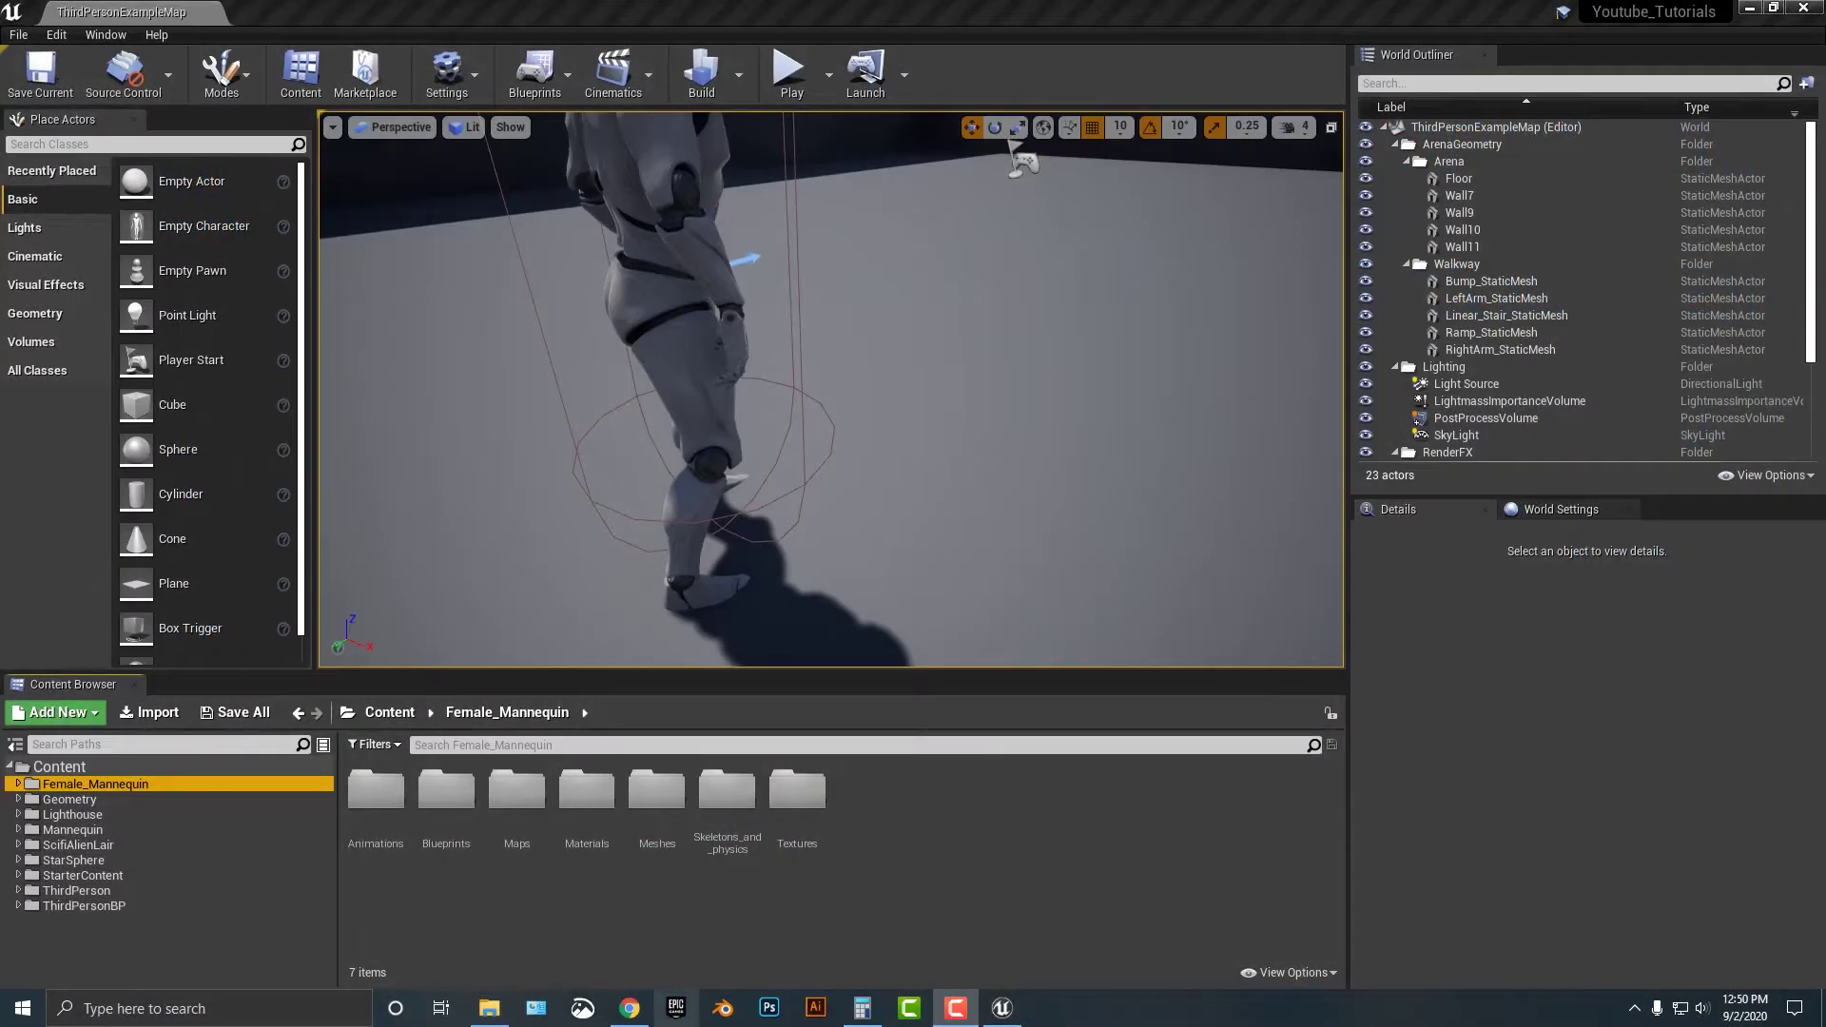
- Switch to the Epic Games Launcher and open the Female Mannequin Character page from the Marketplace's Free For The Month products
click(676, 1008)
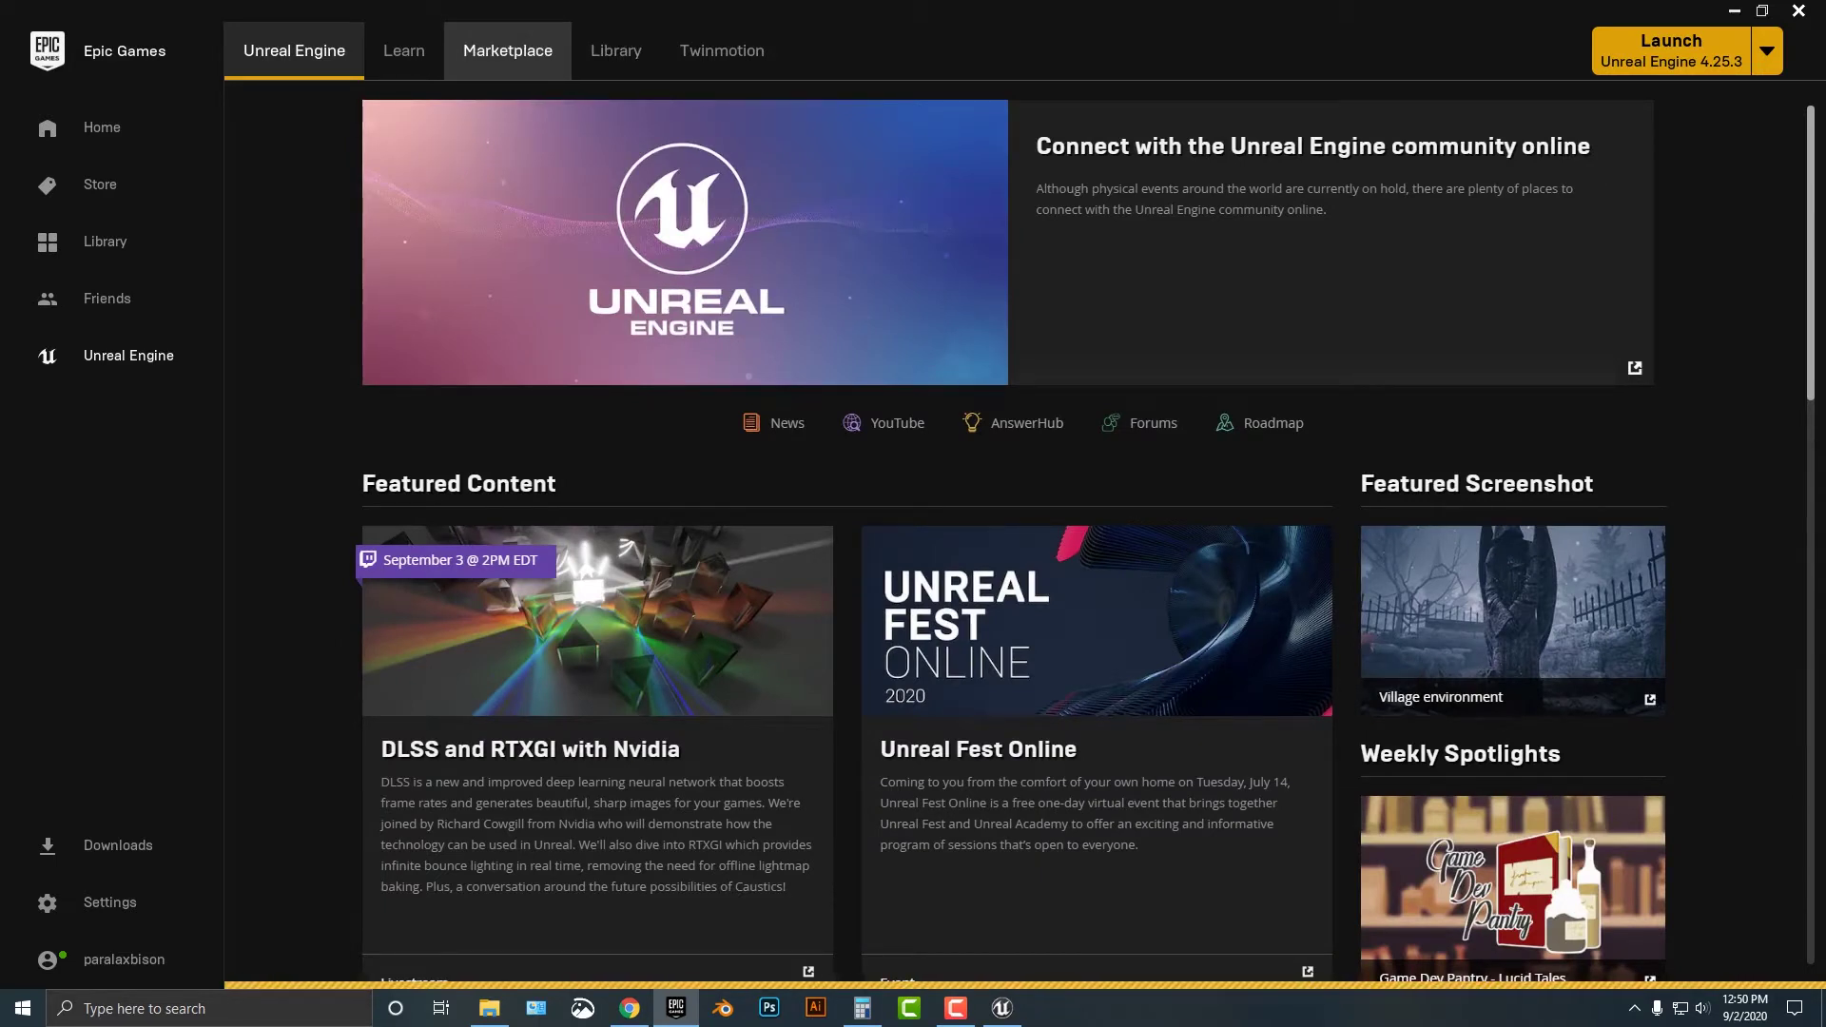
click(507, 50)
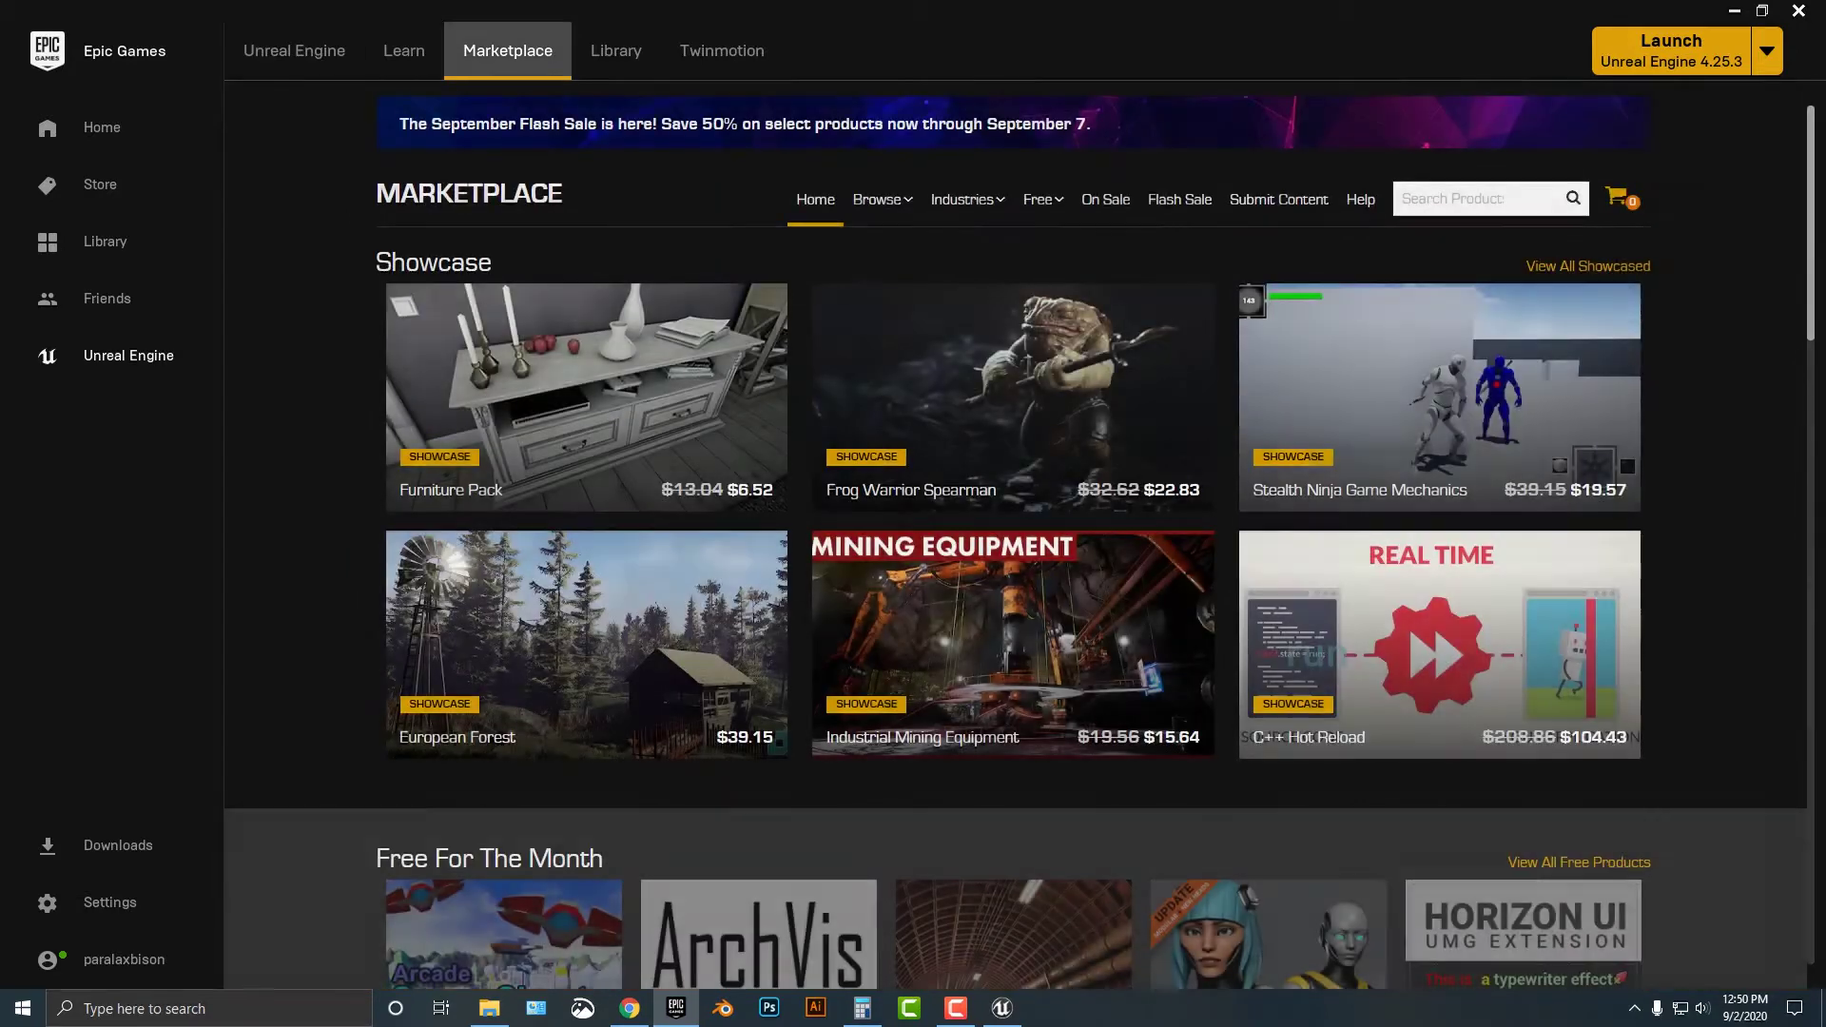
mouse_move(1044, 199)
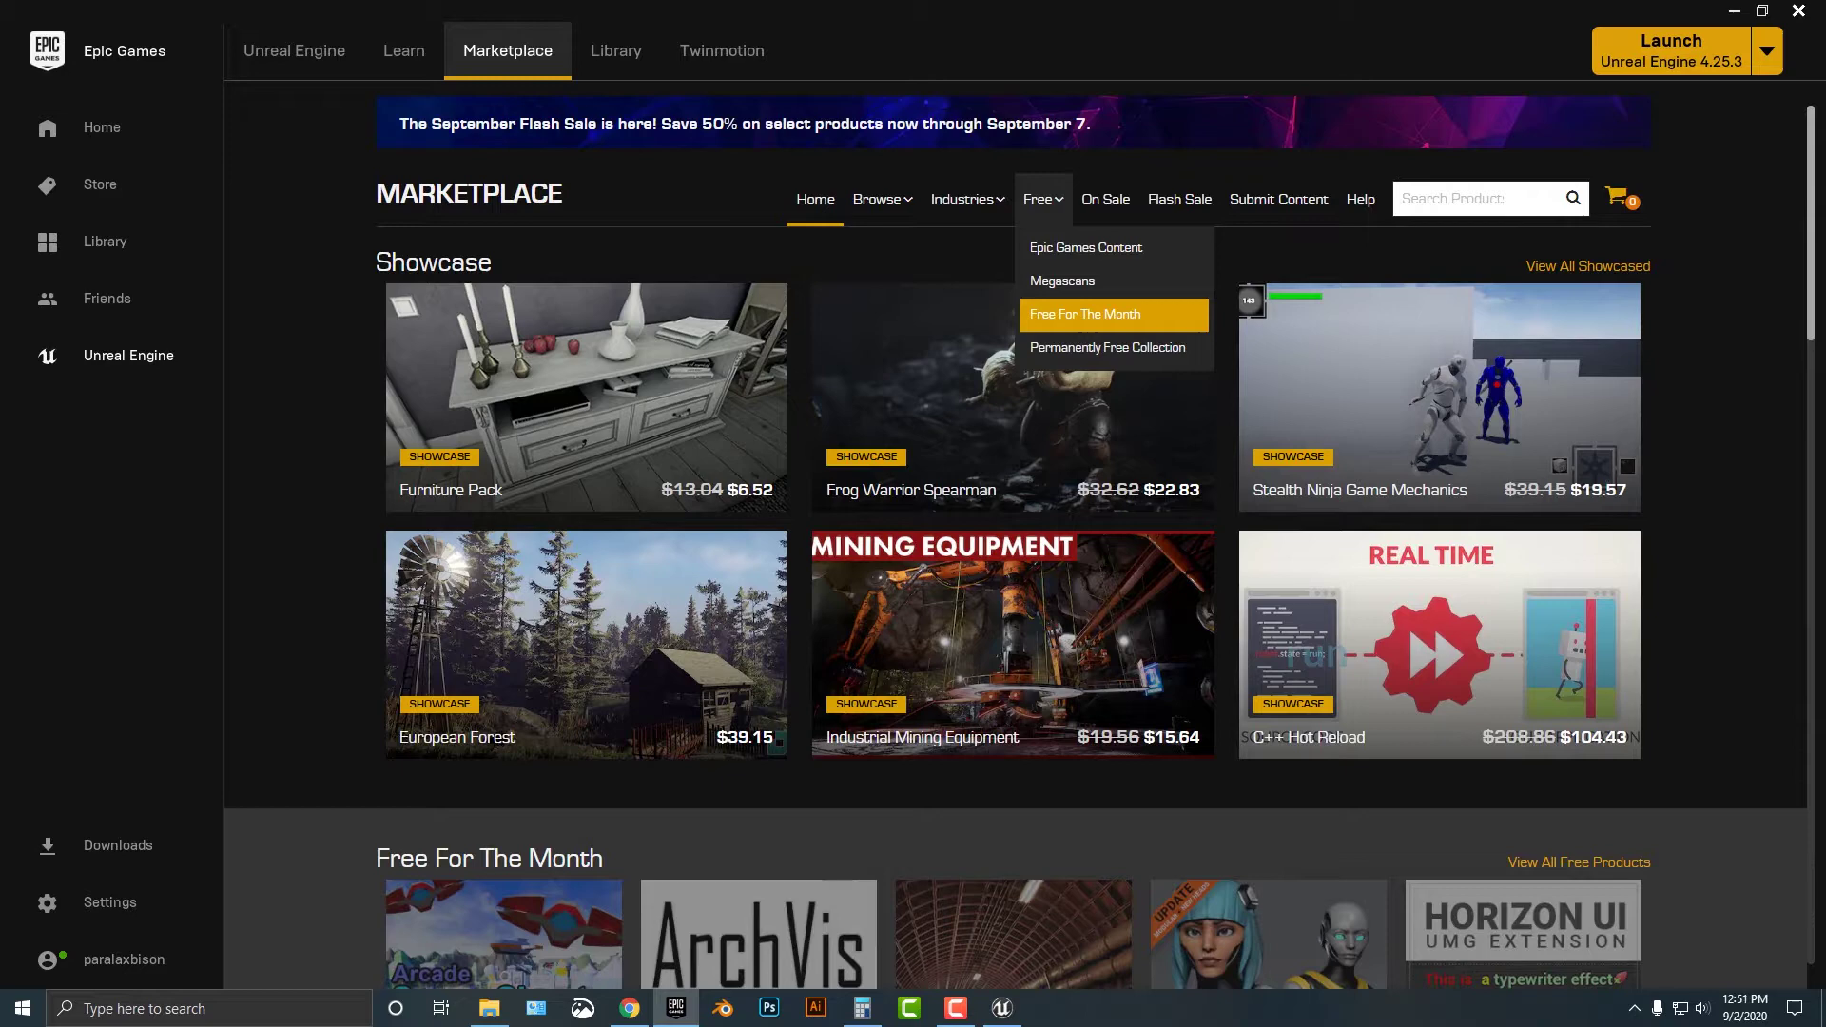
click(1085, 314)
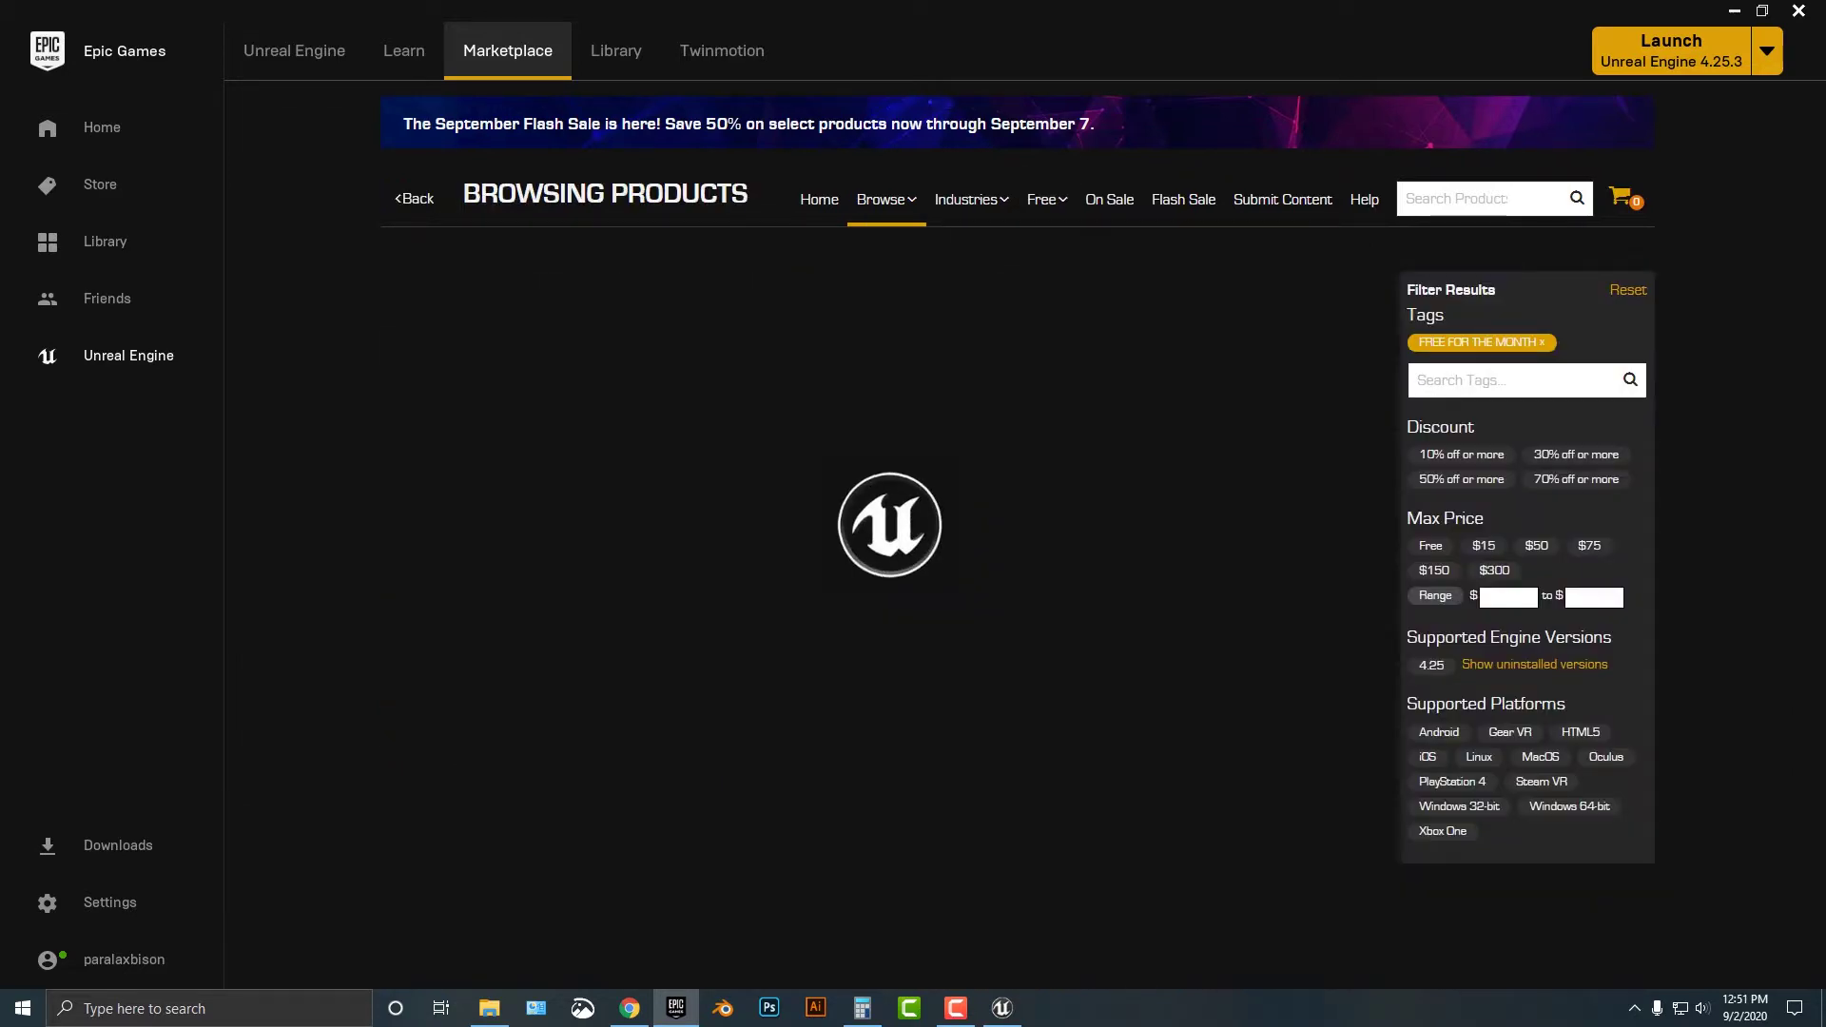
scroll(889, 571, down, 1)
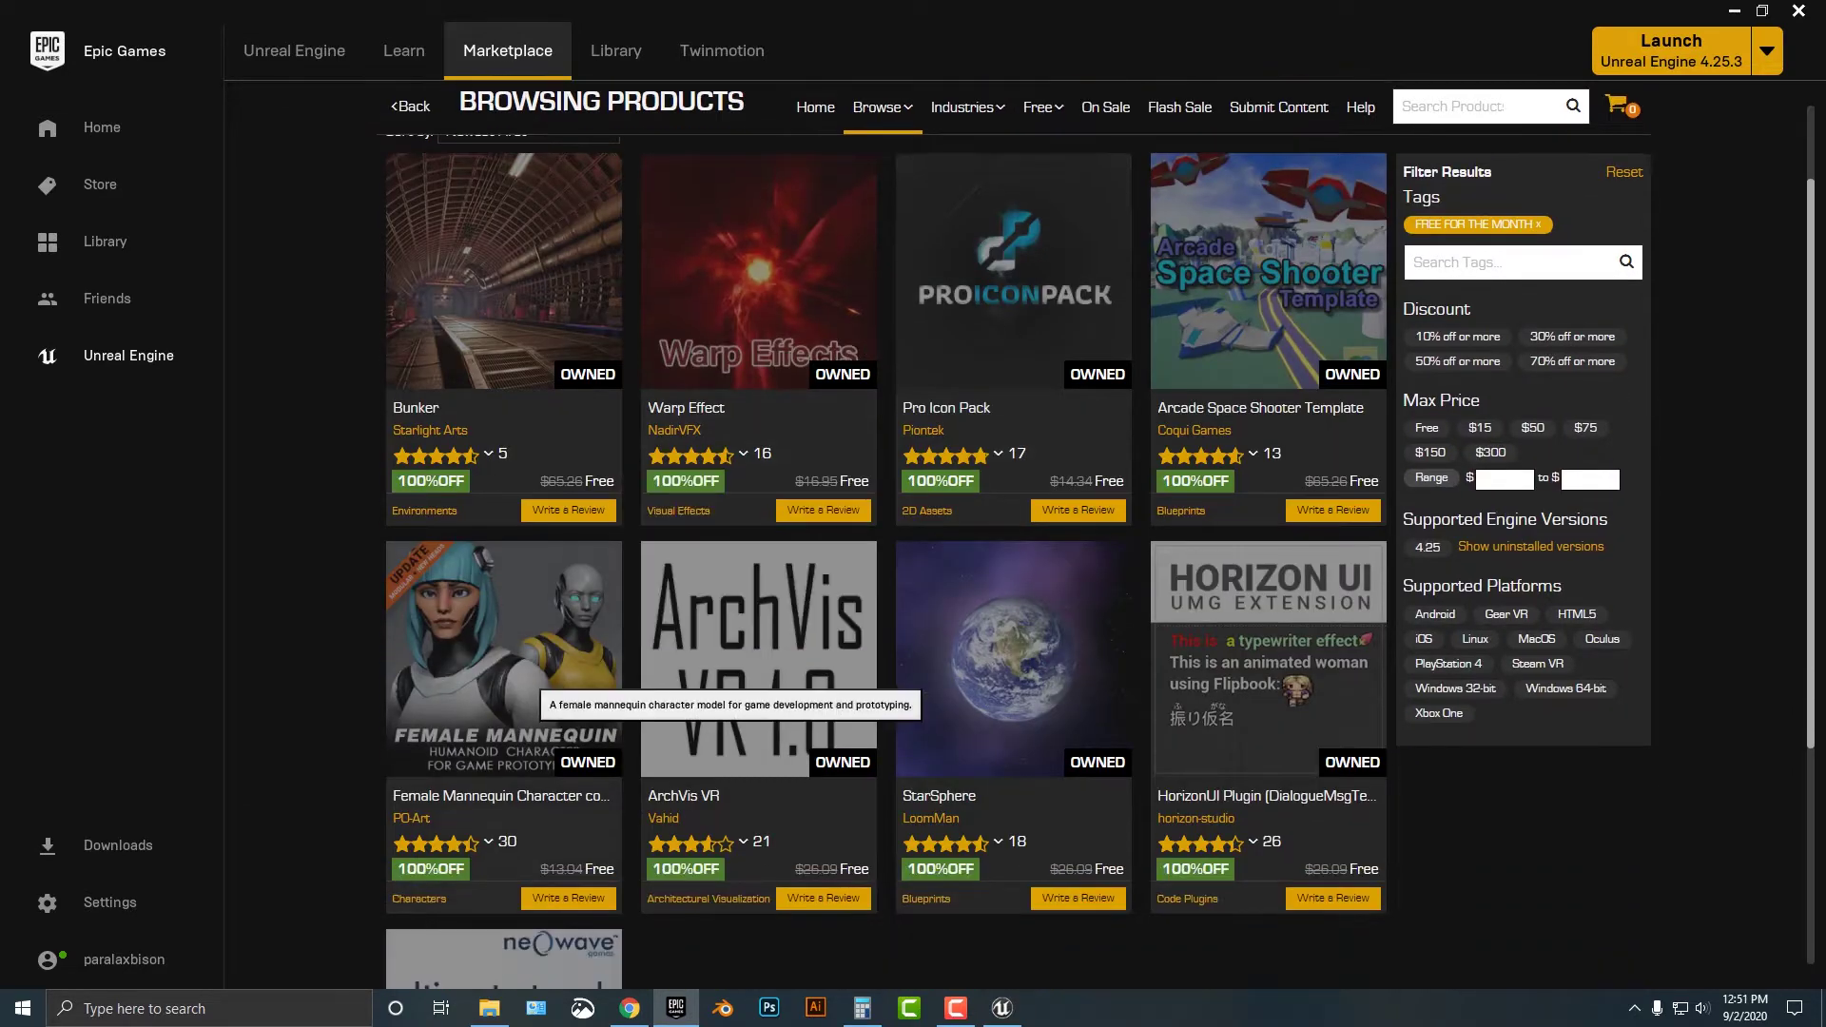
click(534, 671)
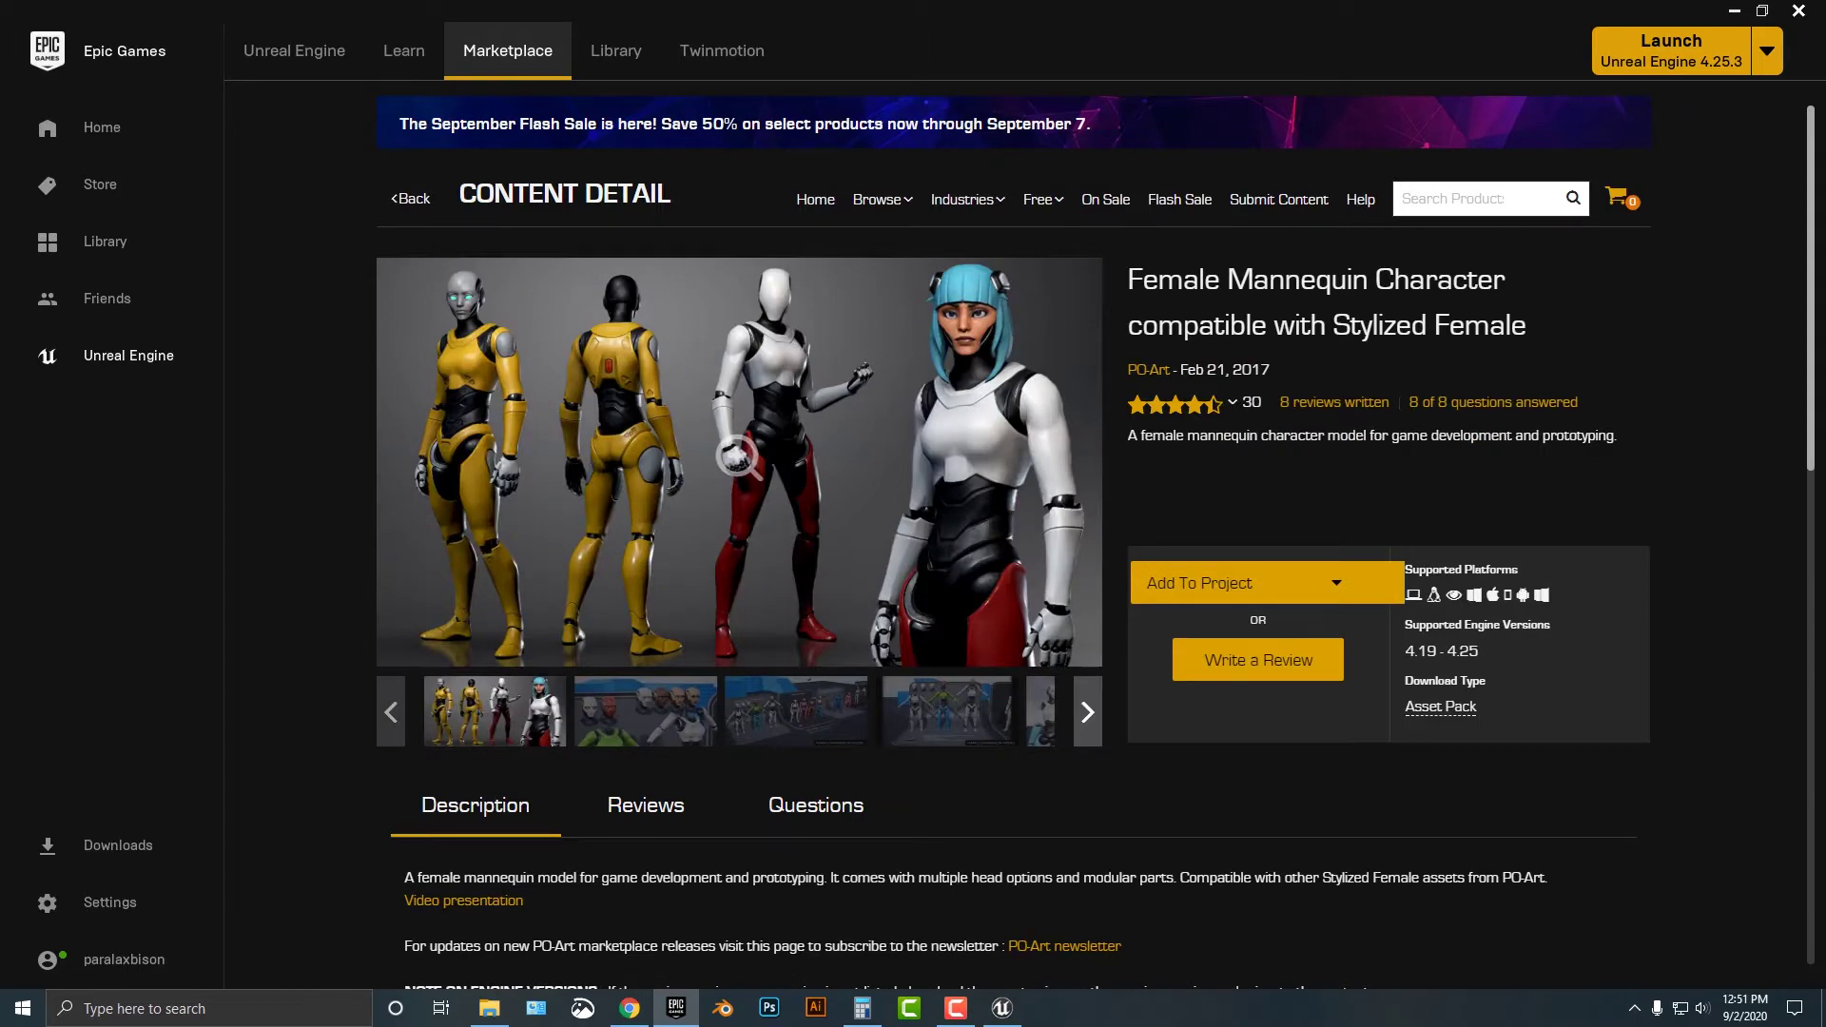
- Browse the preview images of the Female Mannequin Character product
click(796, 711)
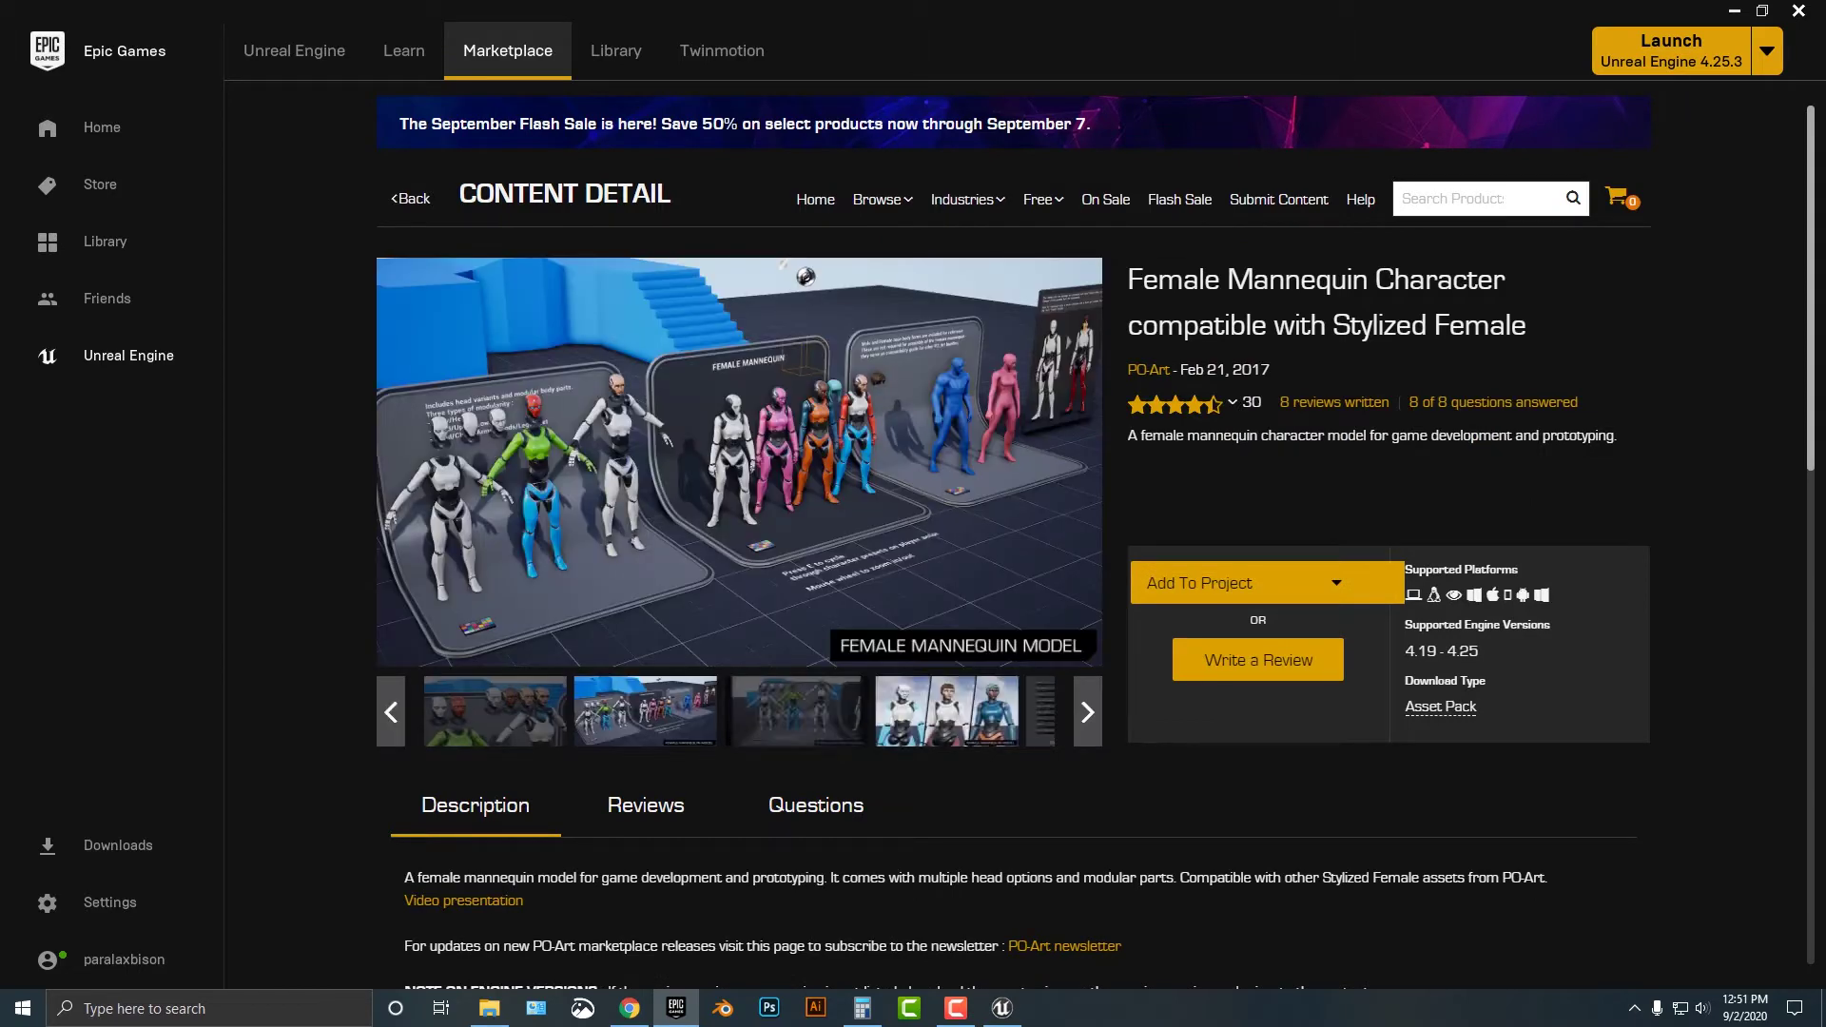
click(946, 711)
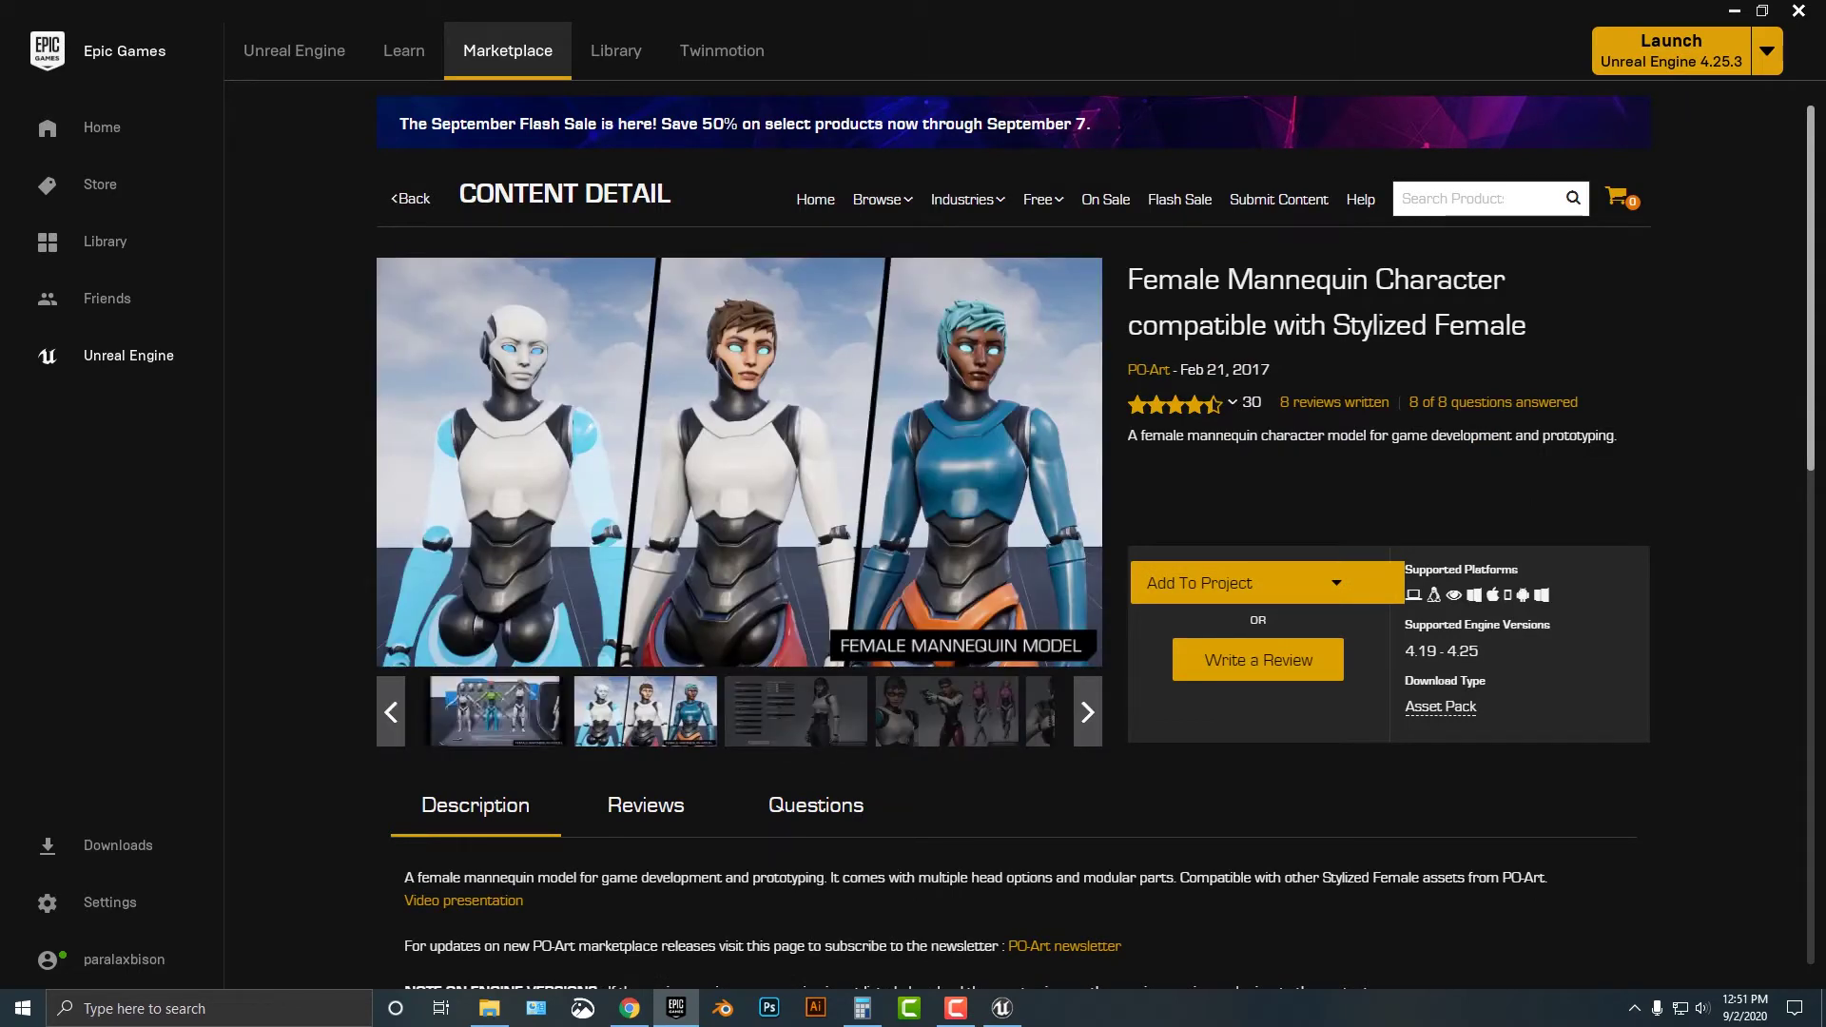
click(495, 712)
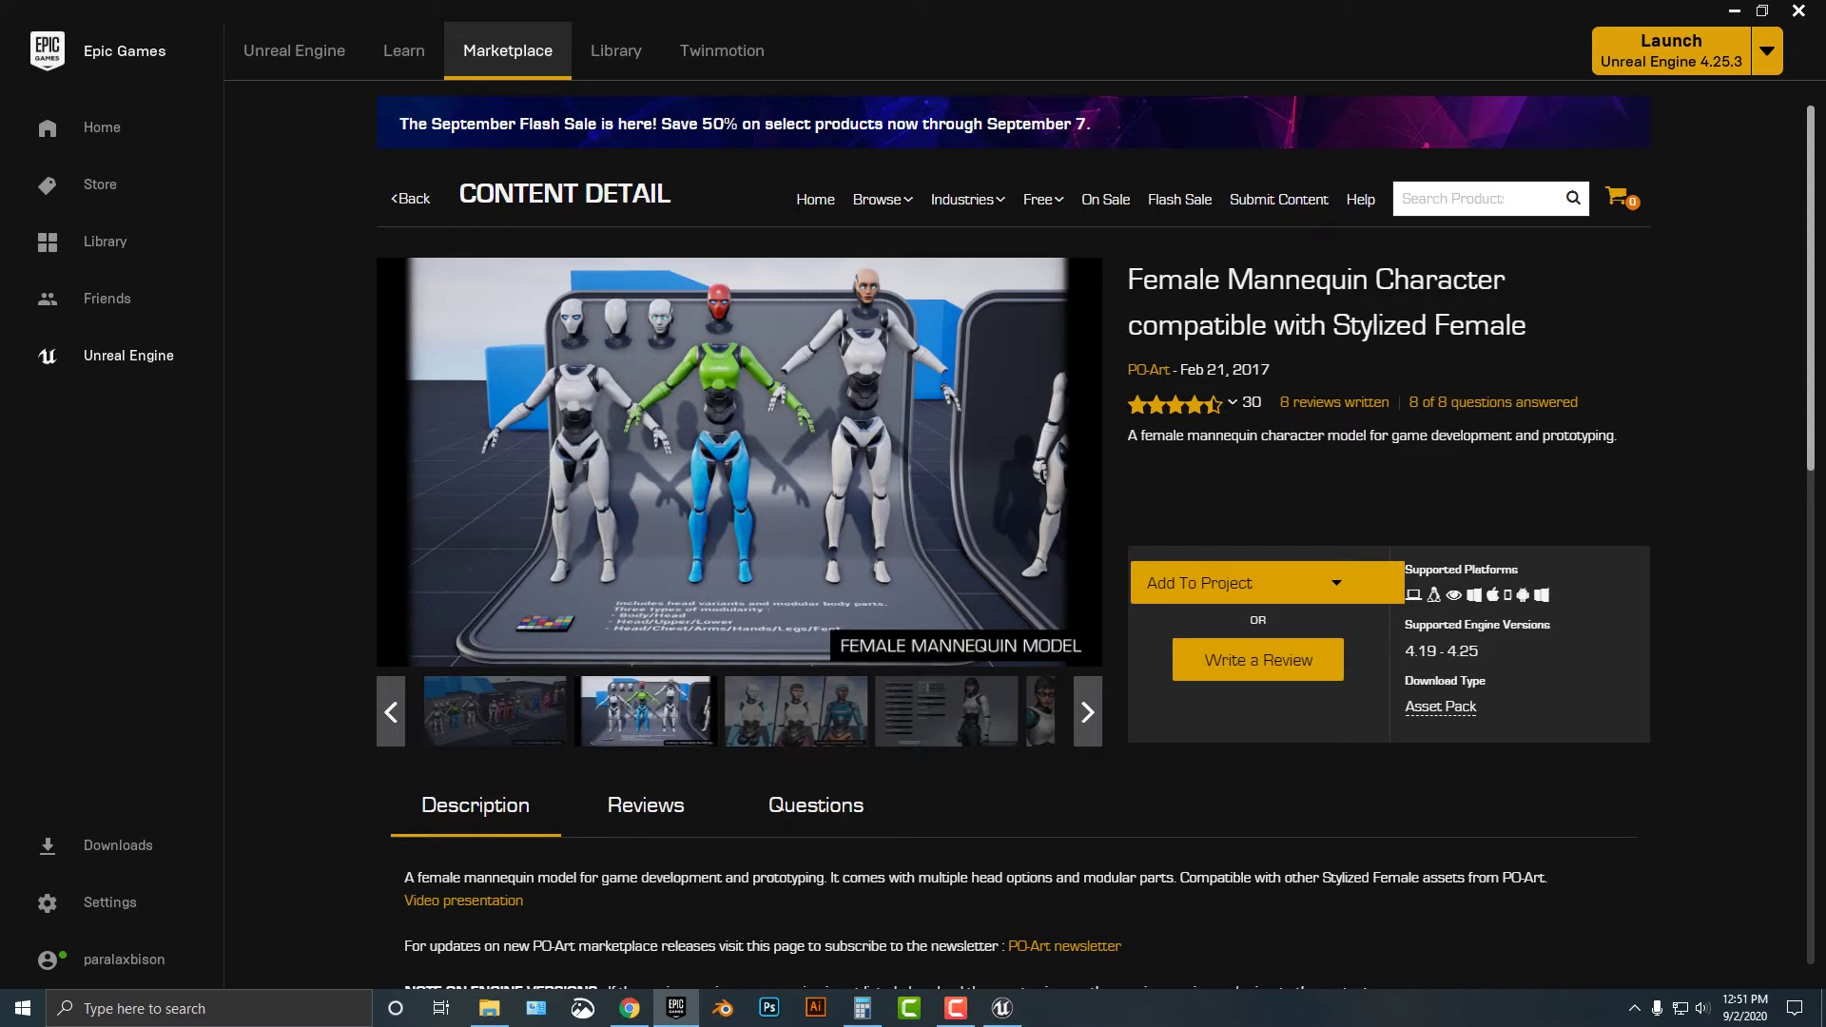
- Switch back to the Unreal Editor and play the level, running the default character around before ending the session
mouse_move(1002, 1009)
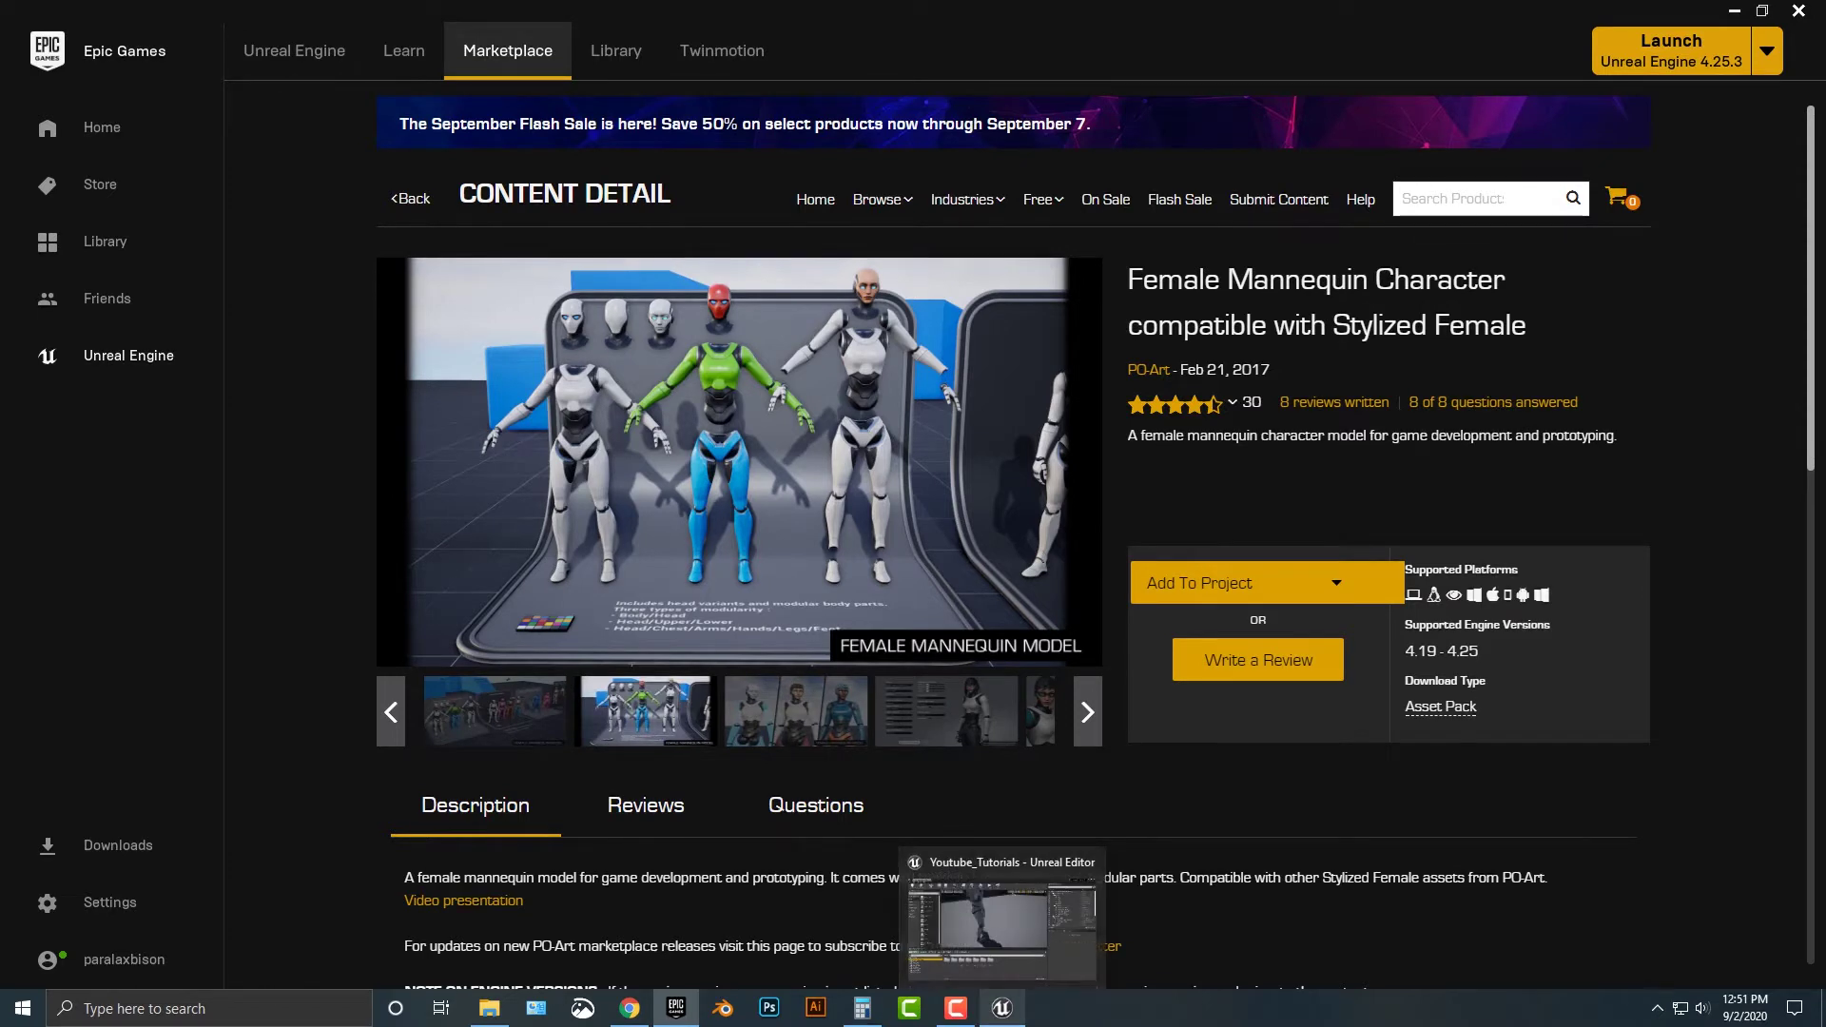
click(1001, 1008)
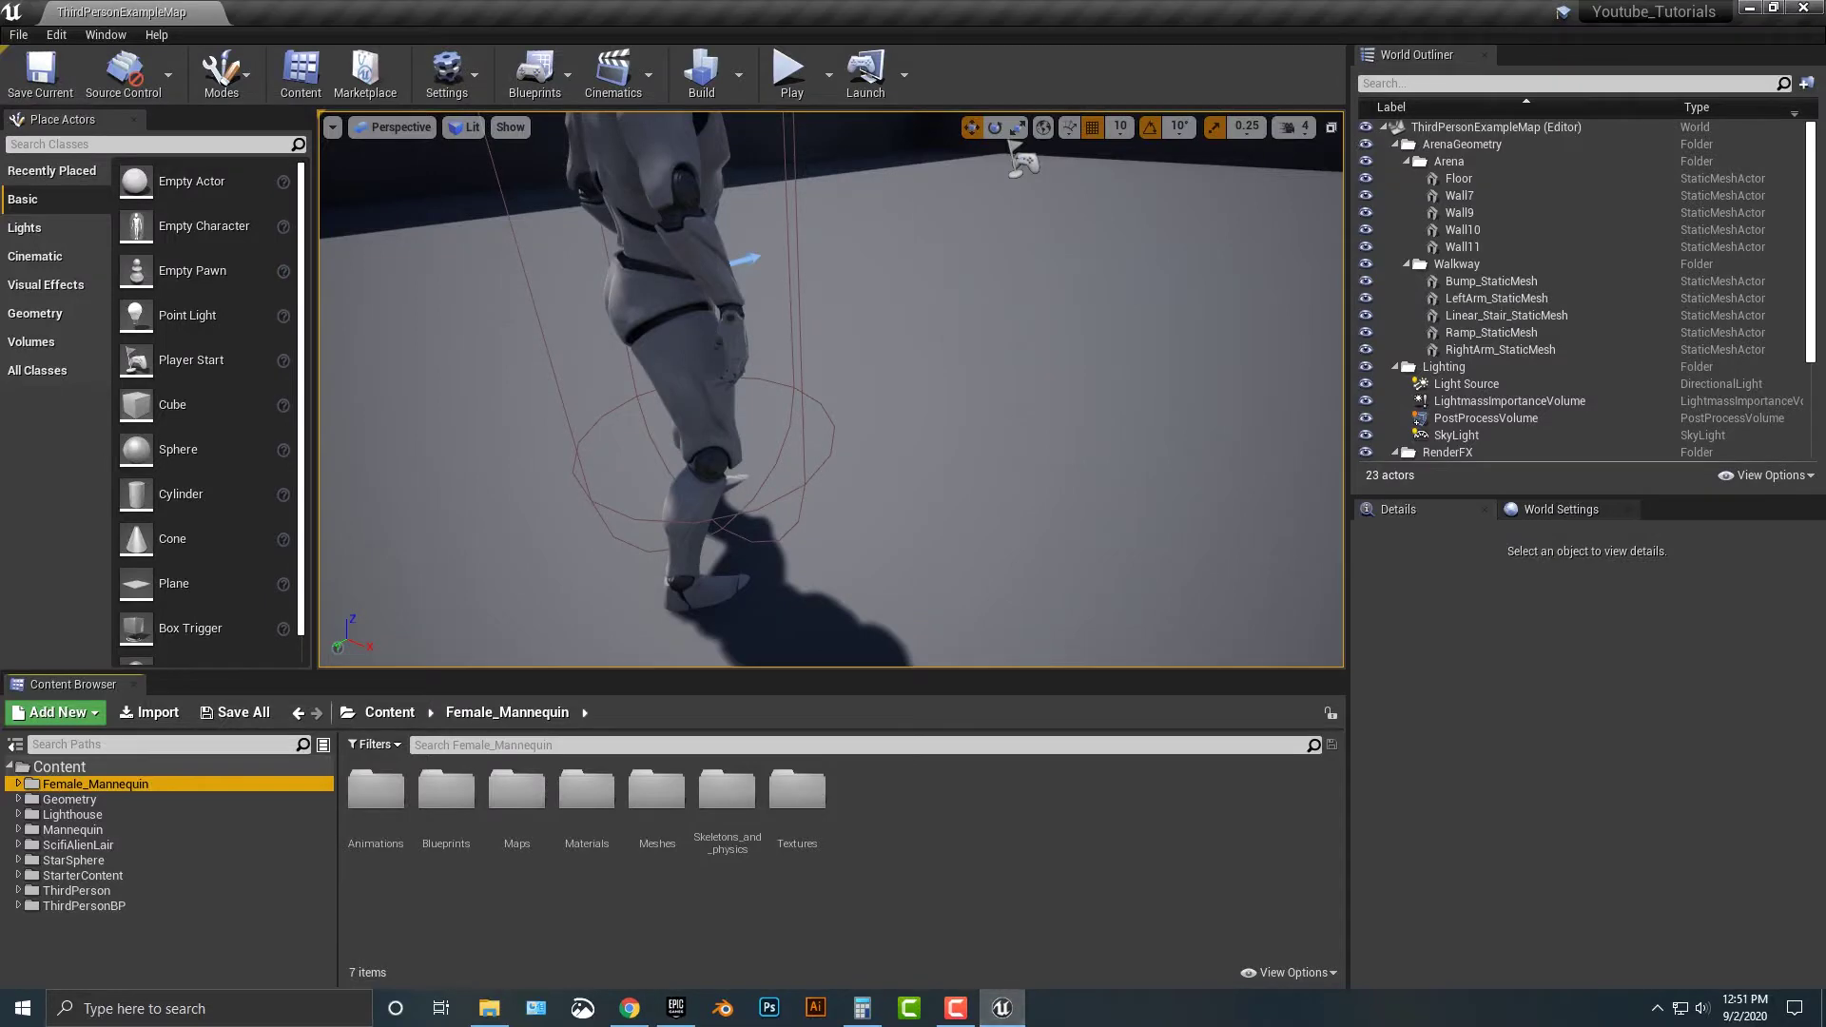
right_drag(831, 390, 679, 234)
click(790, 74)
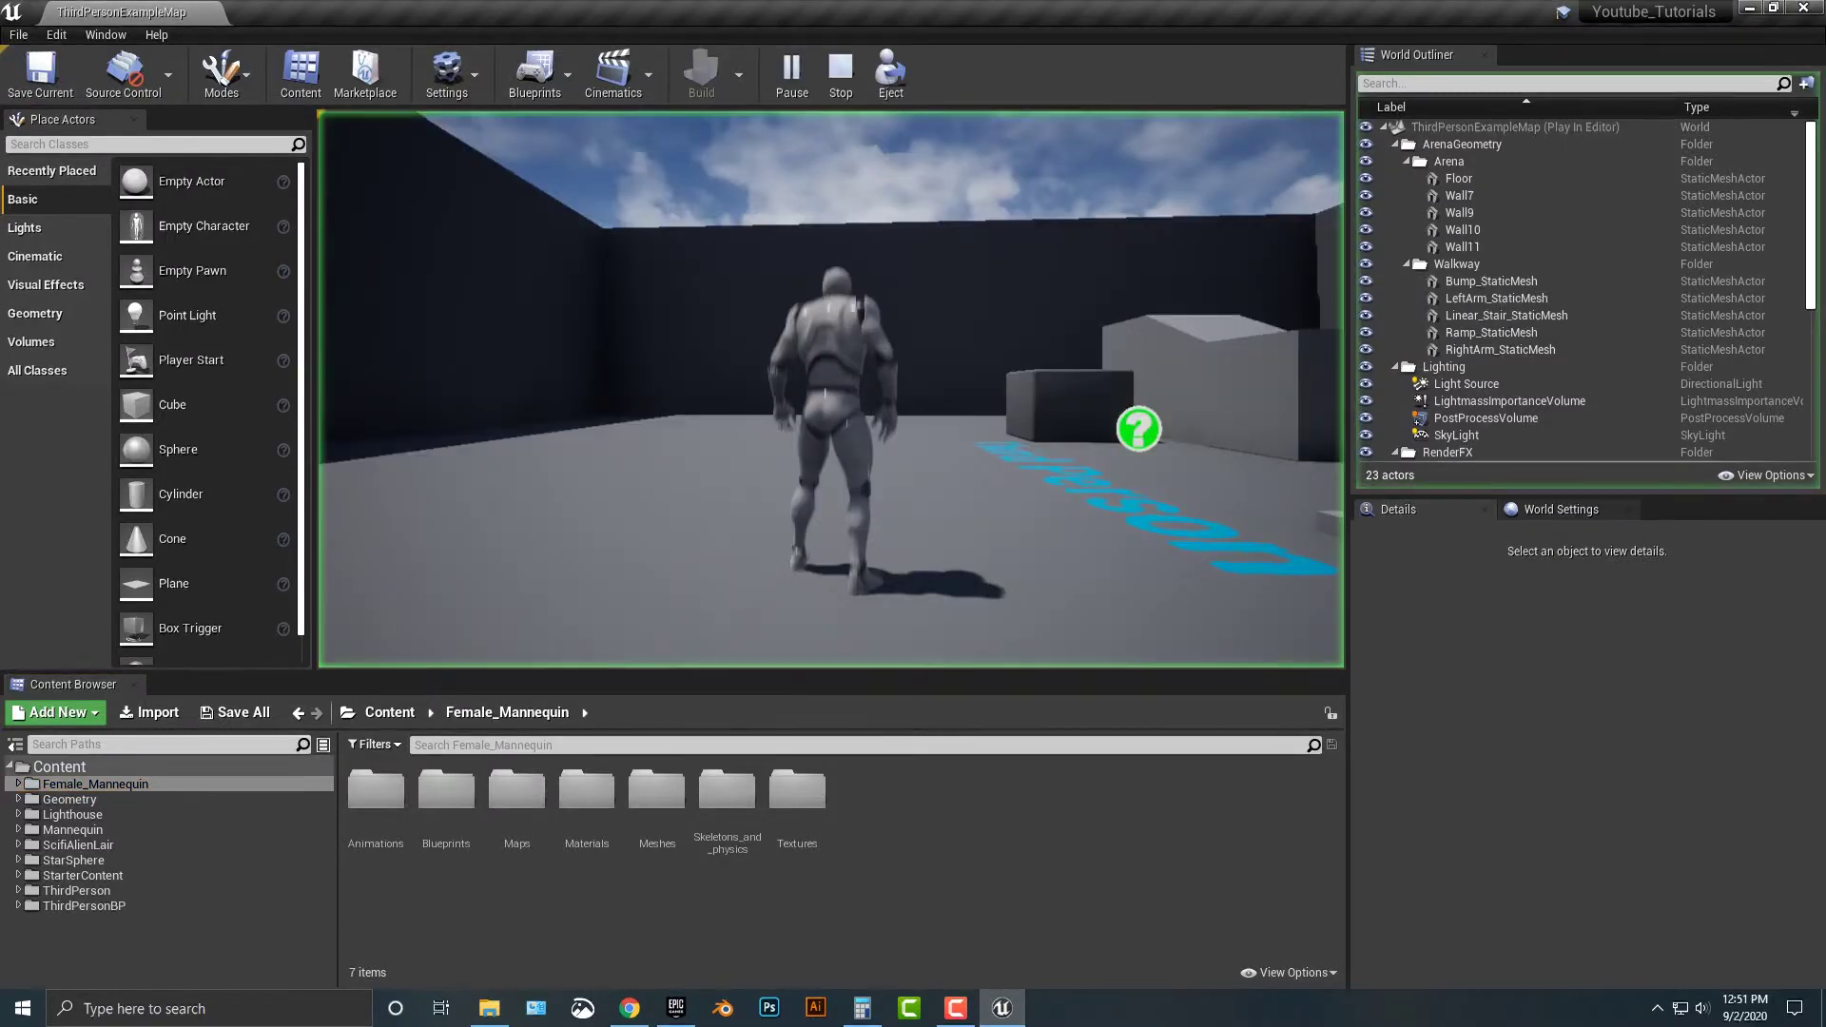
key(w)
key(w)
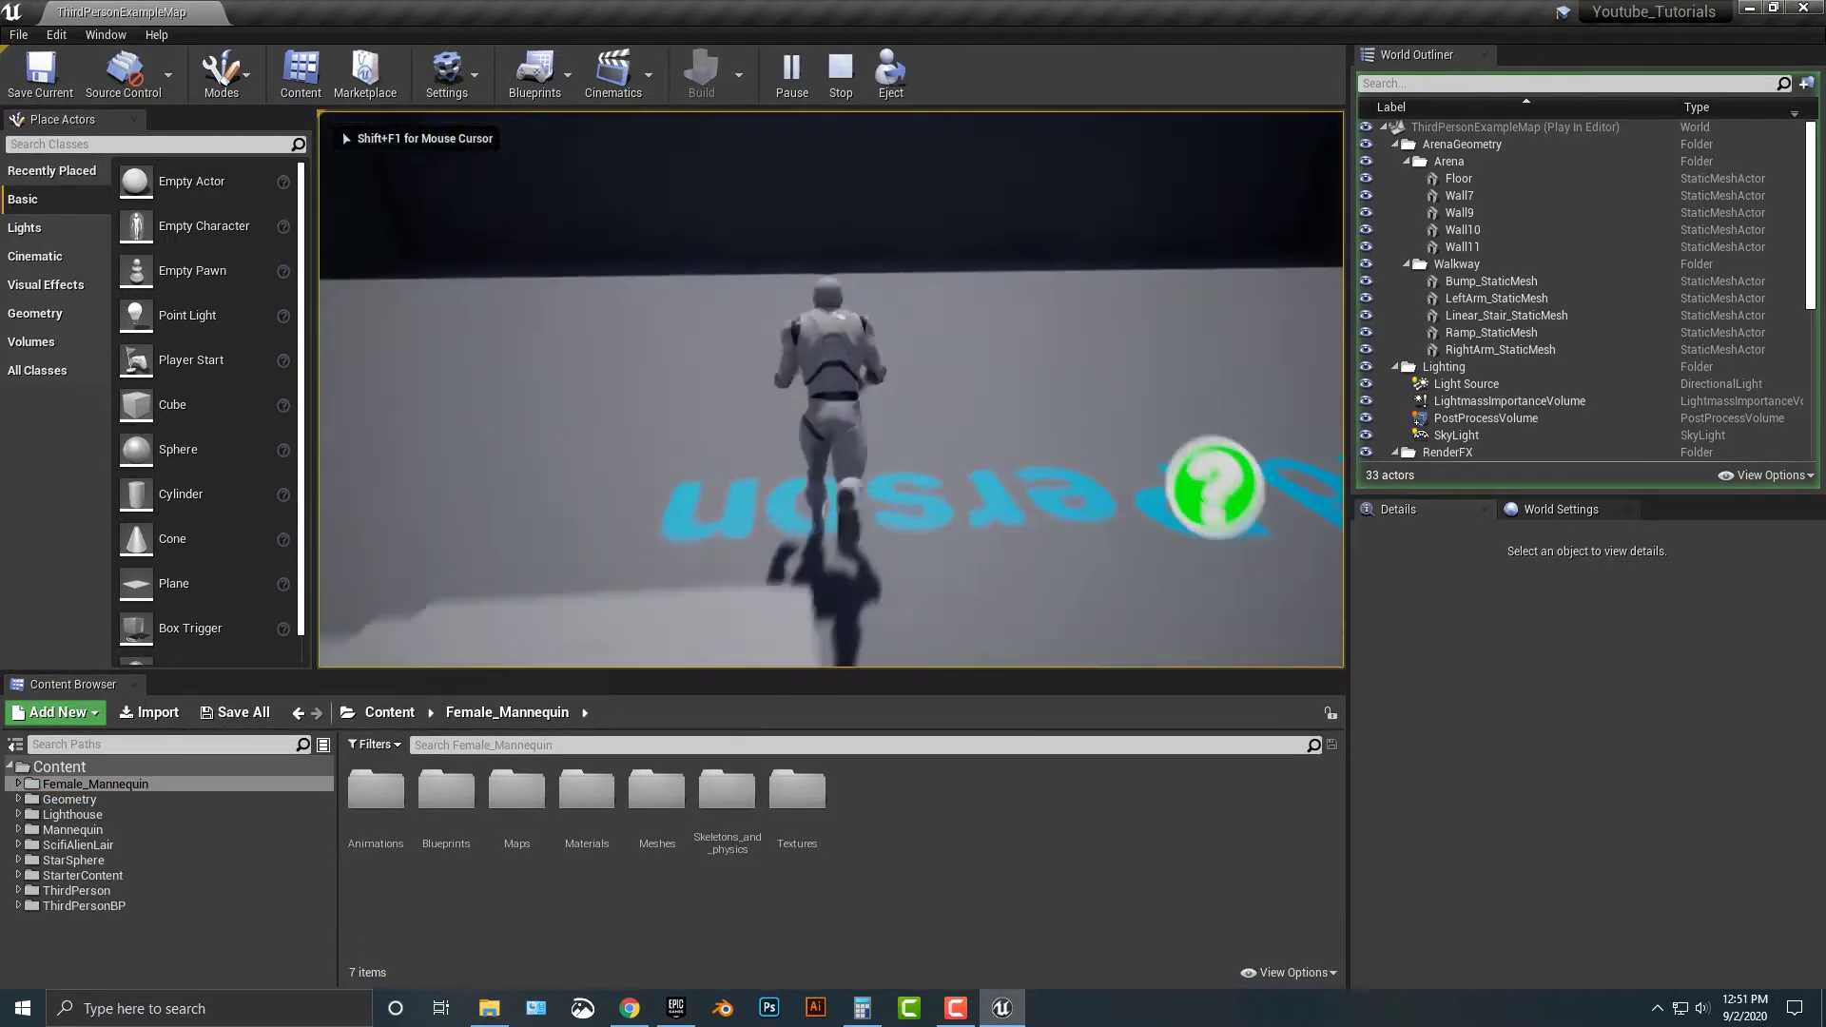
key(w)
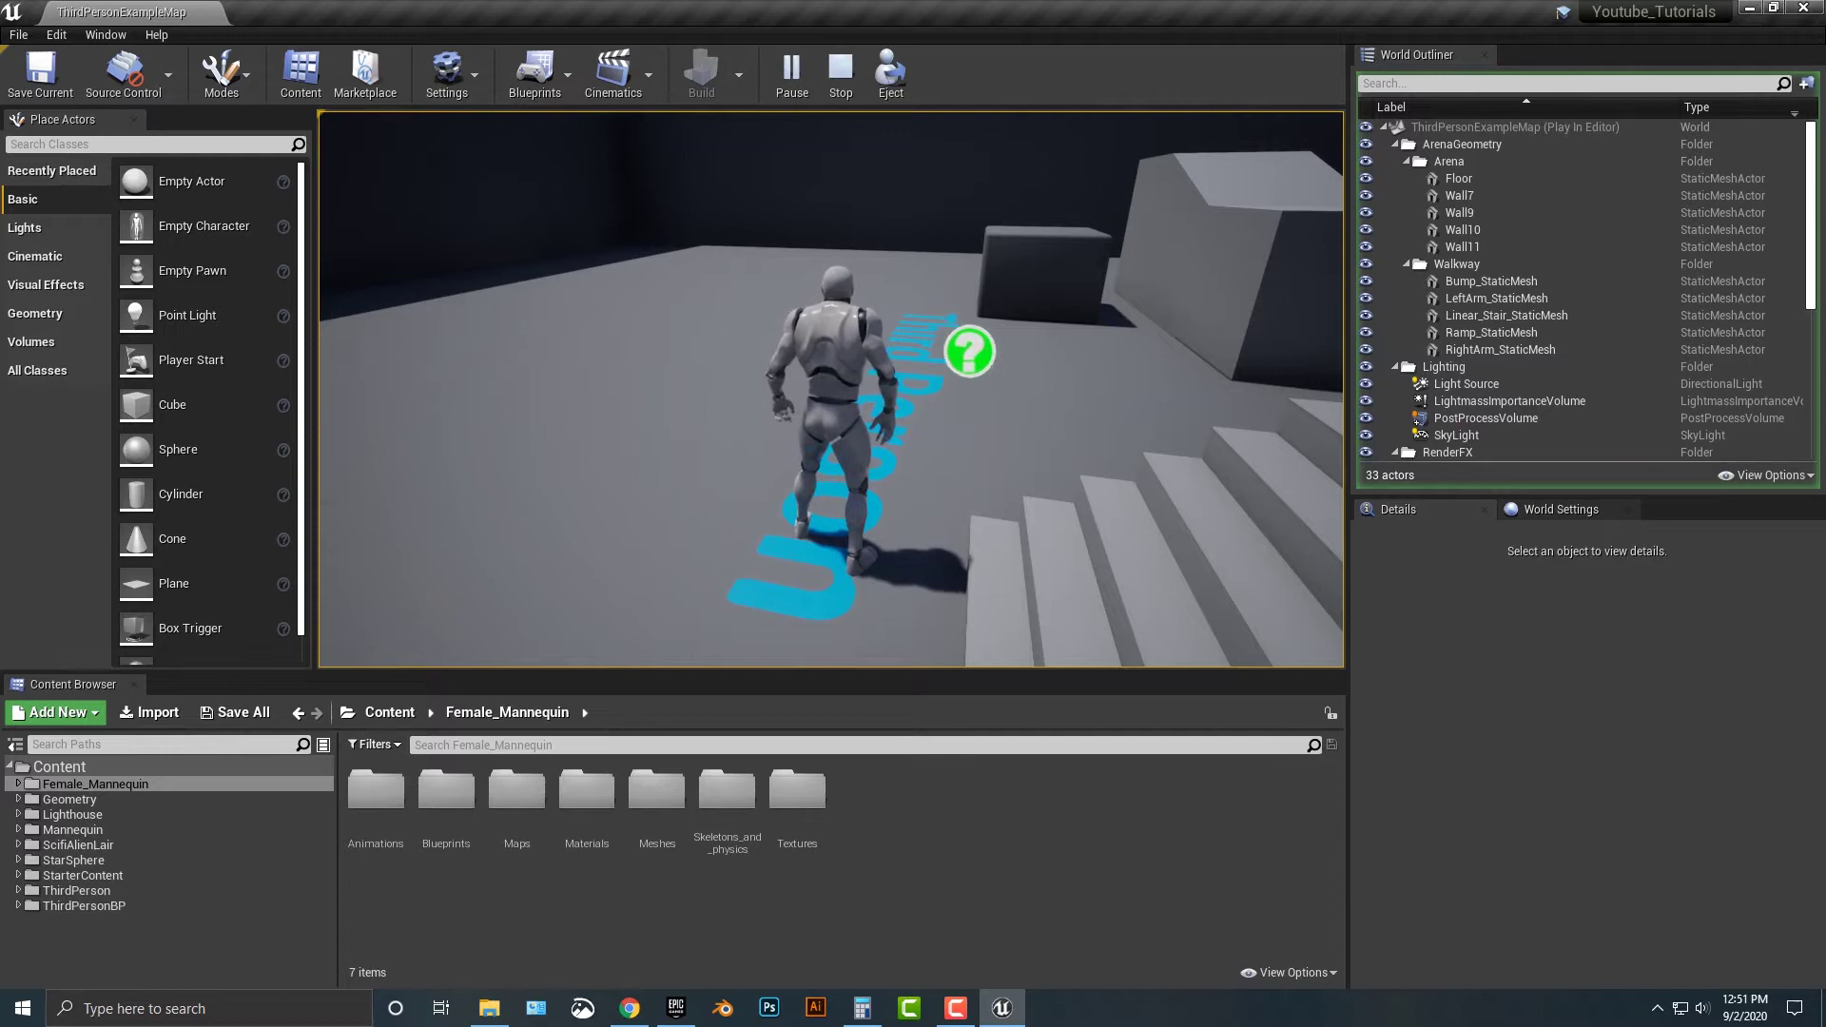
key(Escape)
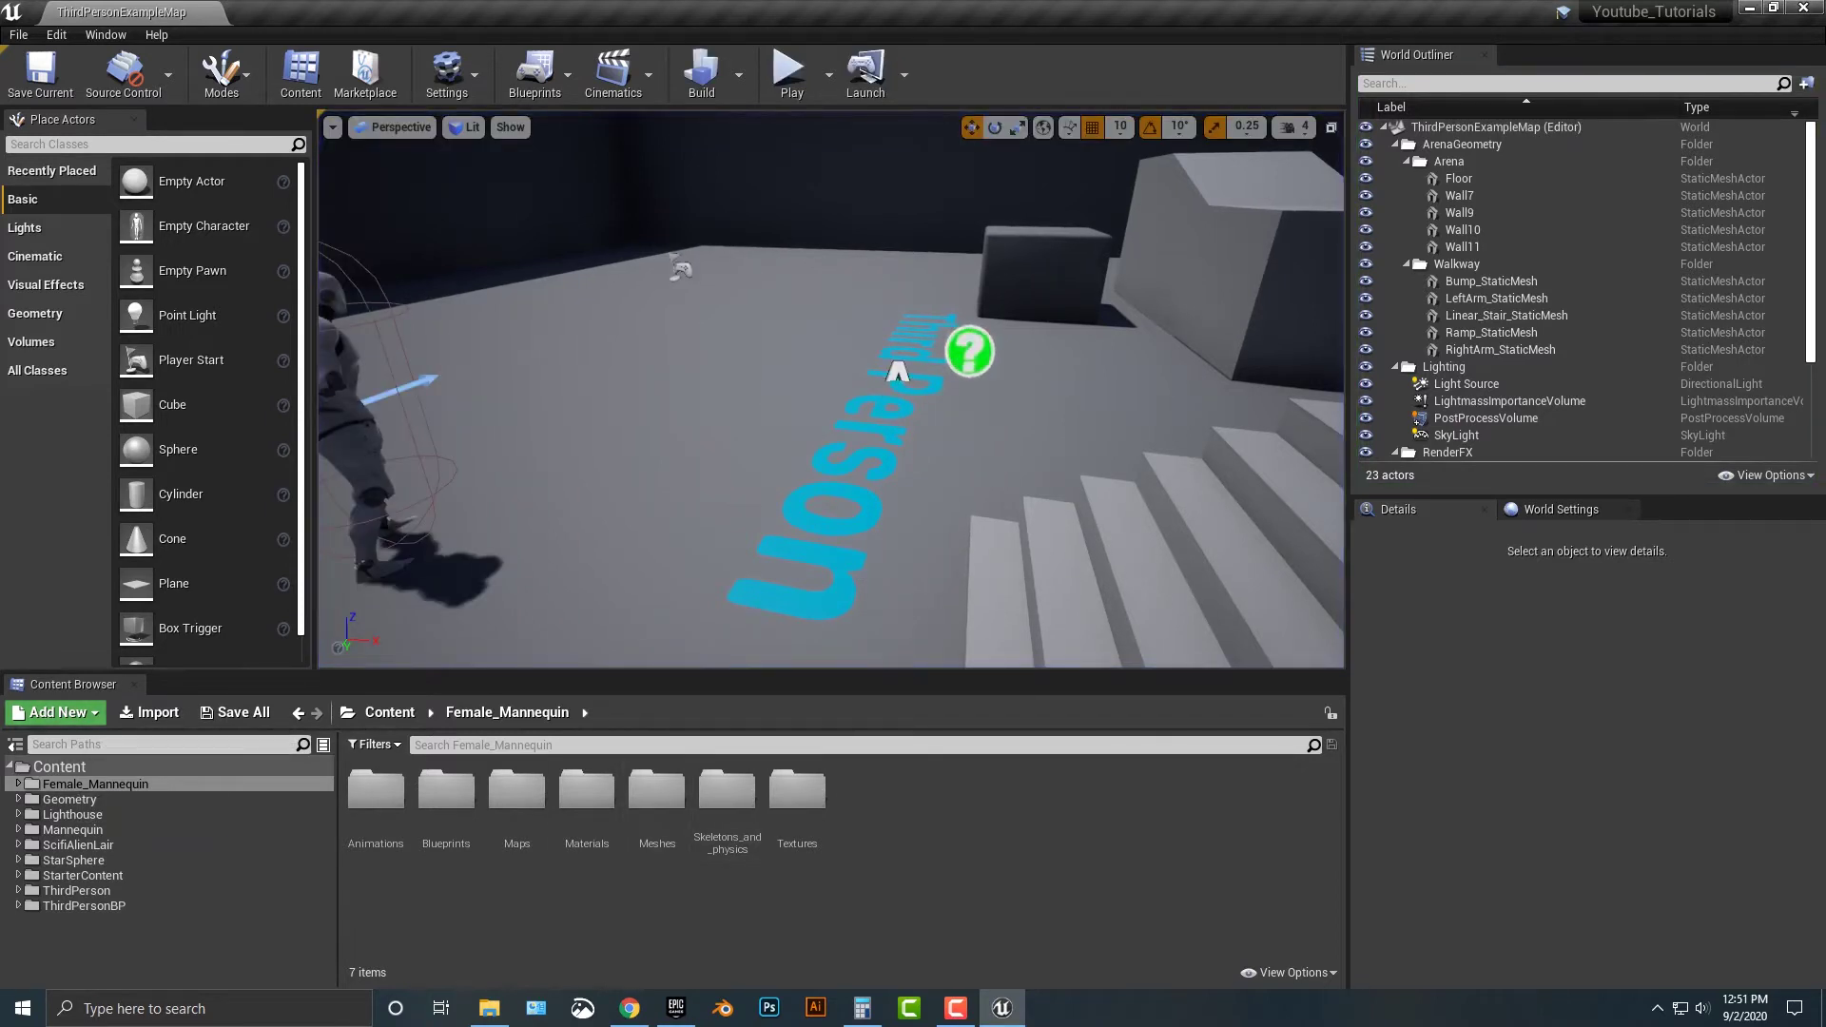
- Examine the Maps folder inside Female_Mannequin and return to the Female_Mannequin folder
click(18, 784)
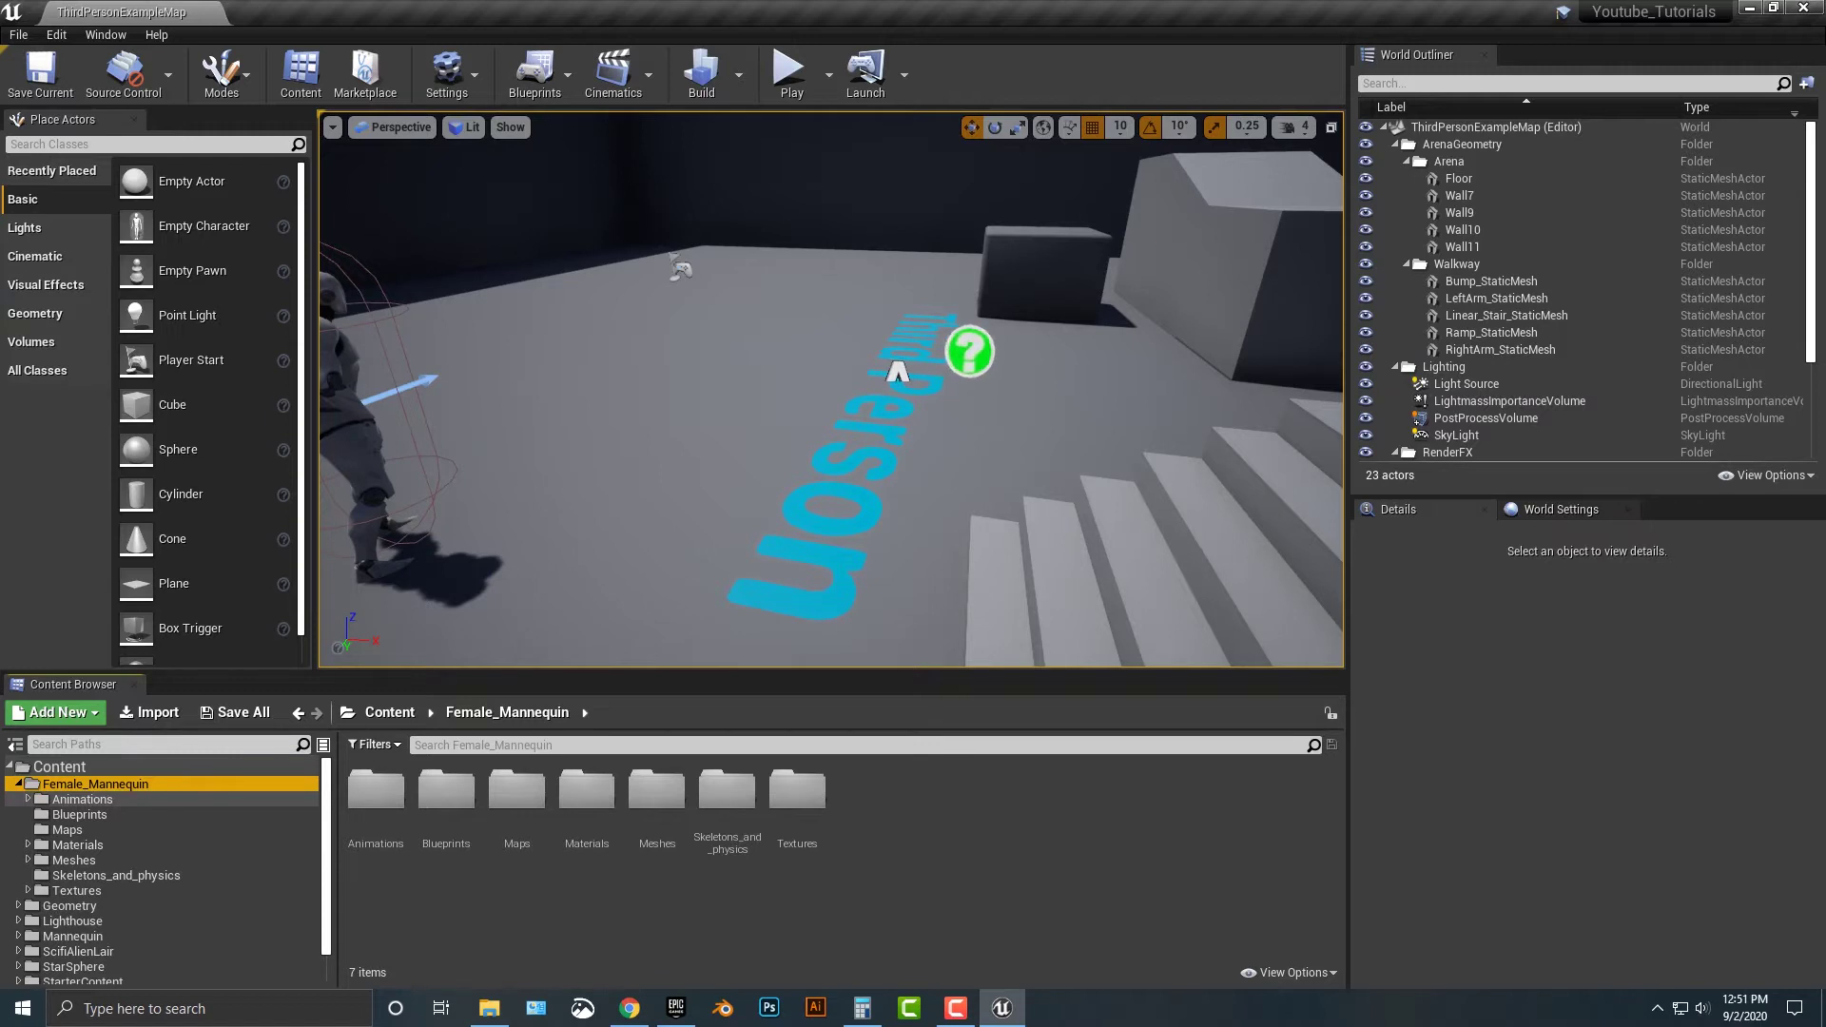
click(67, 829)
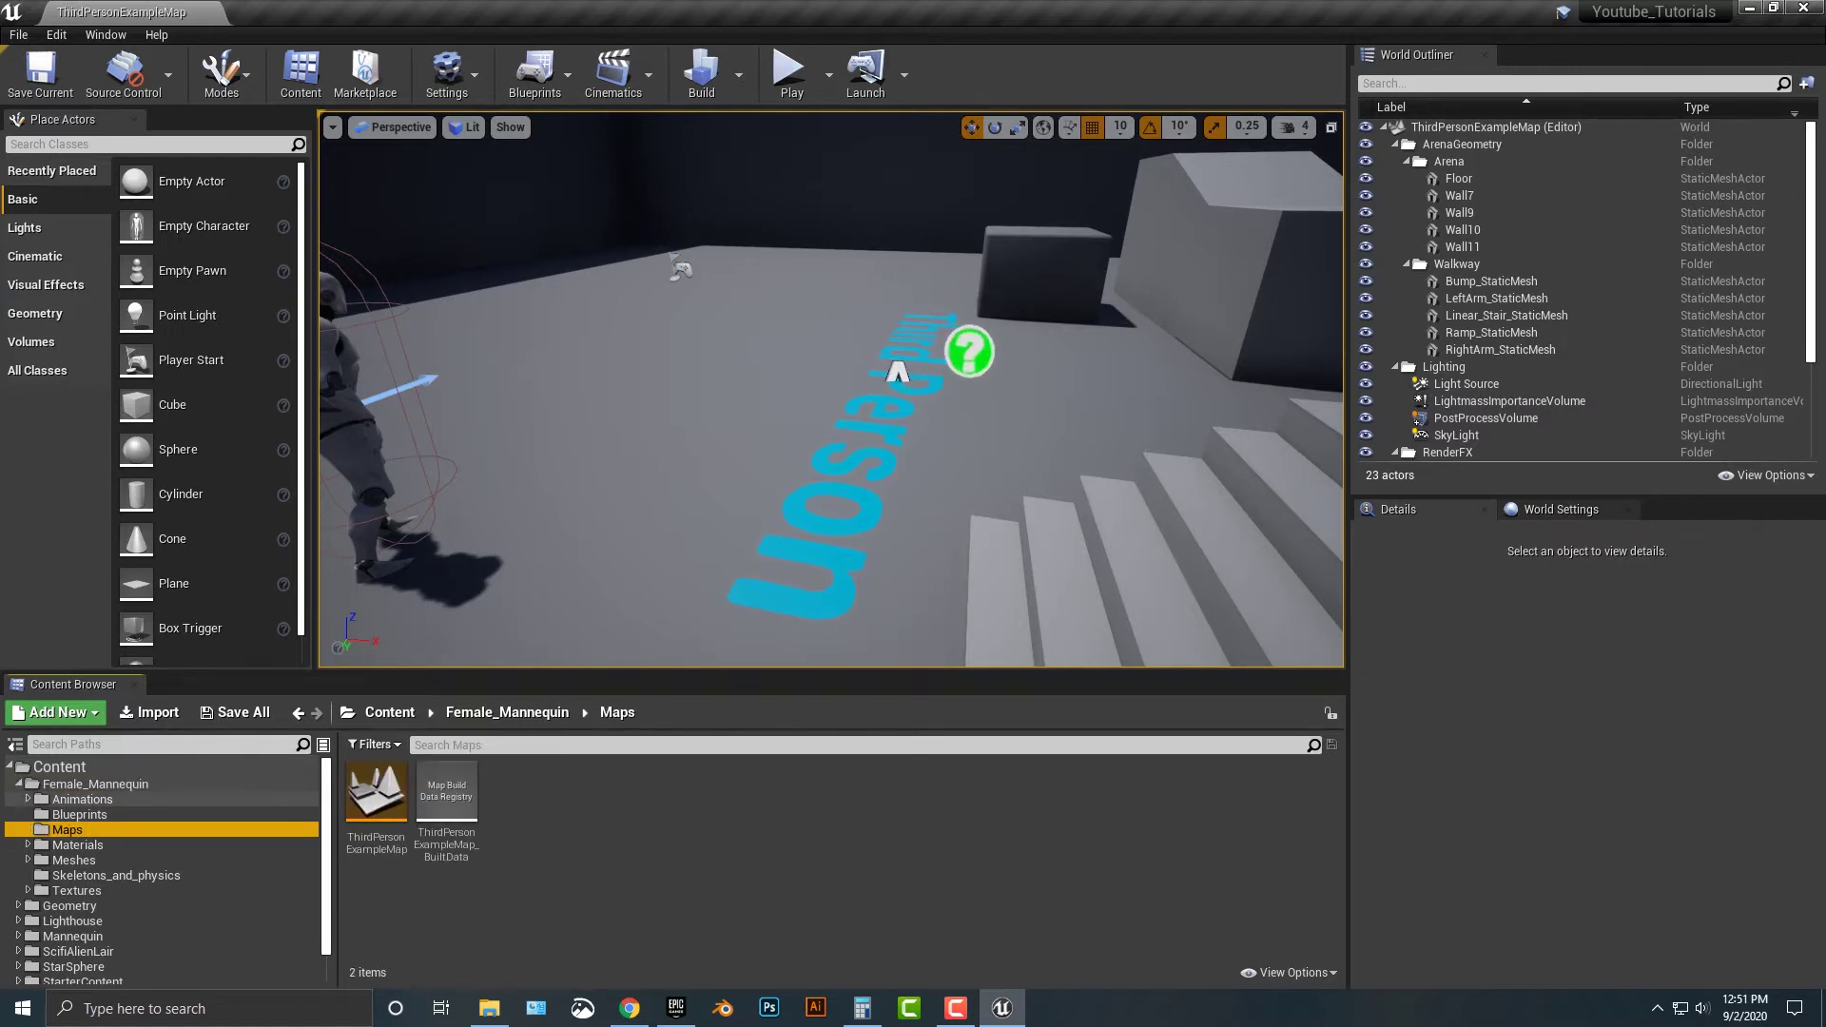
click(94, 784)
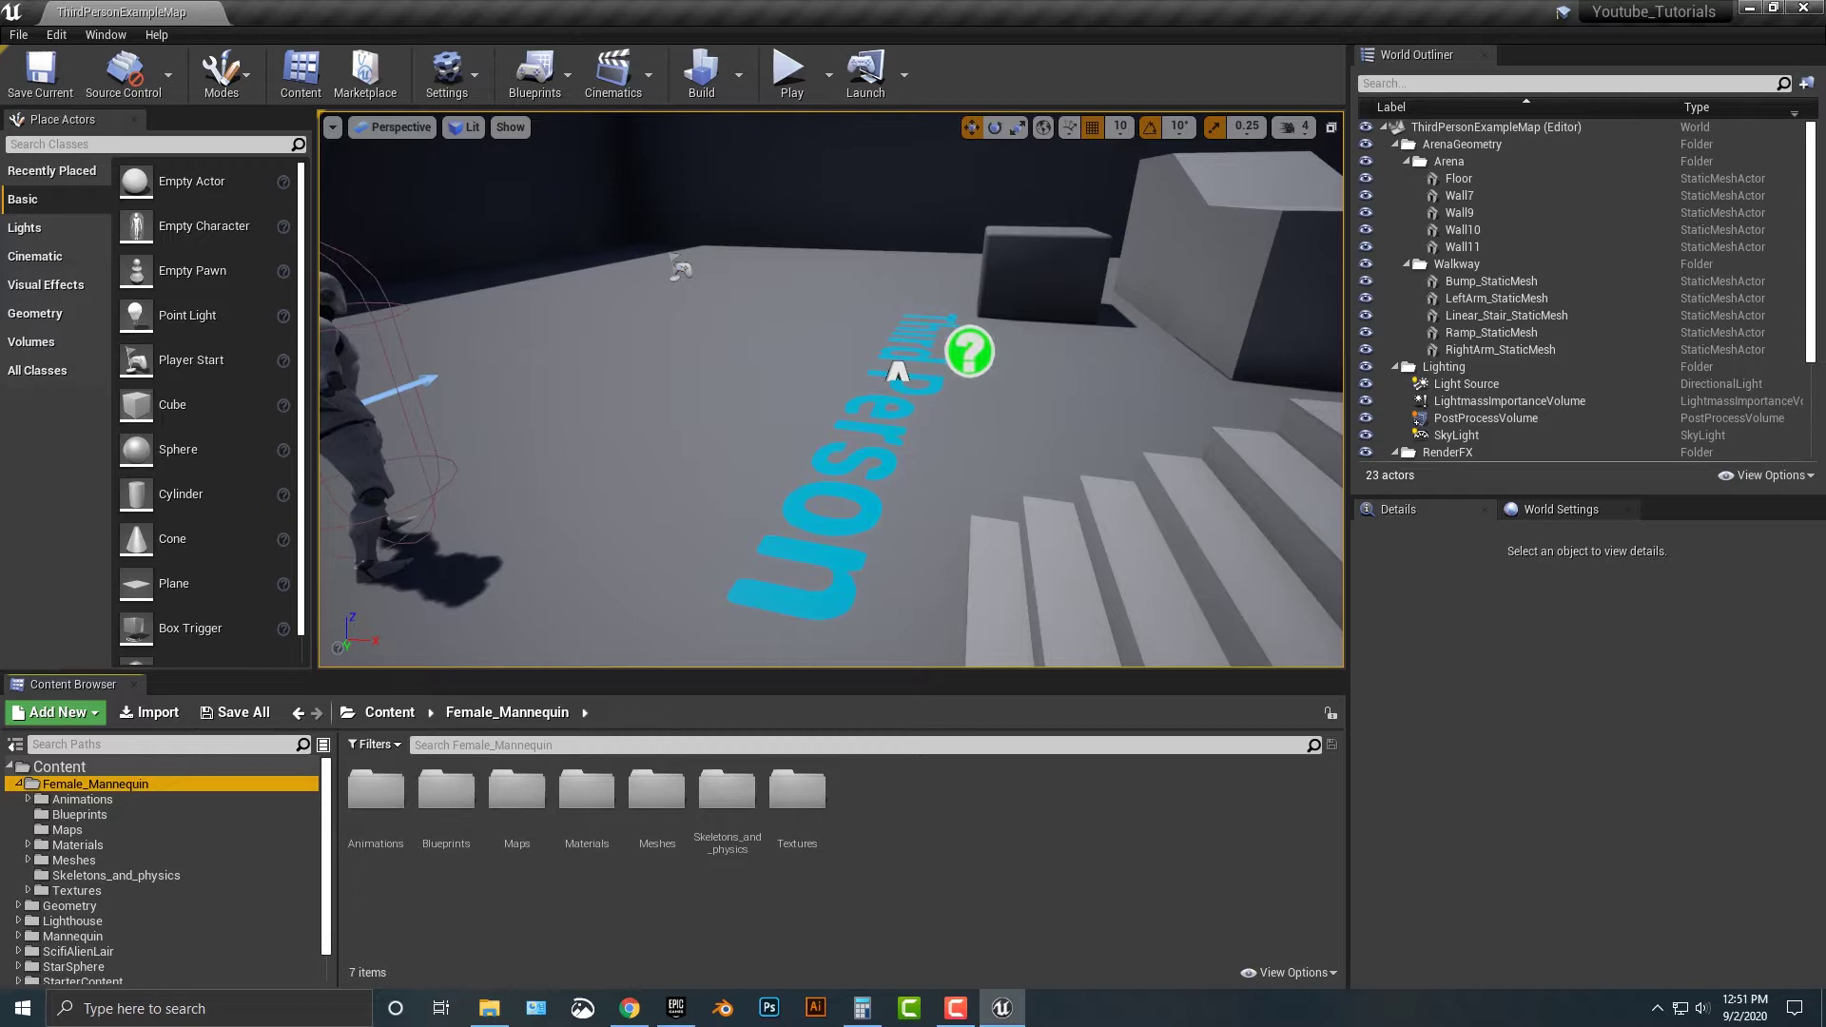
click(542, 813)
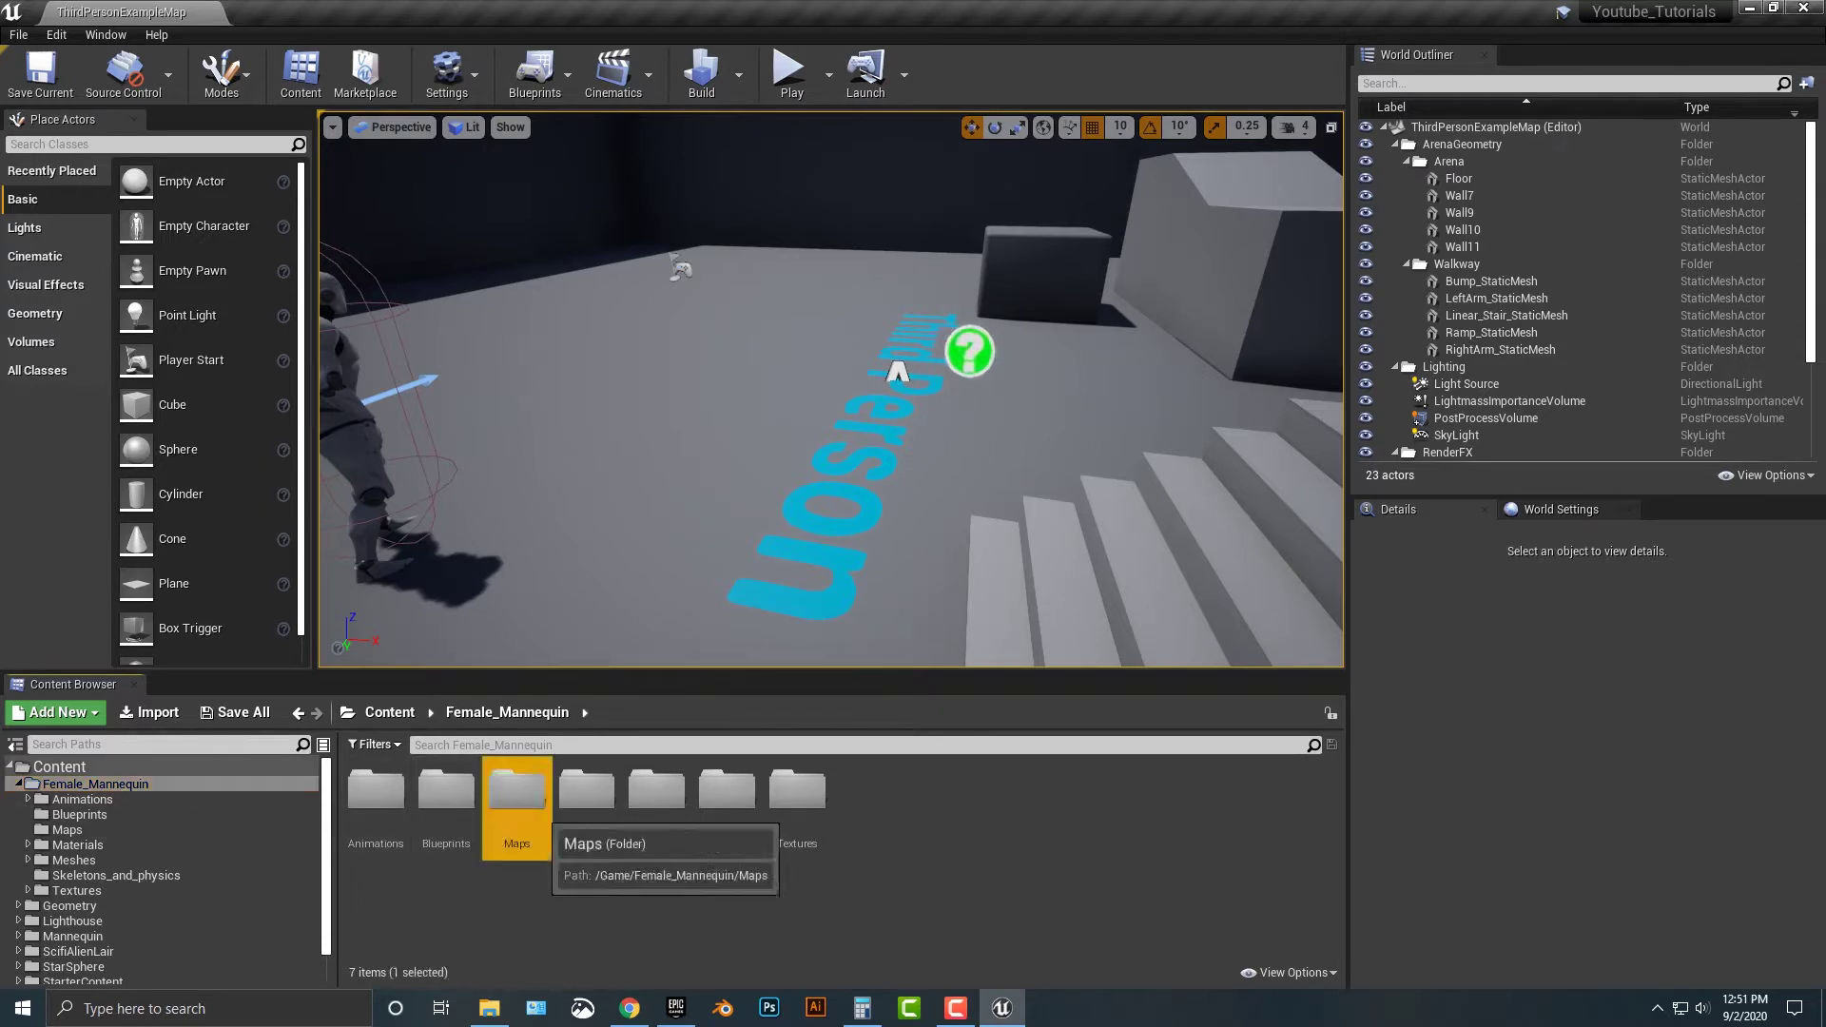
double_click(516, 799)
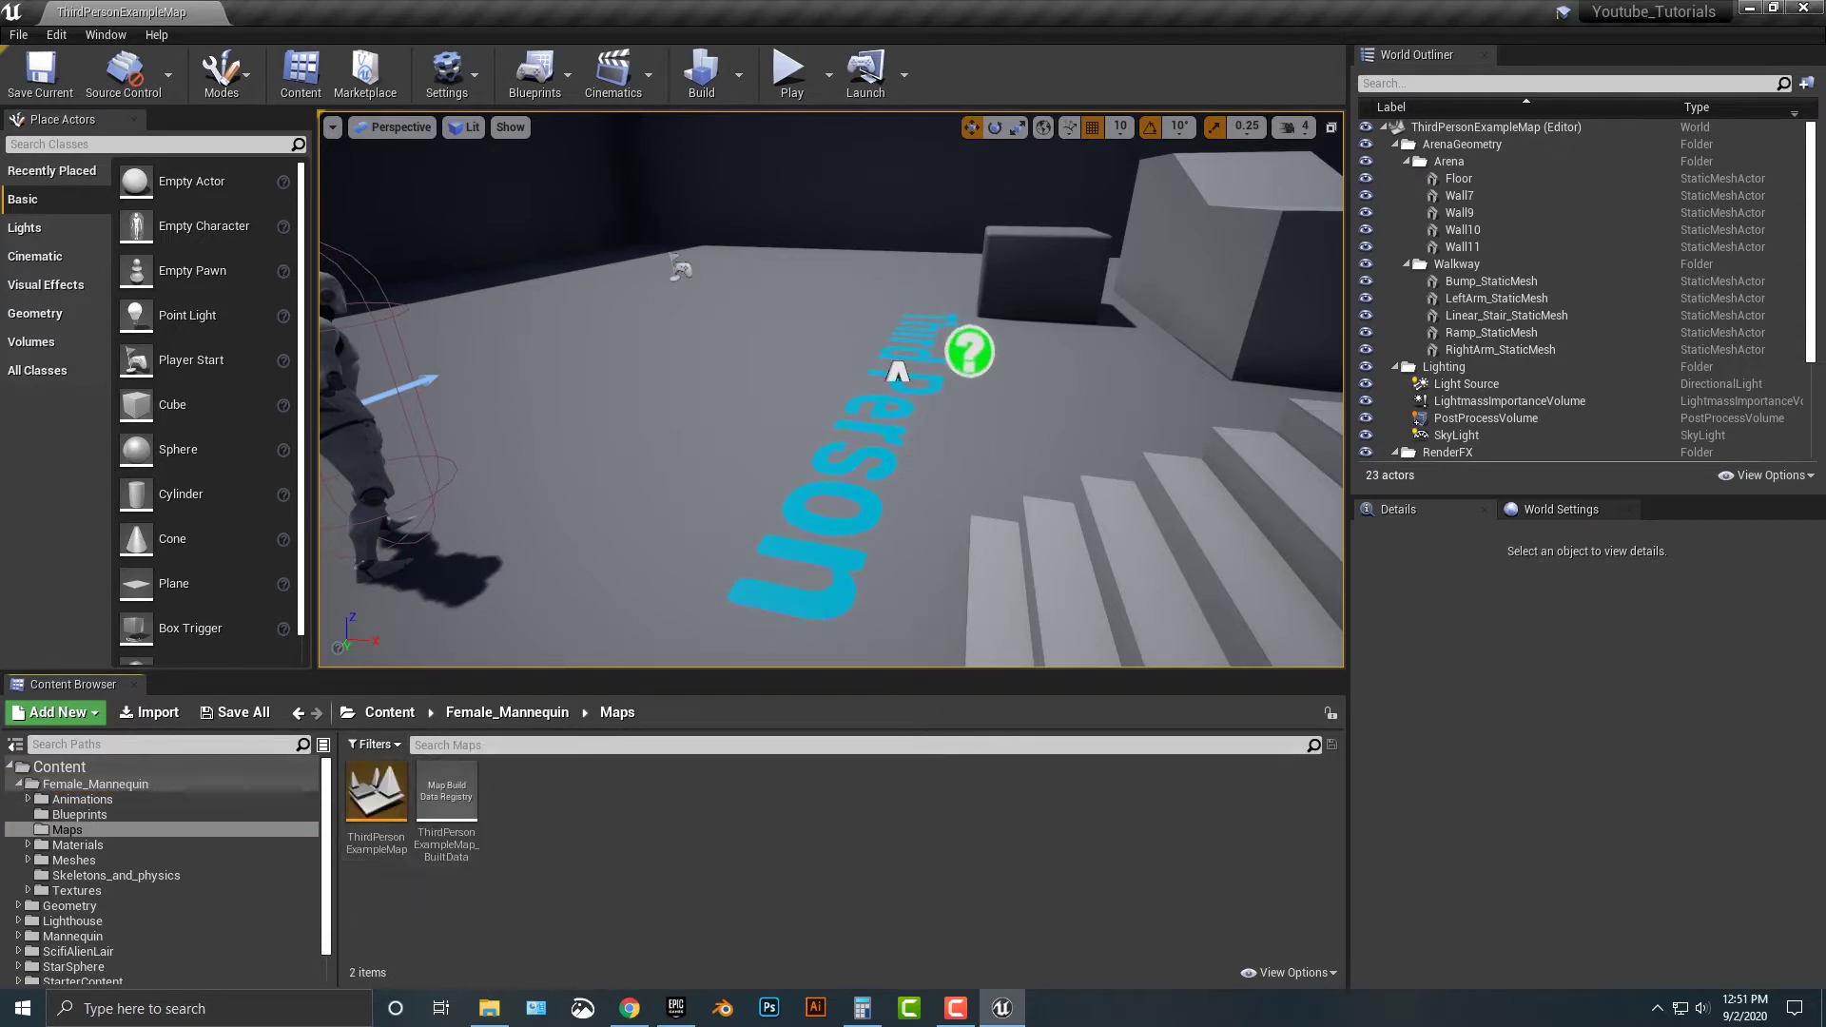
click(18, 784)
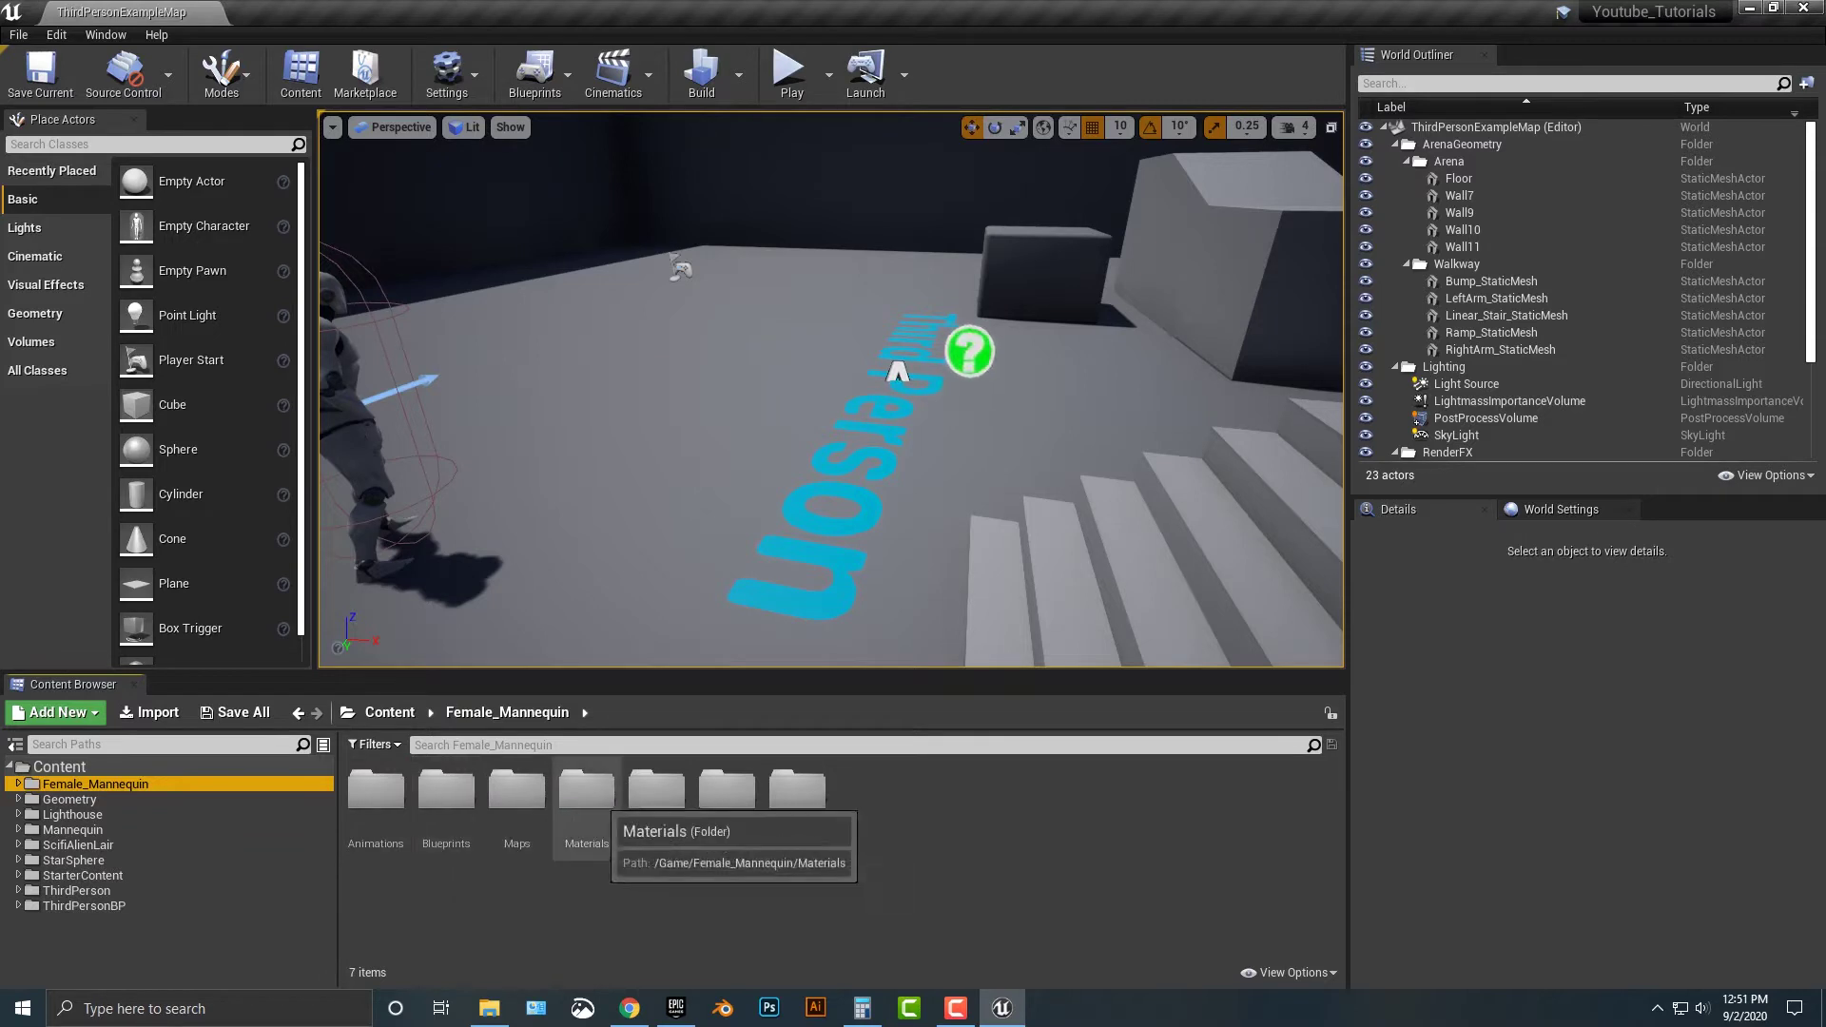
- Inspect the BP_ThirdP_Mannequin blueprint from Female_Mannequin's Blueprints folder in its 3D viewport, and close it
click(446, 790)
double_click(447, 789)
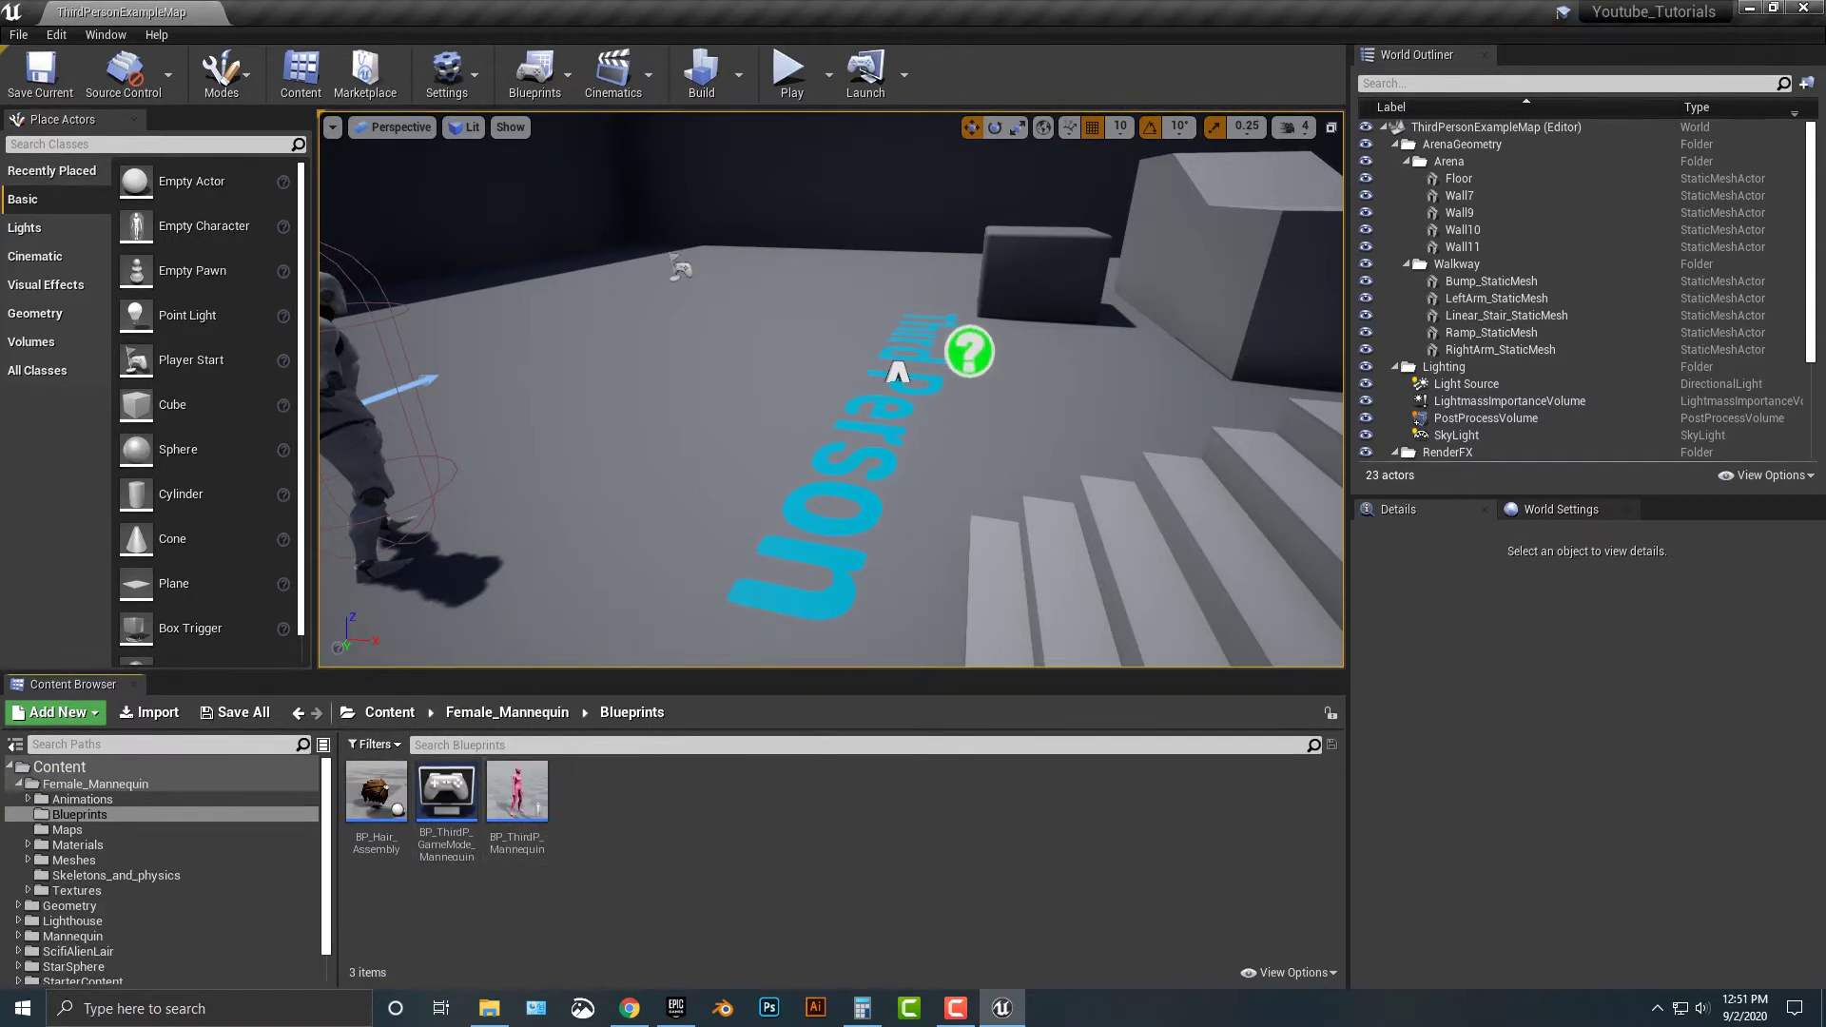
click(518, 791)
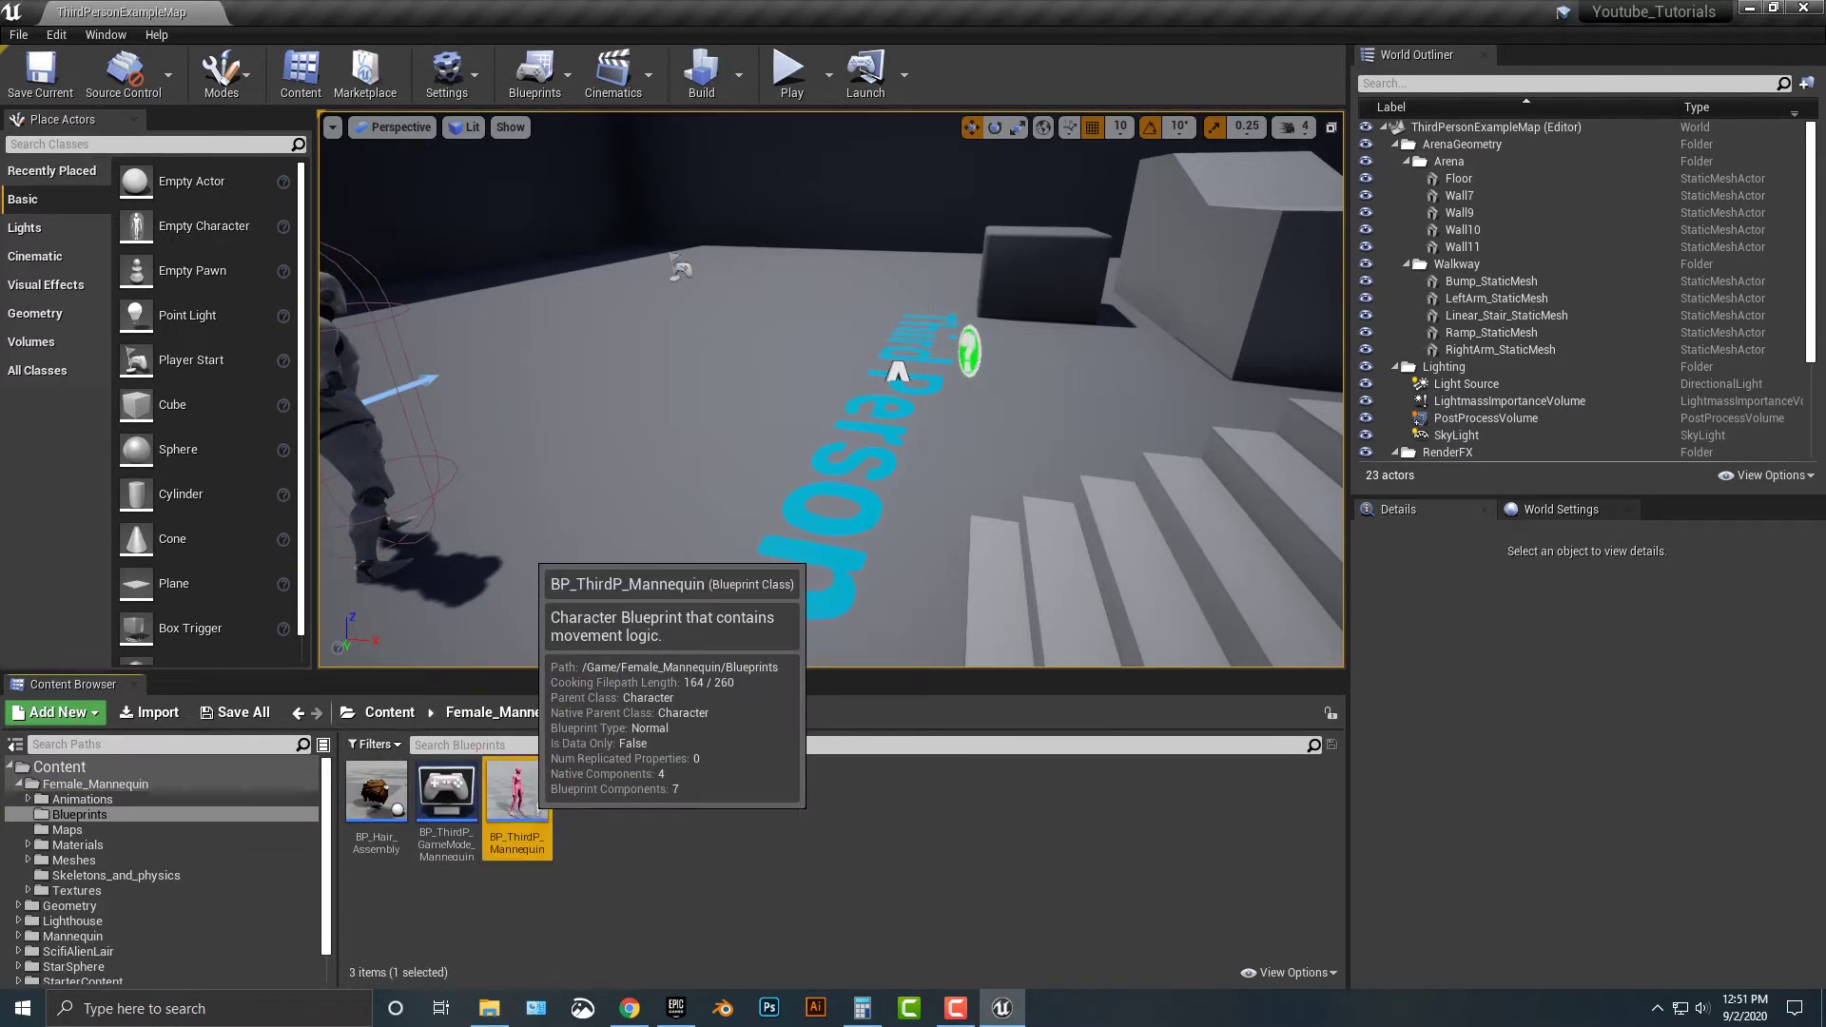
double_click(517, 792)
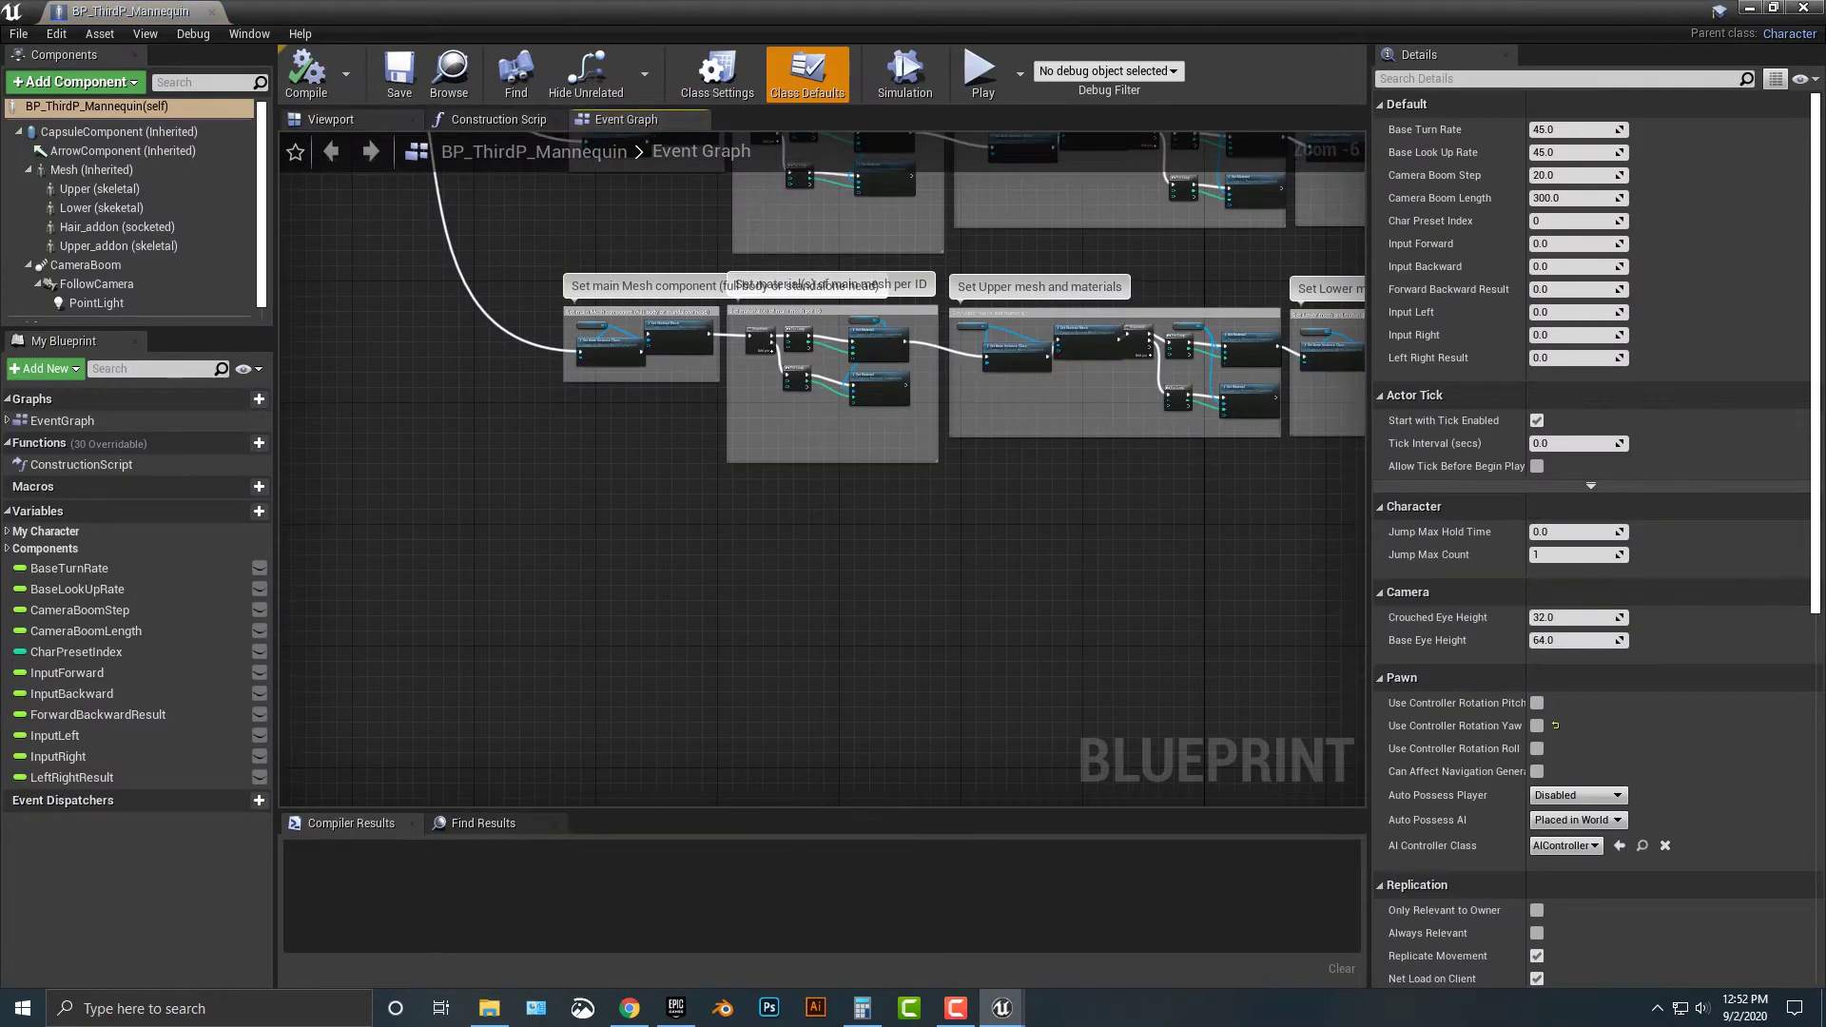
click(331, 118)
right_drag(552, 336, 646, 323)
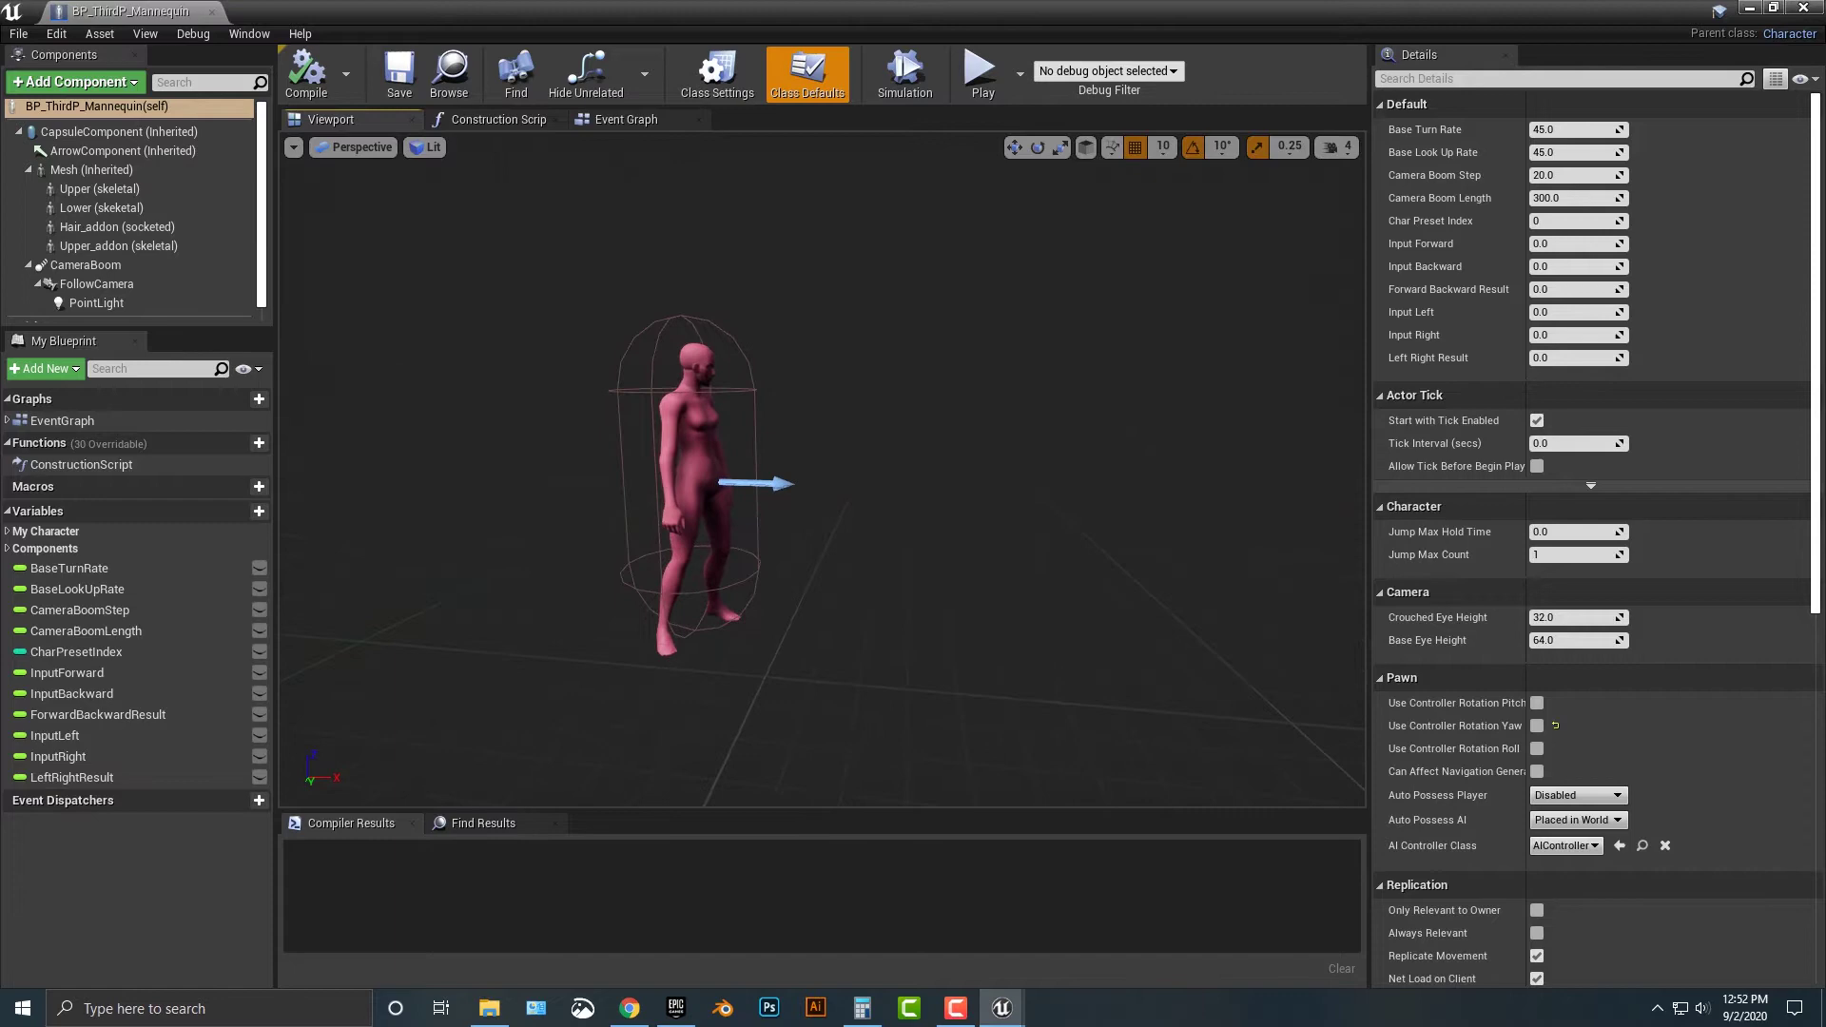
click(211, 12)
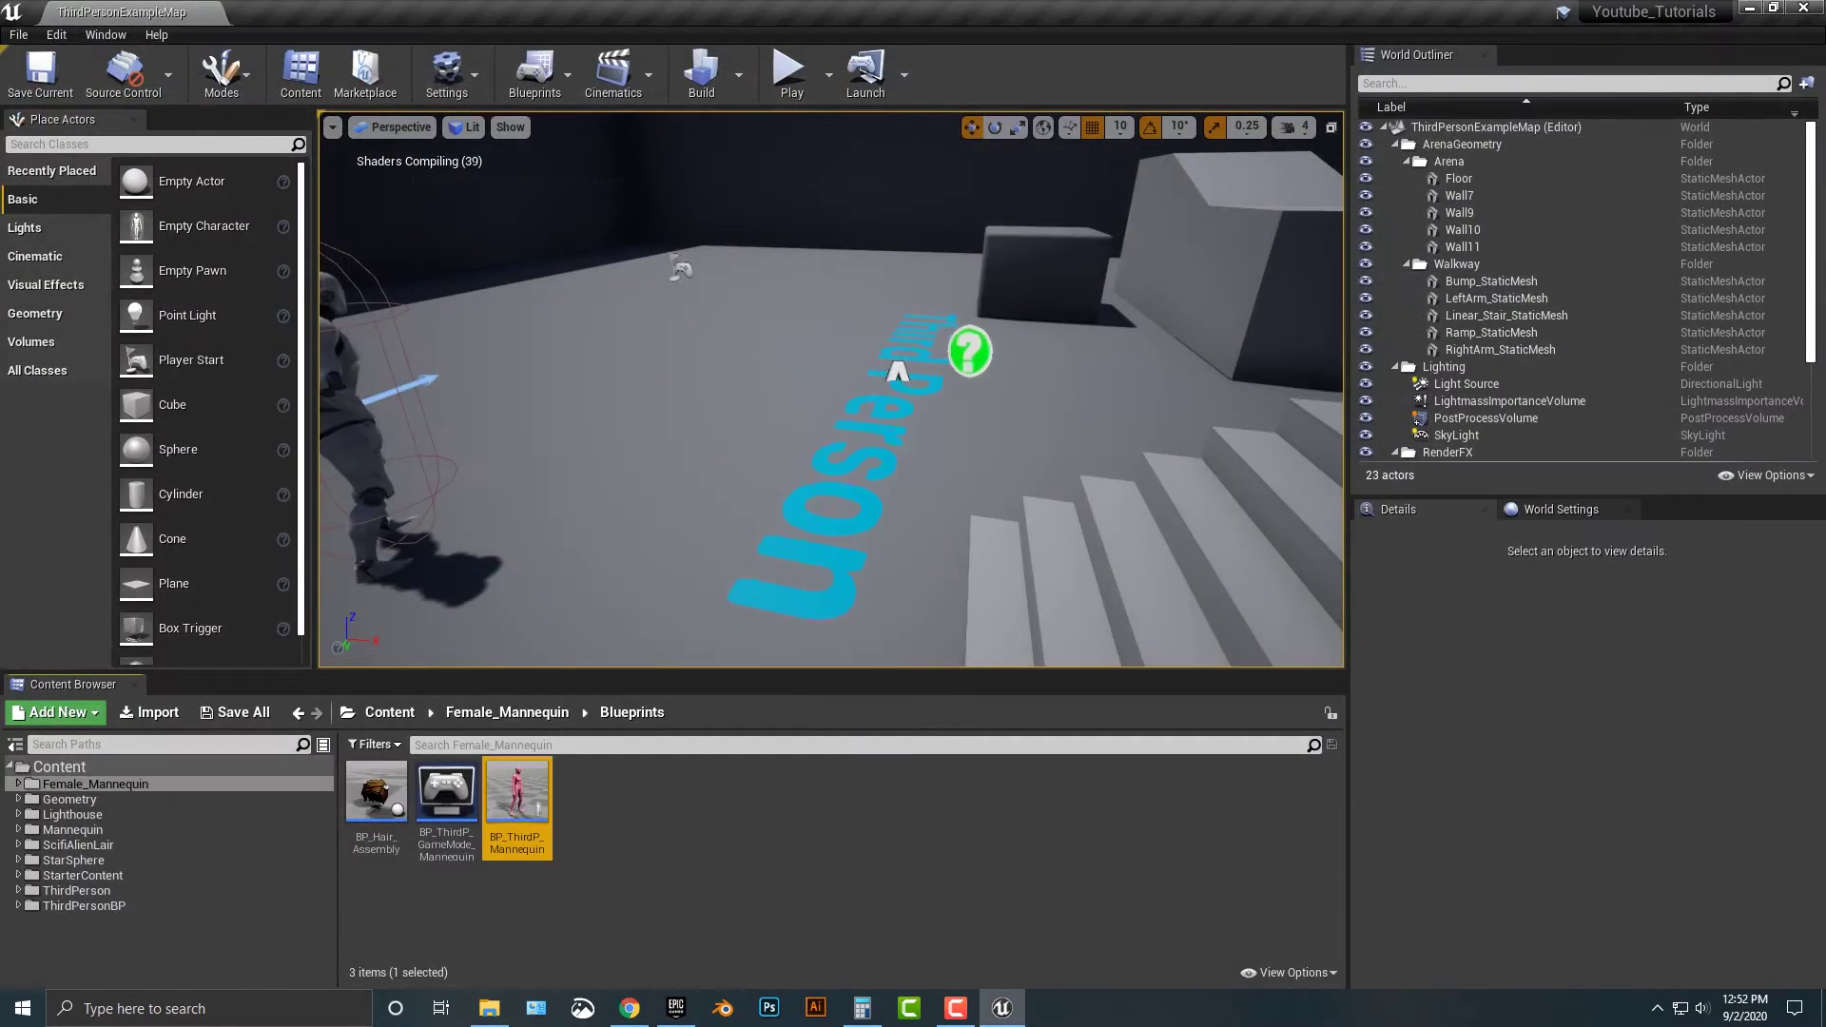
- Select the character placed in the level and open the ThirdPersonCharacter blueprint from ThirdPersonBP/Blueprints in its 3D viewport
right_drag(608, 447, 533, 440)
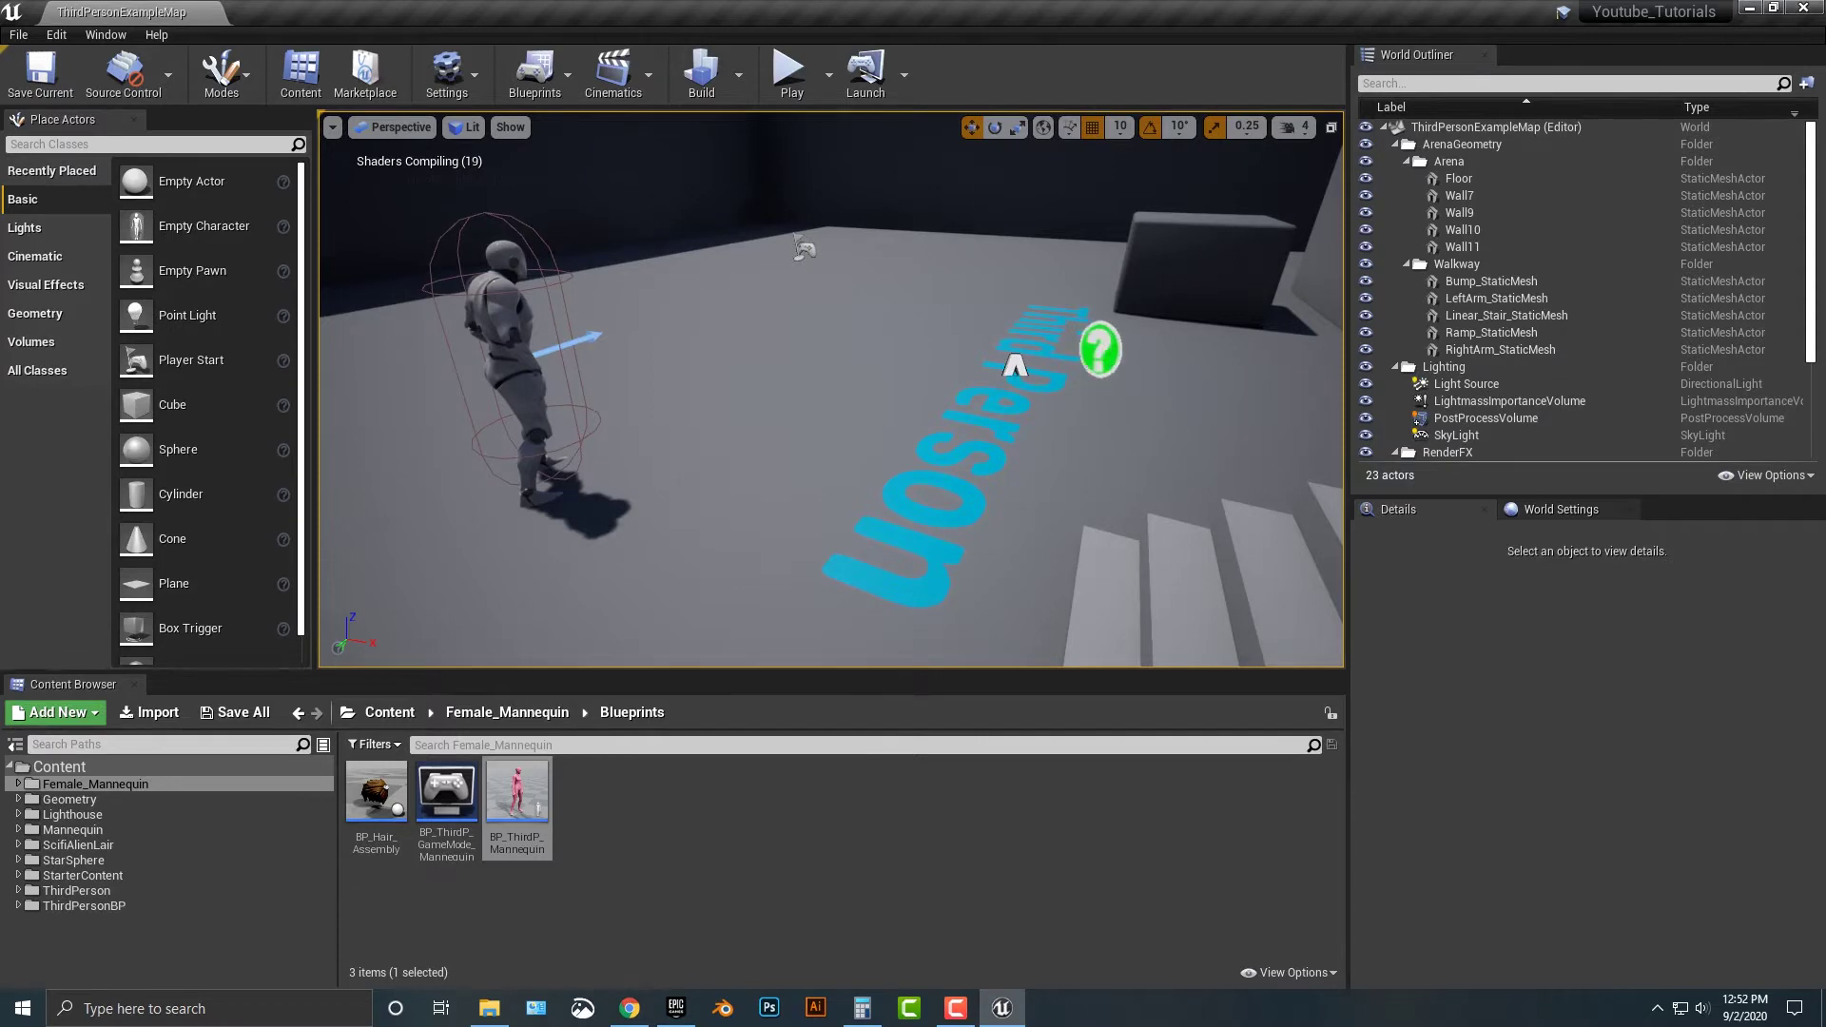
click(504, 324)
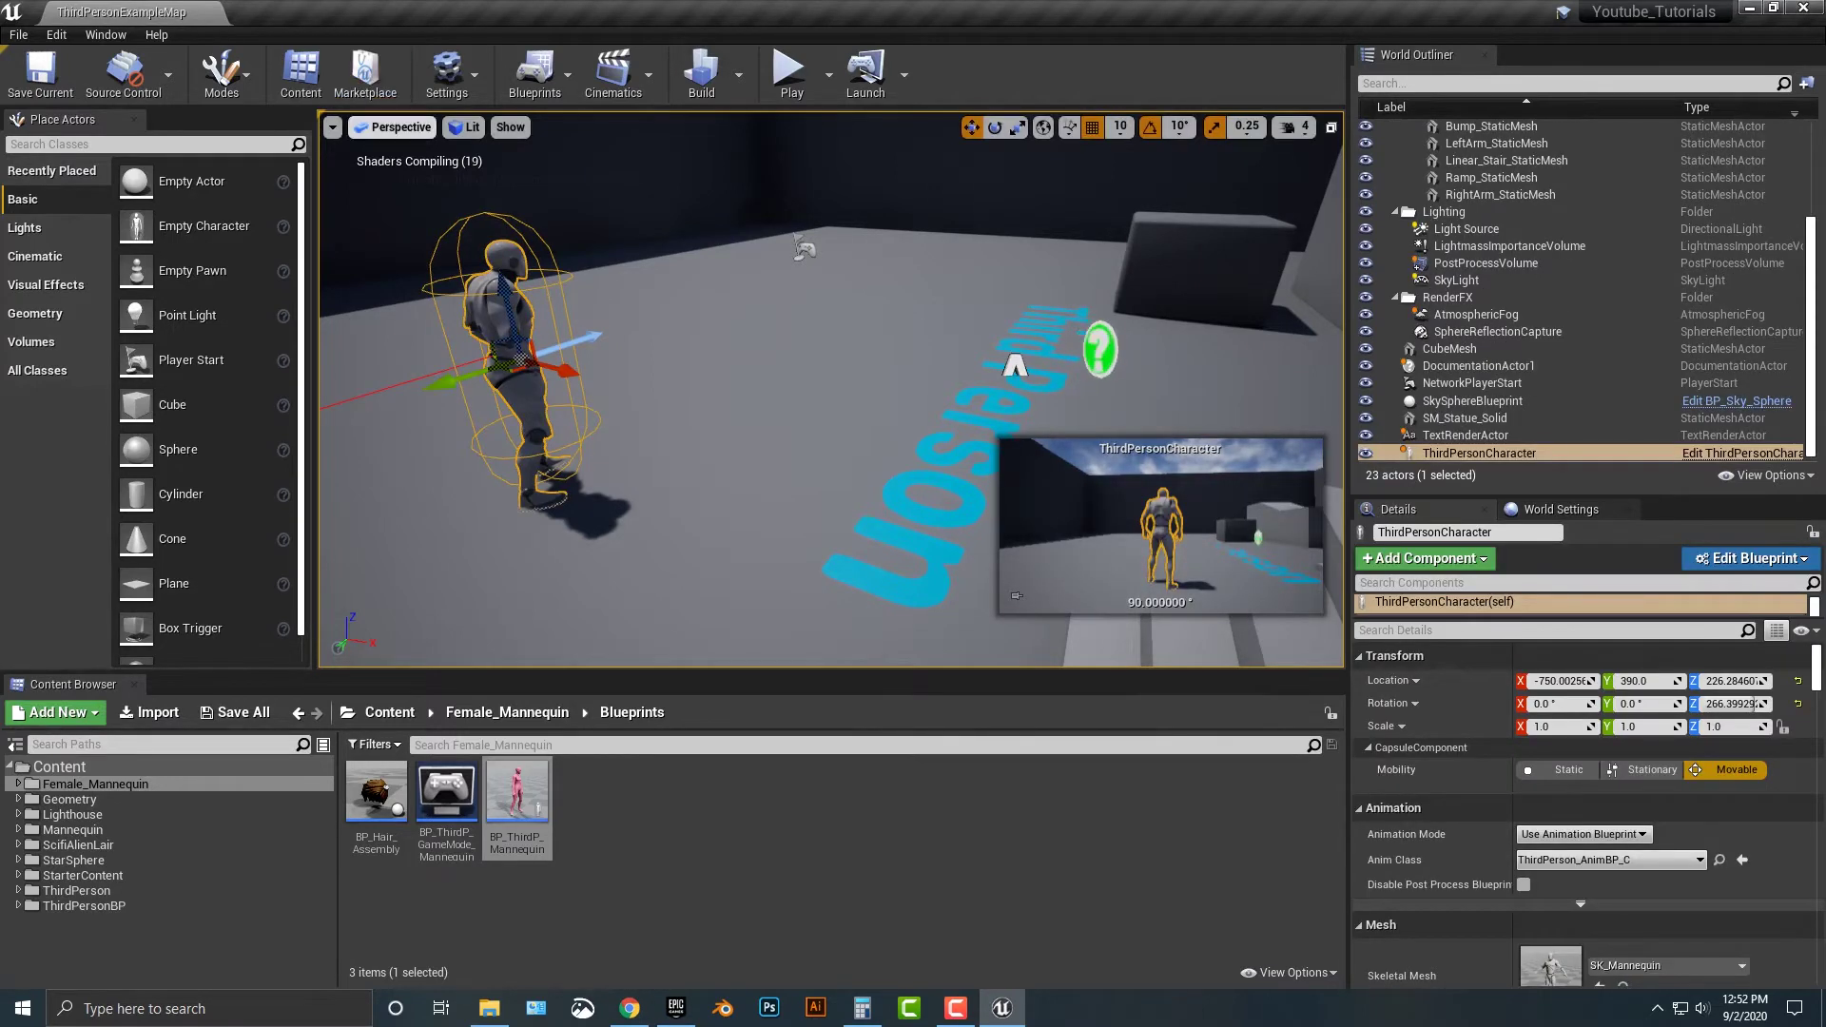
click(85, 906)
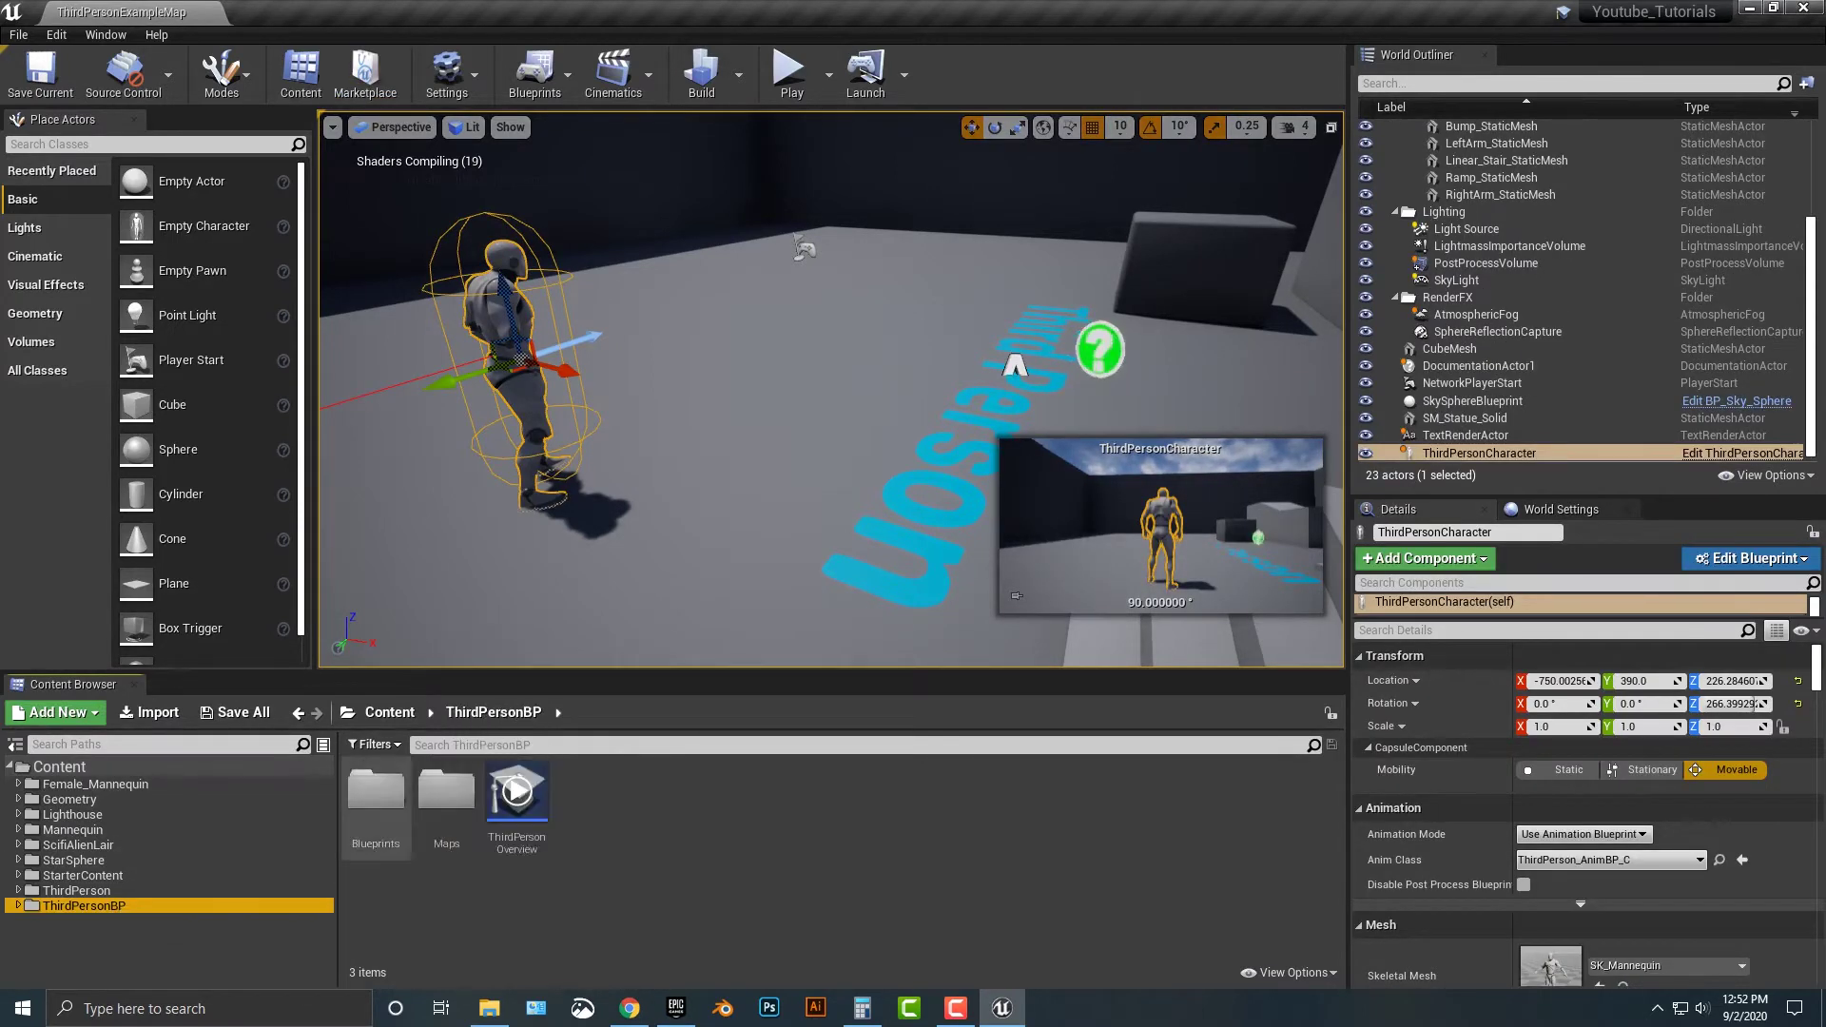
double_click(375, 798)
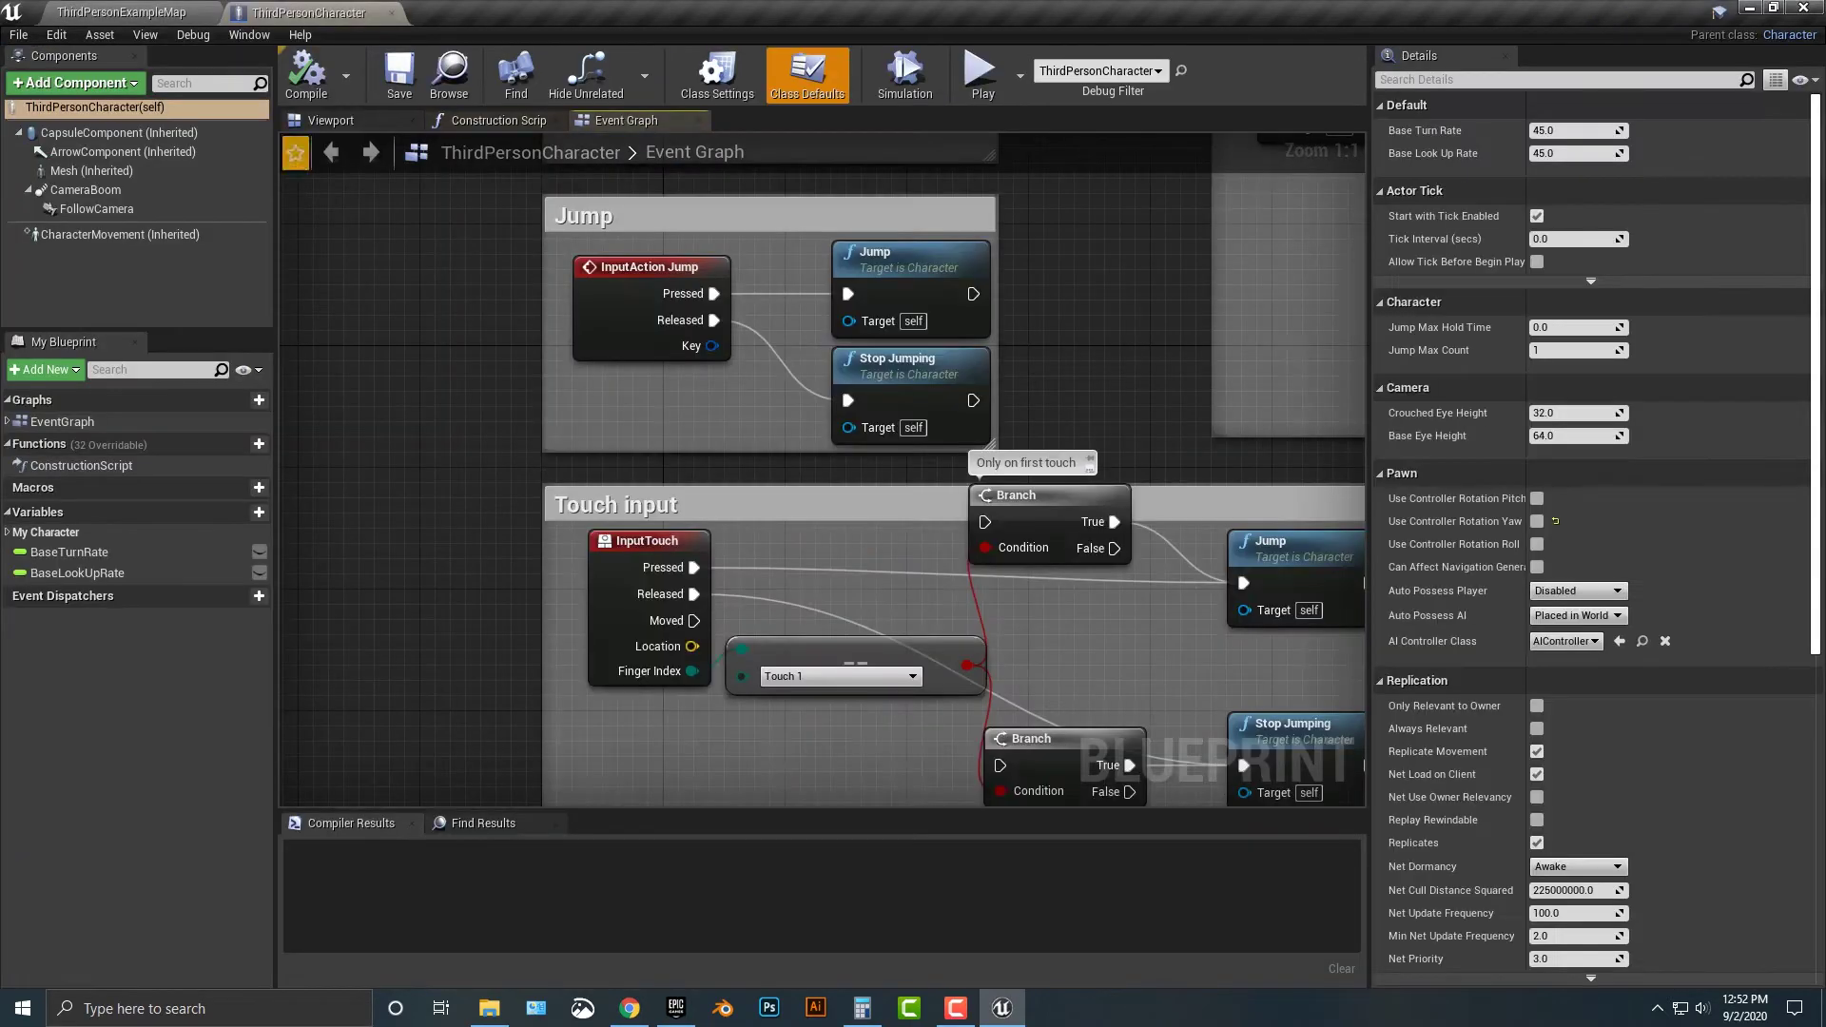
click(330, 120)
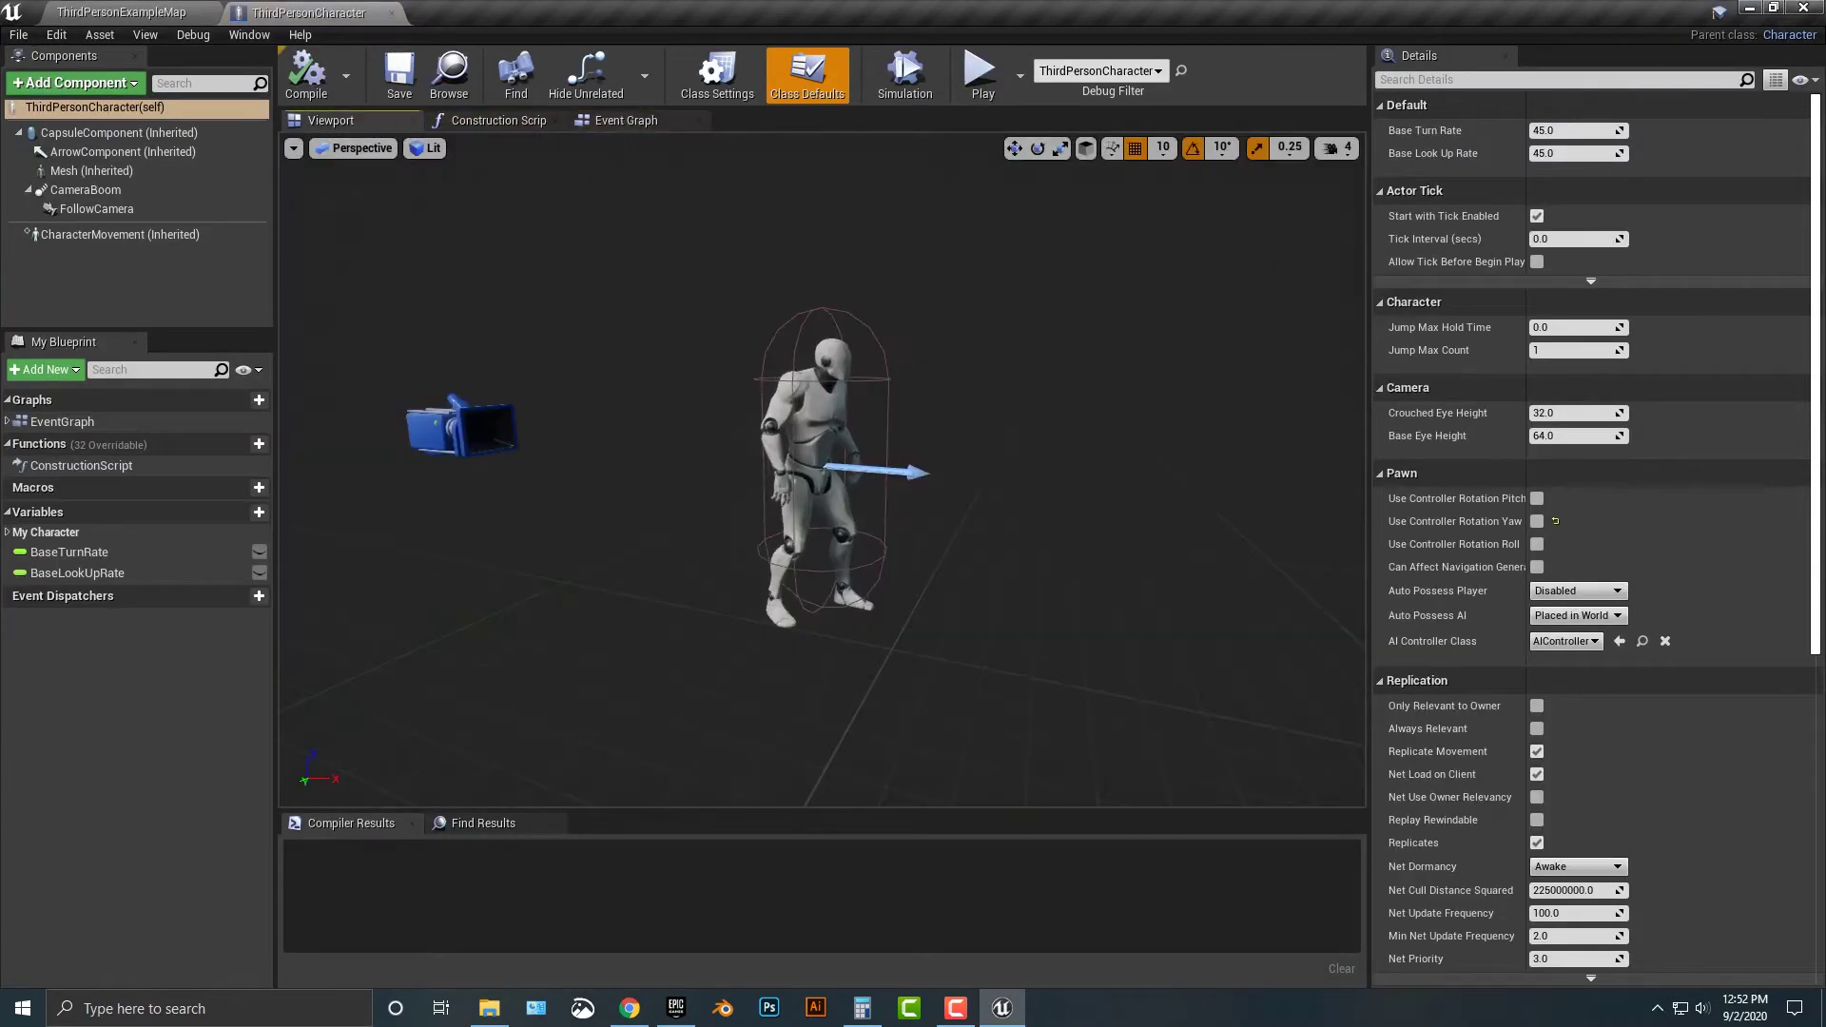
- Set the Skeletal Mesh of the character's inherited Mesh component to SK_Female_Form, filtering the assets by "female"
double_click(92, 171)
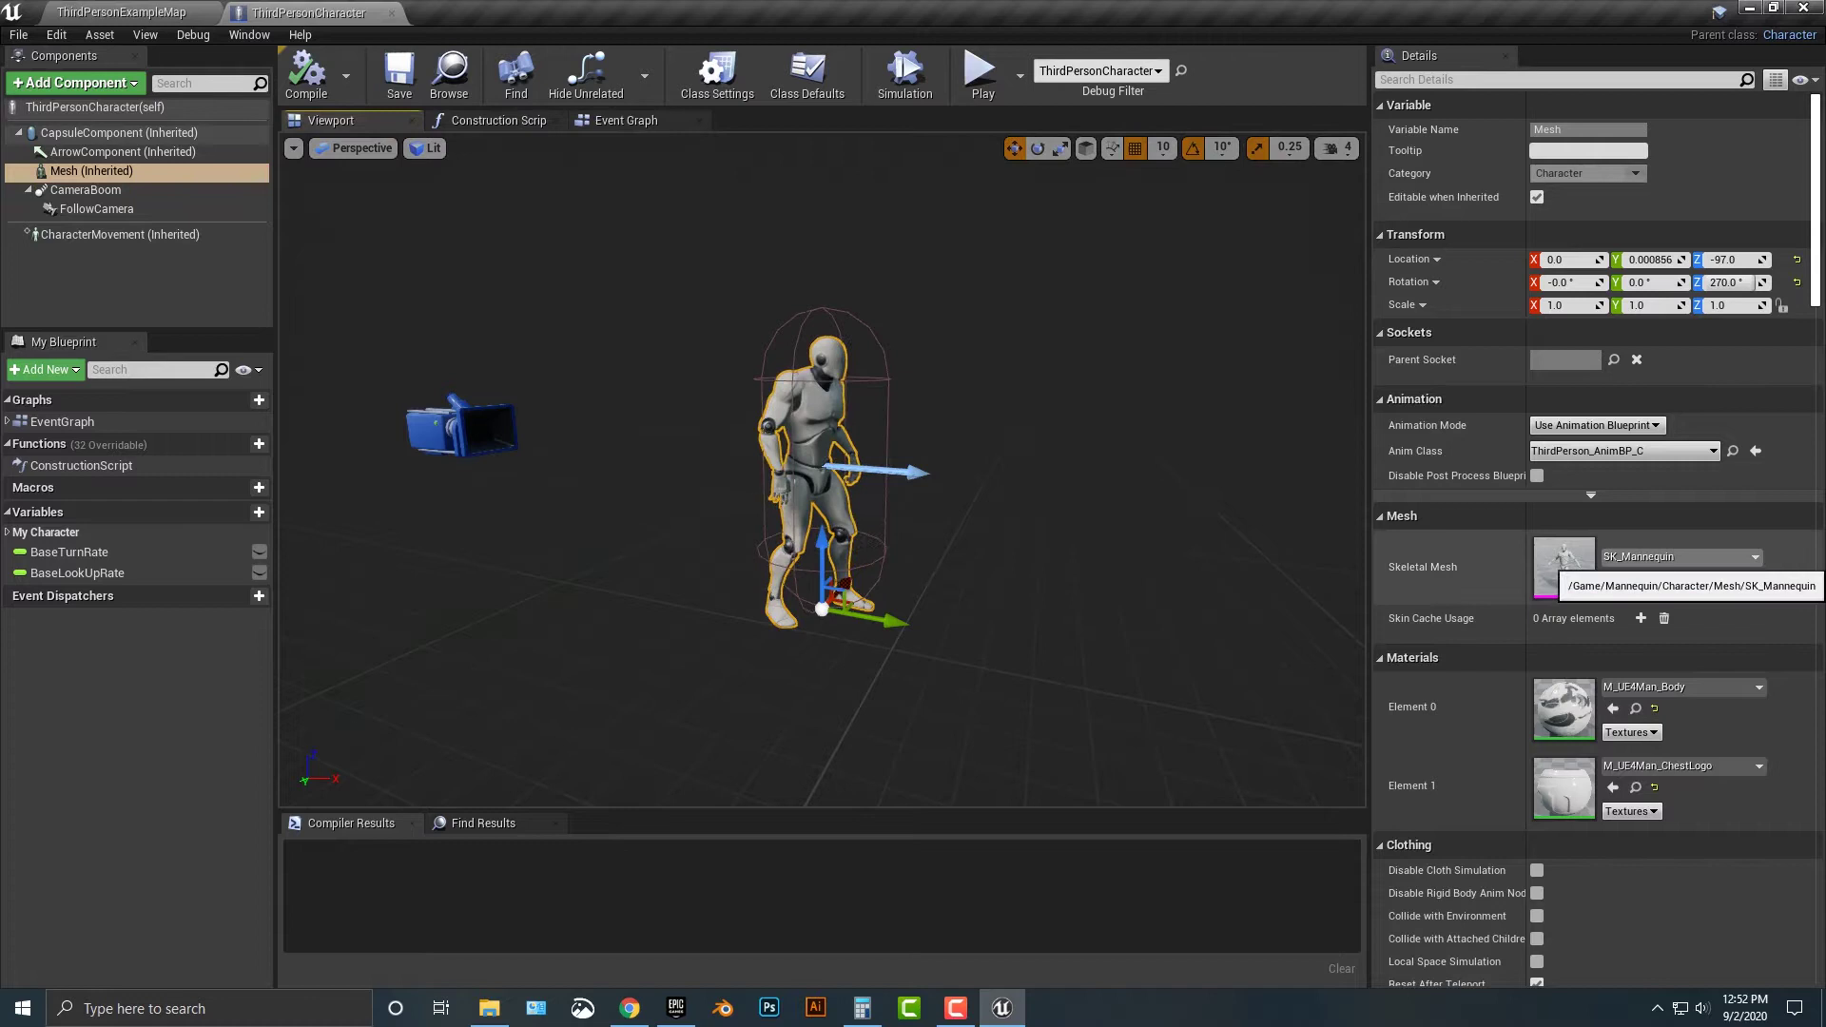
click(1676, 557)
text(few)
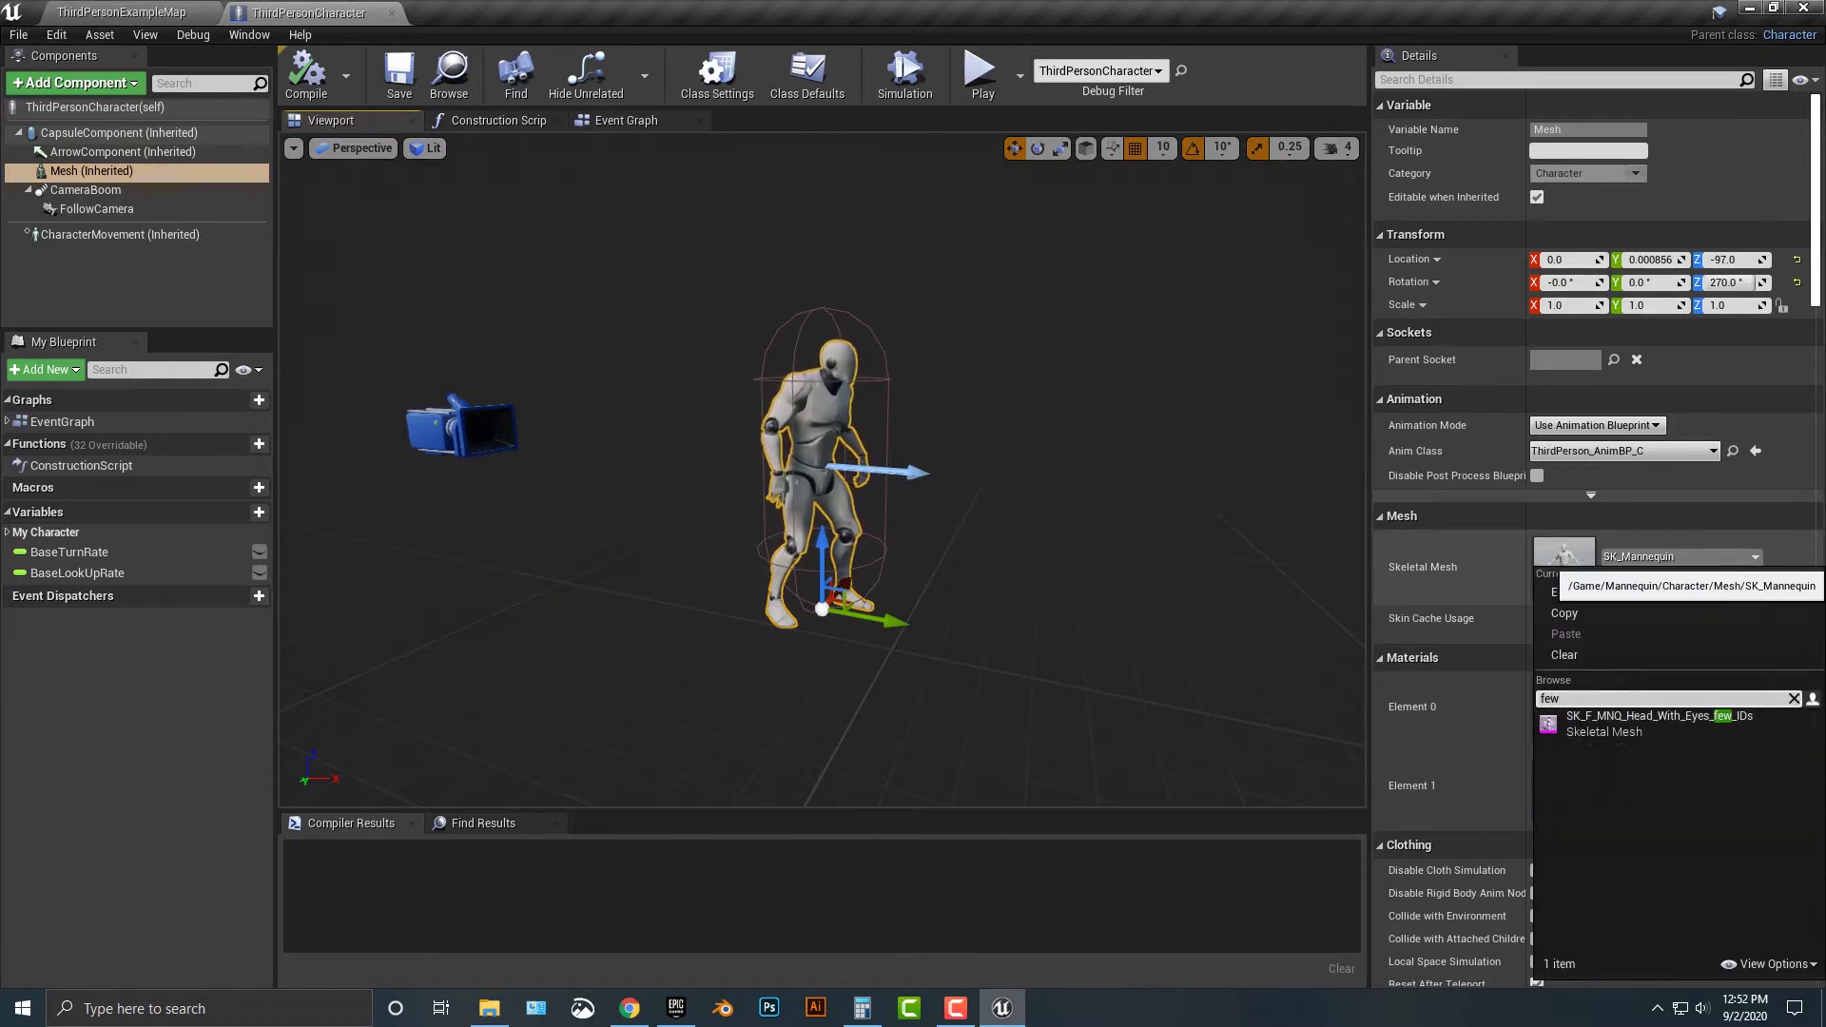
key(BackSpace)
text(male)
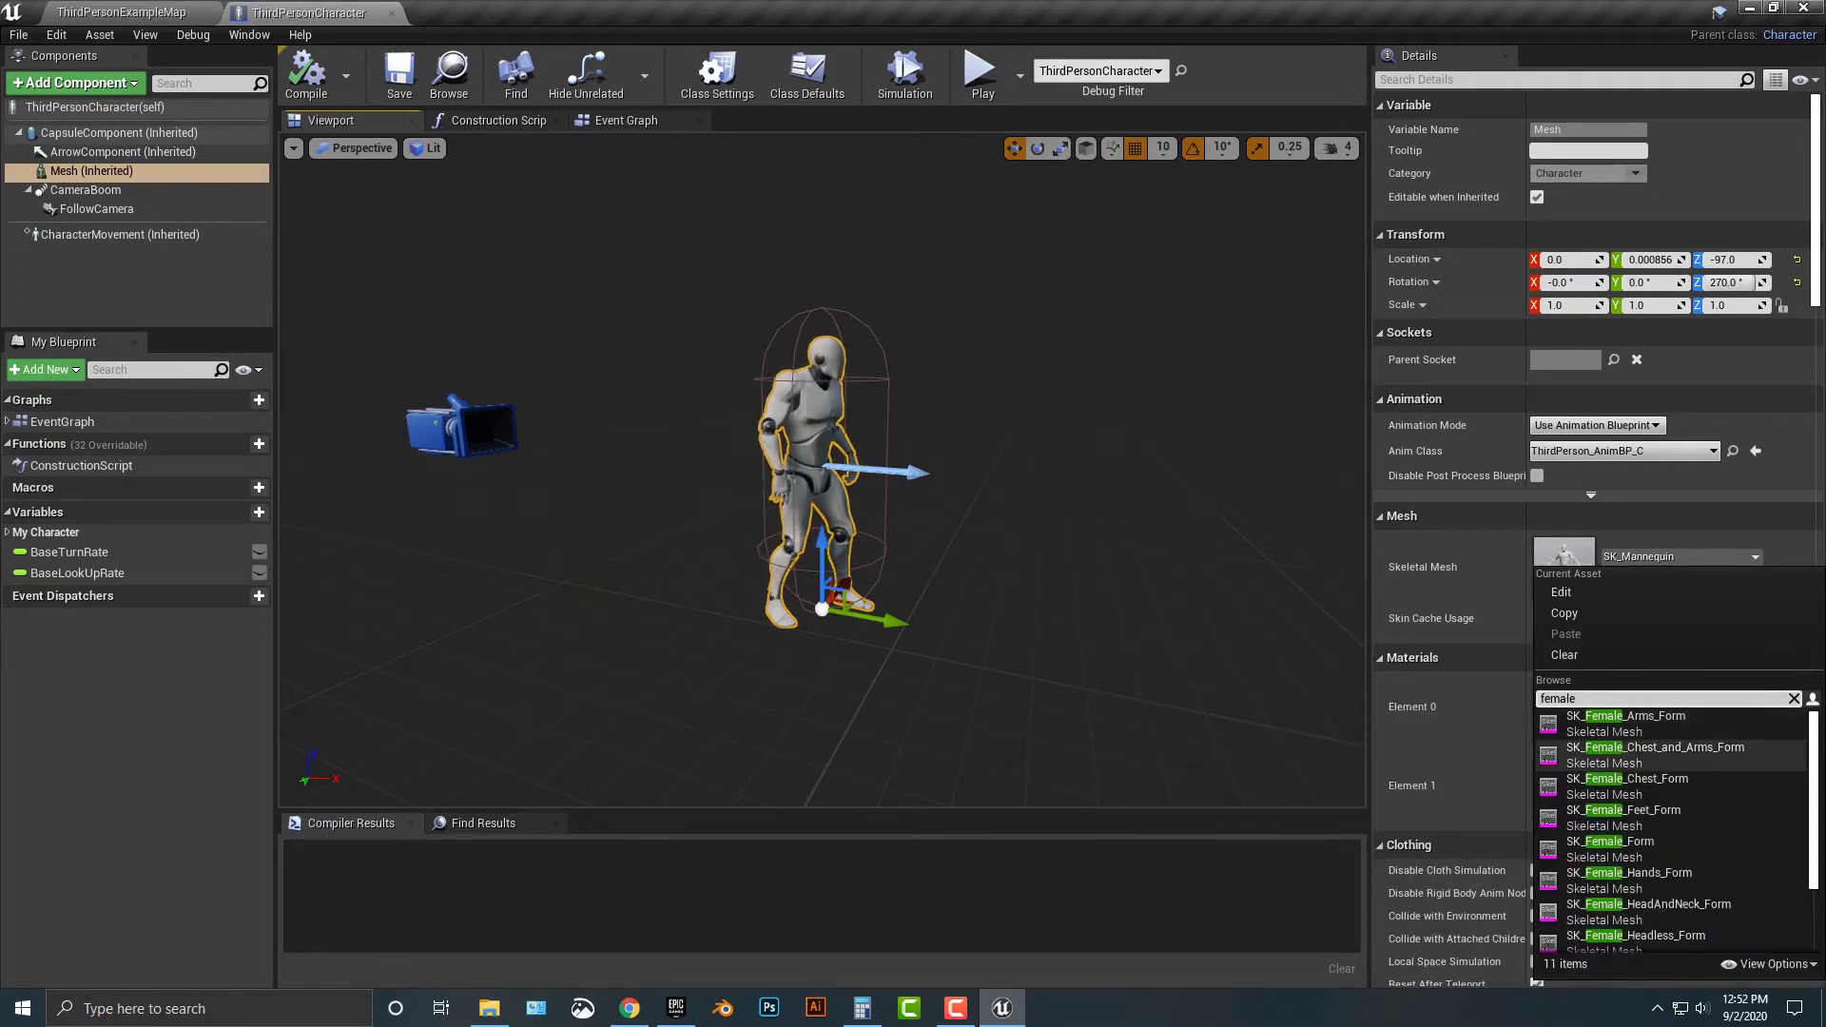
click(1617, 848)
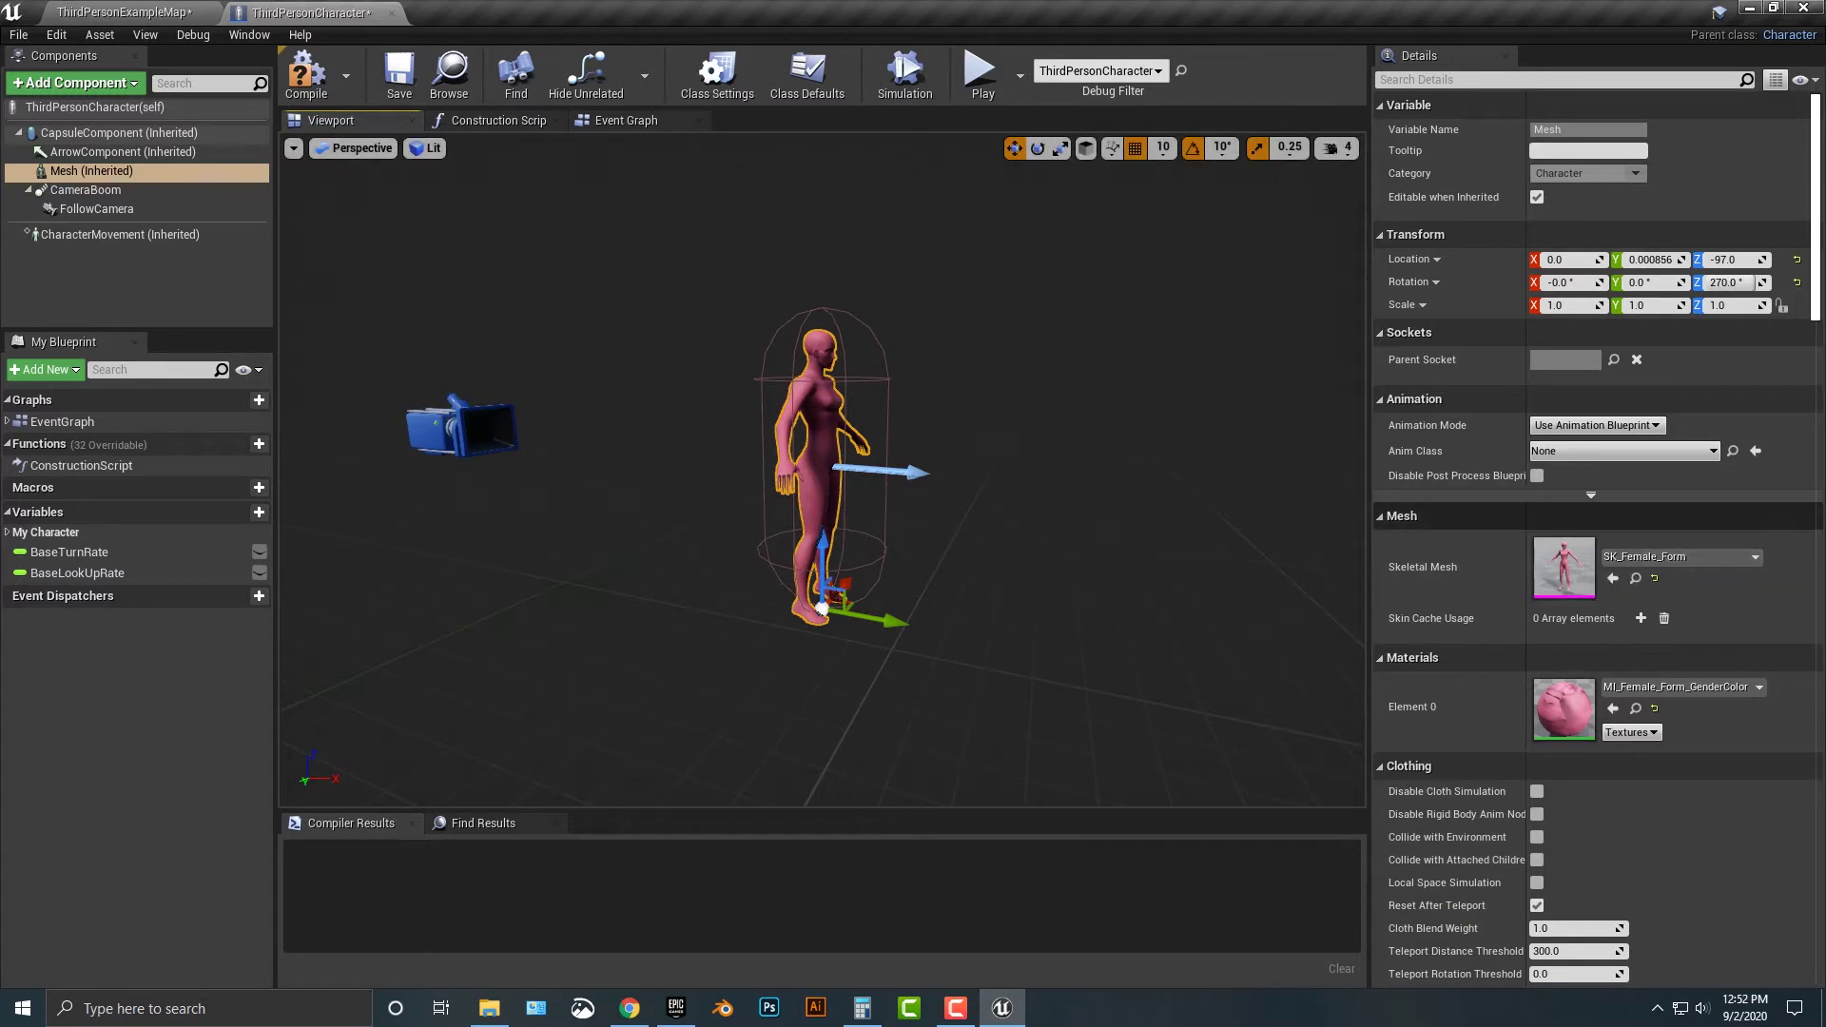
- Set the Skeletal Mesh of the inherited Mesh component to SK_Male_Form, filtering the assets by "male"
click(1679, 556)
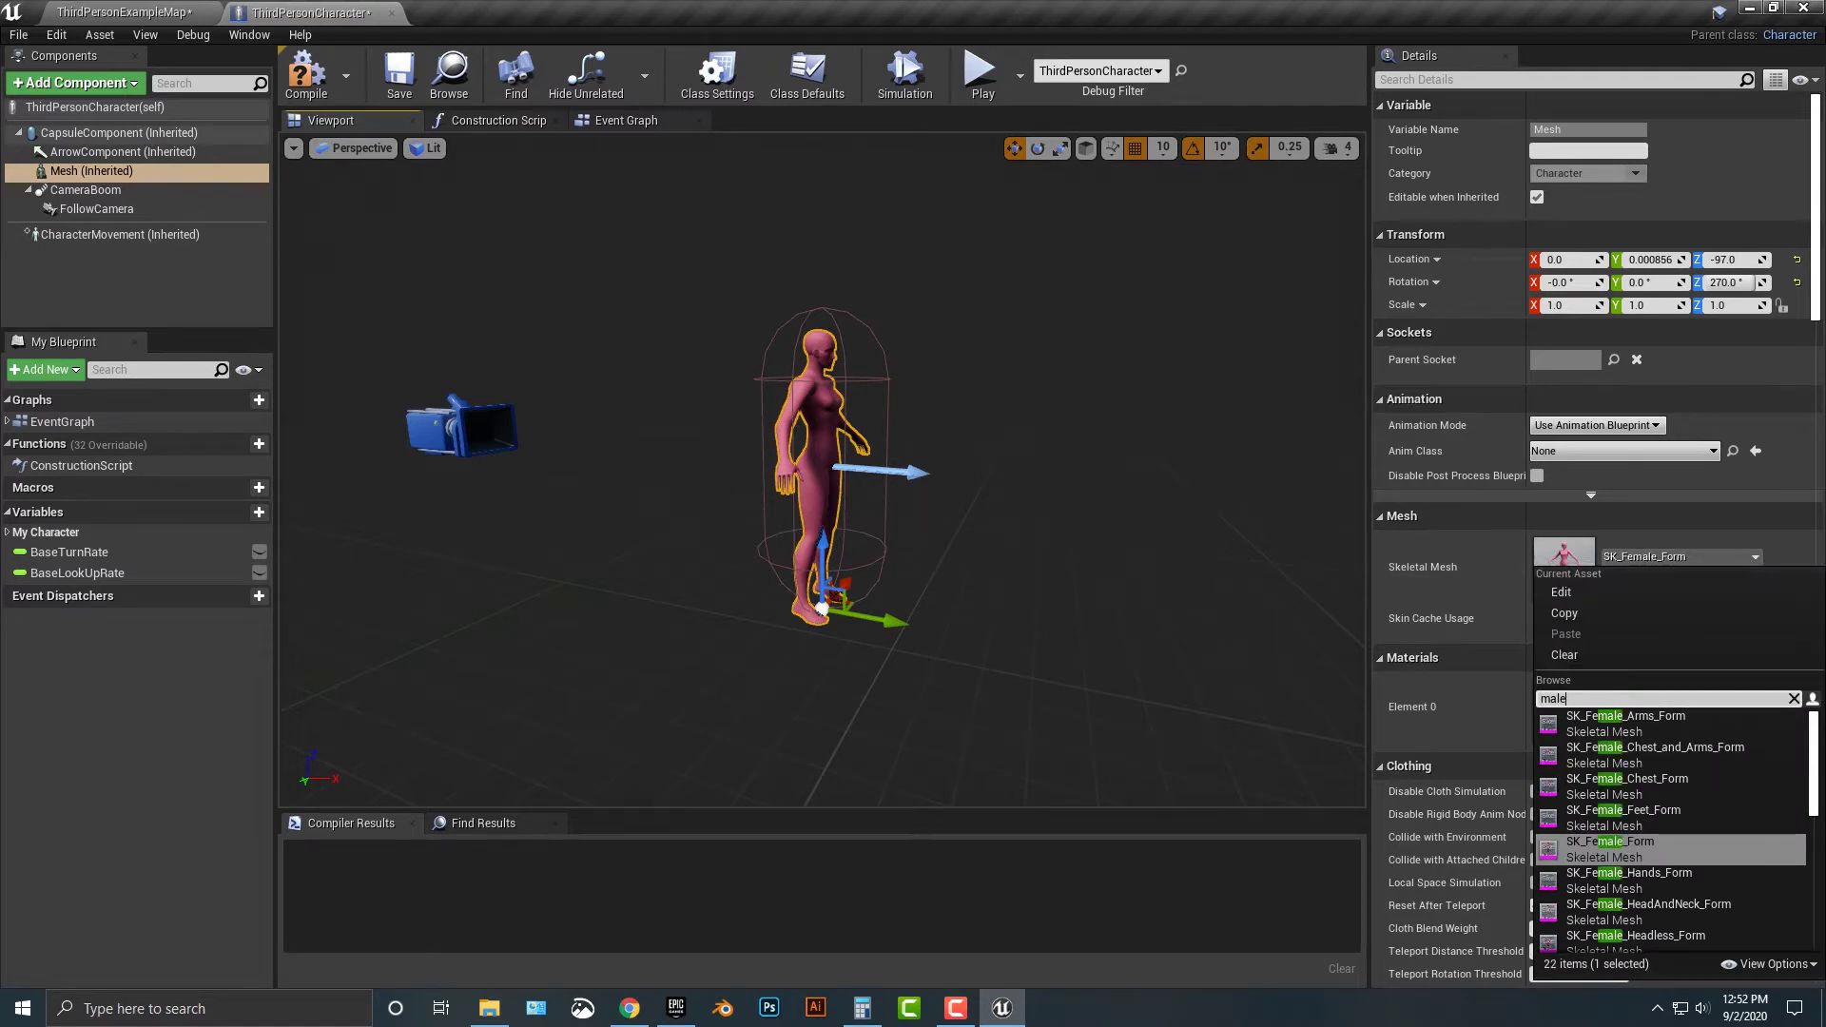
click(1636, 843)
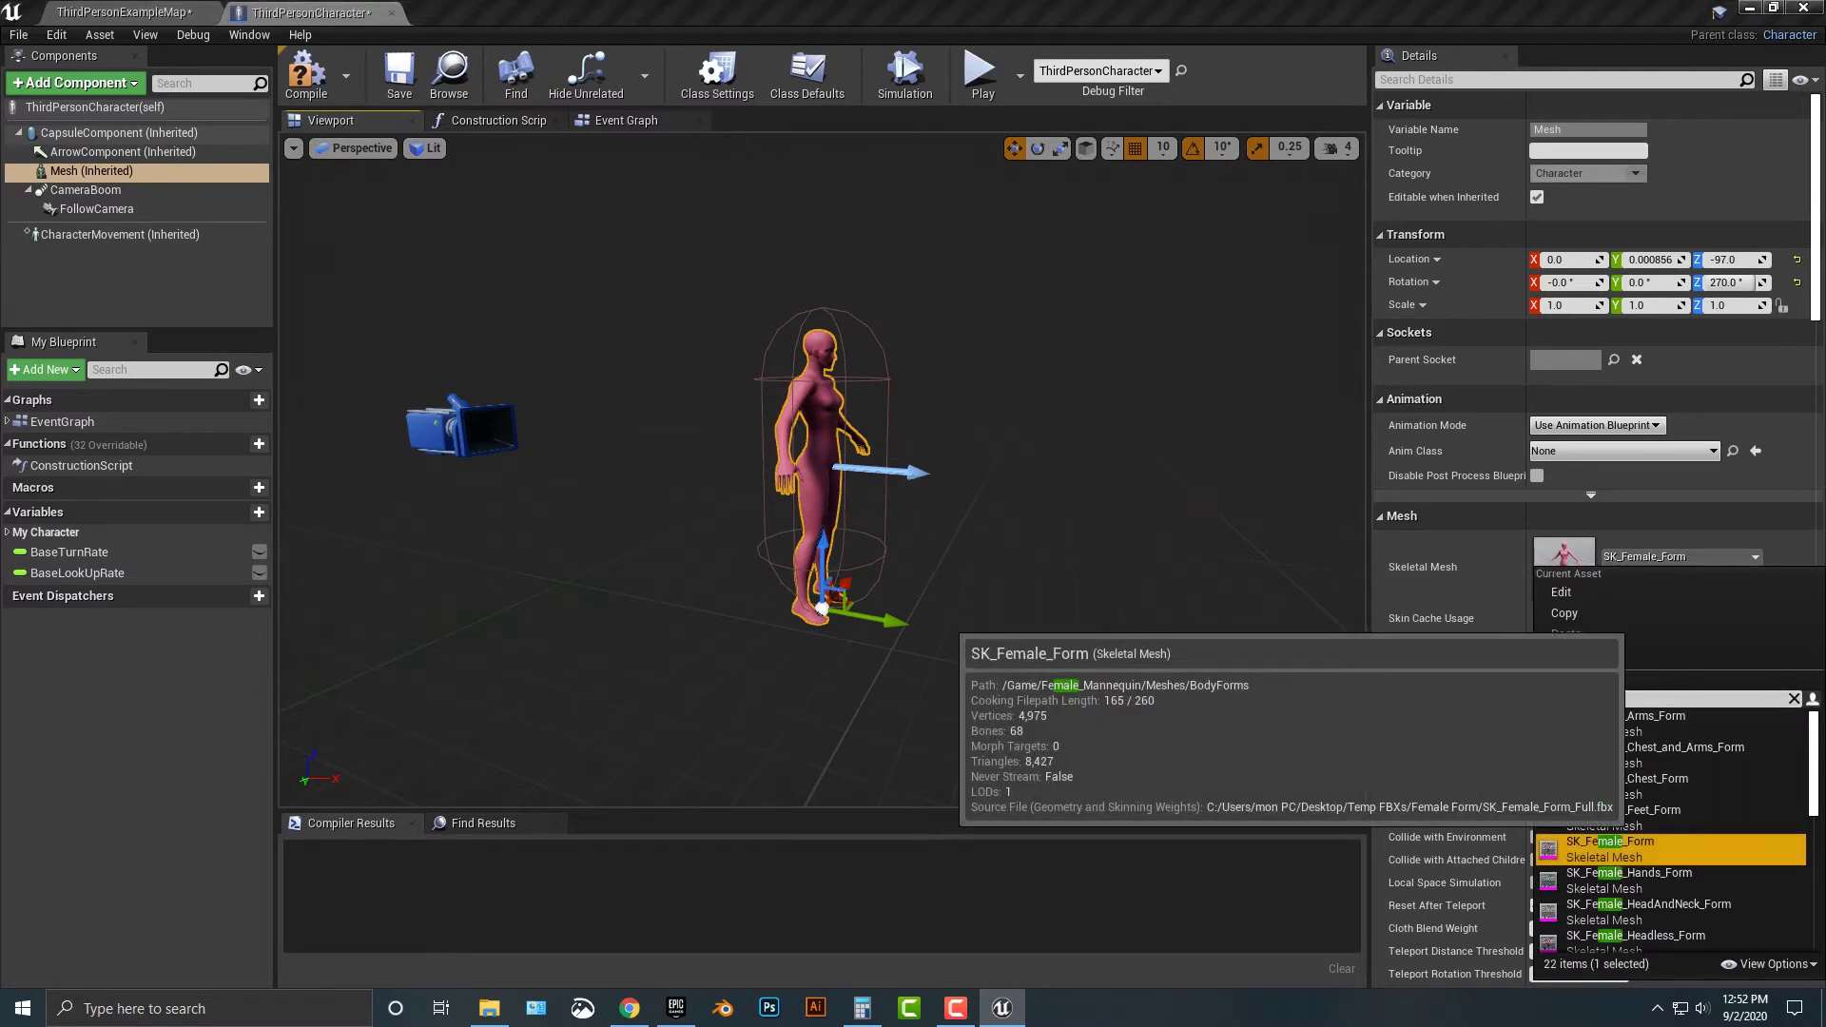
scroll(1671, 837, down, 3)
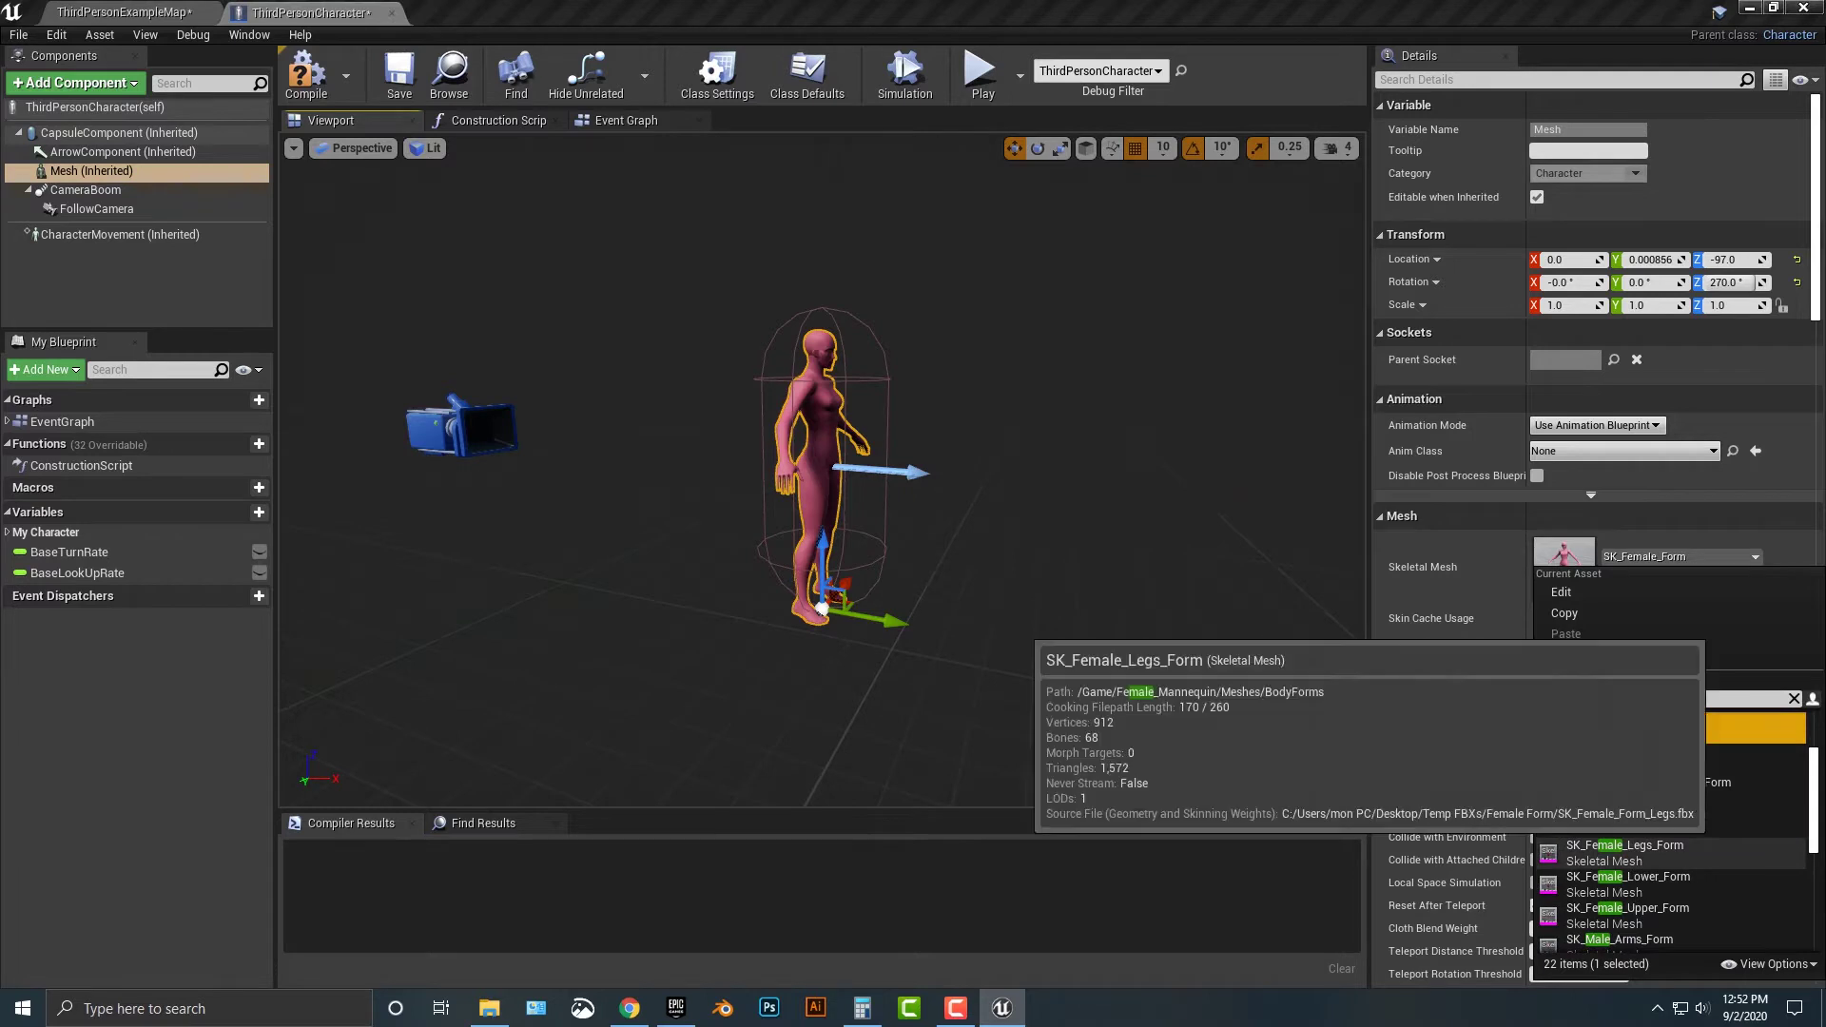
scroll(1671, 853, down, 3)
scroll(1672, 853, down, 3)
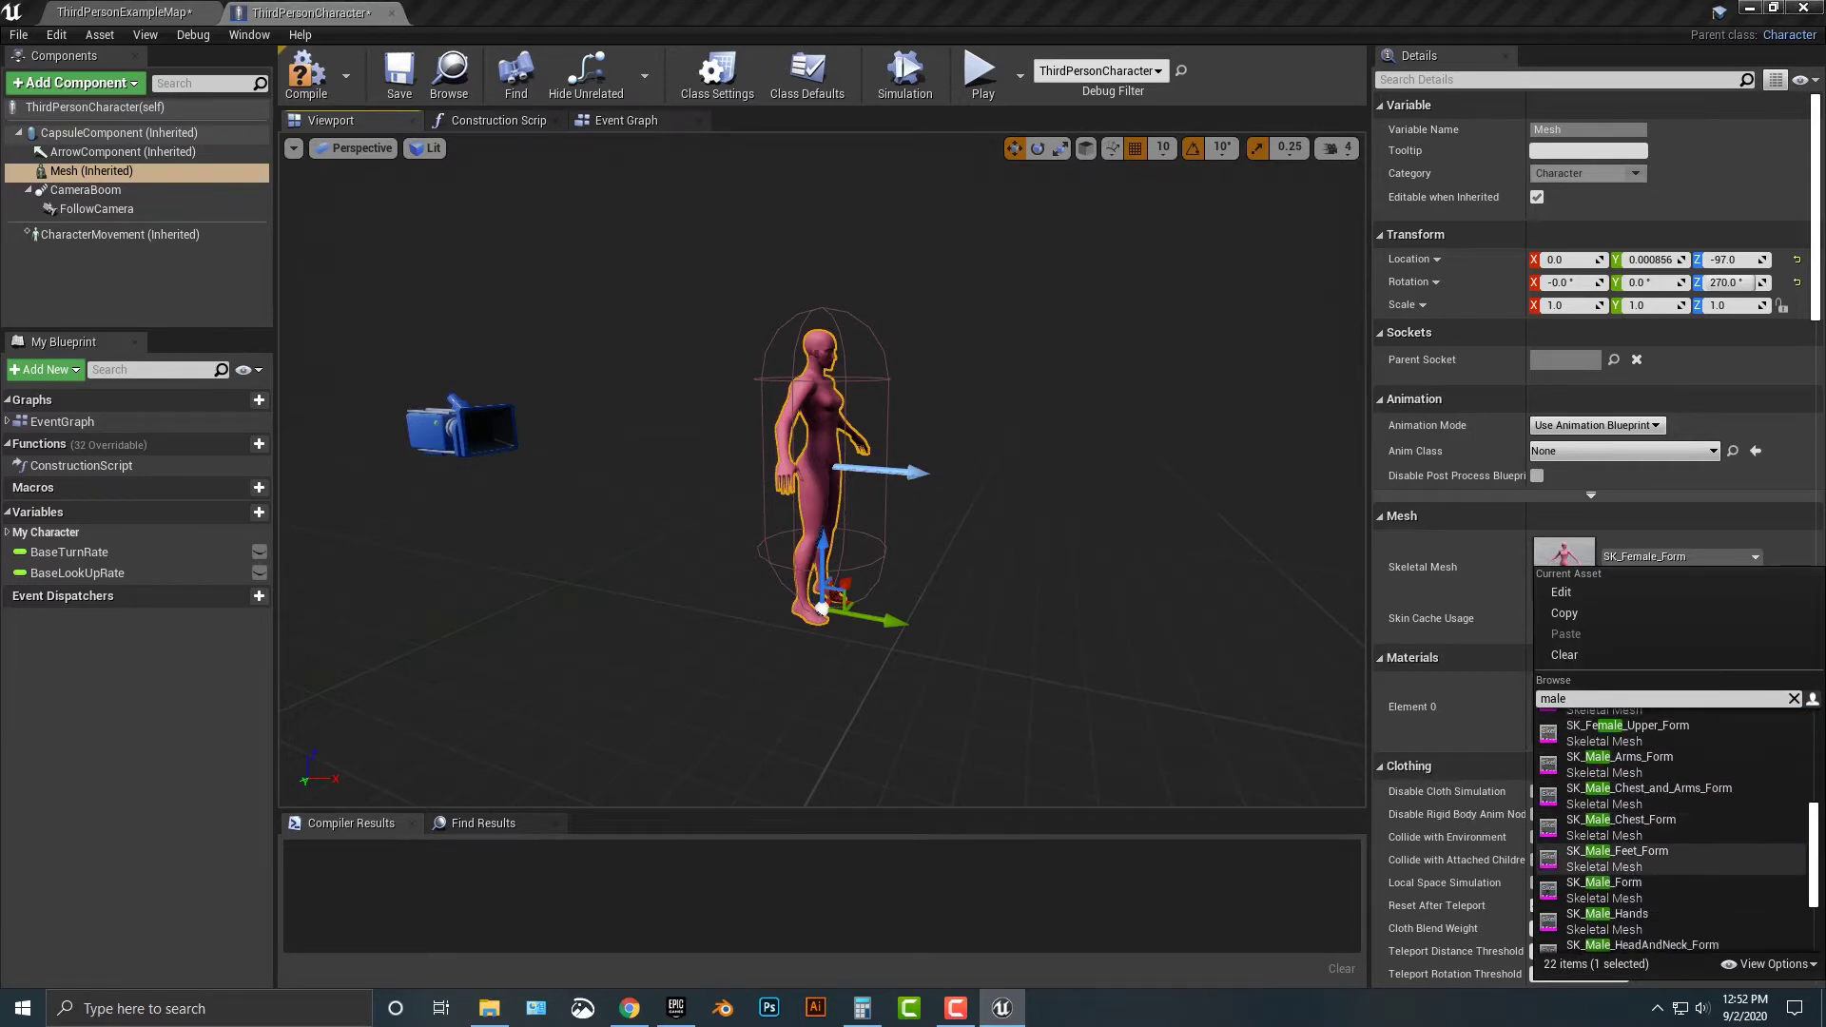
click(1617, 889)
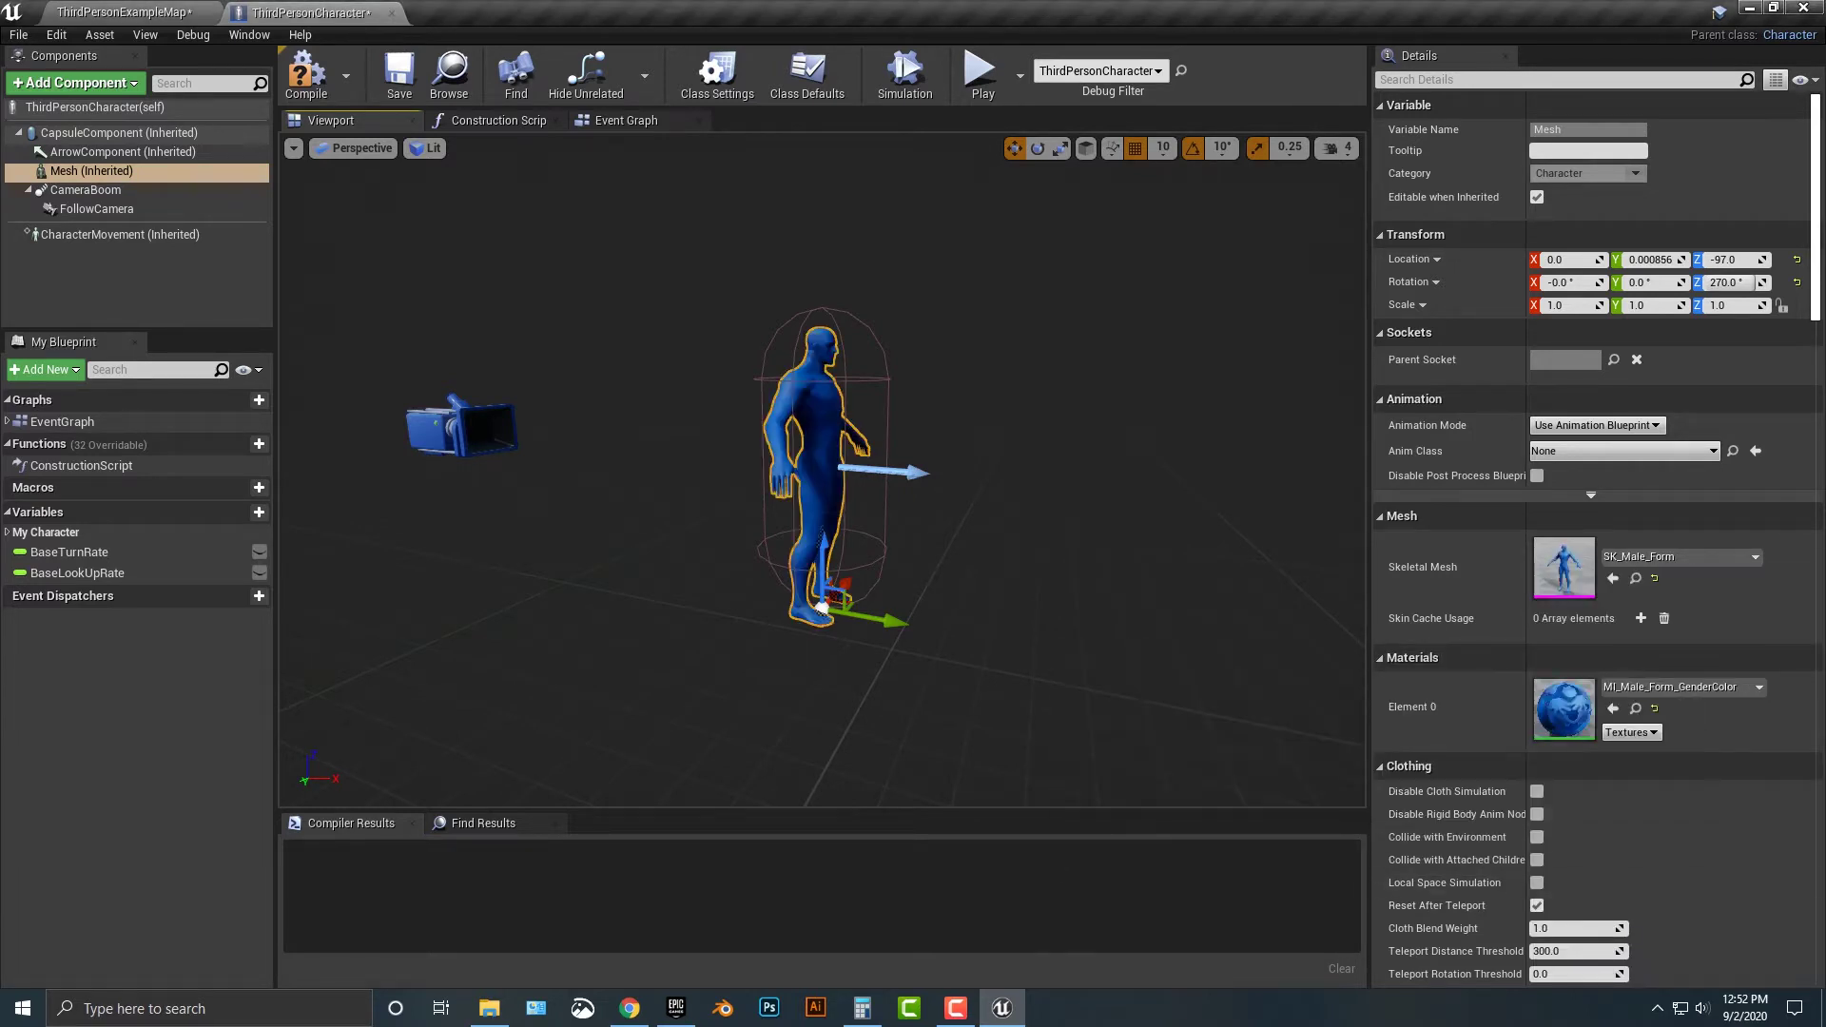
- Switch the Skeletal Mesh back to SK_Female_Form, filtering the assets by "female"
click(1679, 557)
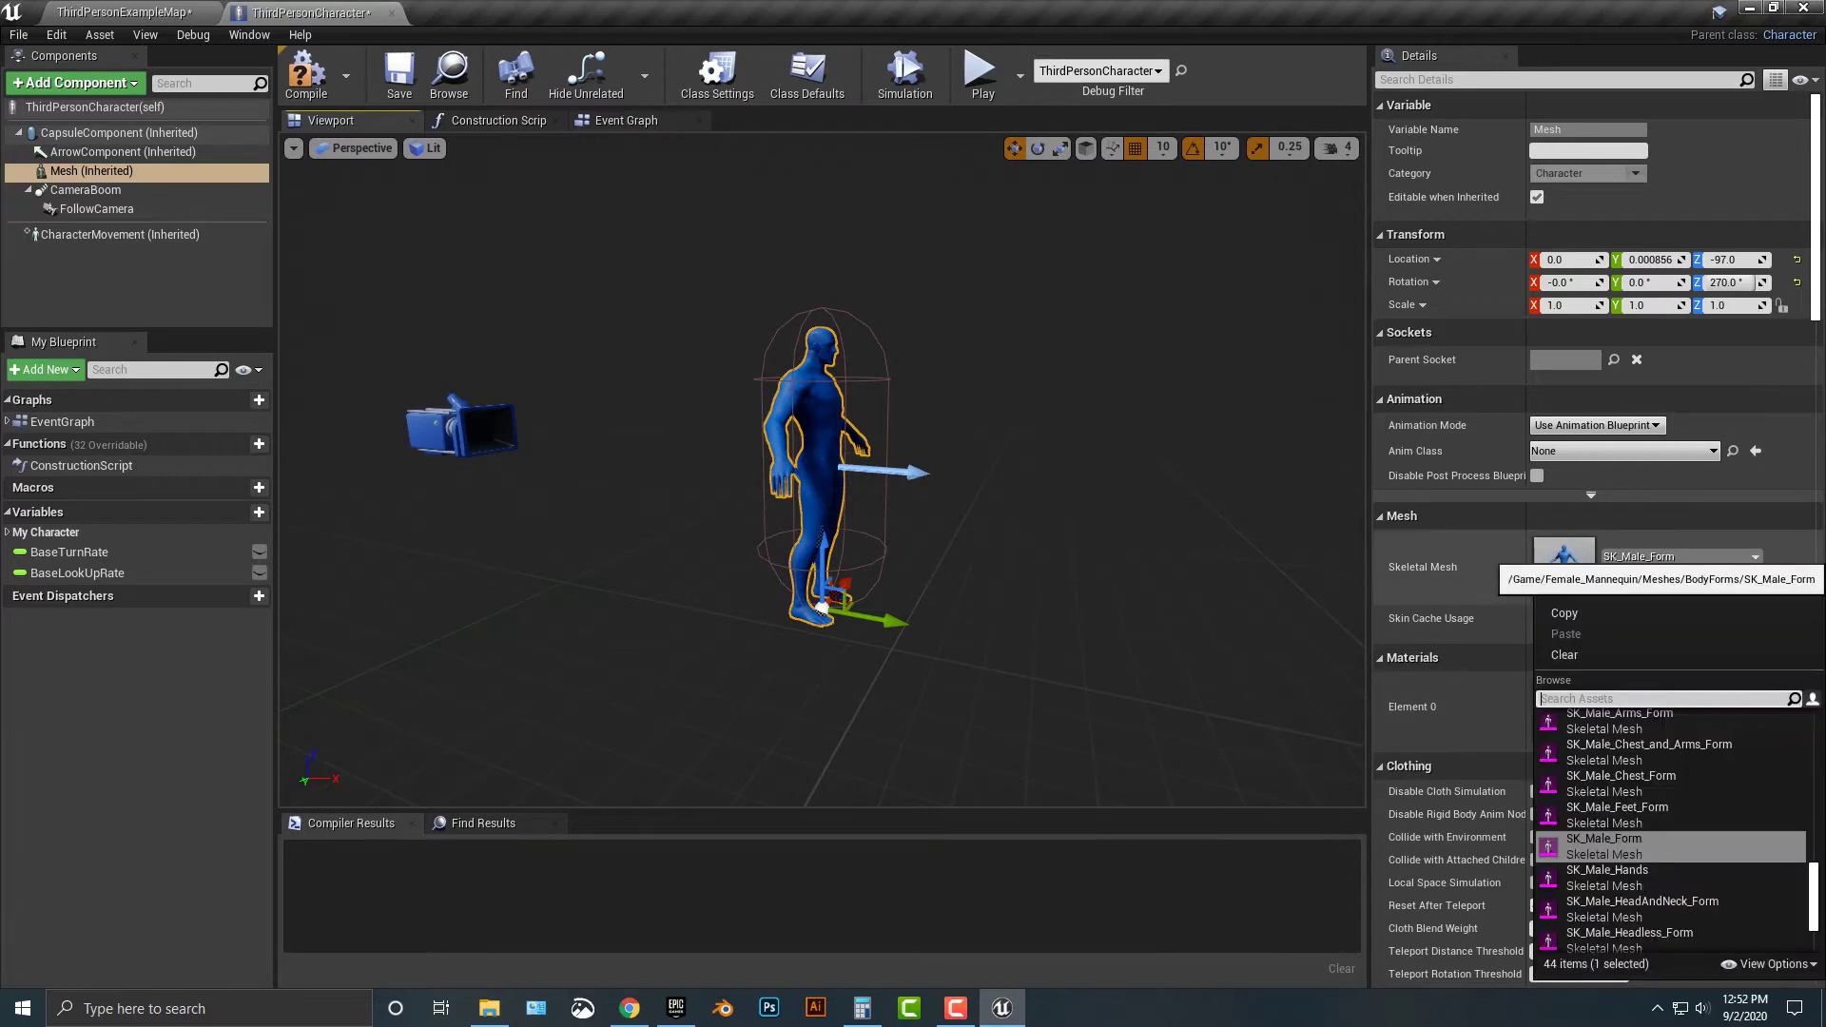
text(female)
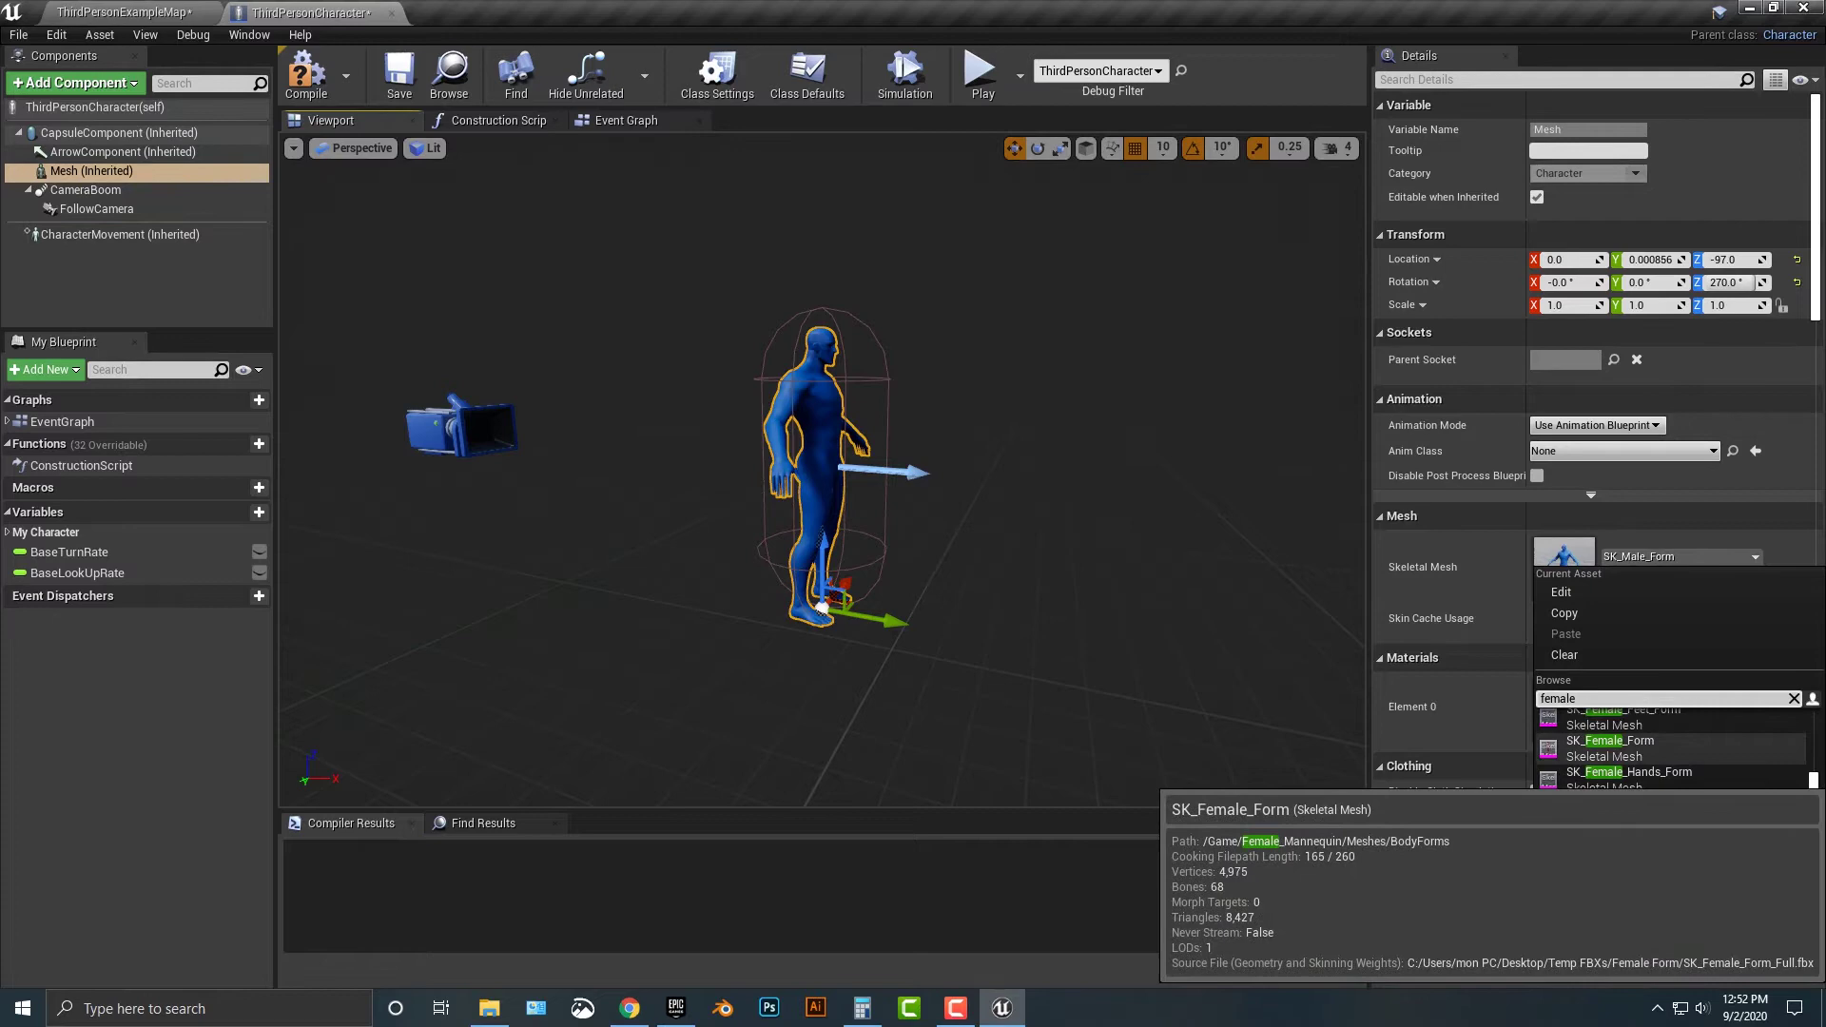
click(1617, 748)
- Play the level, move the female character around to check how it animates, and end the play session
click(980, 71)
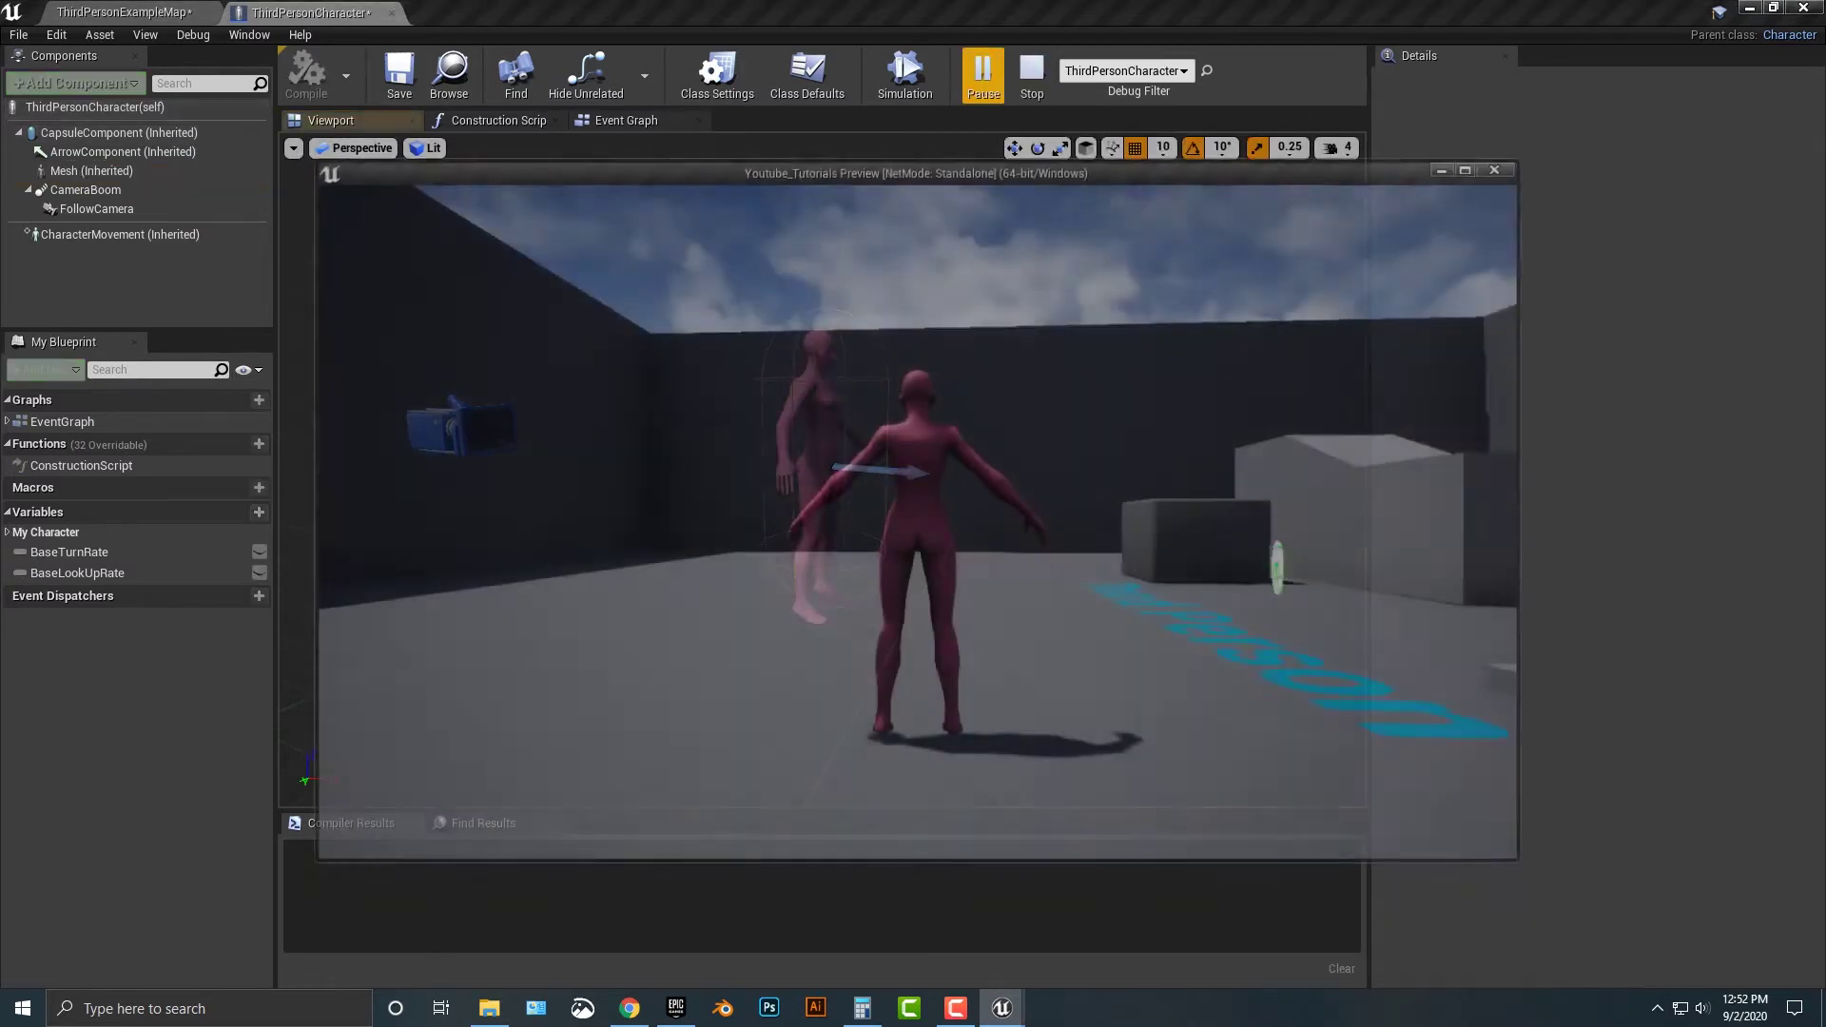
key(w)
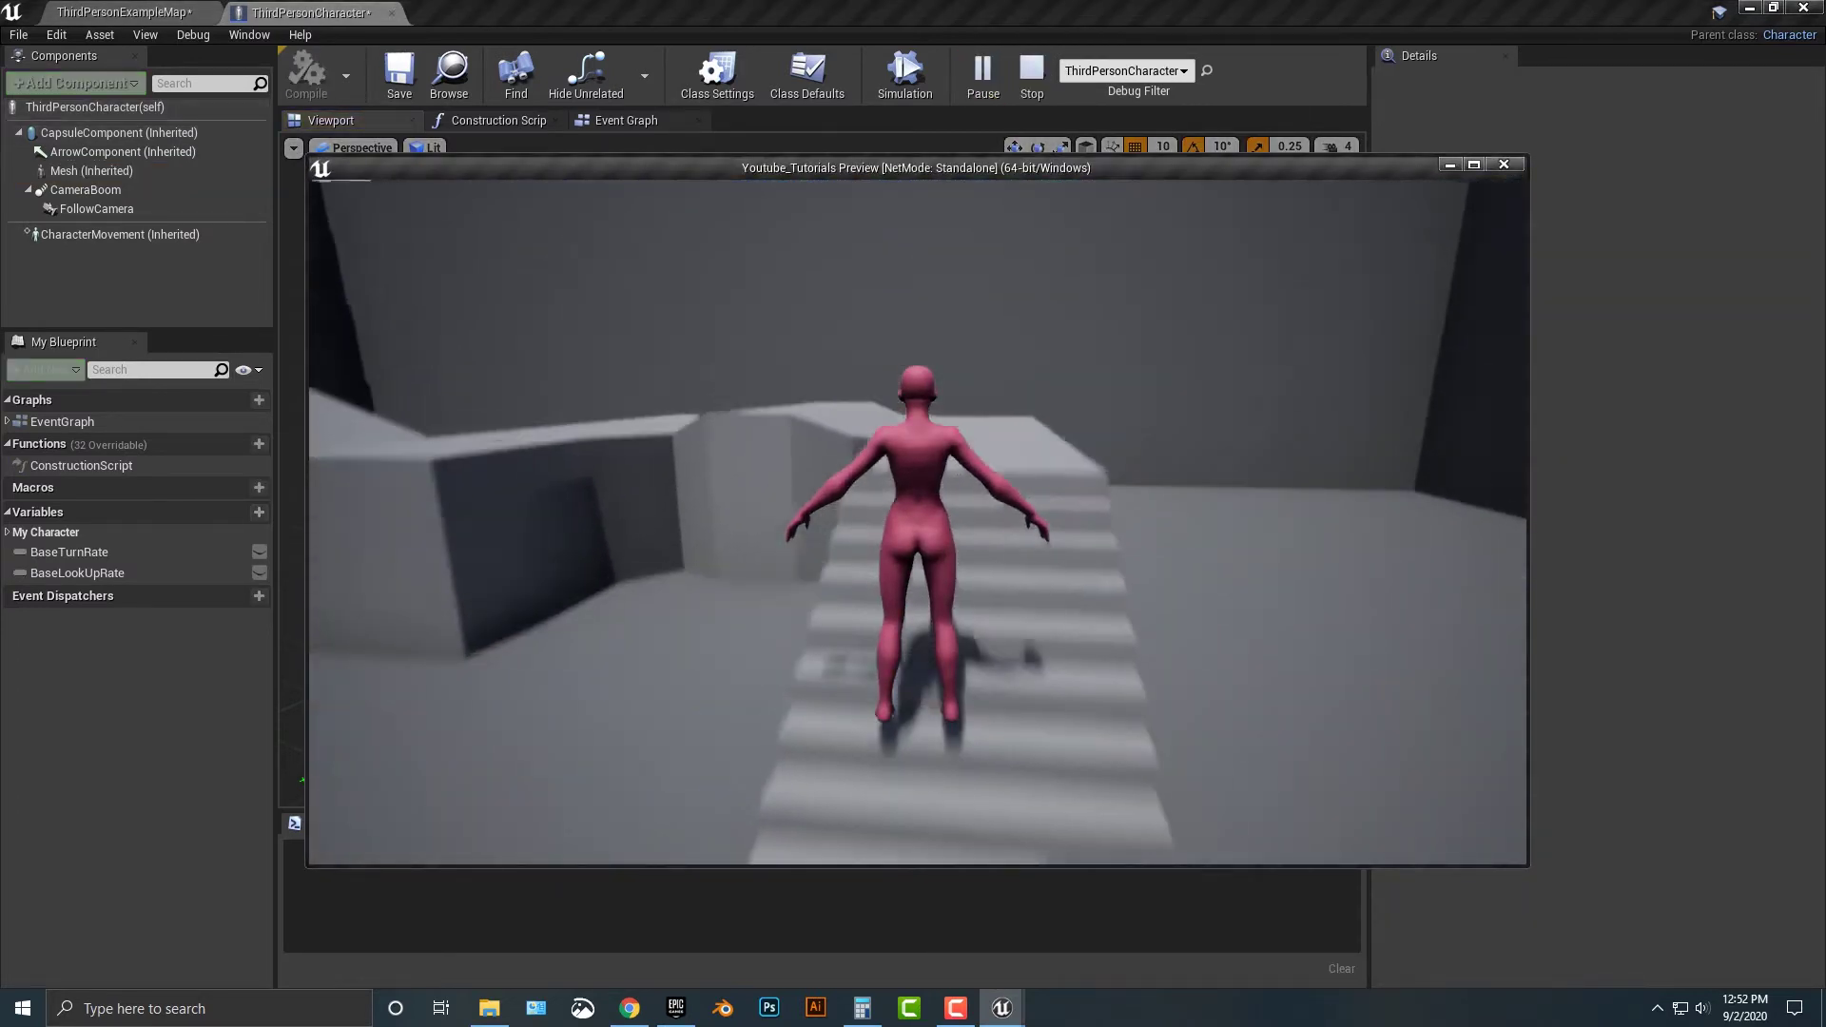
key(w)
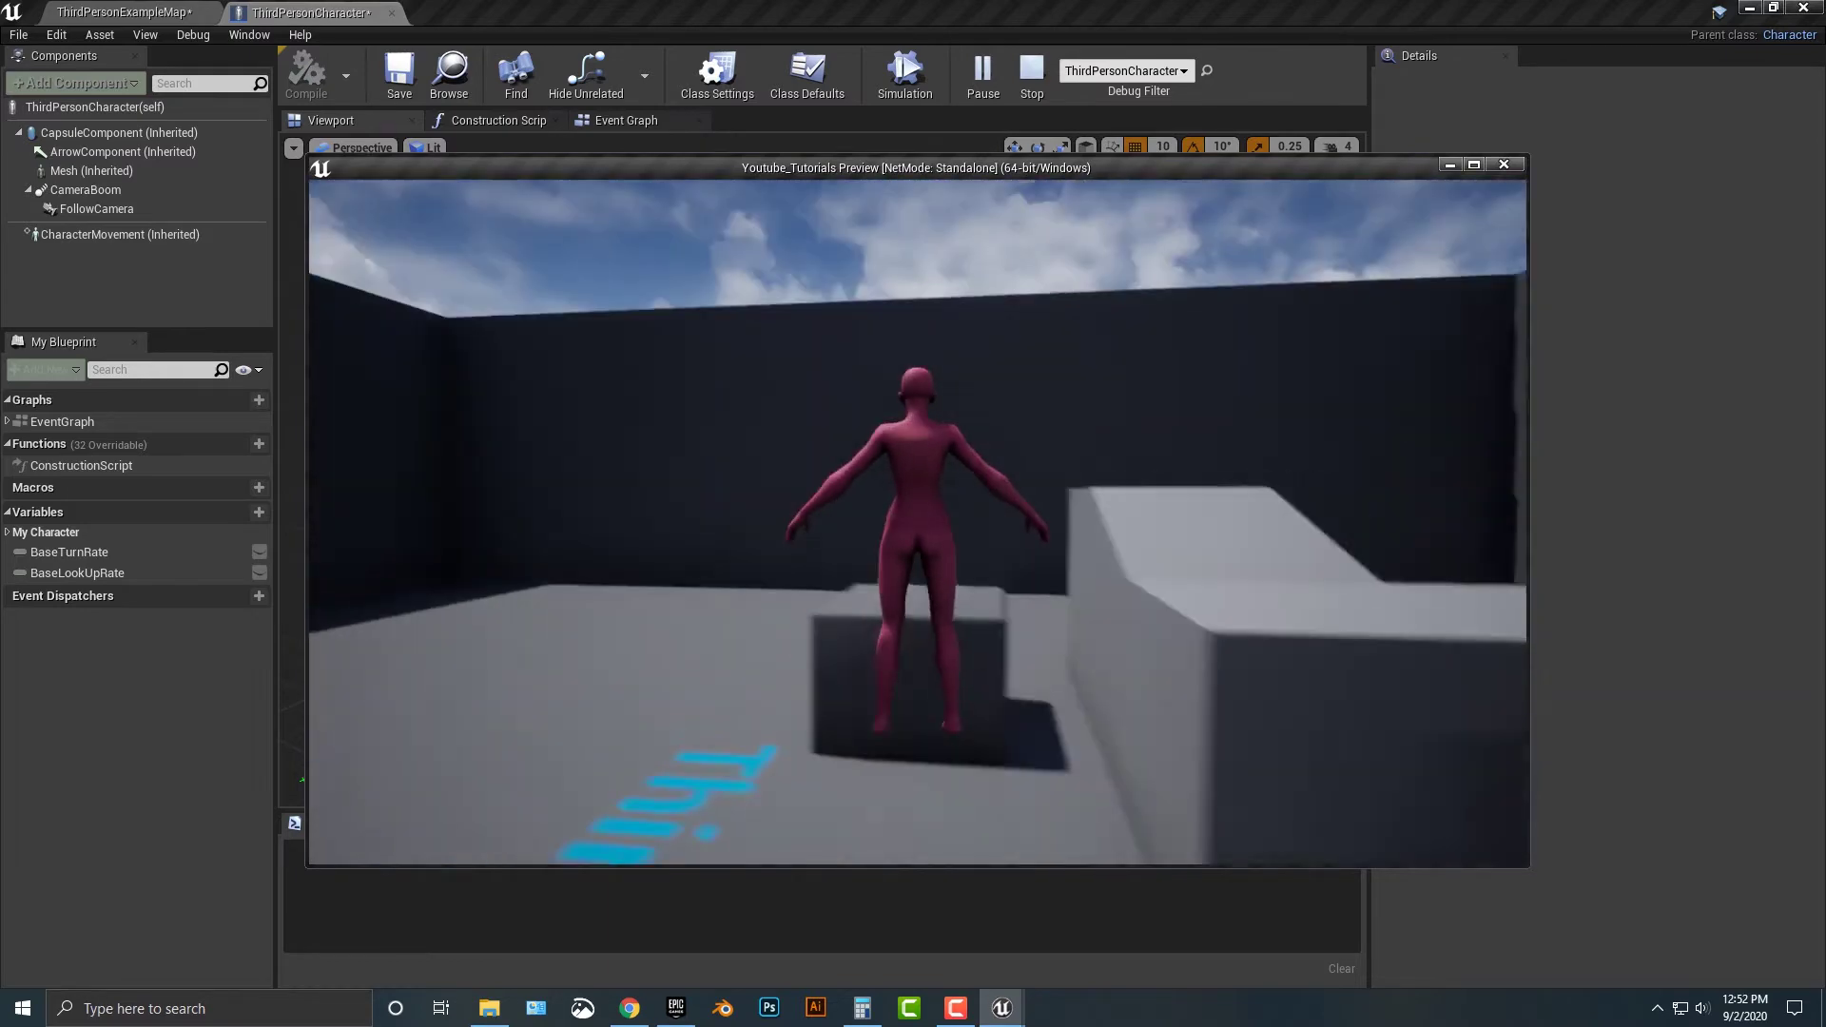
key(w)
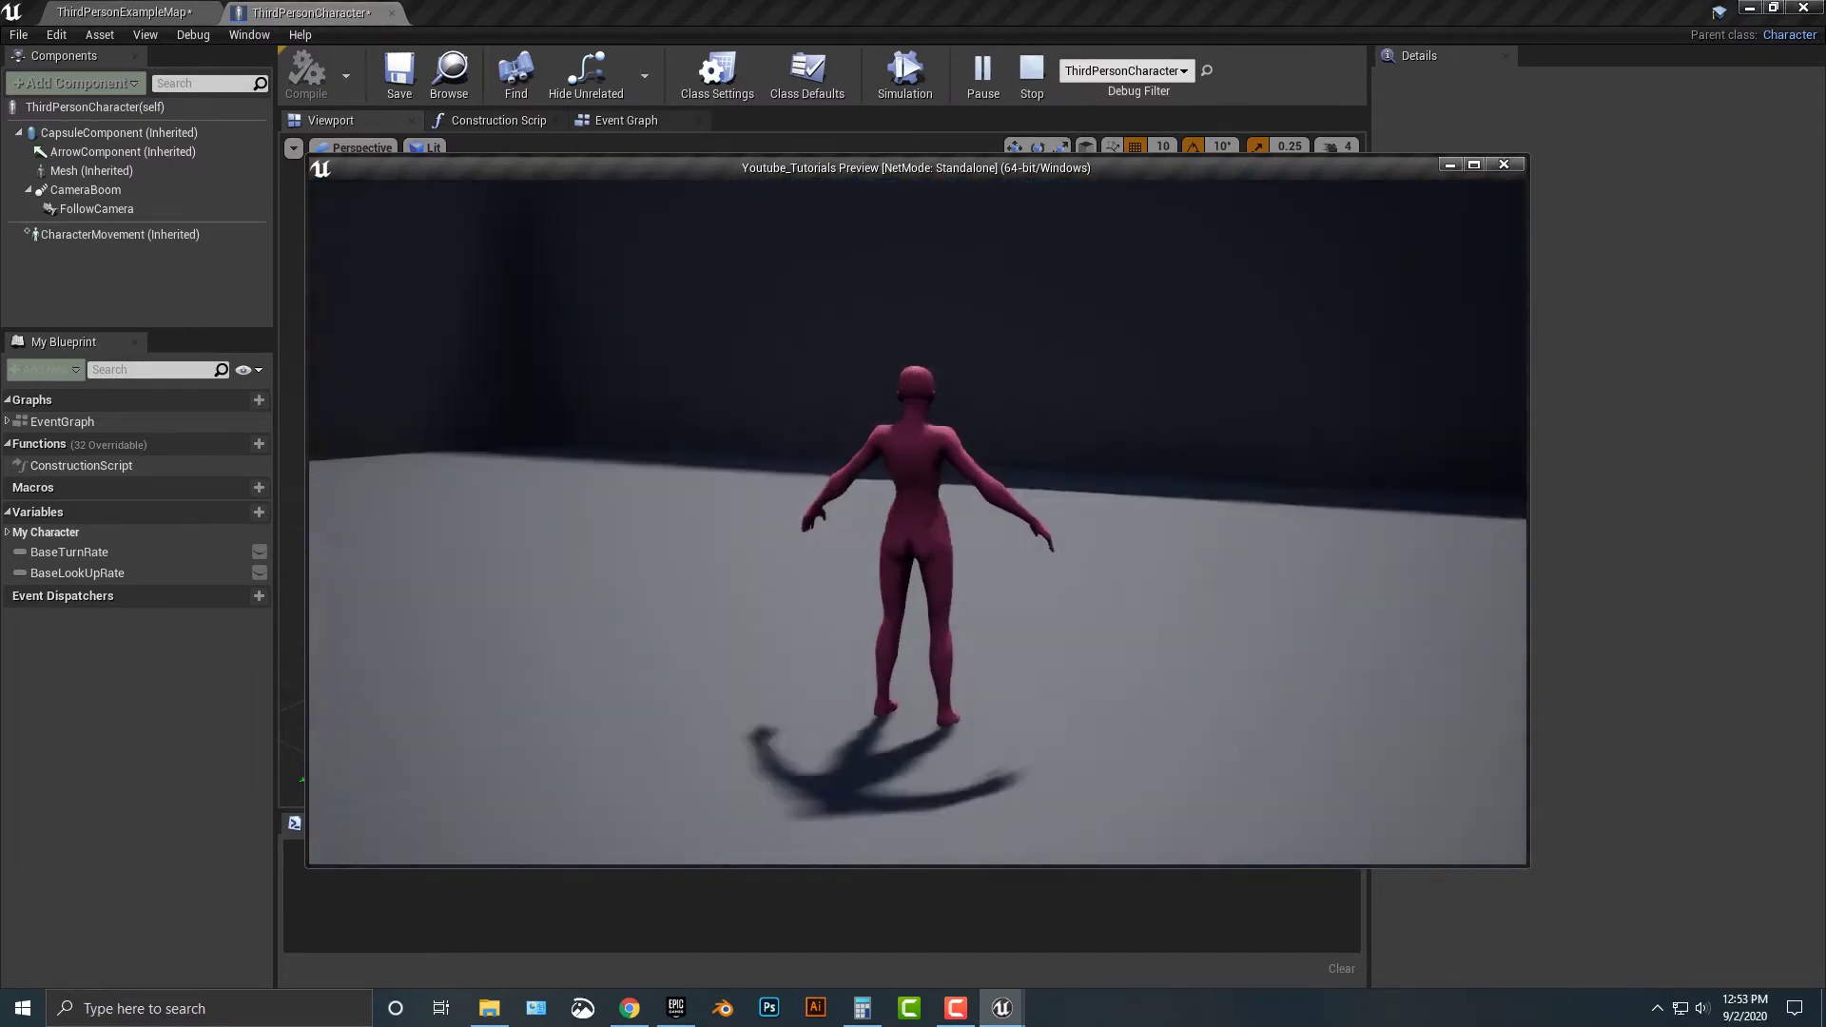
key(Escape)
- Select the character's mesh and set its Anim Class to ABP_ThirdPerson_Female, filtering the classes by "femal"
click(821, 609)
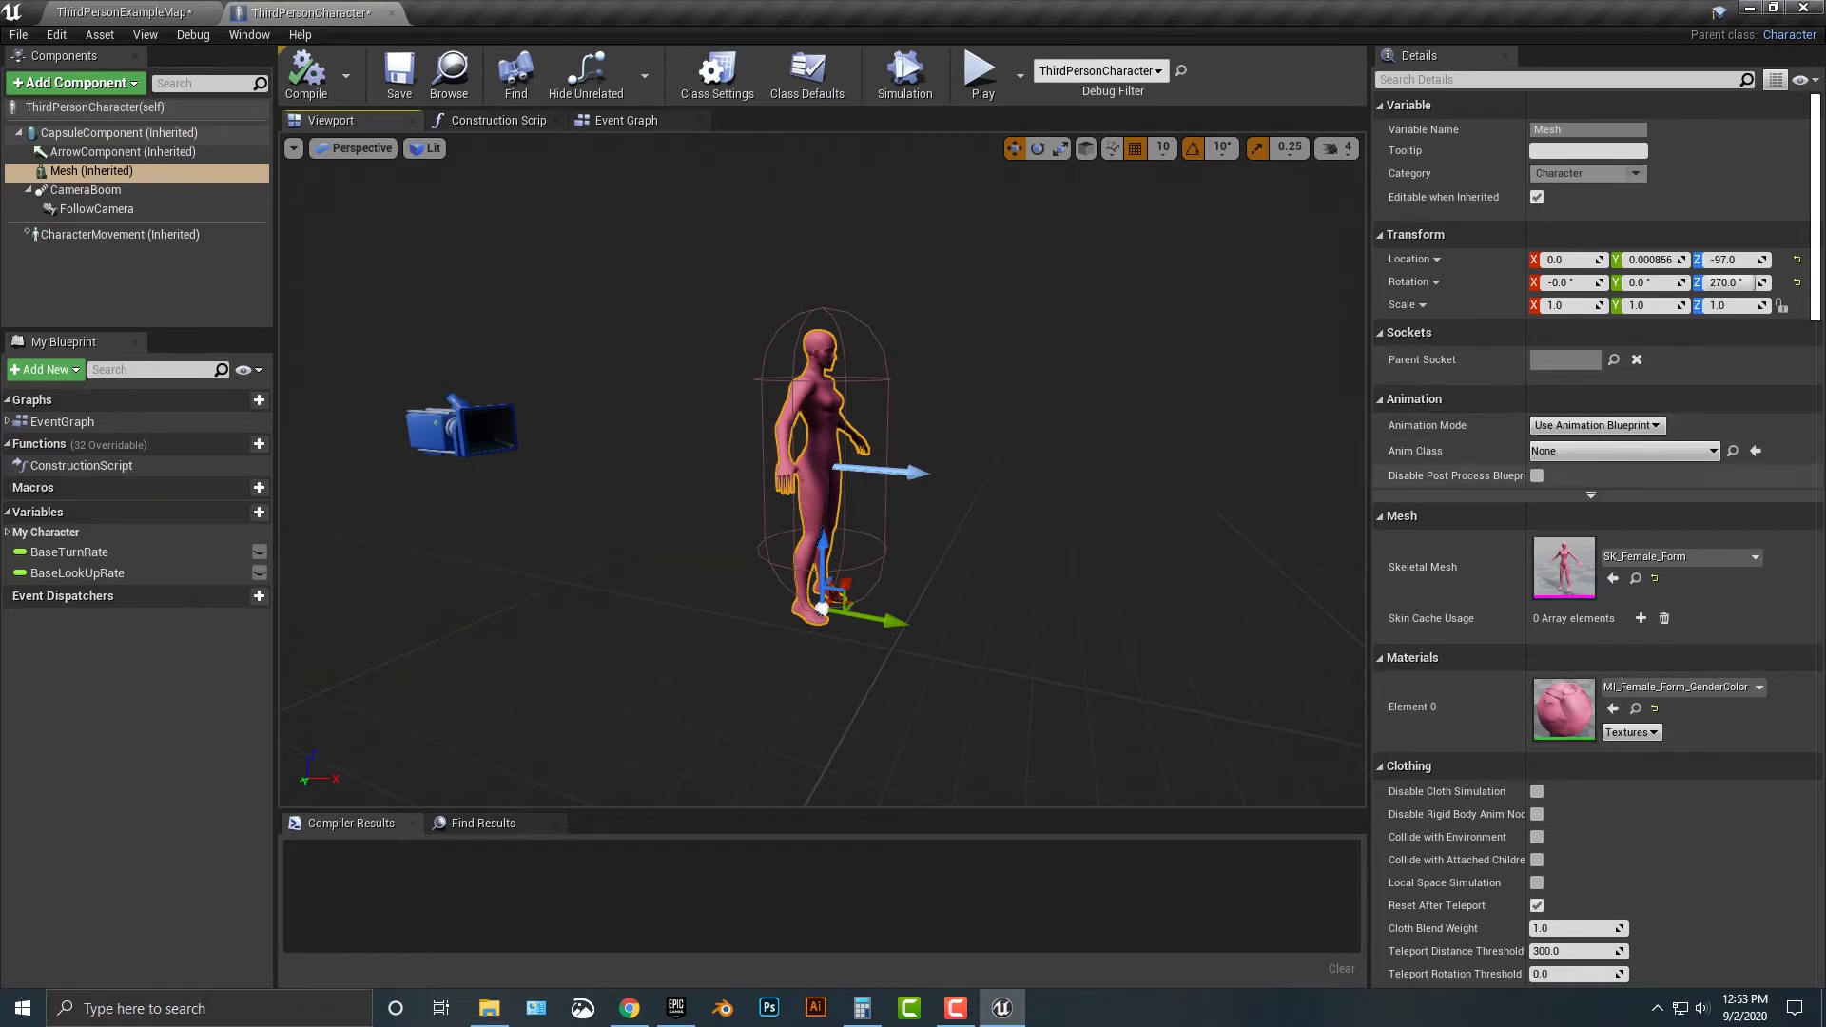
click(1623, 450)
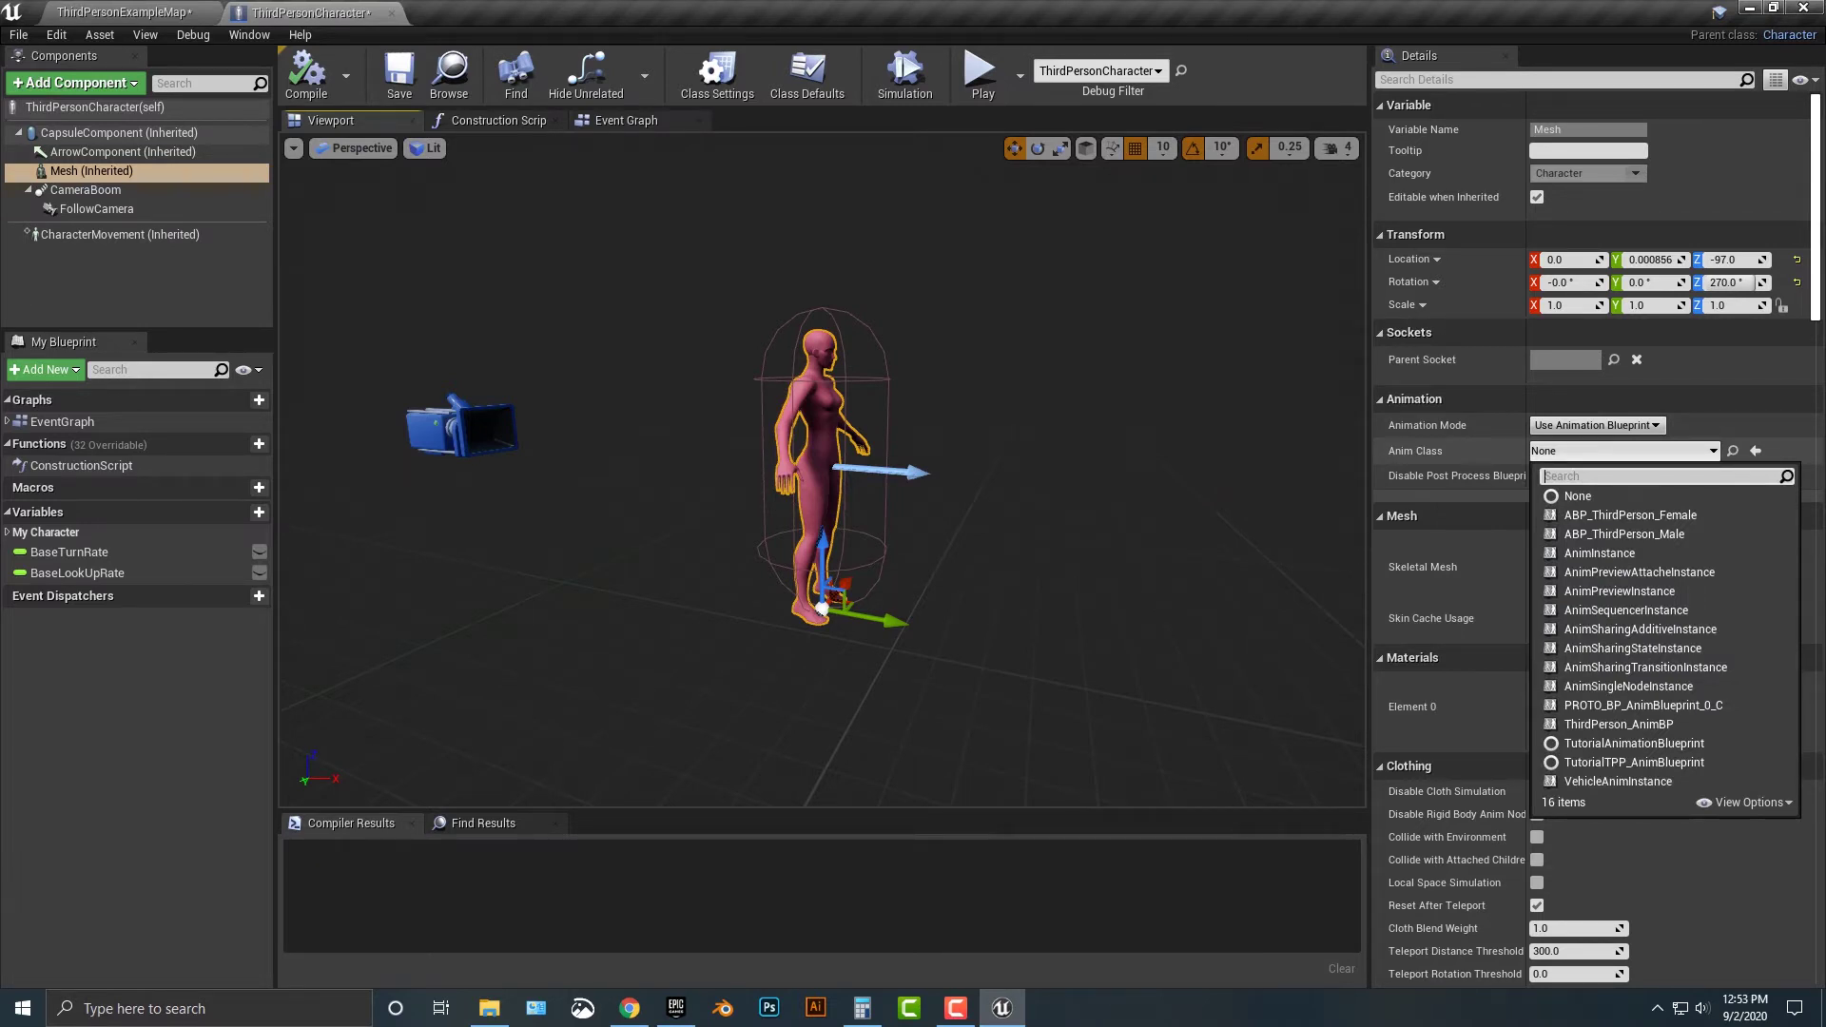
text(femal)
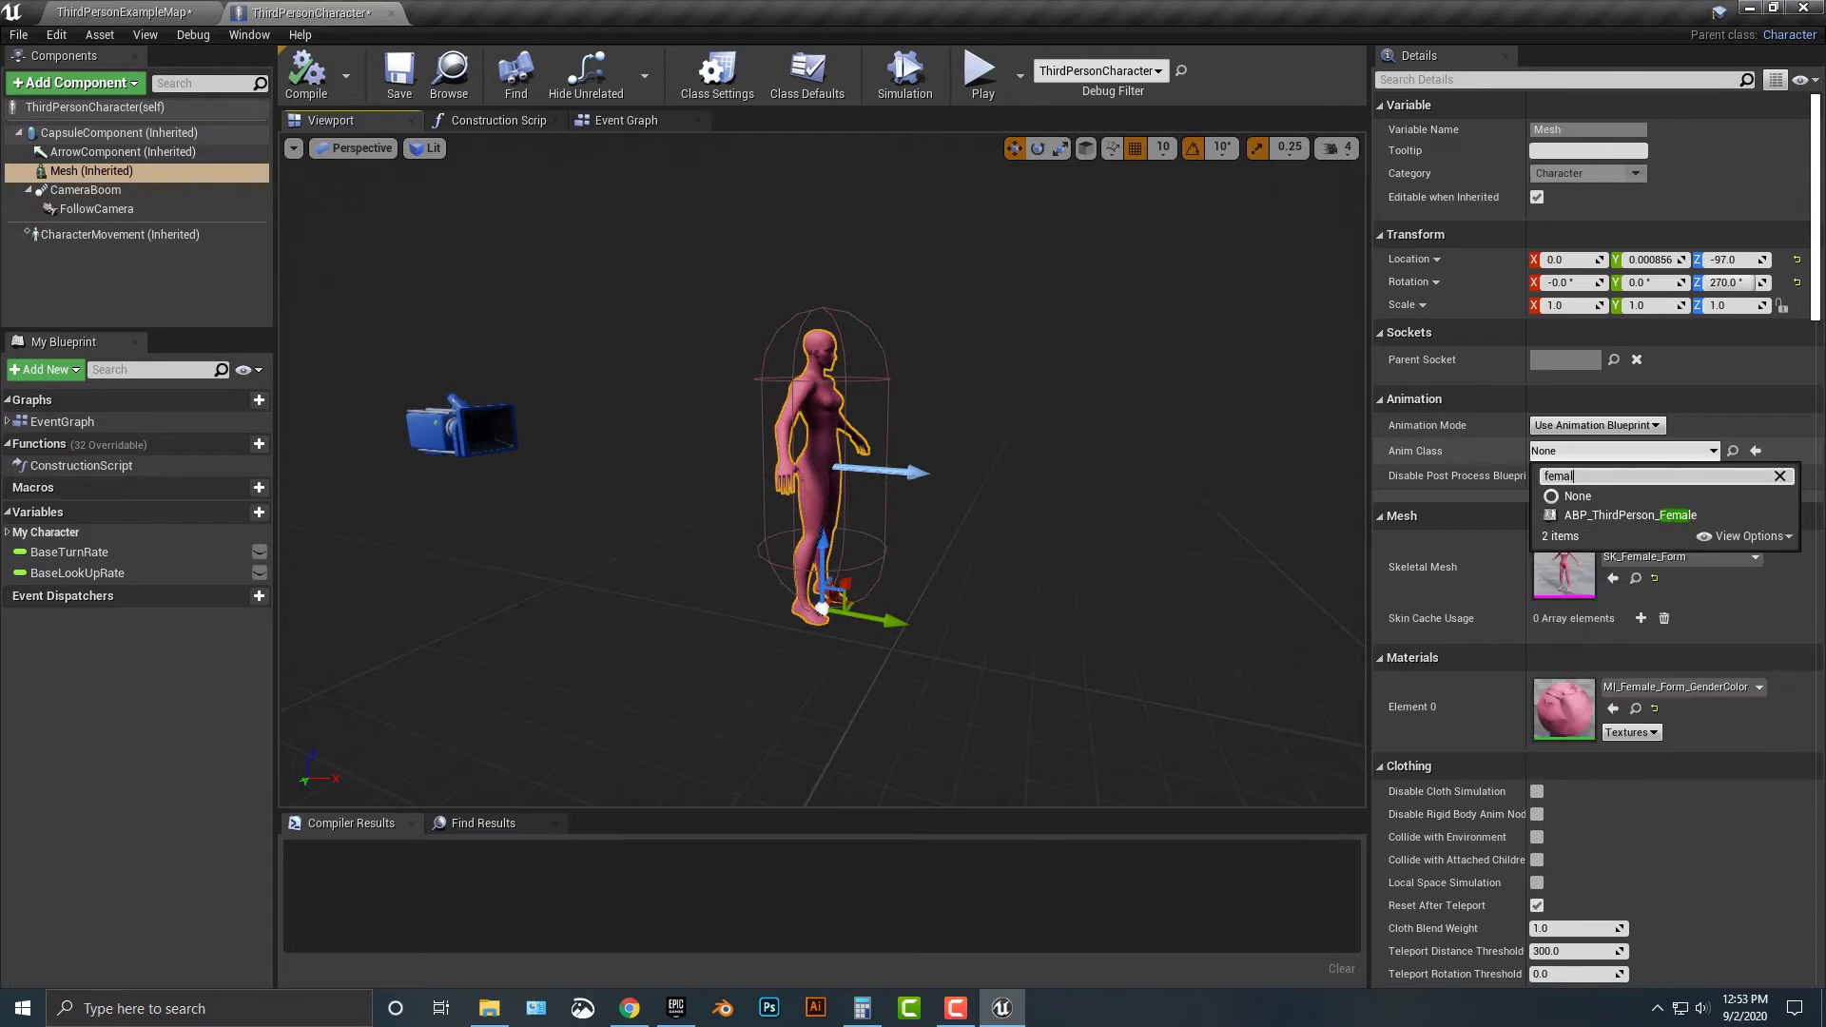
click(1631, 515)
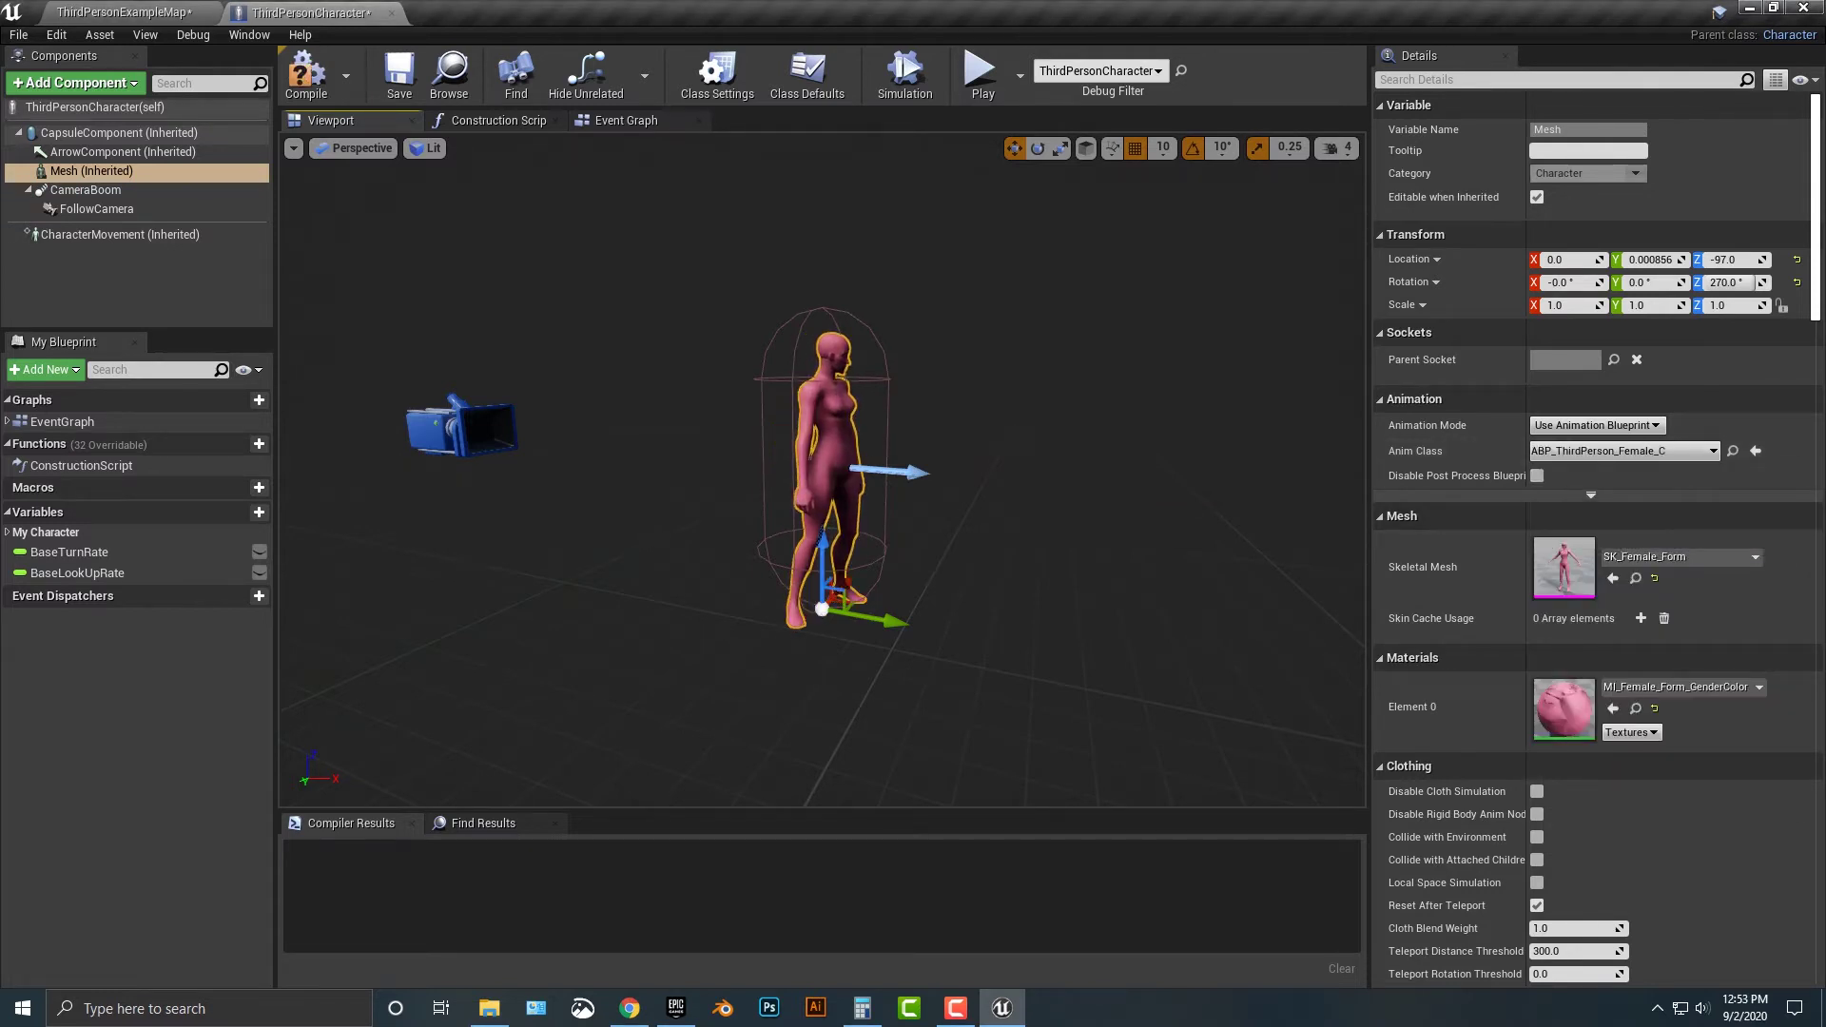
- Test the assigned animation blueprint in play mode by running and jumping with the character, and stop playing
click(980, 71)
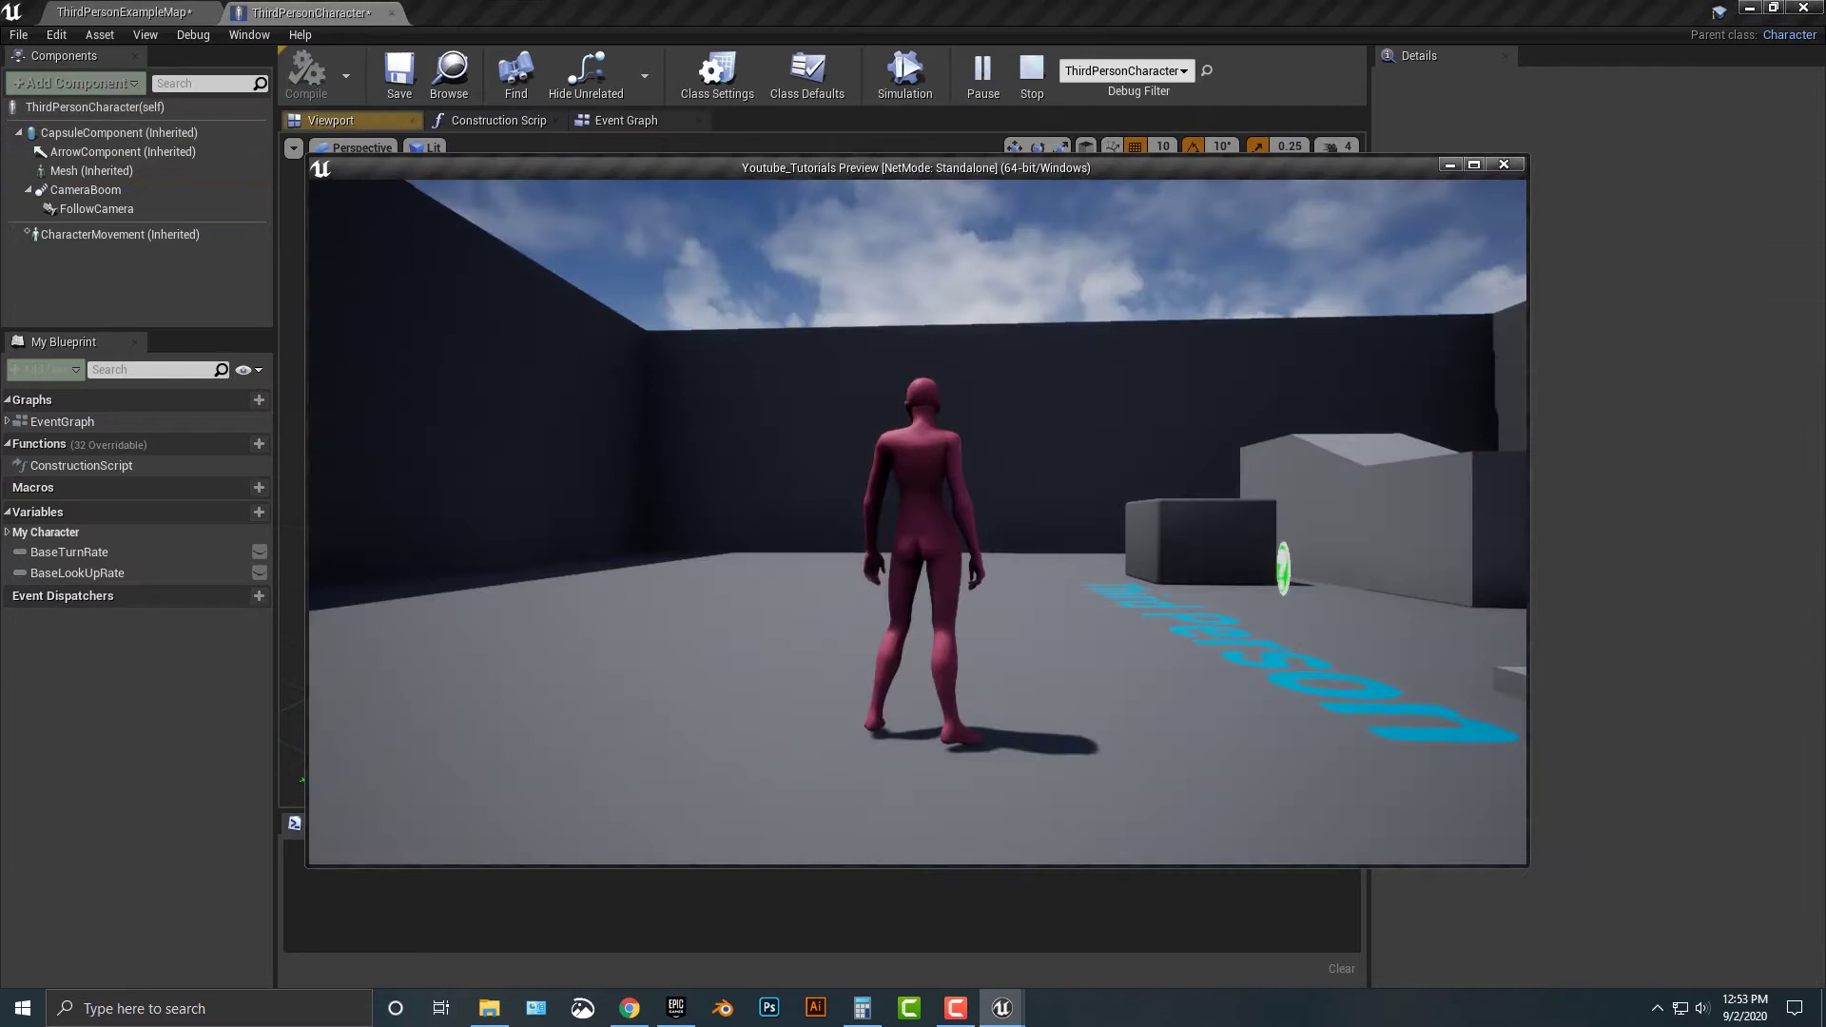
key(w)
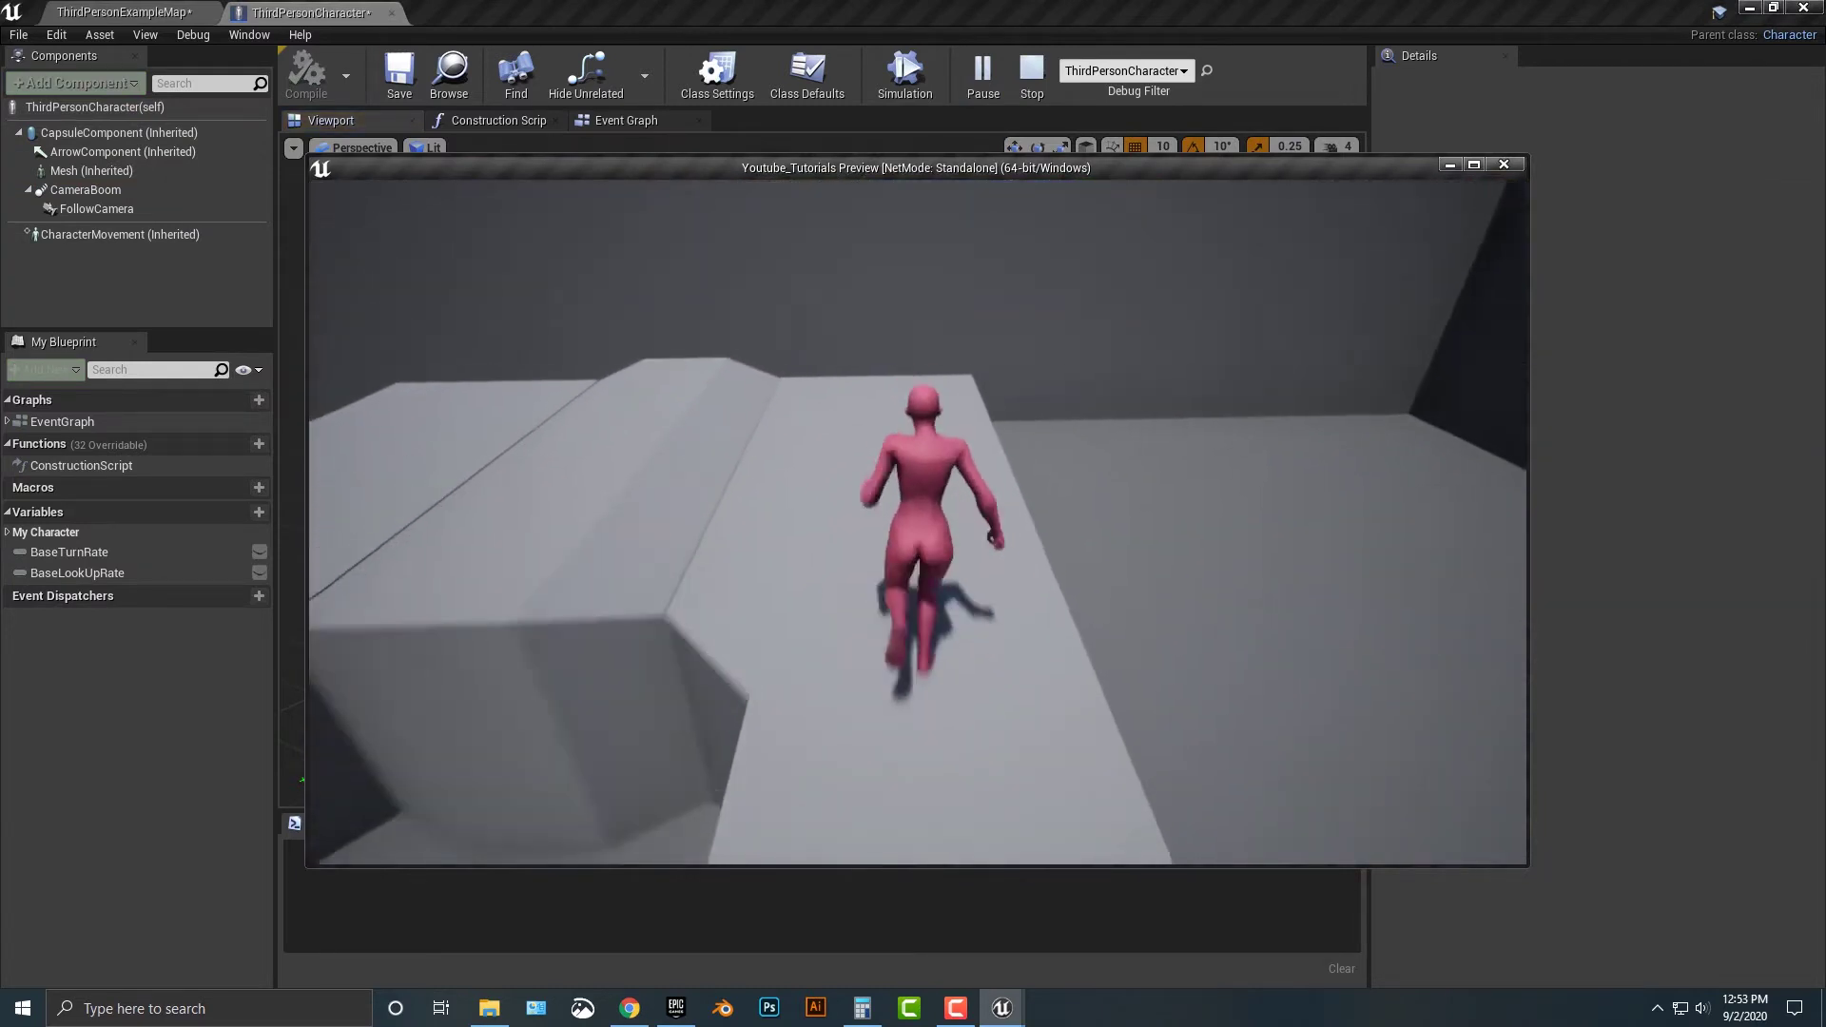
key(w)
key(space)
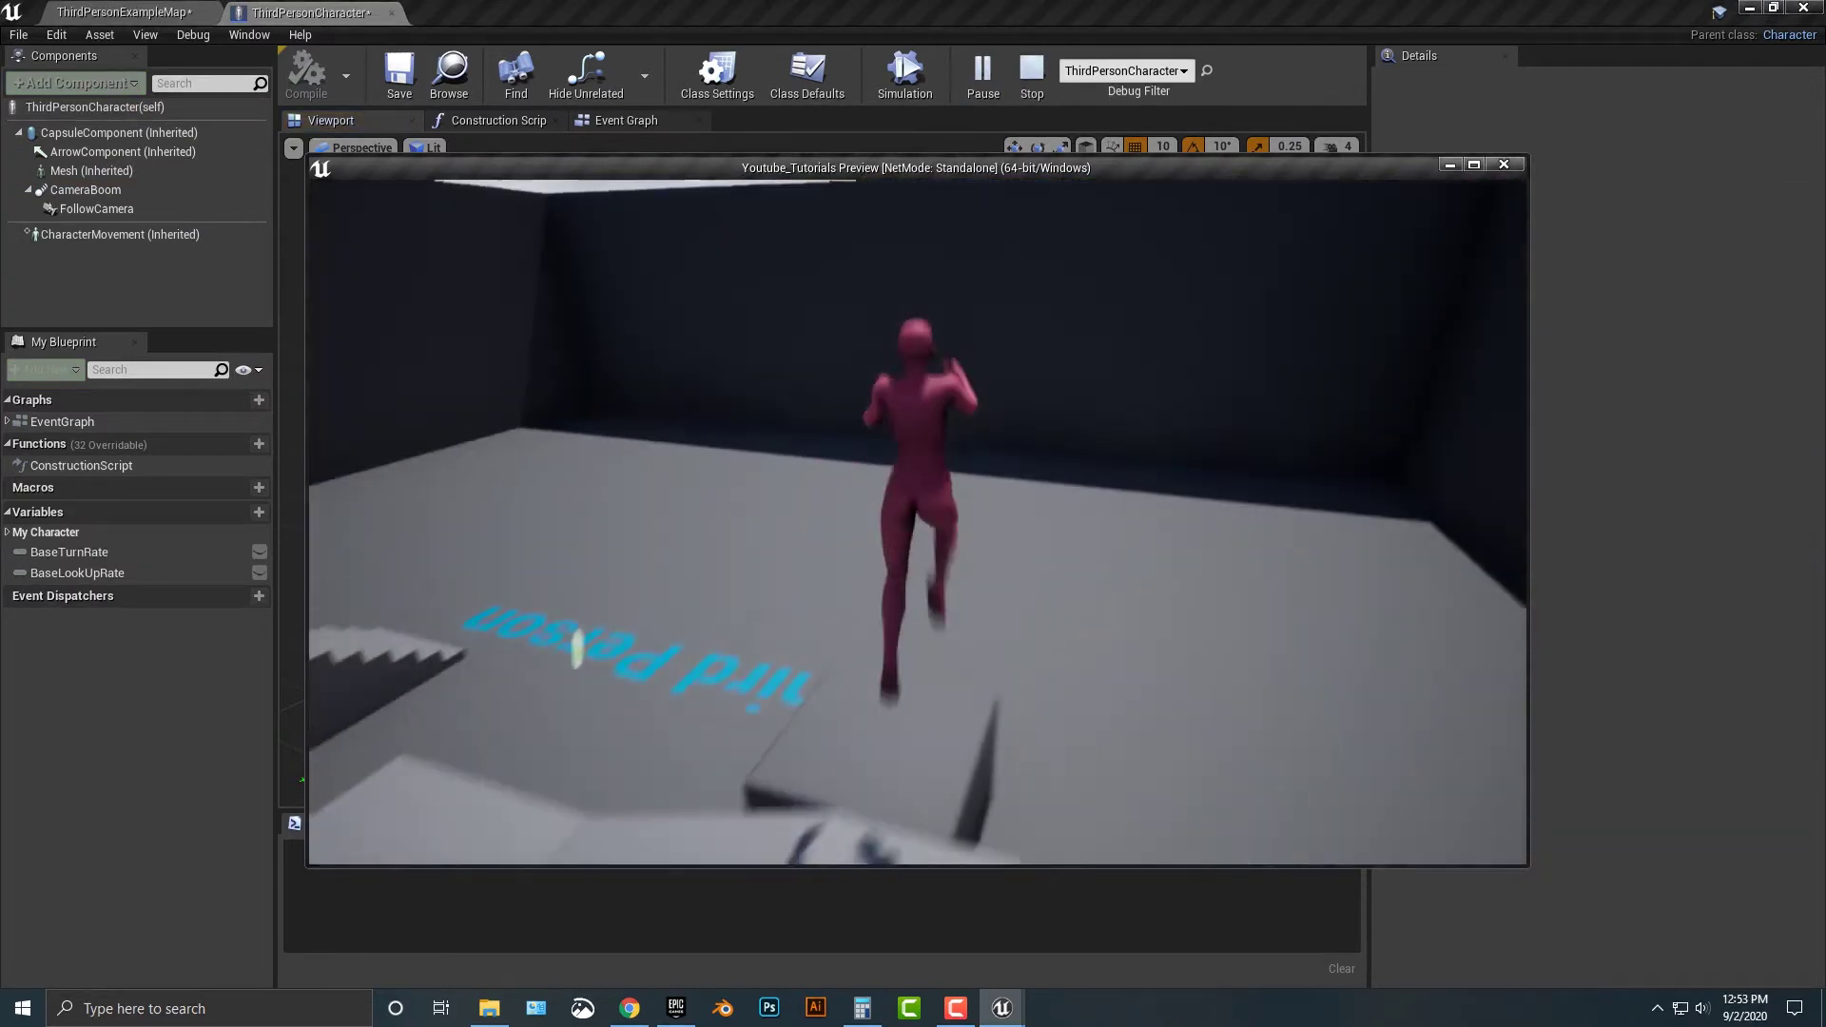
key(Escape)
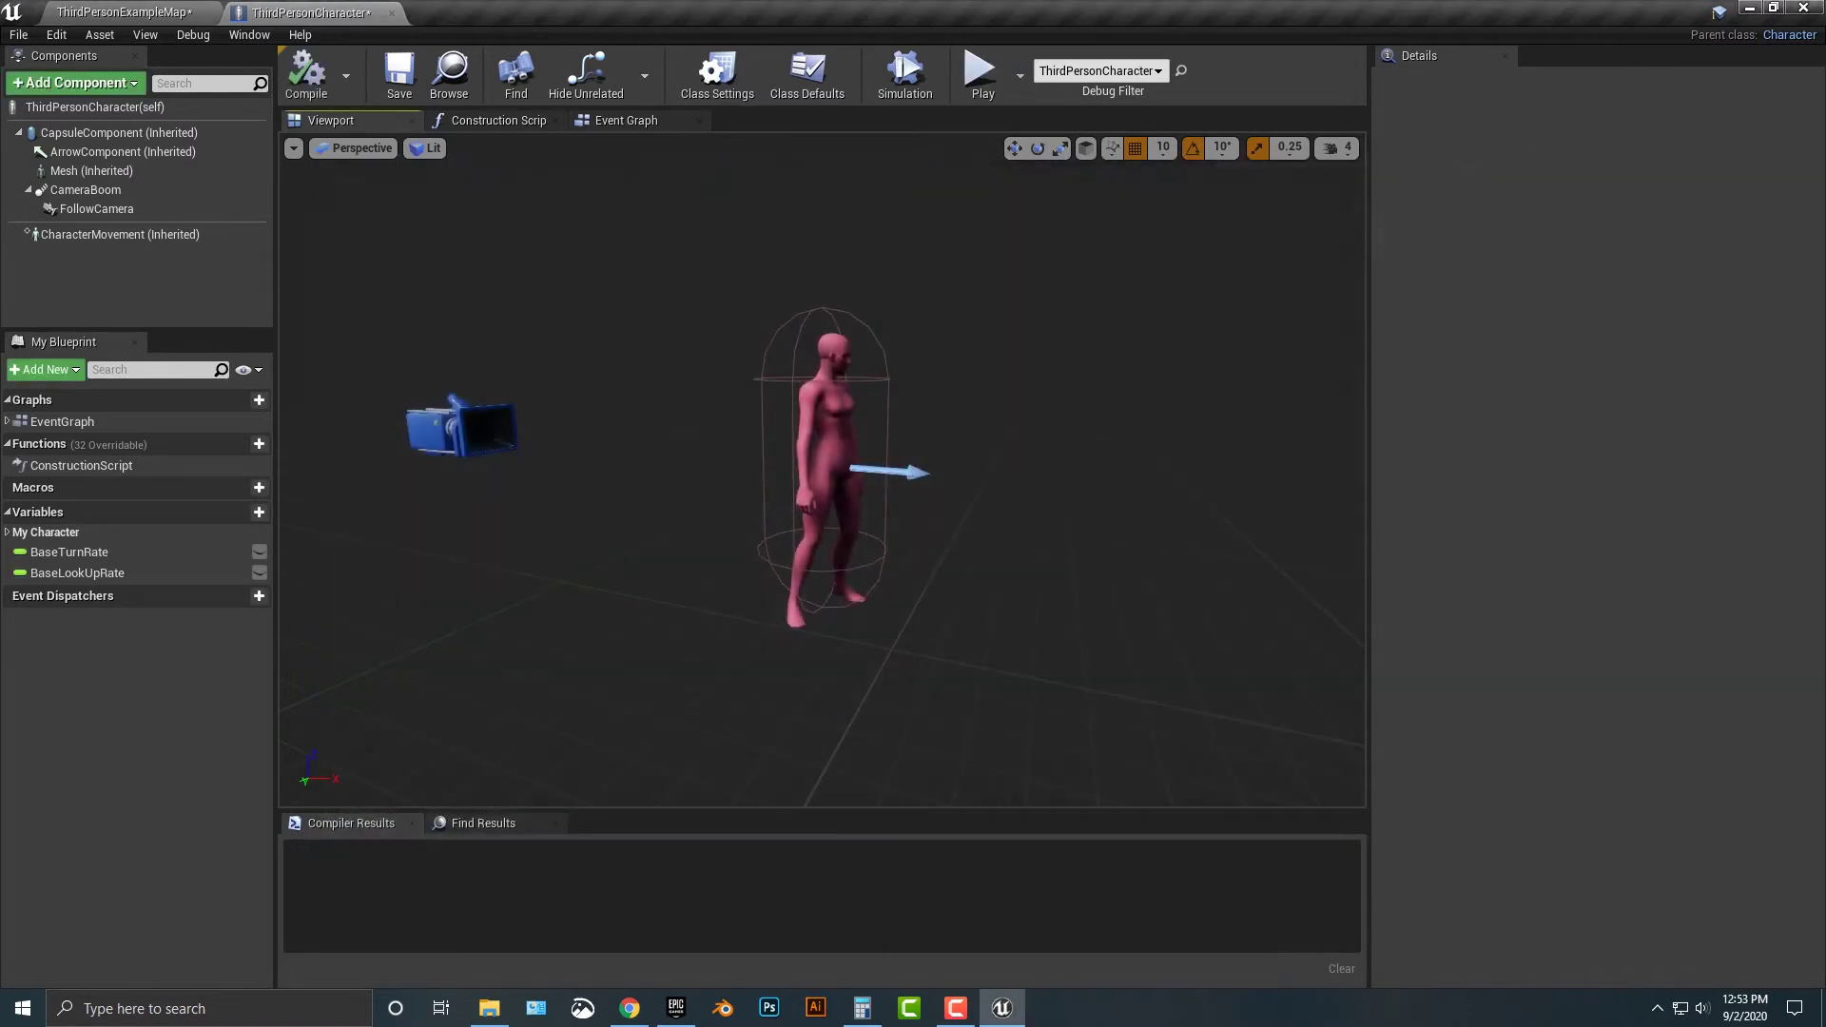
- Select the character's mesh and set its Element 0 material to MI_Female_Form_Grey, filtering the materials by "female form"
click(808, 480)
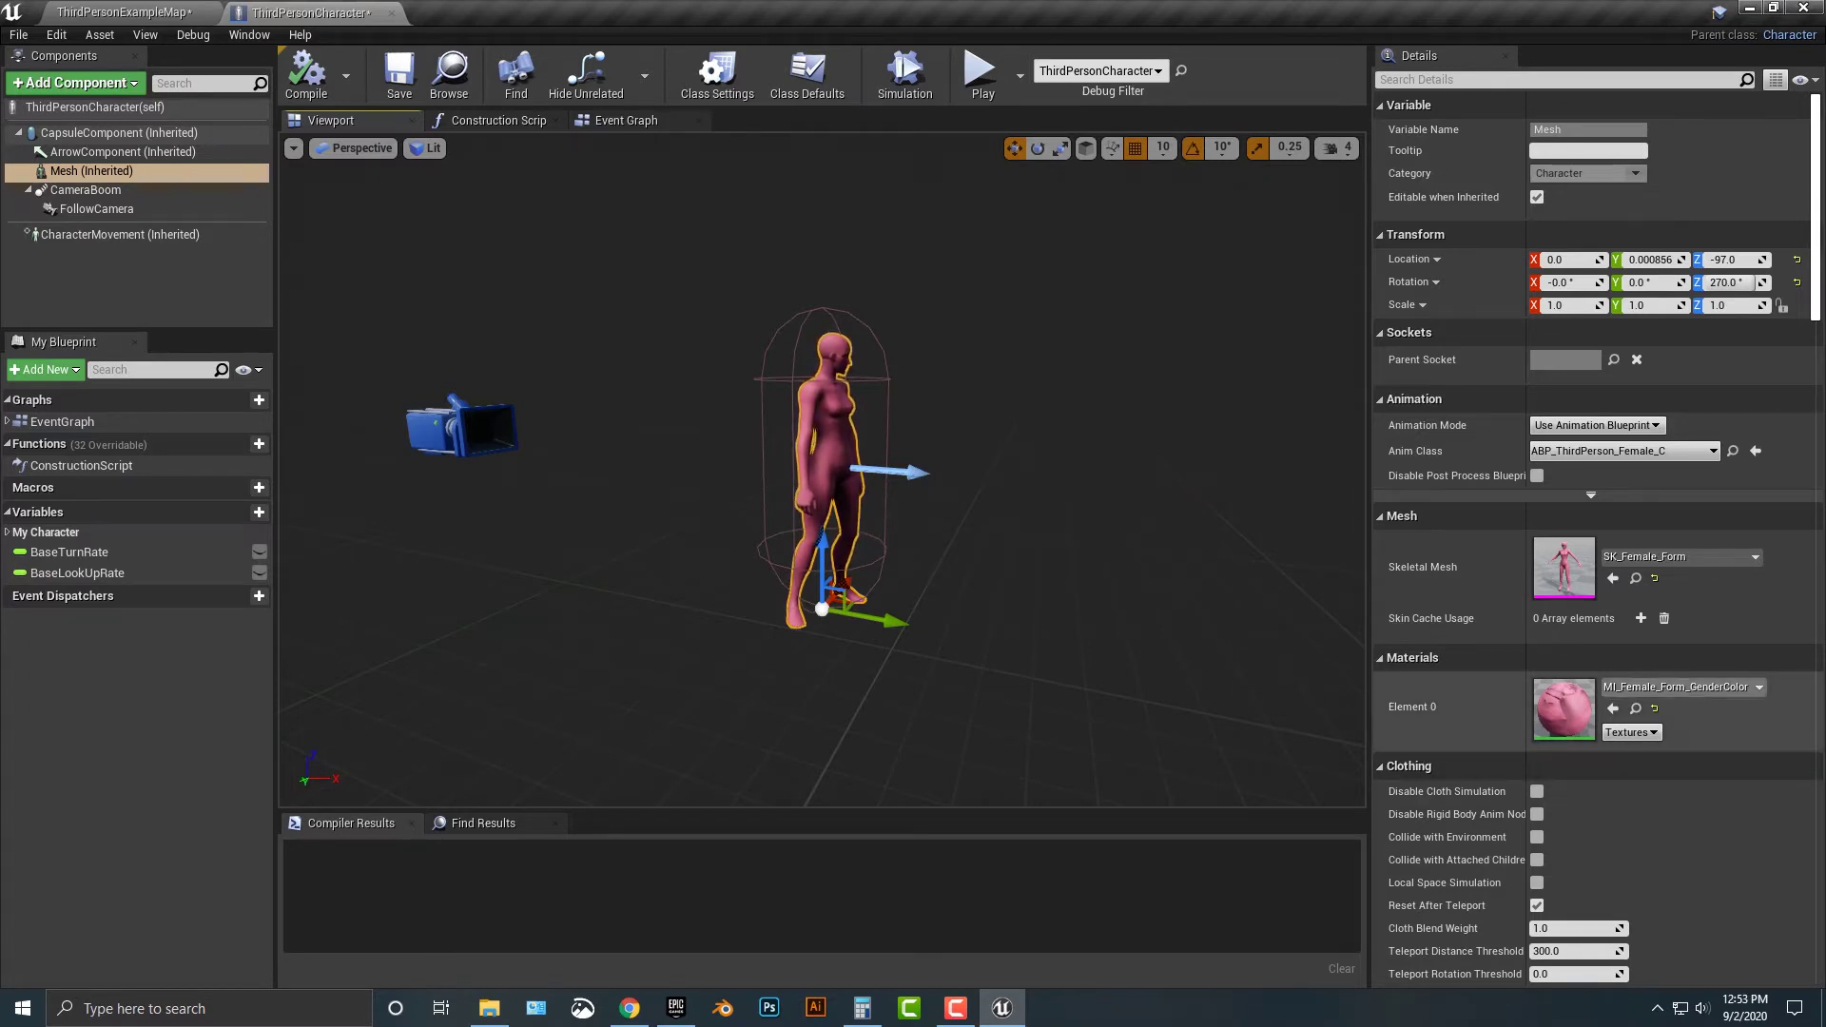
click(1681, 687)
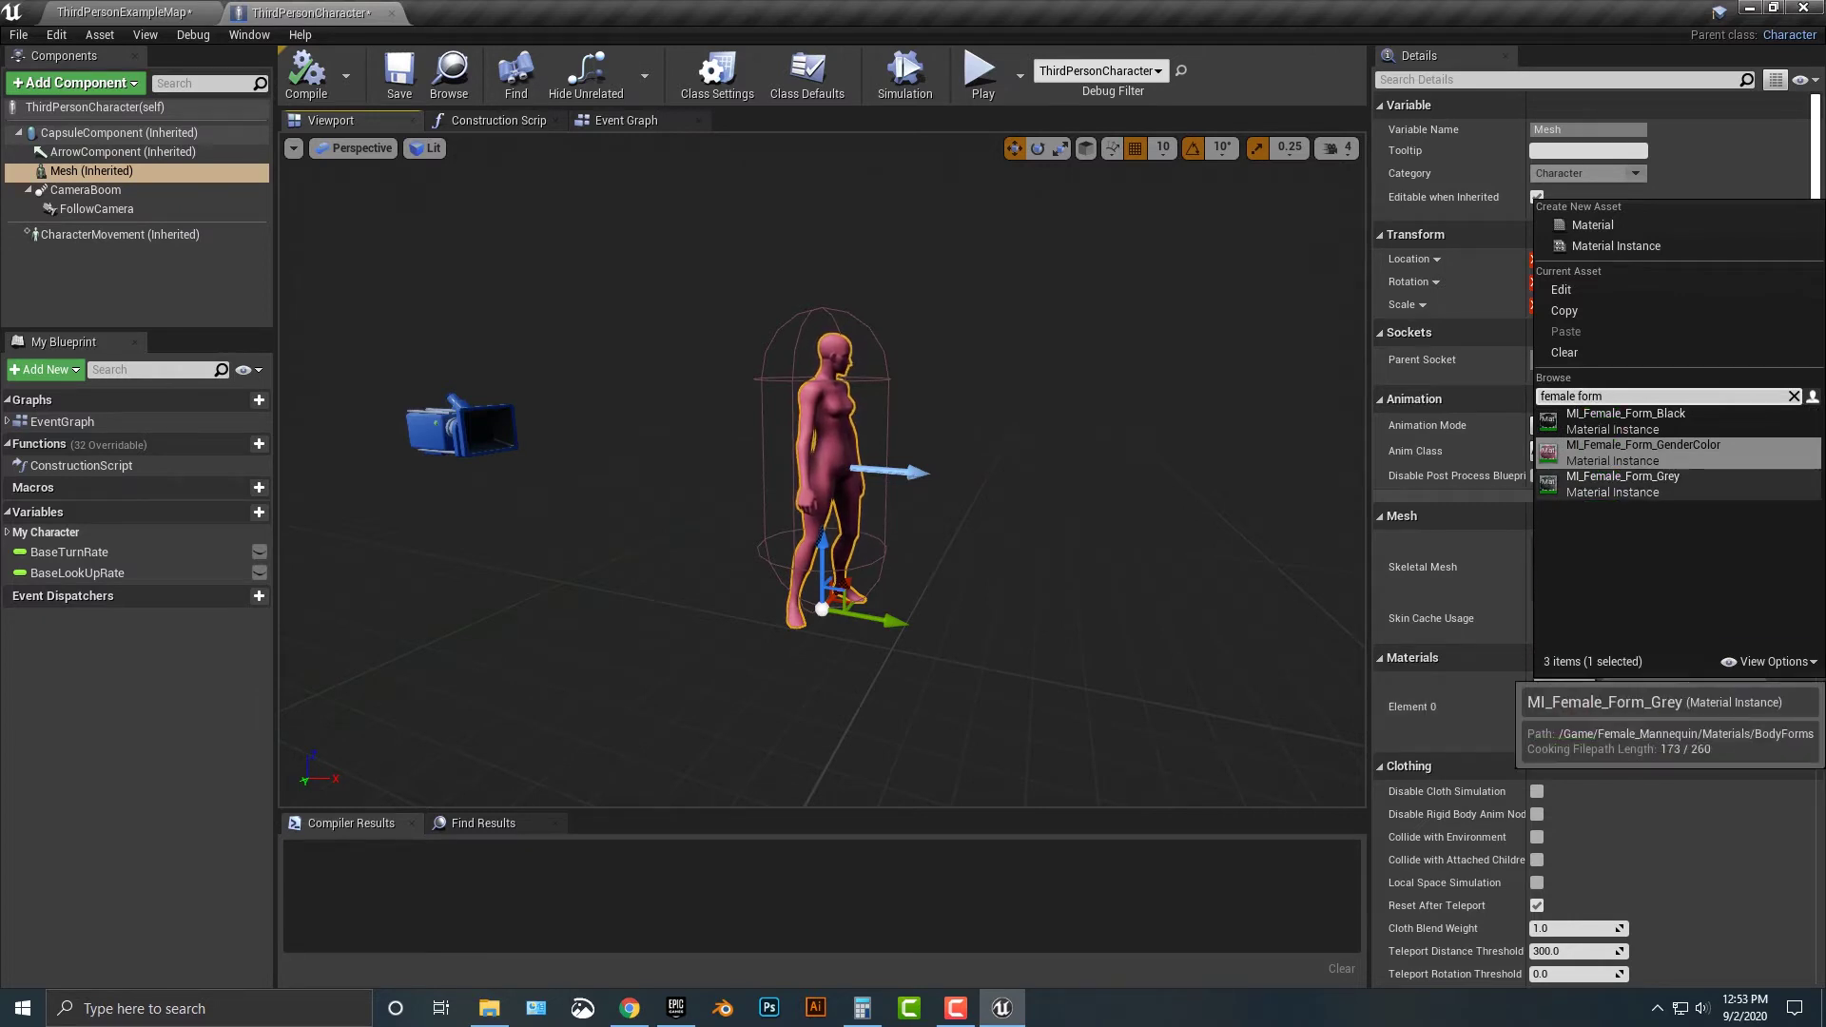
click(1623, 482)
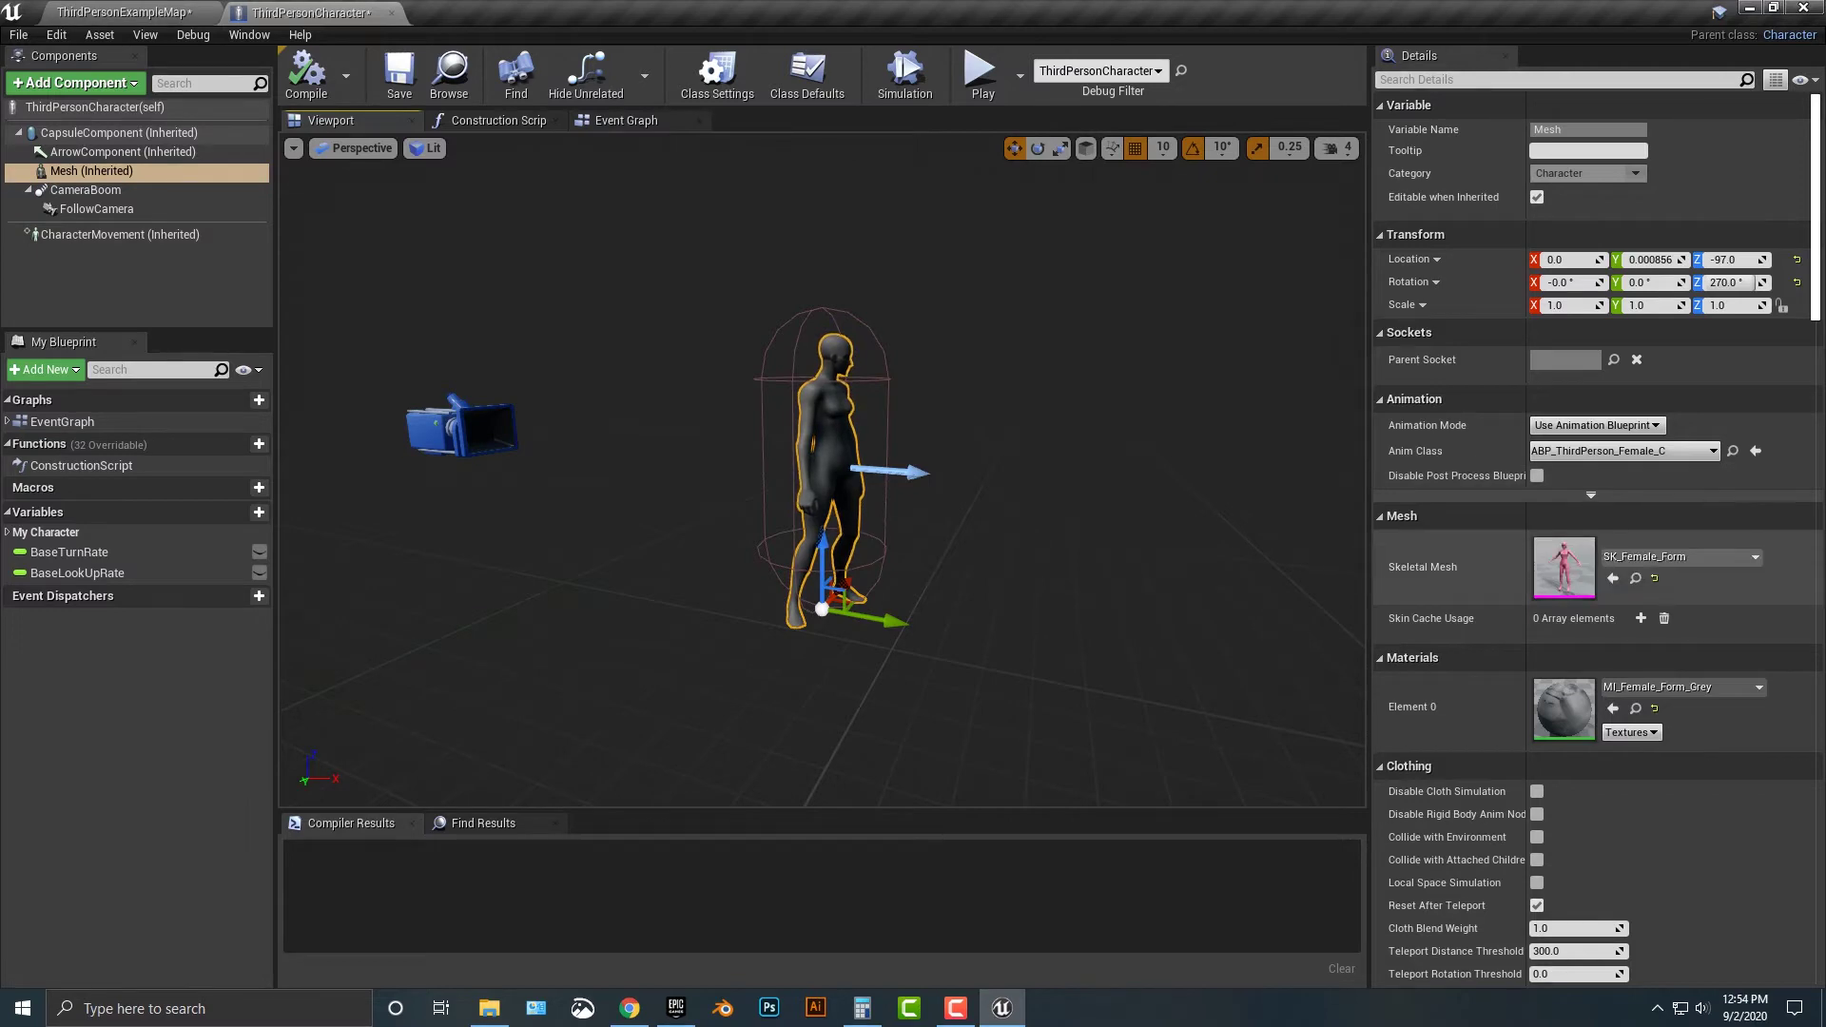
- Preview the grey character in play mode by running and jumping, and return to the blueprint editor
click(980, 75)
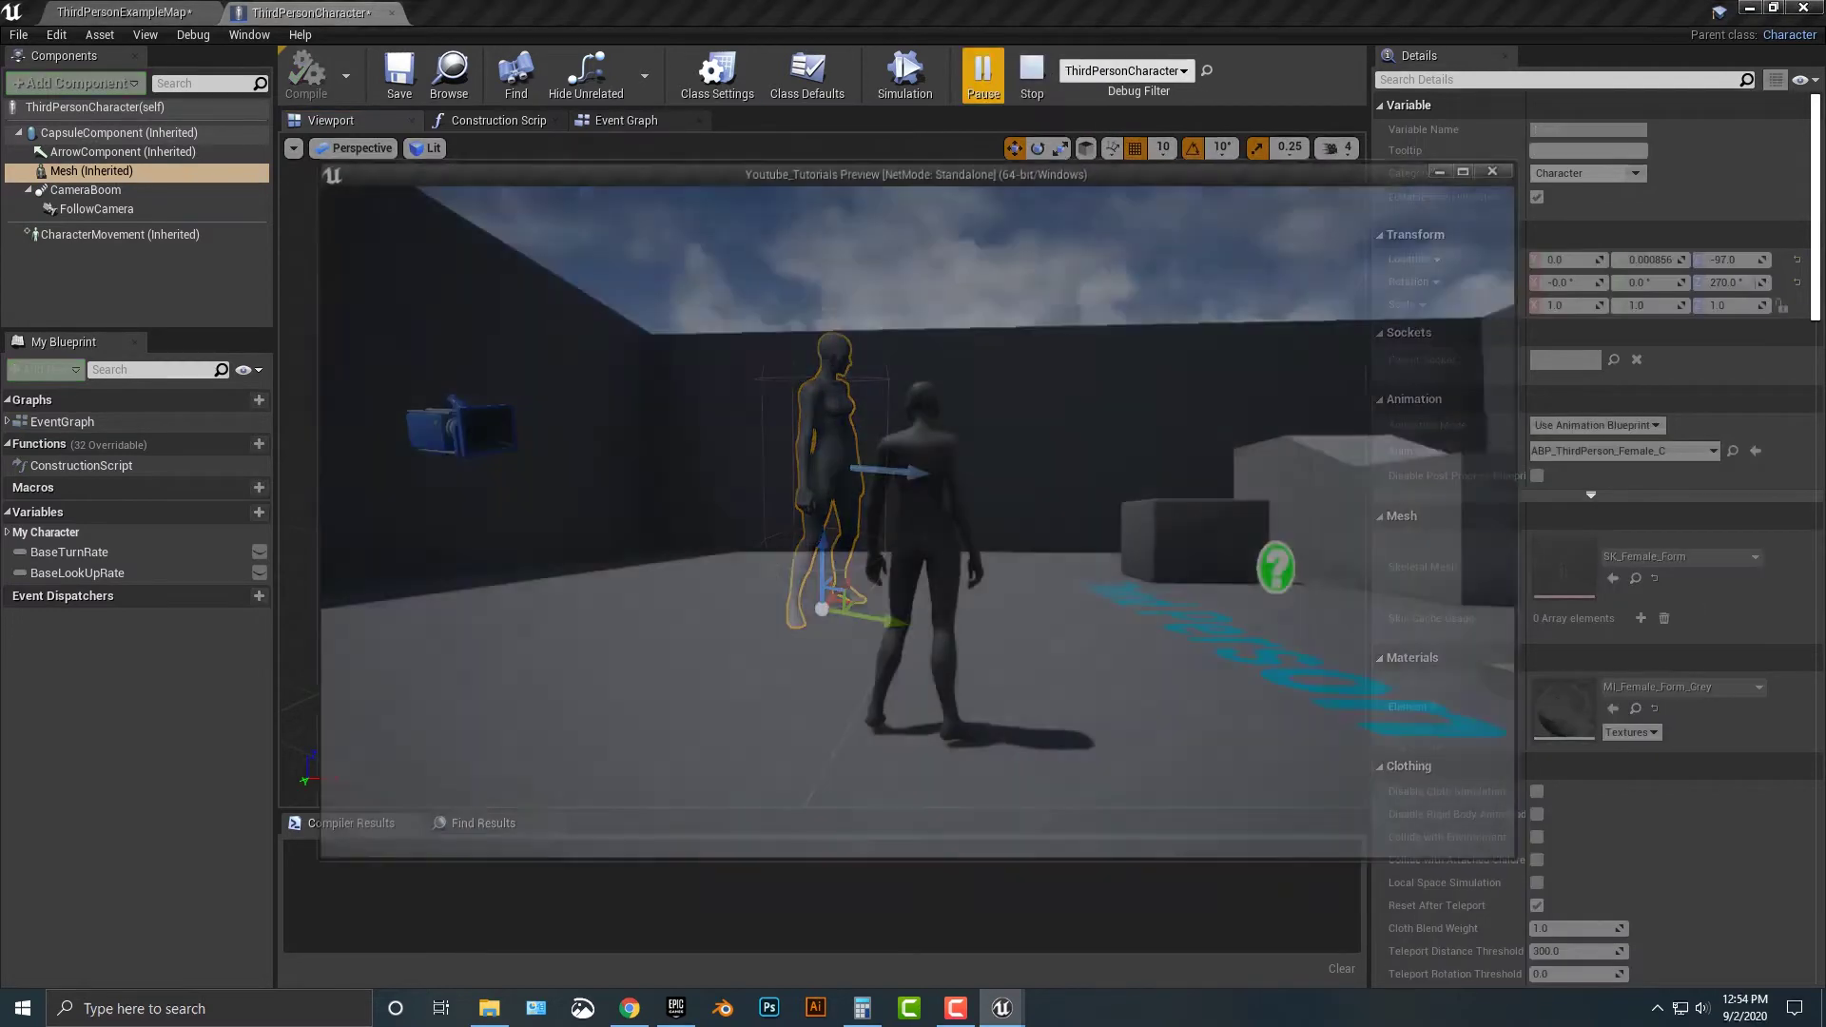
key(w)
key(space)
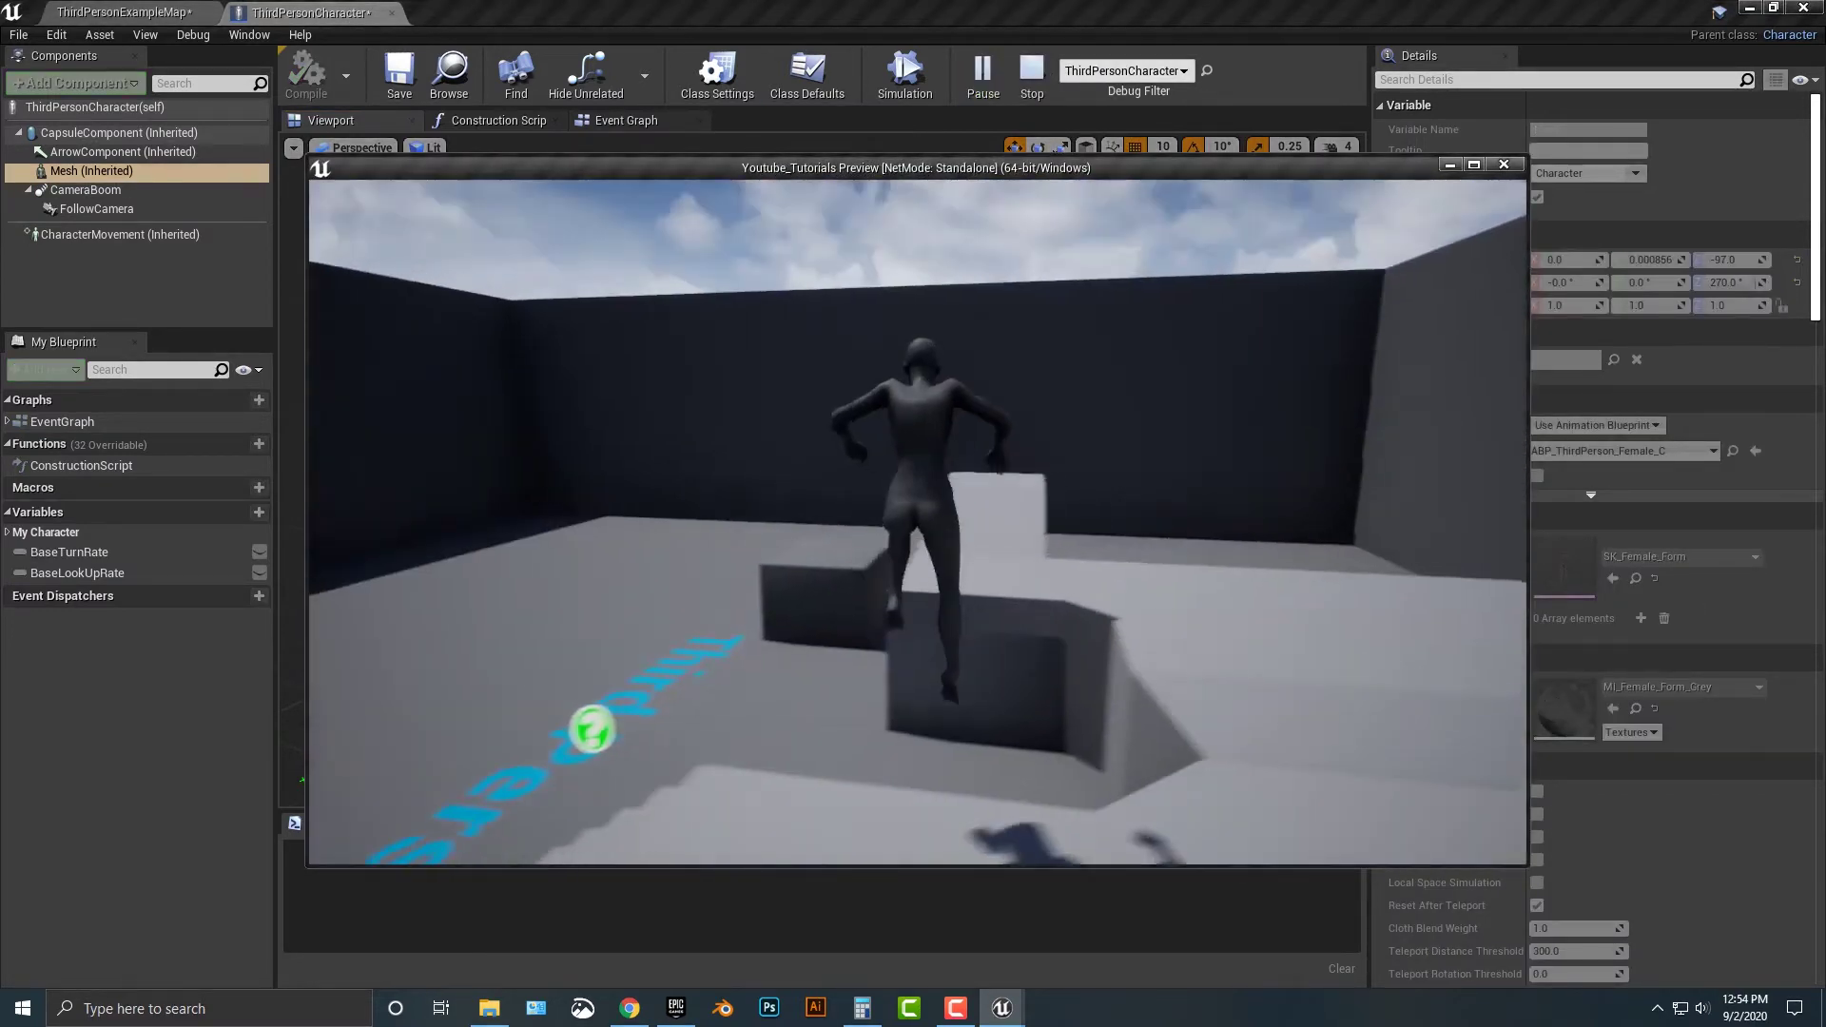
key(Escape)
key(Escape)
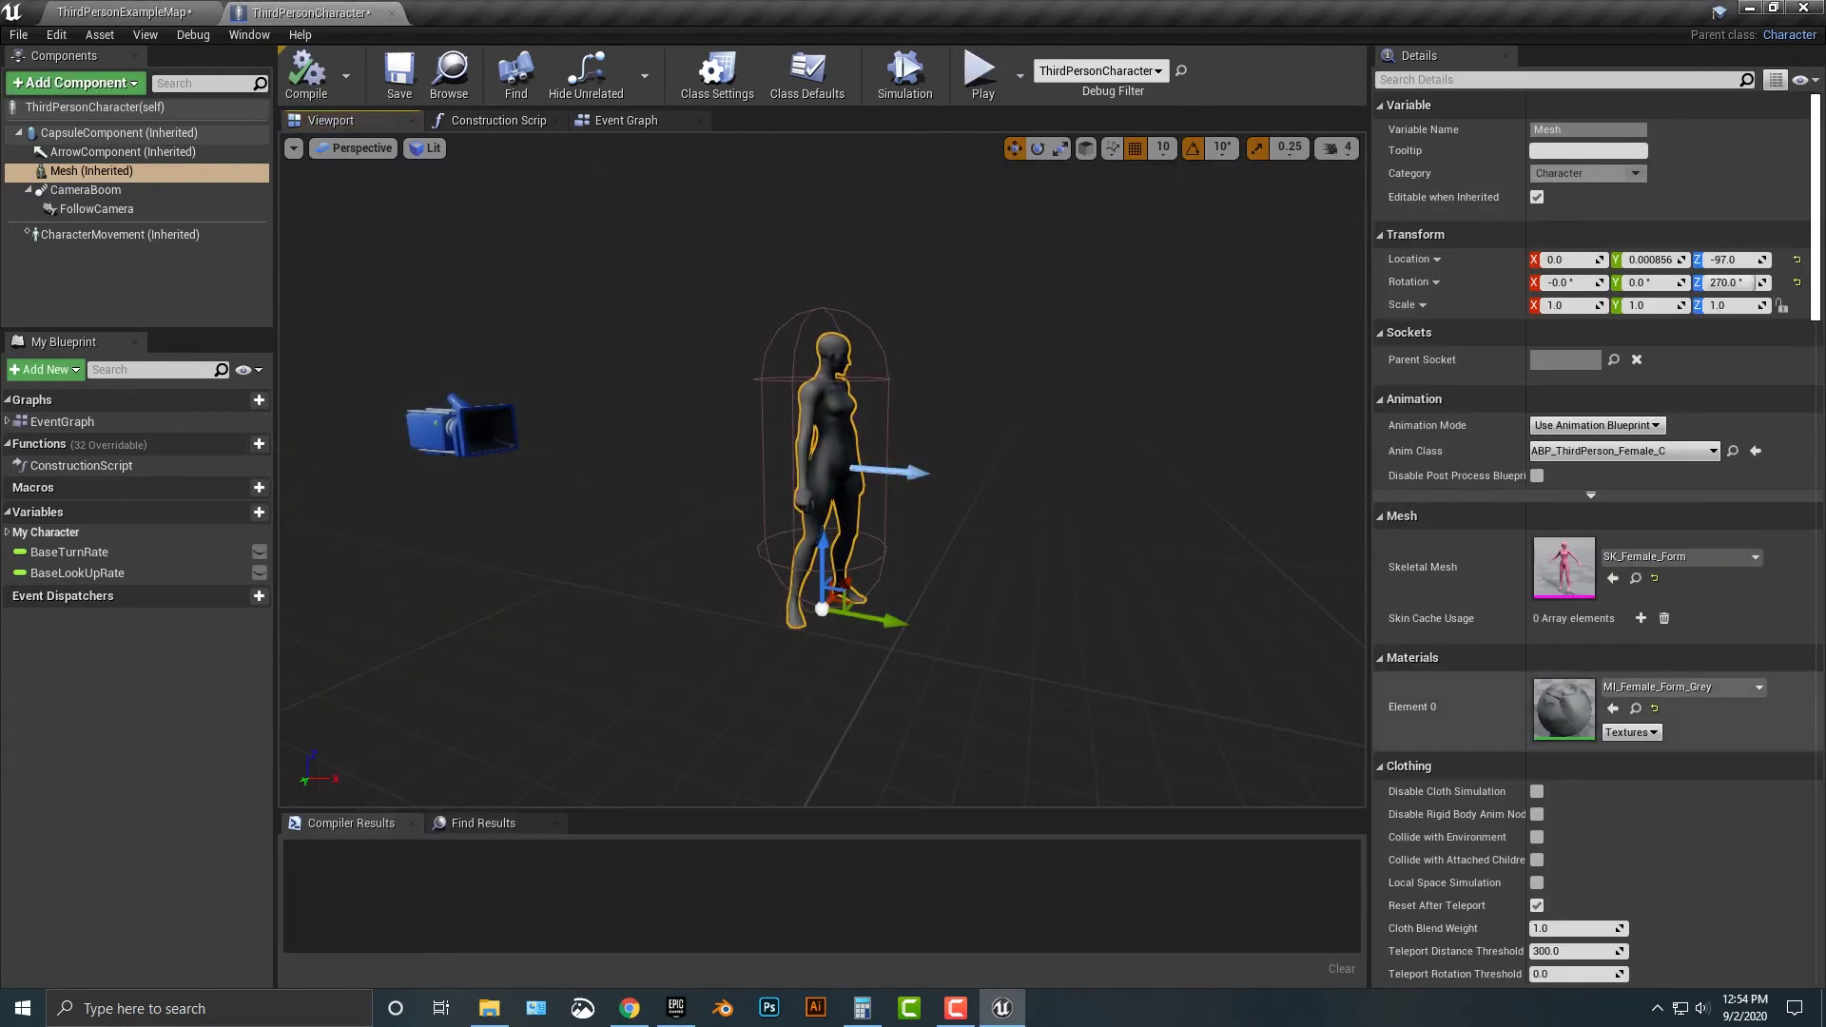
- Set the mesh's Element 0 material to MI_FemaleMannequin_body_detailled_white and inspect the character in the blueprint's 3D view
click(1682, 686)
scroll(1671, 544, down, 3)
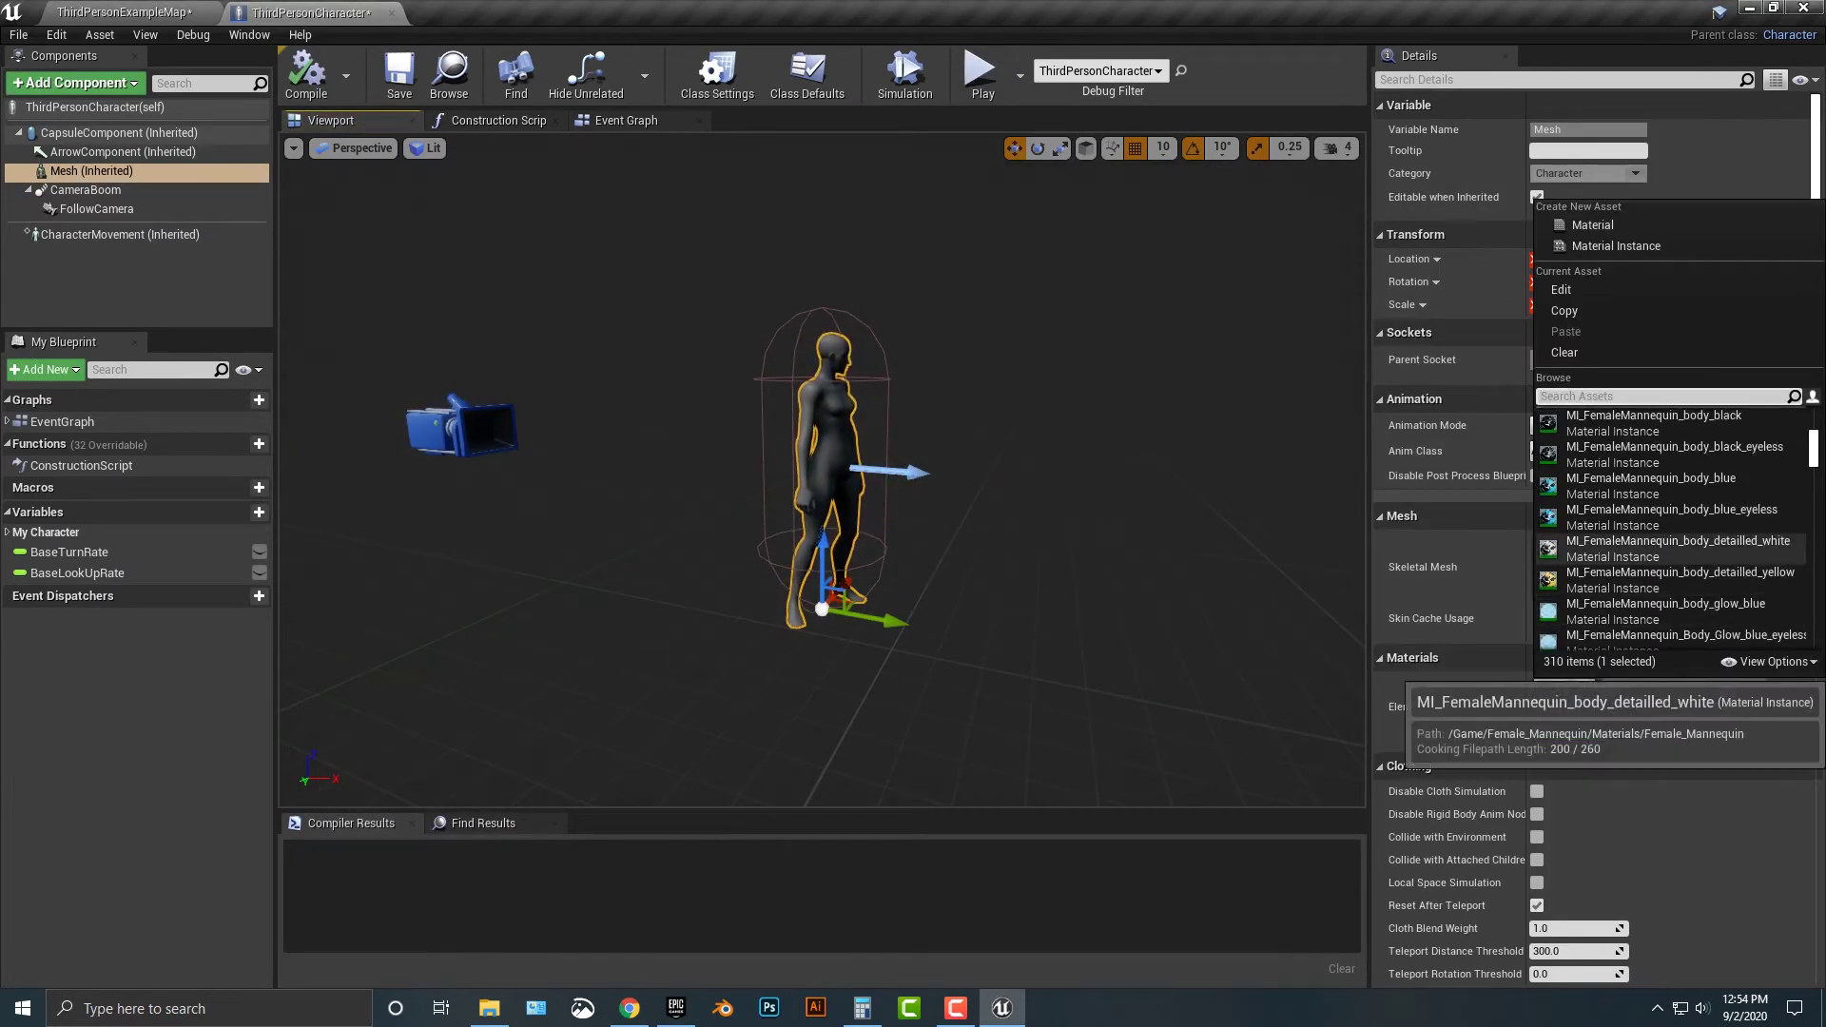
click(1671, 547)
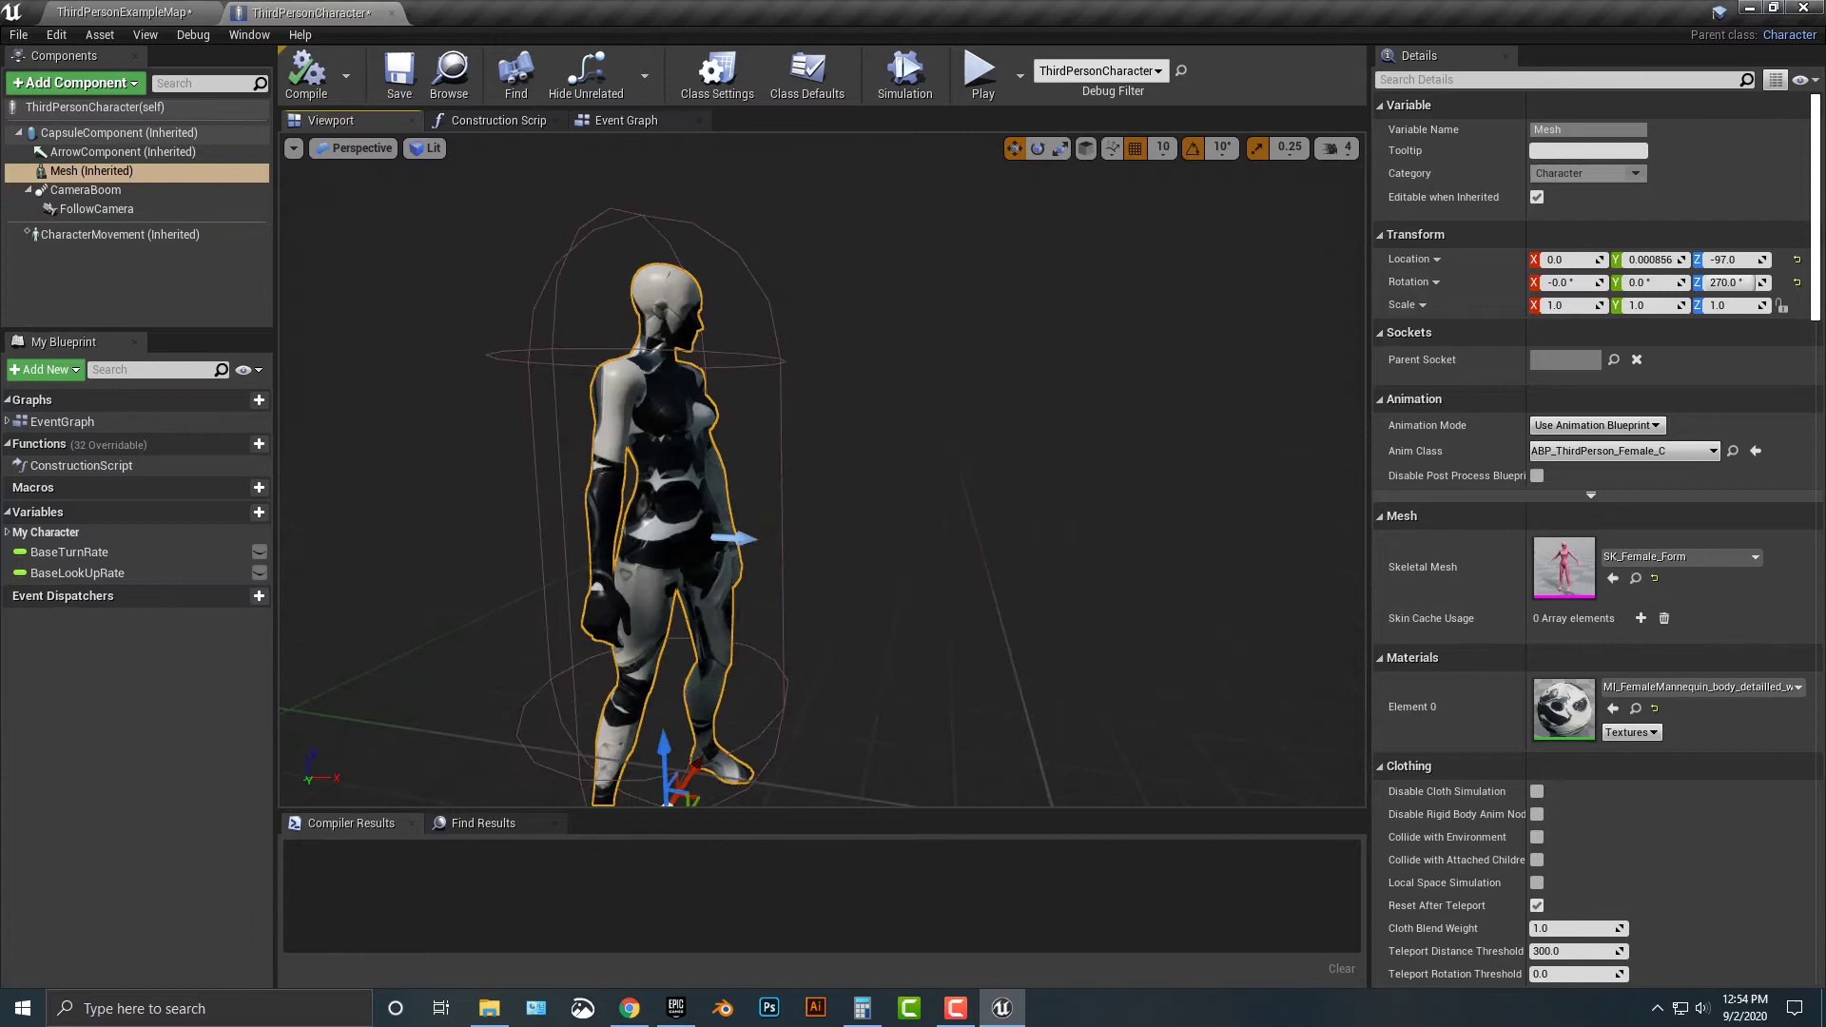
right_drag(822, 471, 956, 367)
scroll(823, 471, down, 6)
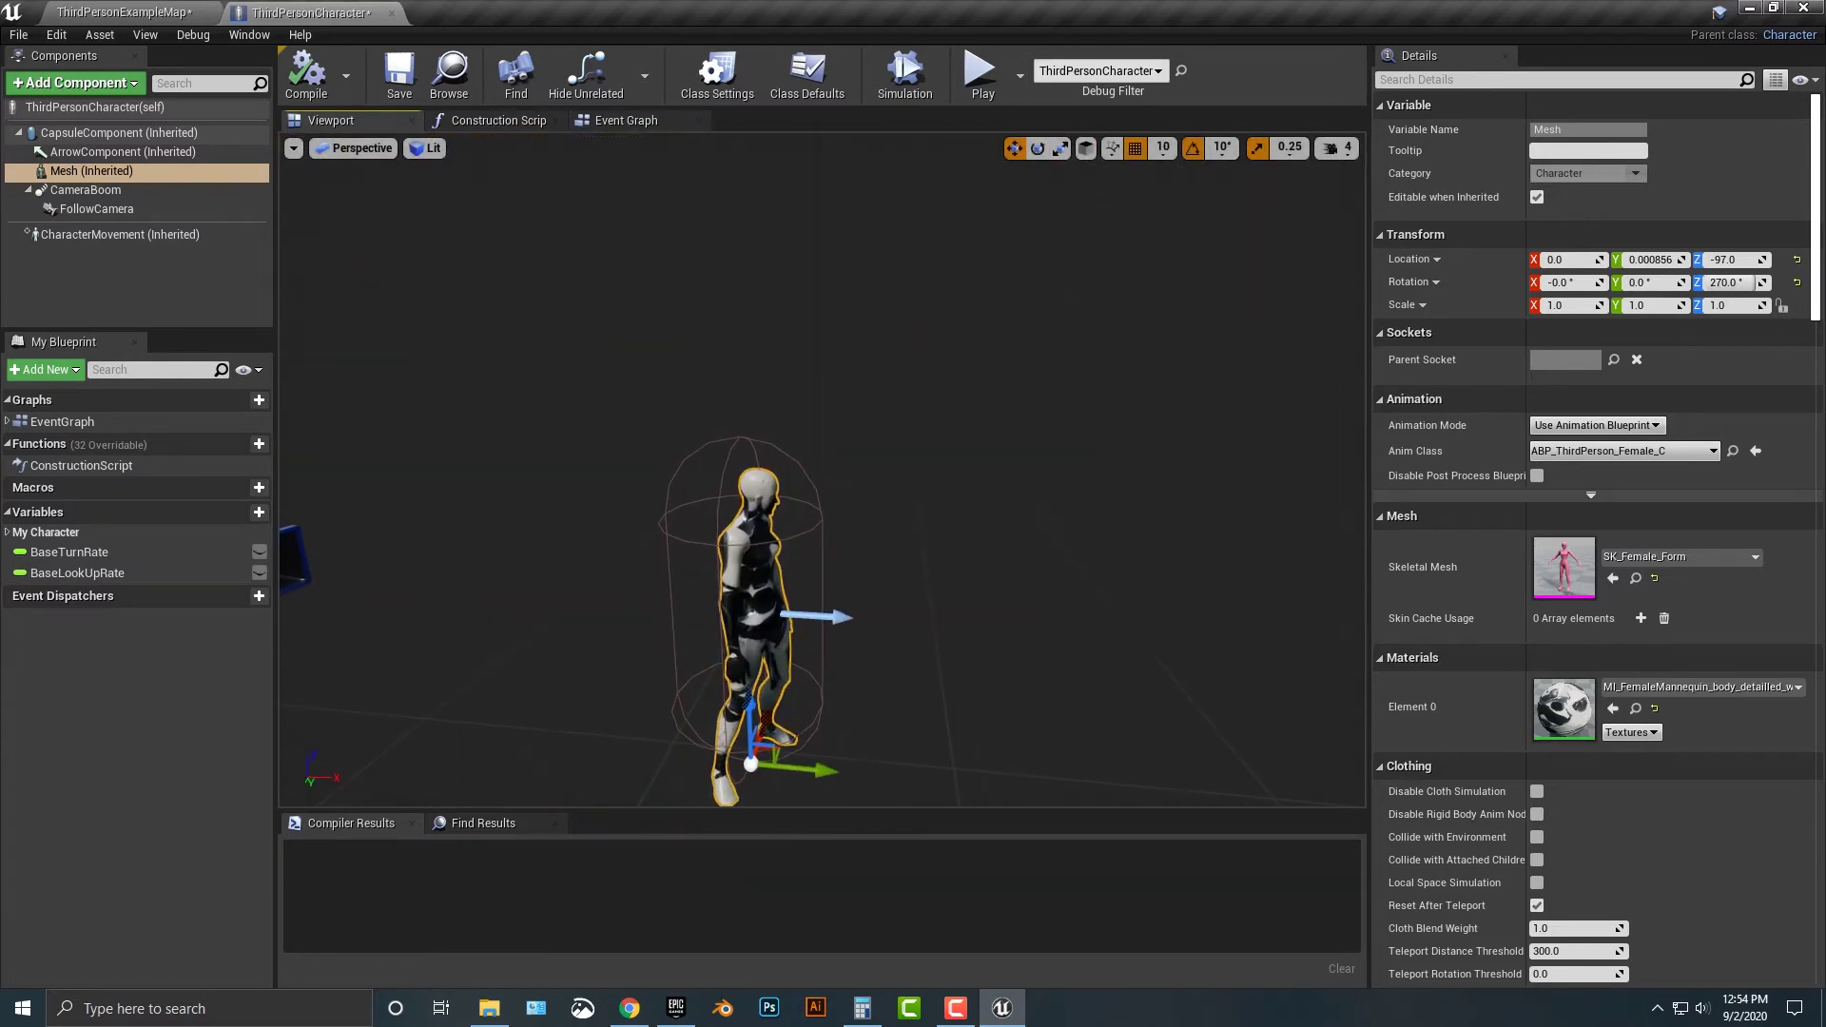
- Replace the Skeletal Mesh with SK_Male_Form, filtering the assets by "male" and keeping the detailed white material
click(1679, 556)
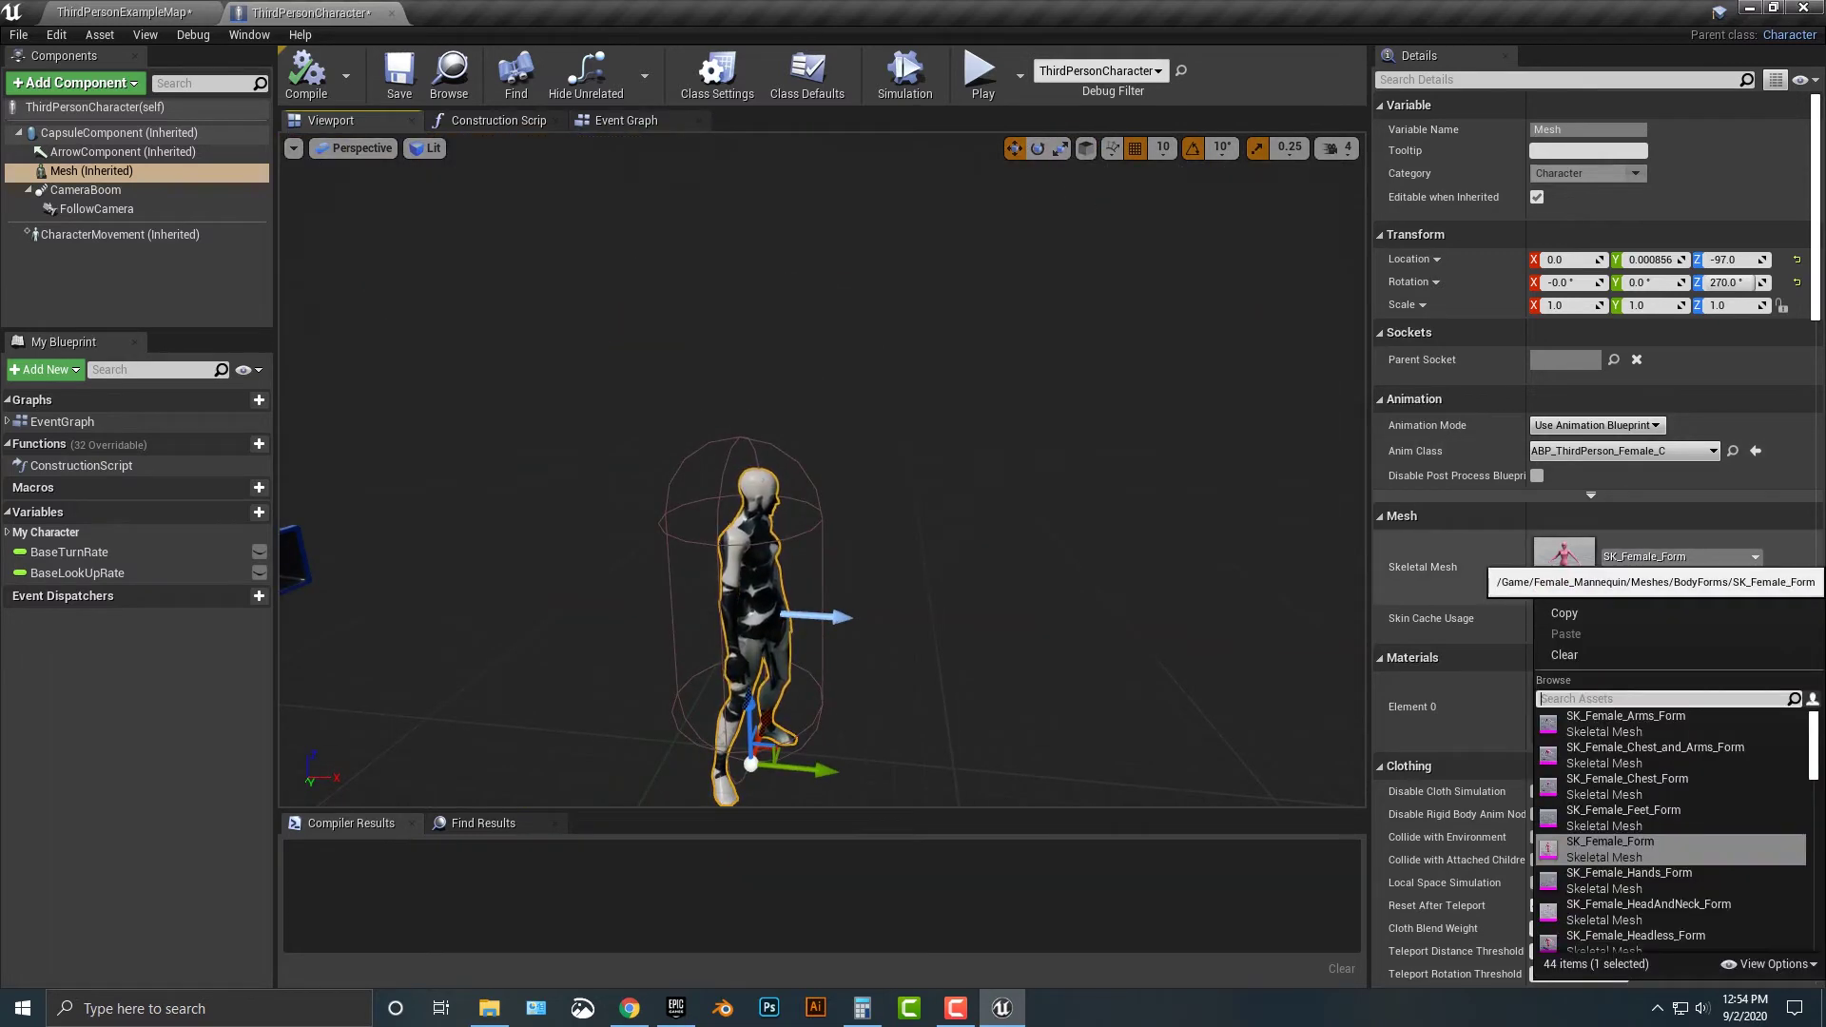
text(male)
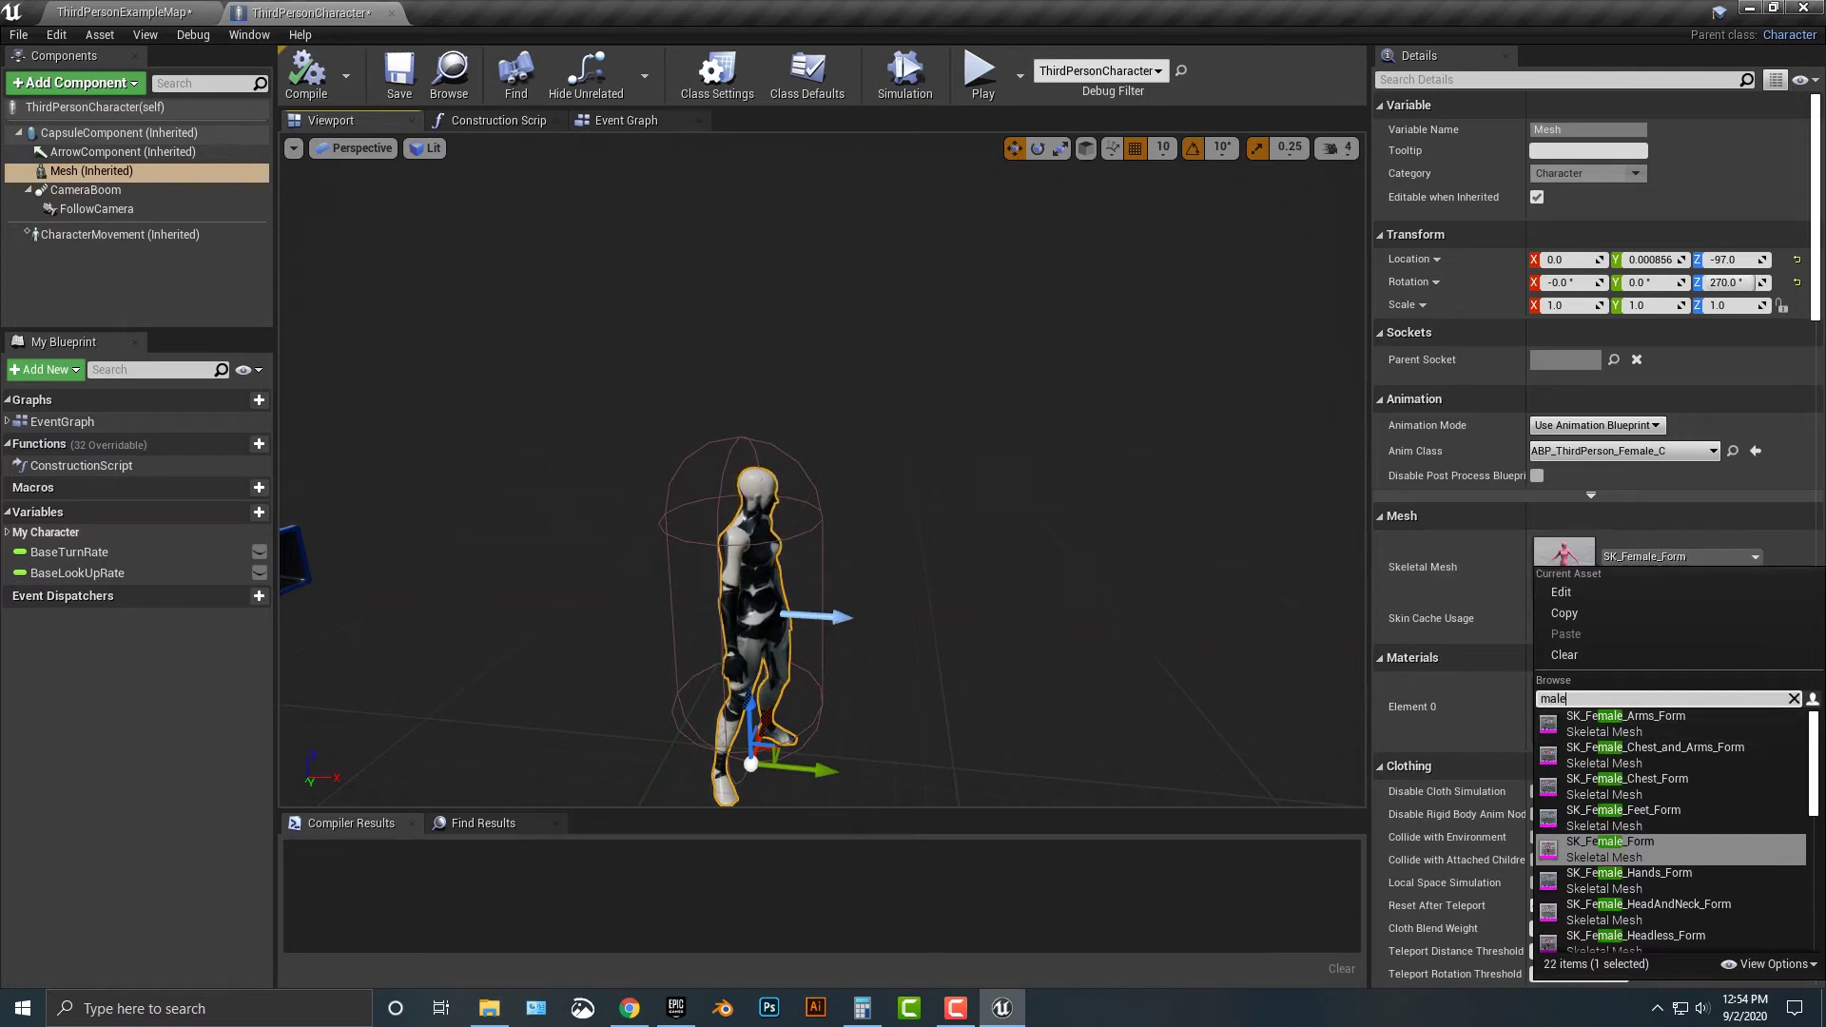
scroll(1671, 827, down, 3)
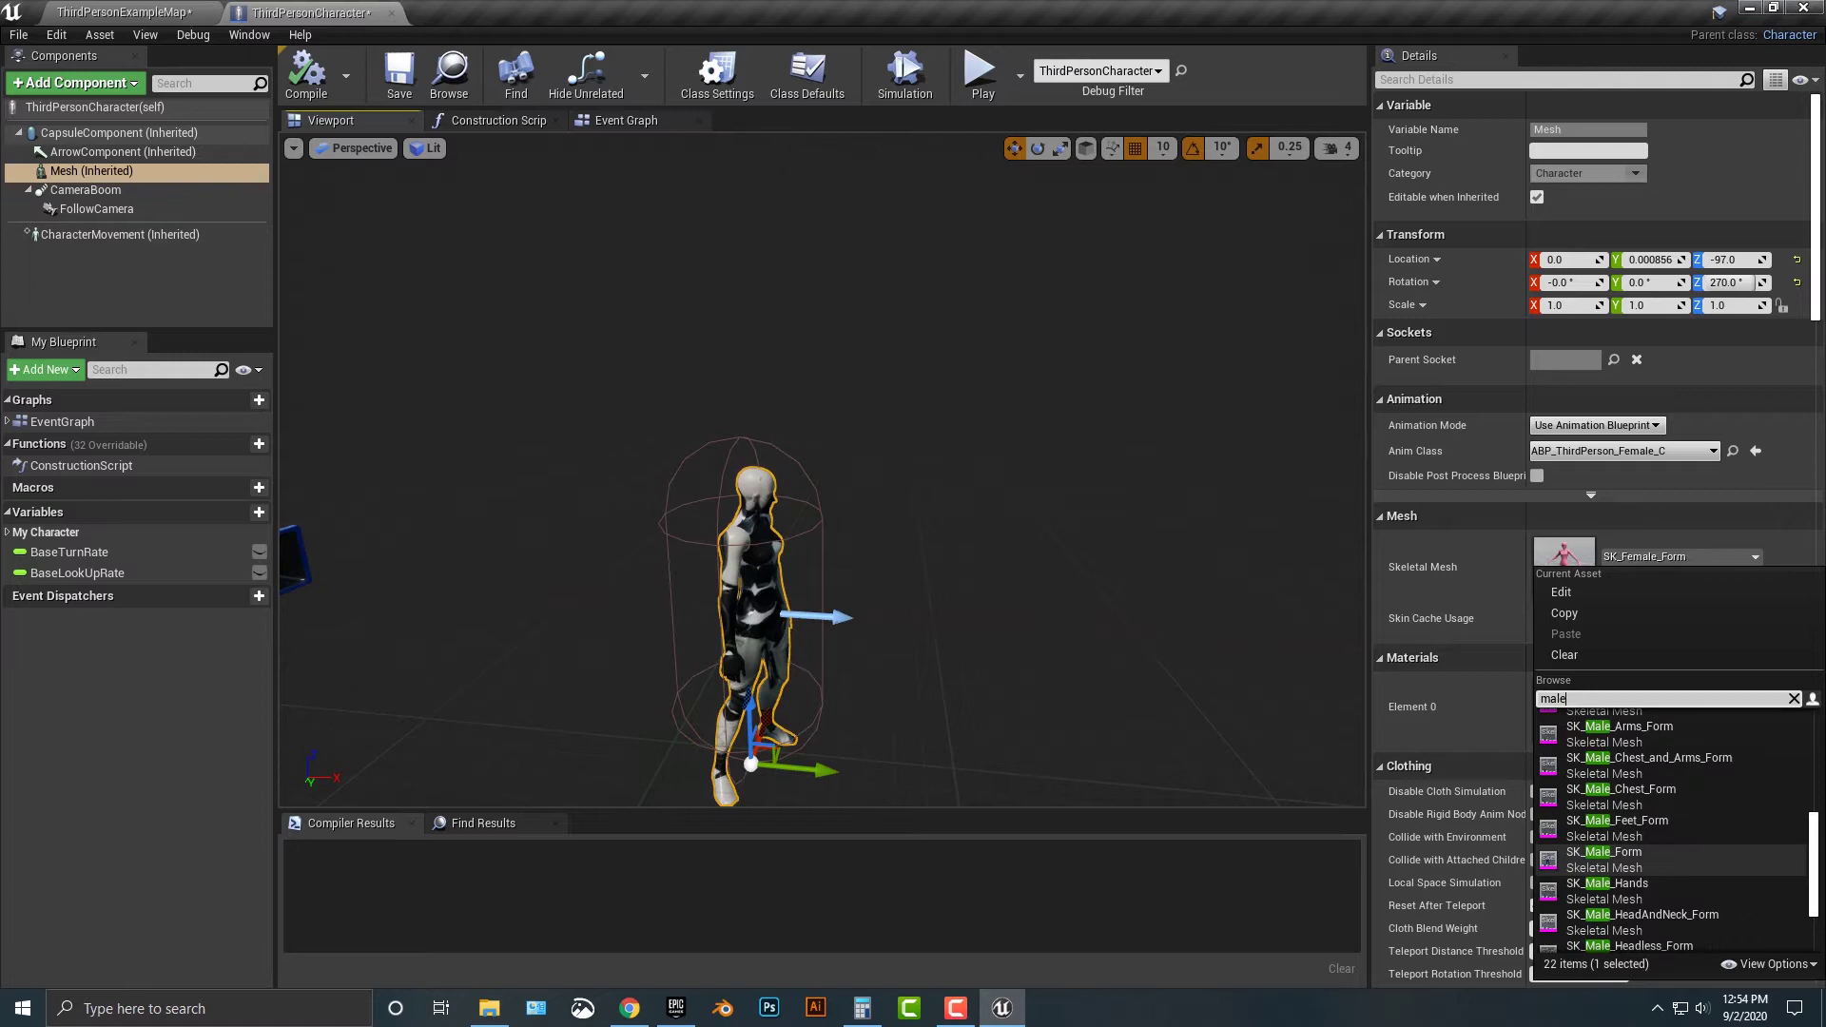
click(1617, 858)
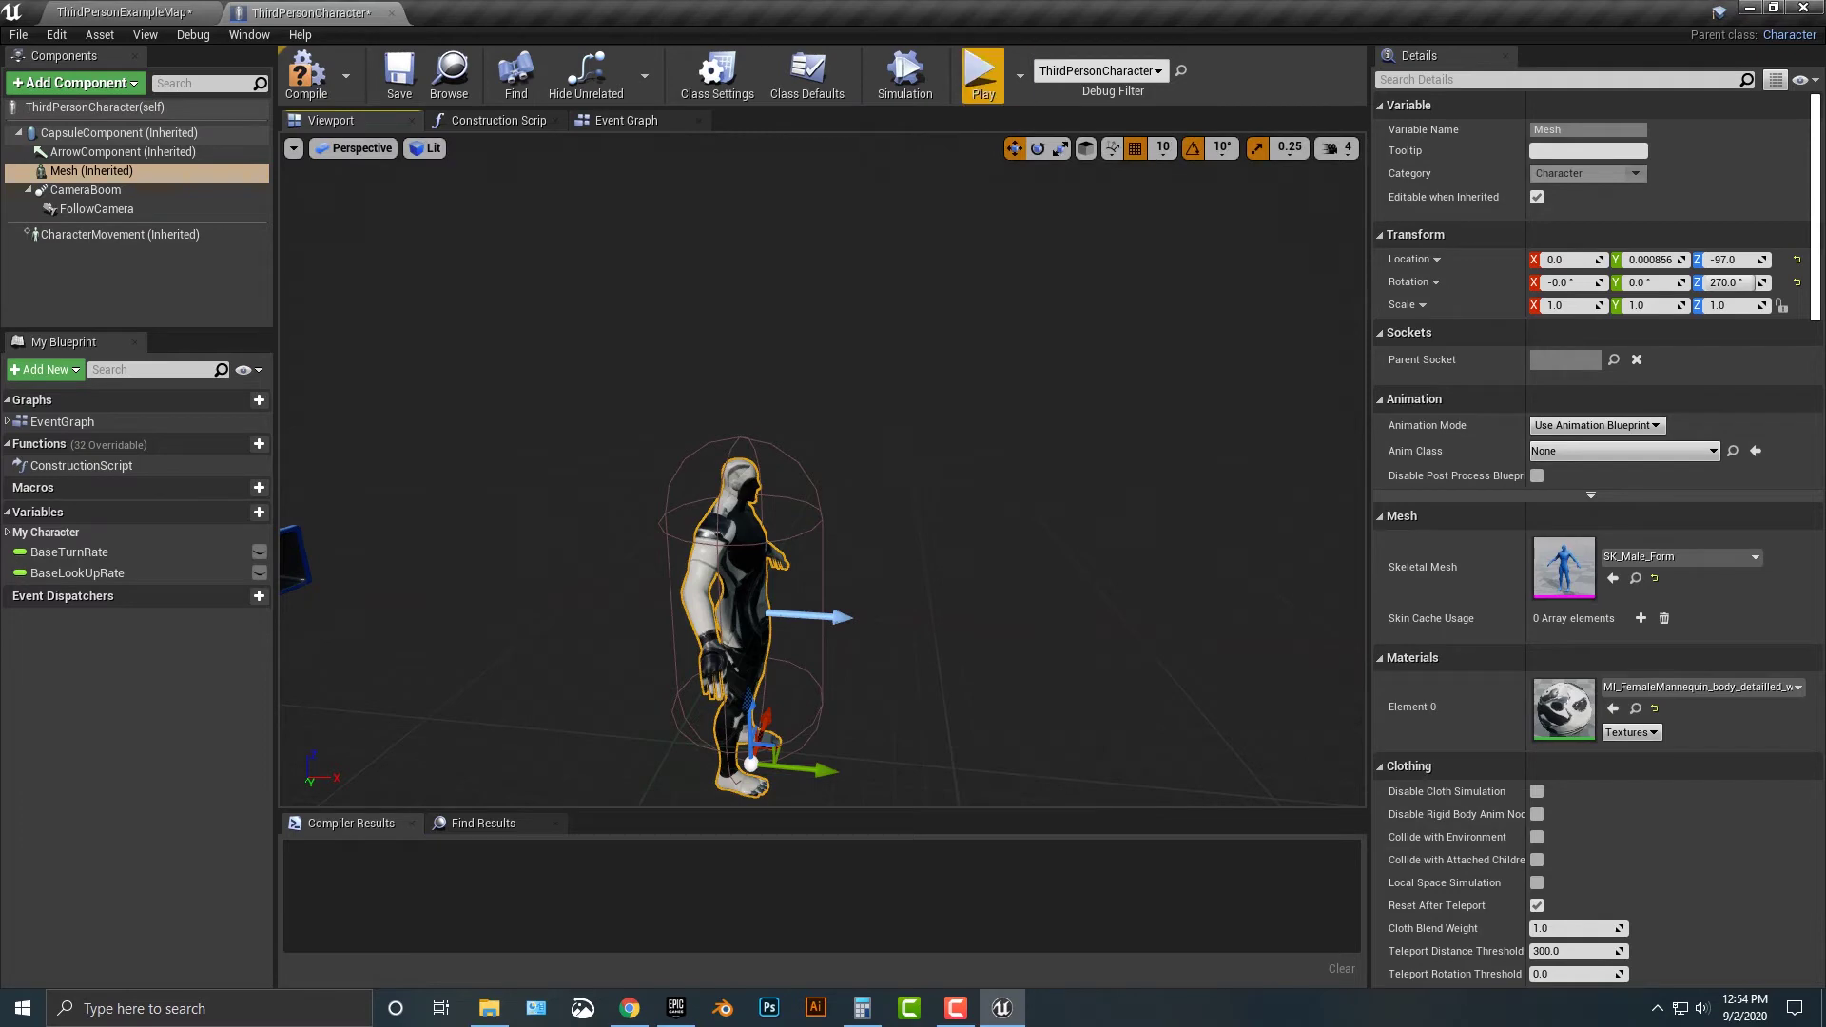
- Play the level briefly with the male form, stop, and reselect the character's mesh in the blueprint
click(984, 76)
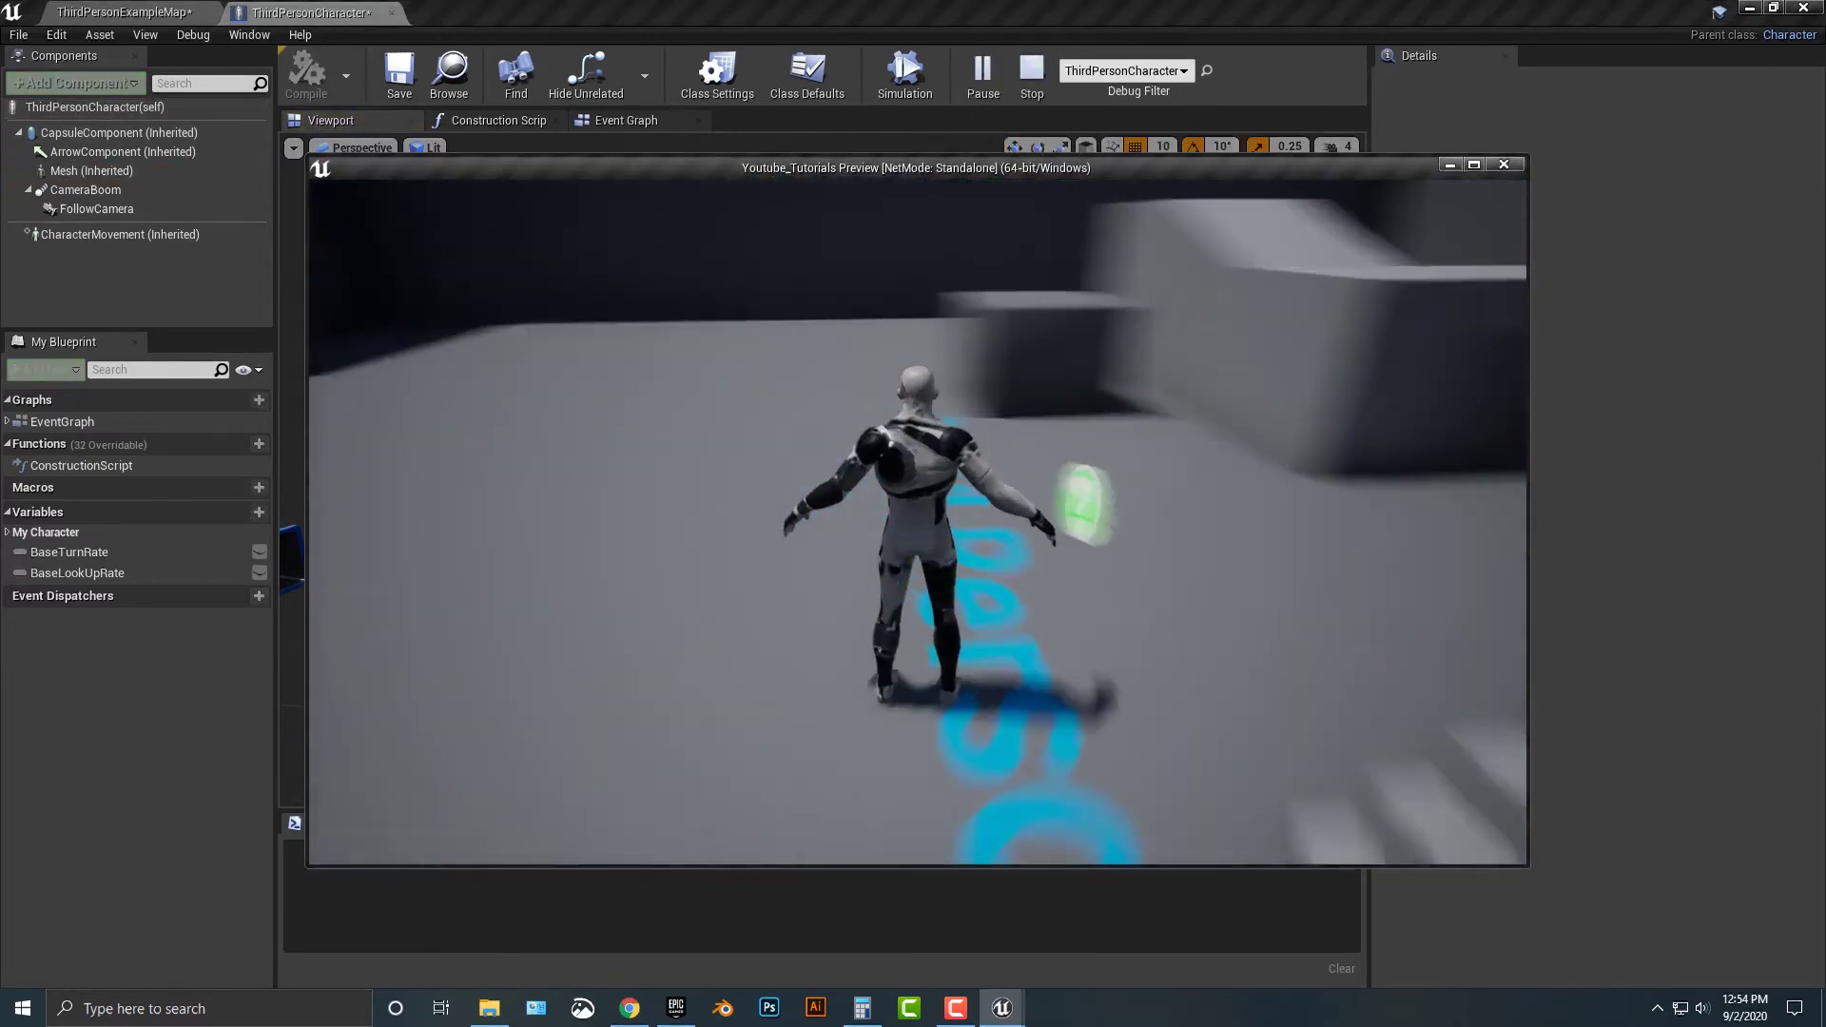
key(Escape)
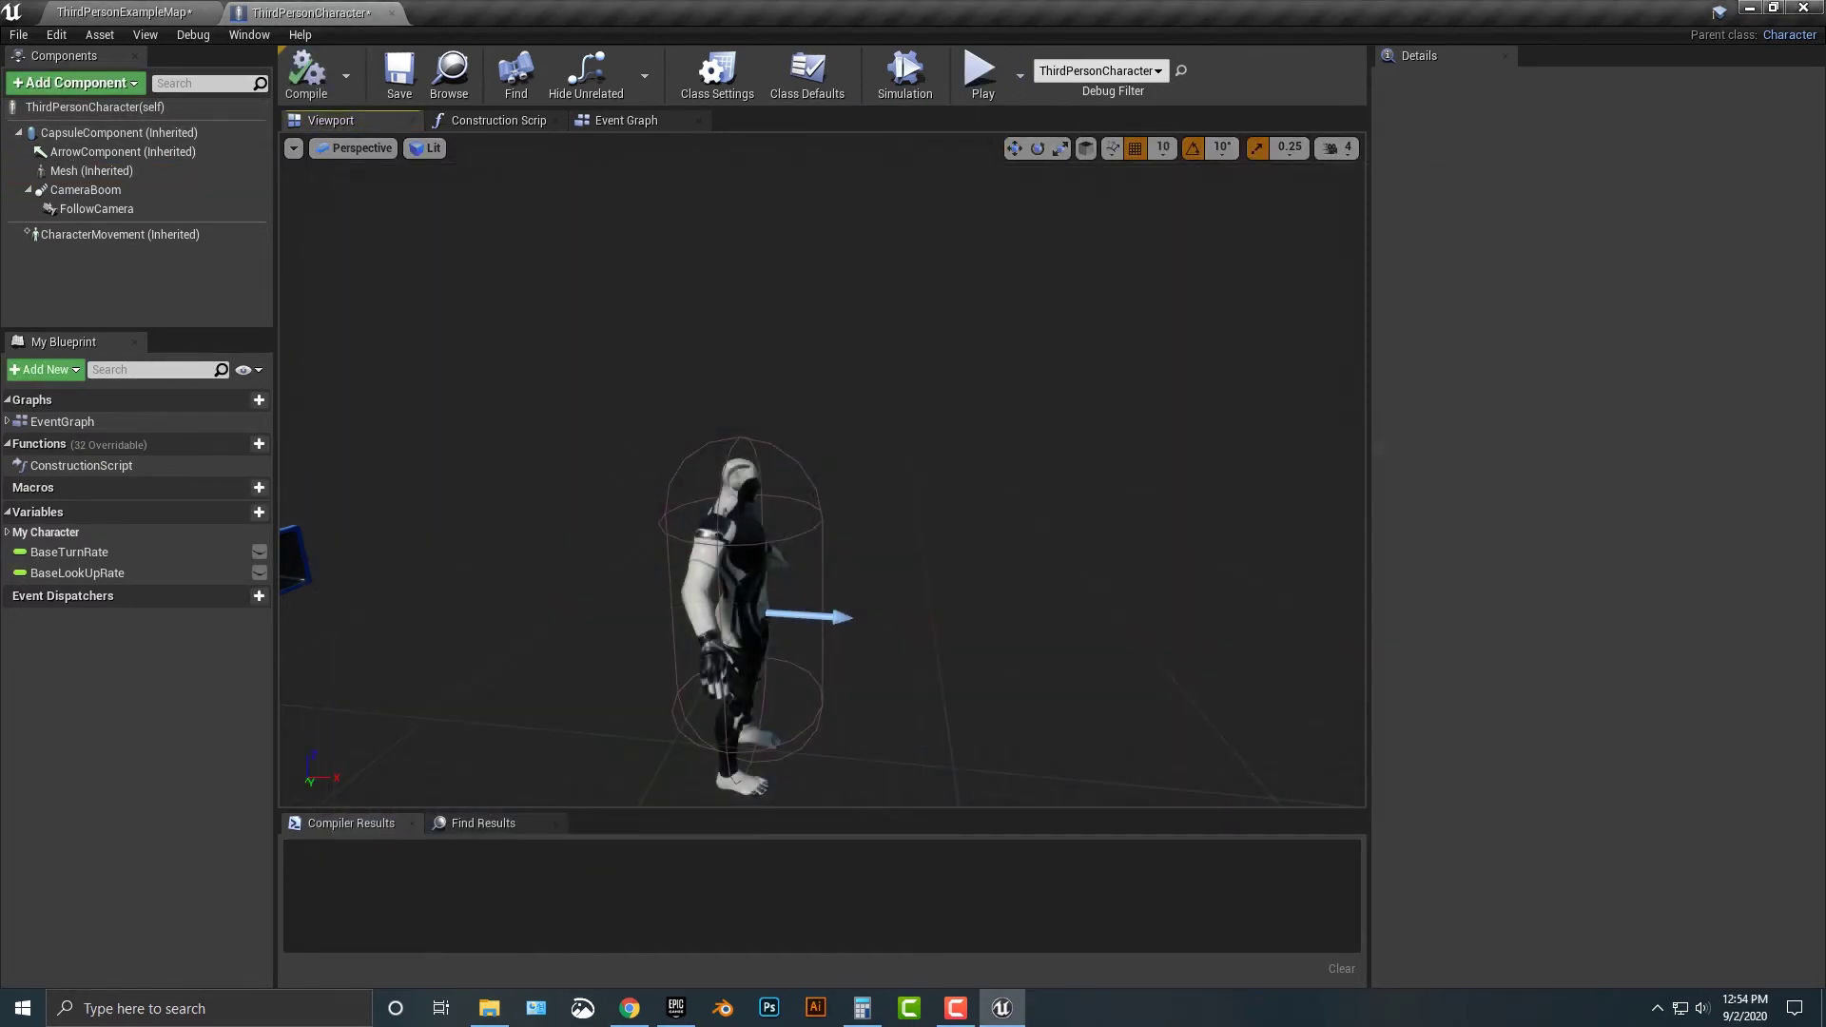
click(737, 590)
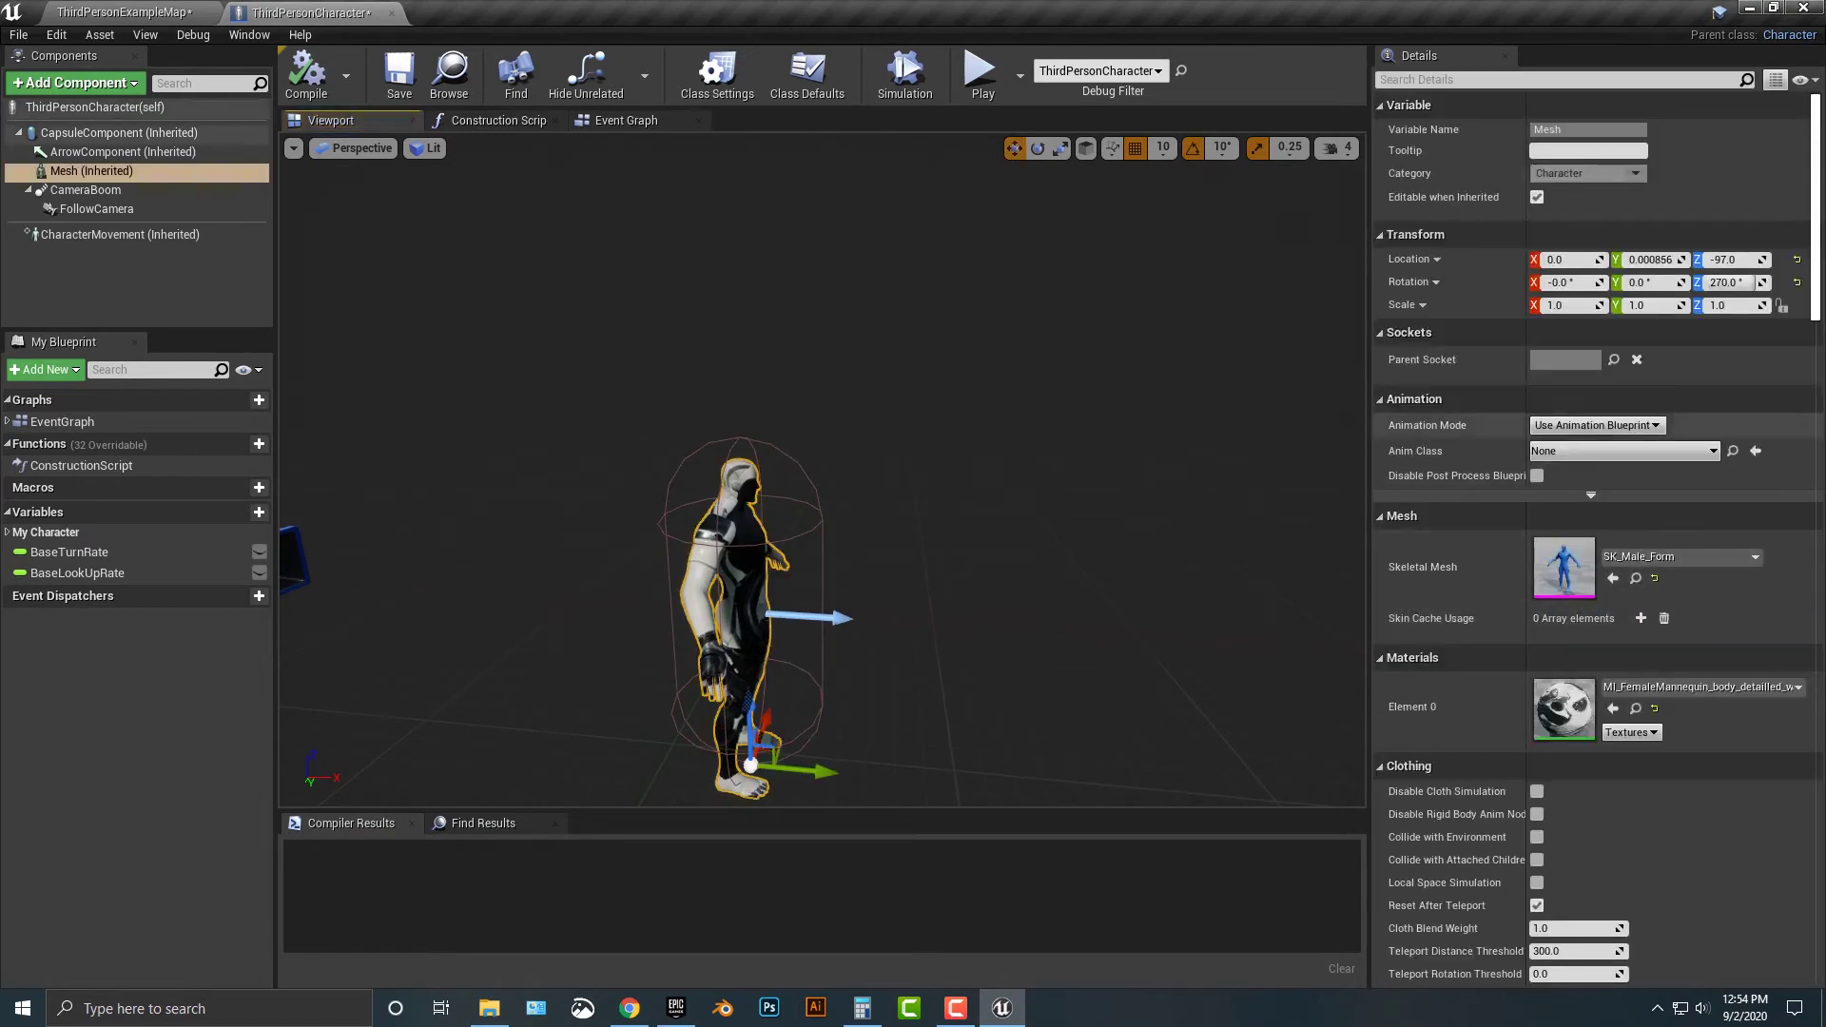
- Set the mesh's Anim Class to ABP_ThirdPerson_Male, filtering the class list by "male"
click(1621, 451)
text(fmale)
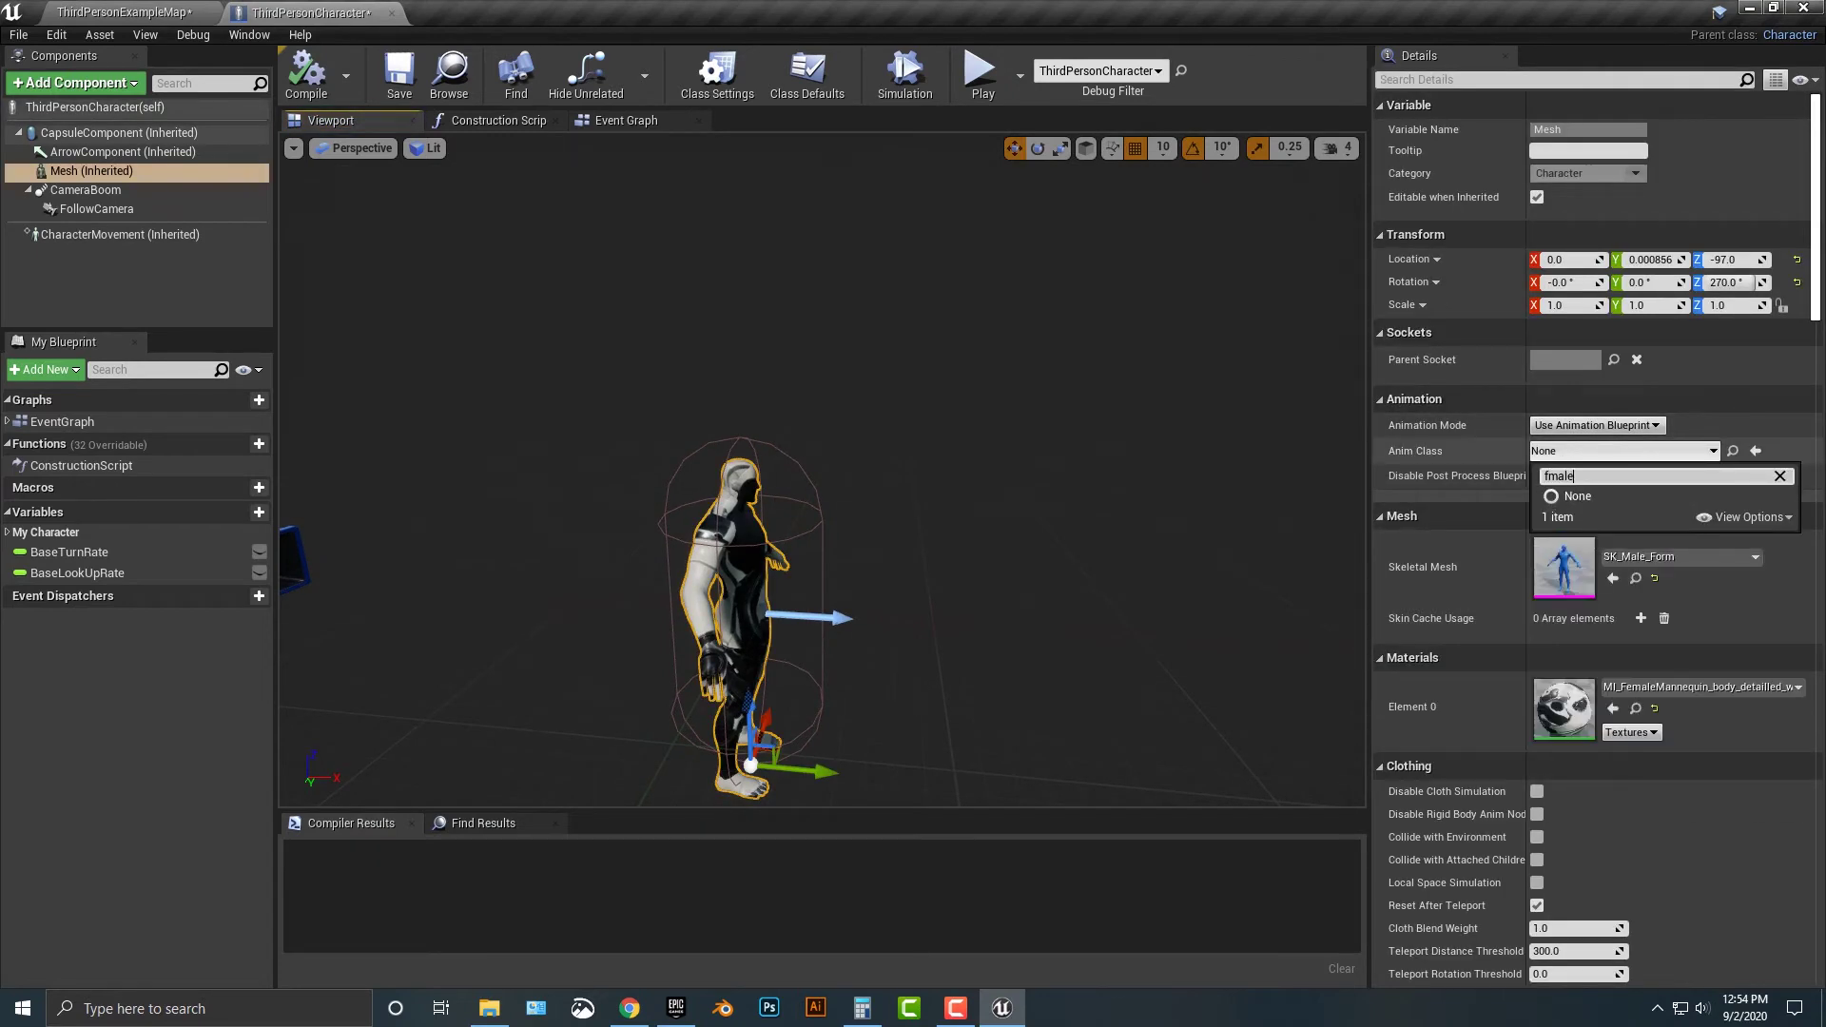
key(BackSpace)
key(BackSpace)
key(BackSpace)
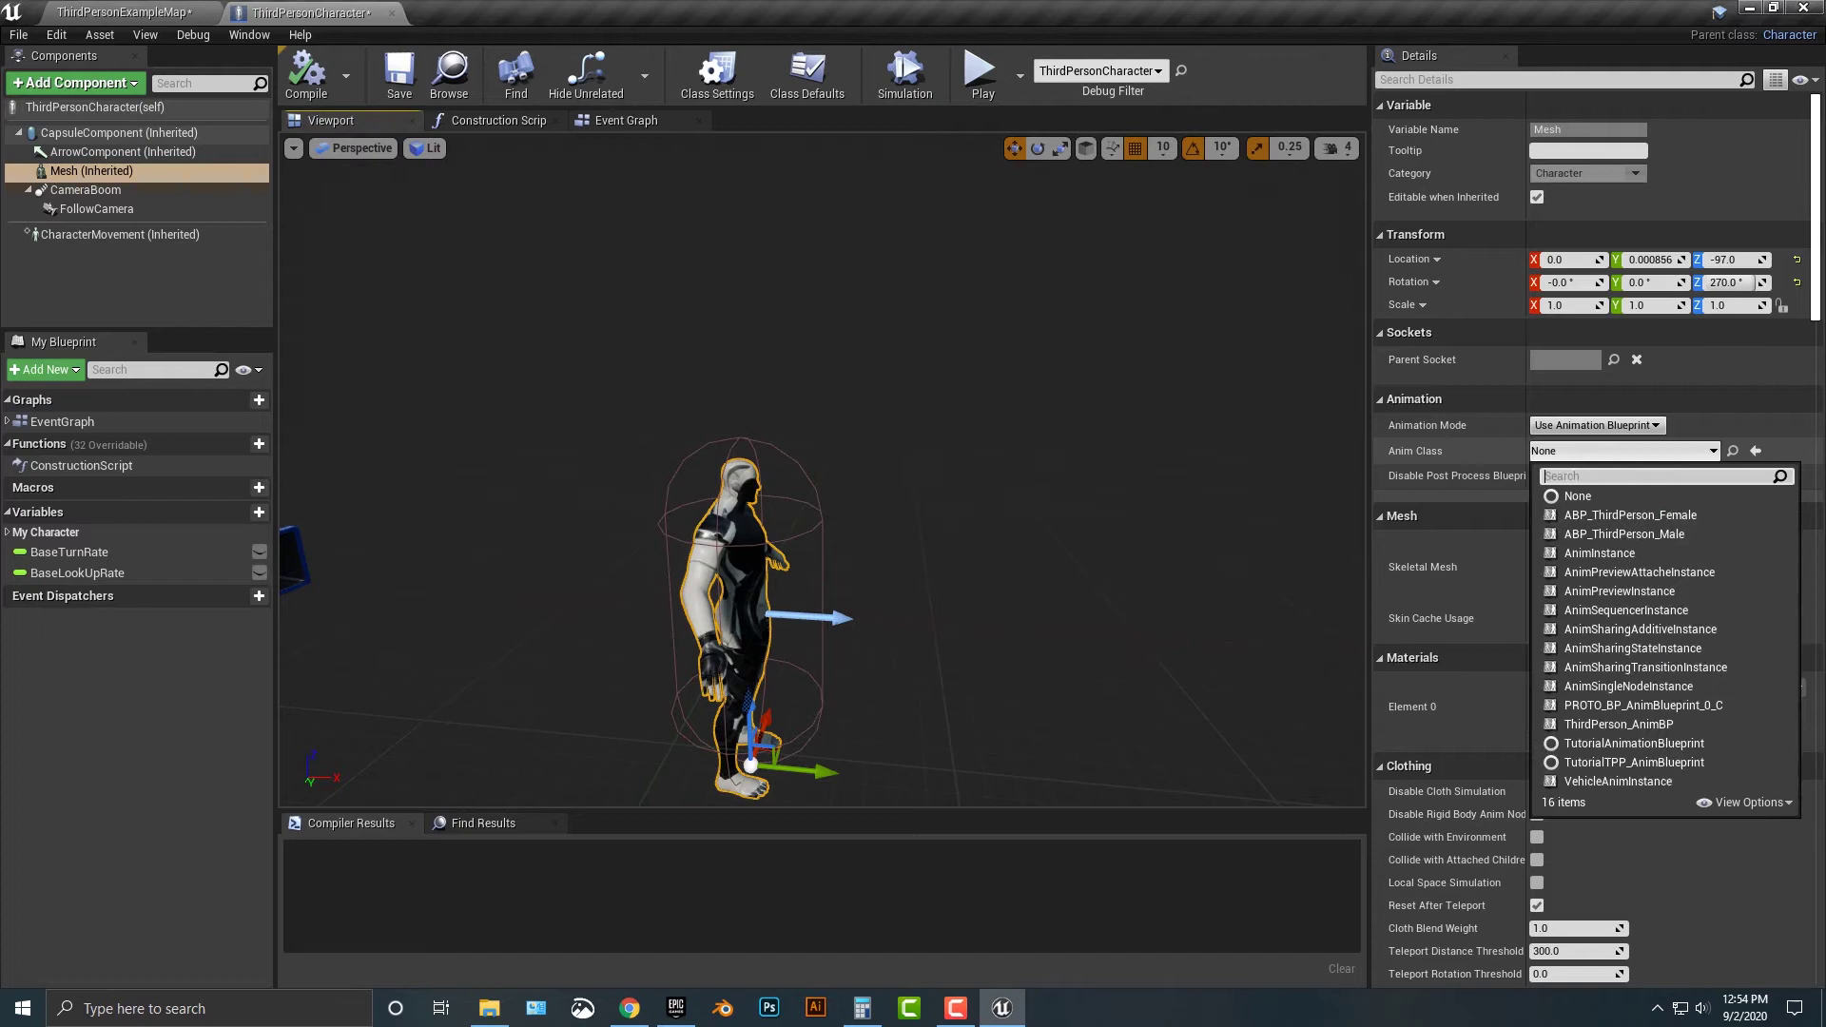
text(male)
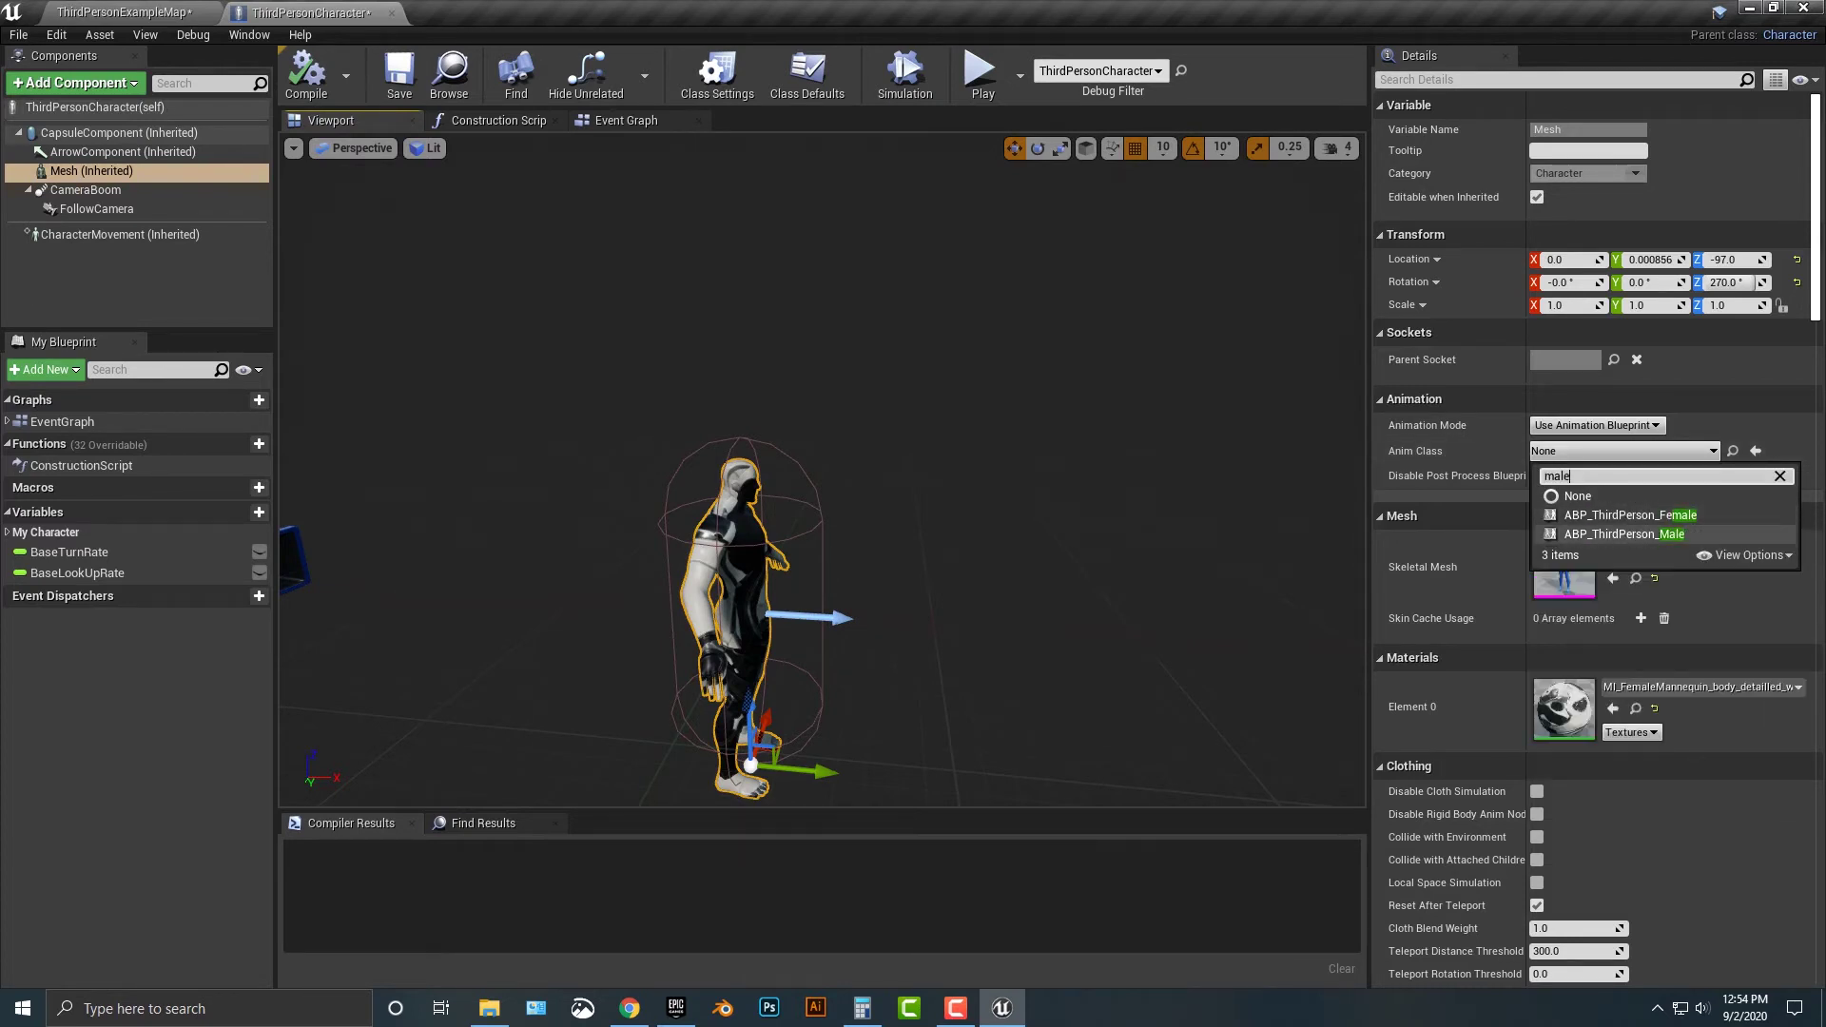
click(1624, 534)
- Set the mesh's Element 0 material to MI_Male_Form_Black, filtering the assets by "male form"
click(1703, 686)
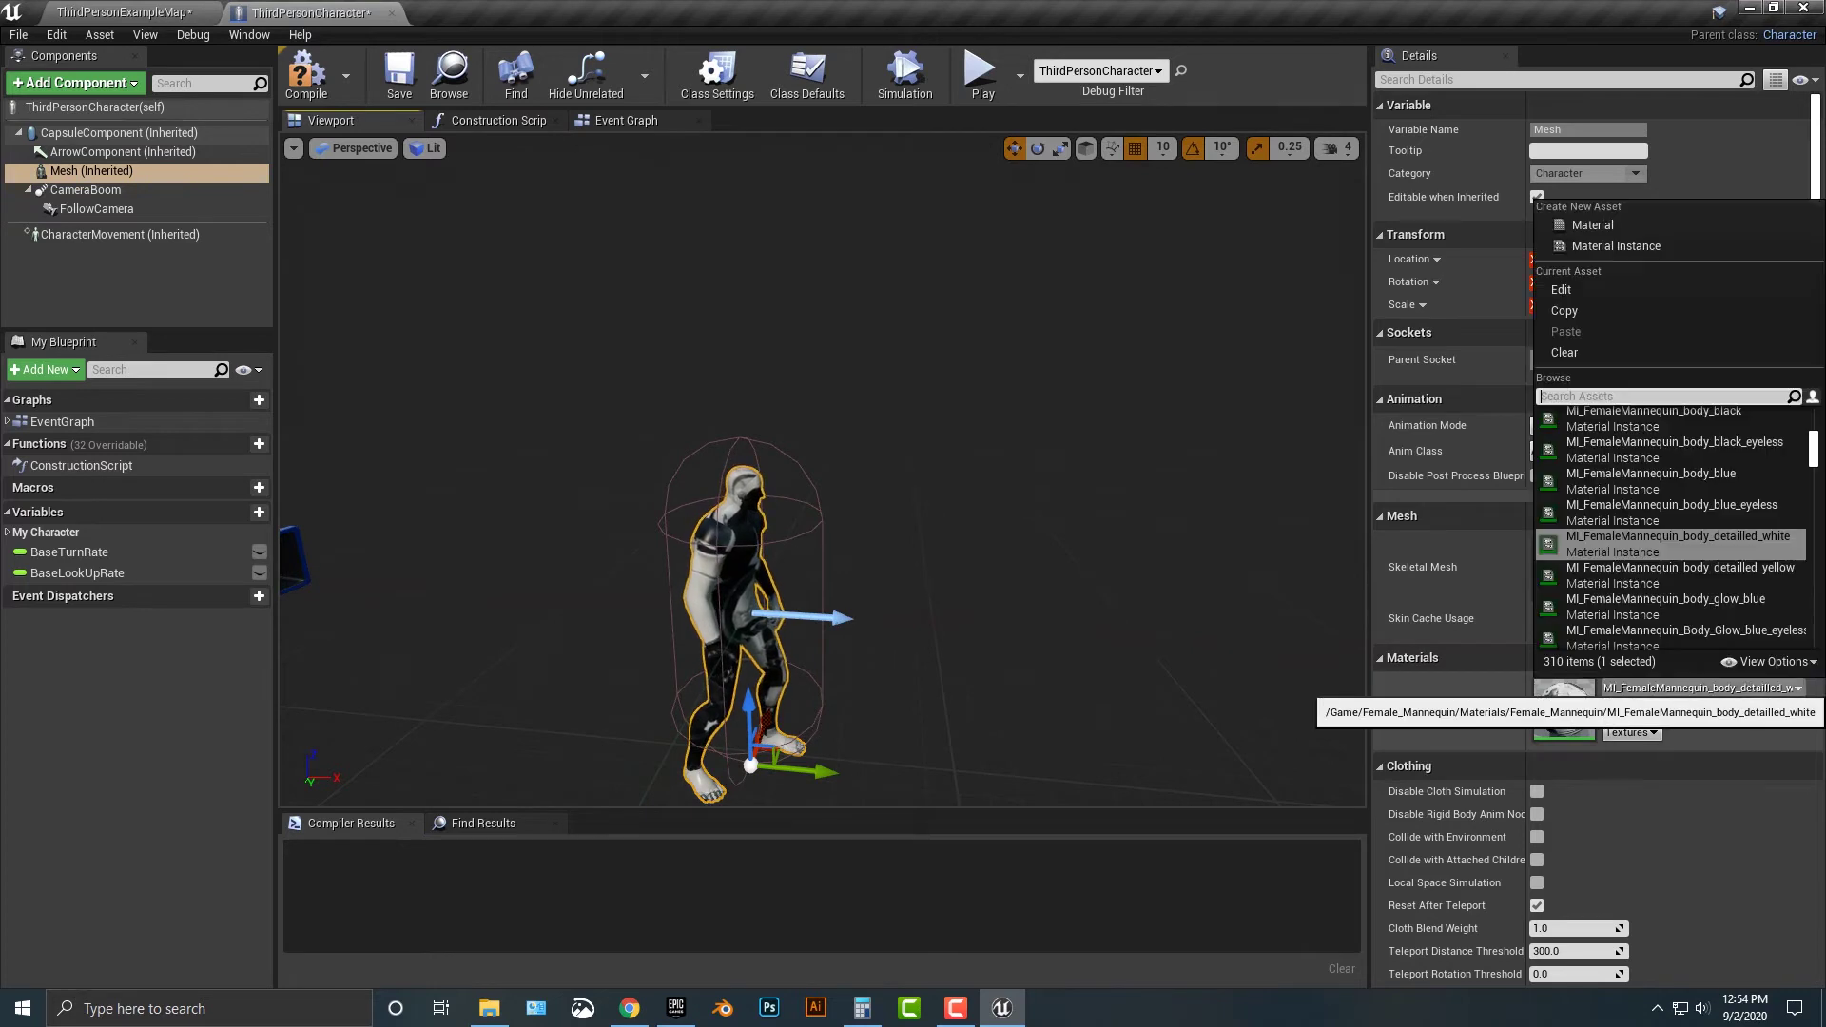
text(male )
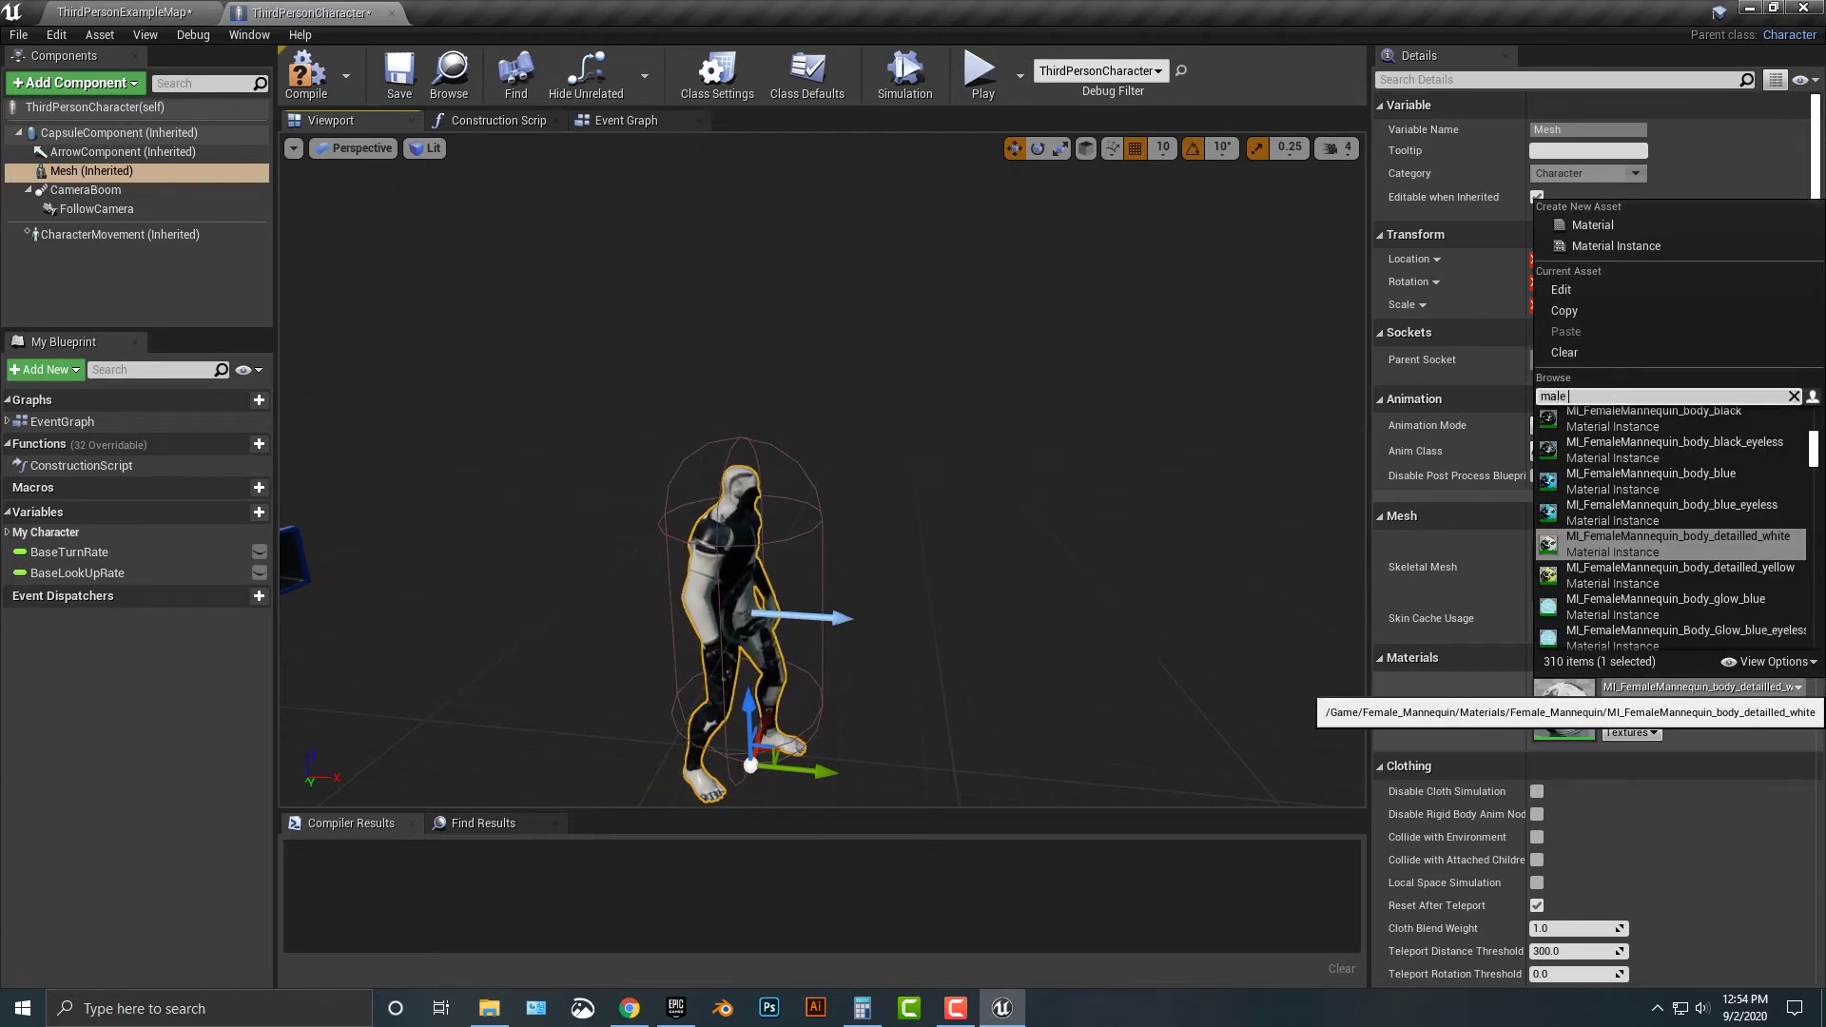
text(form)
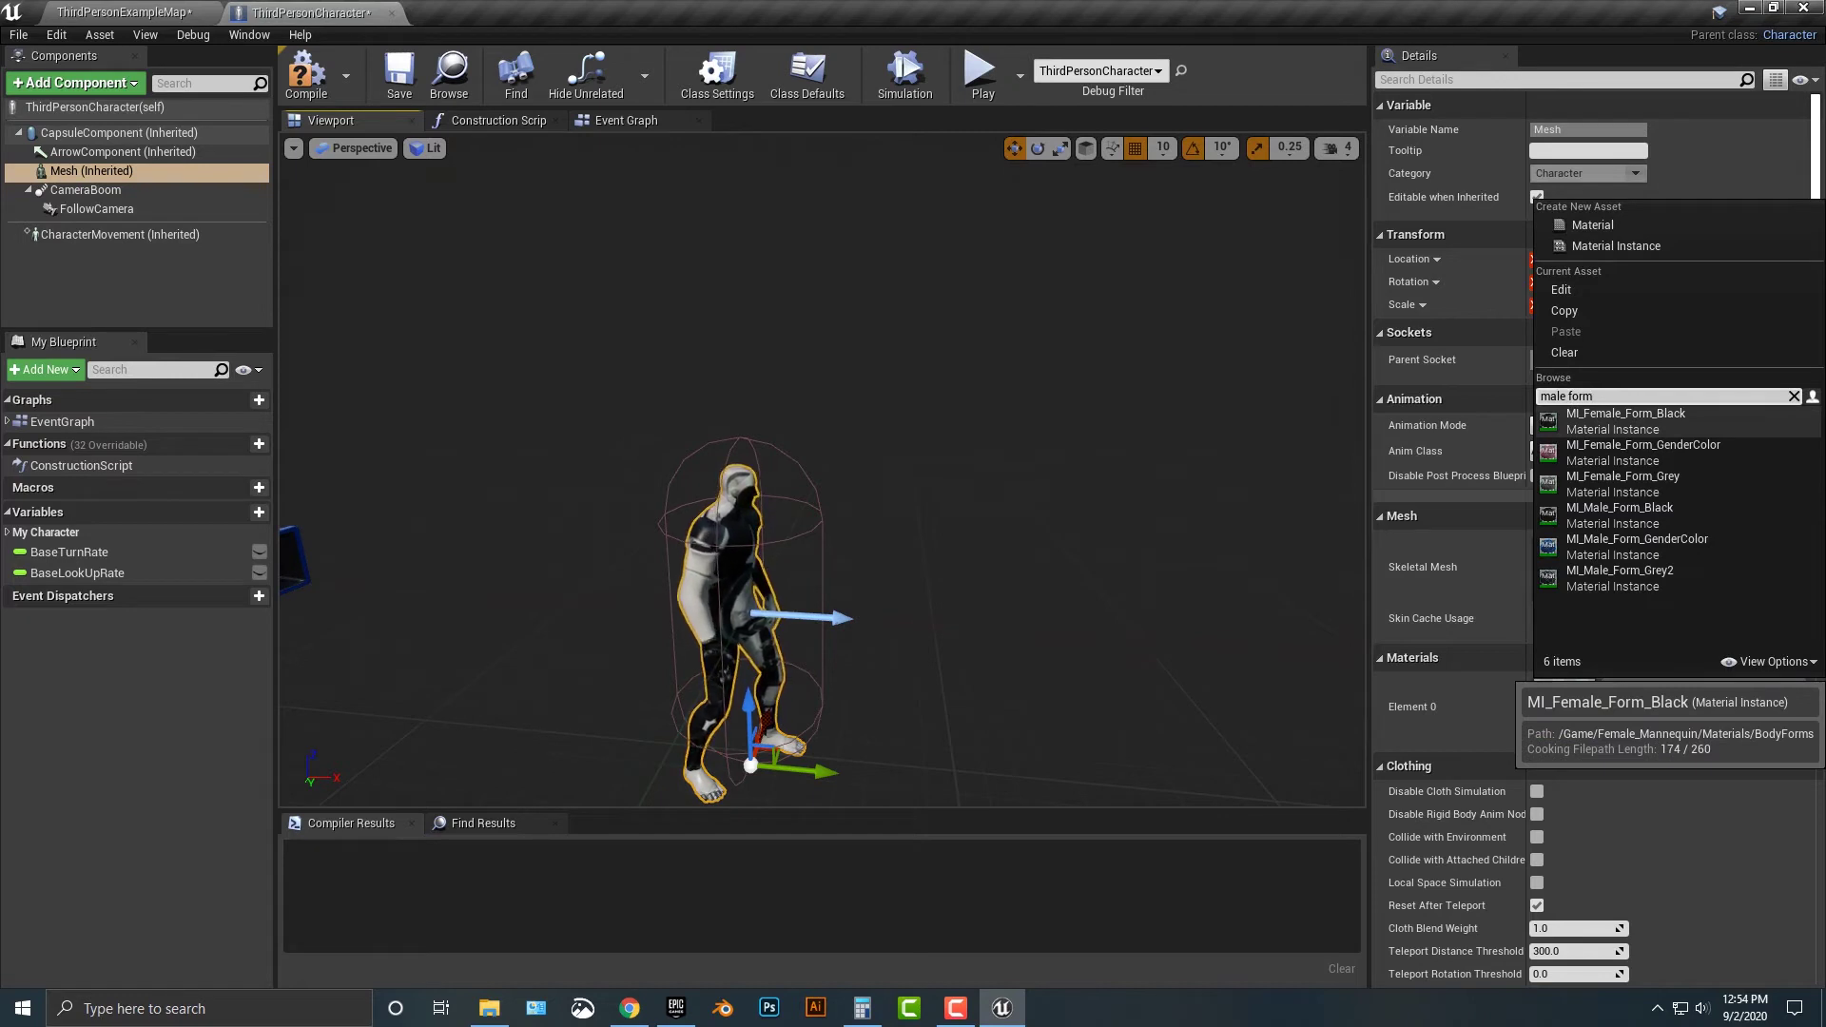
key(Down)
key(Down)
key(Down)
key(Down)
key(Up)
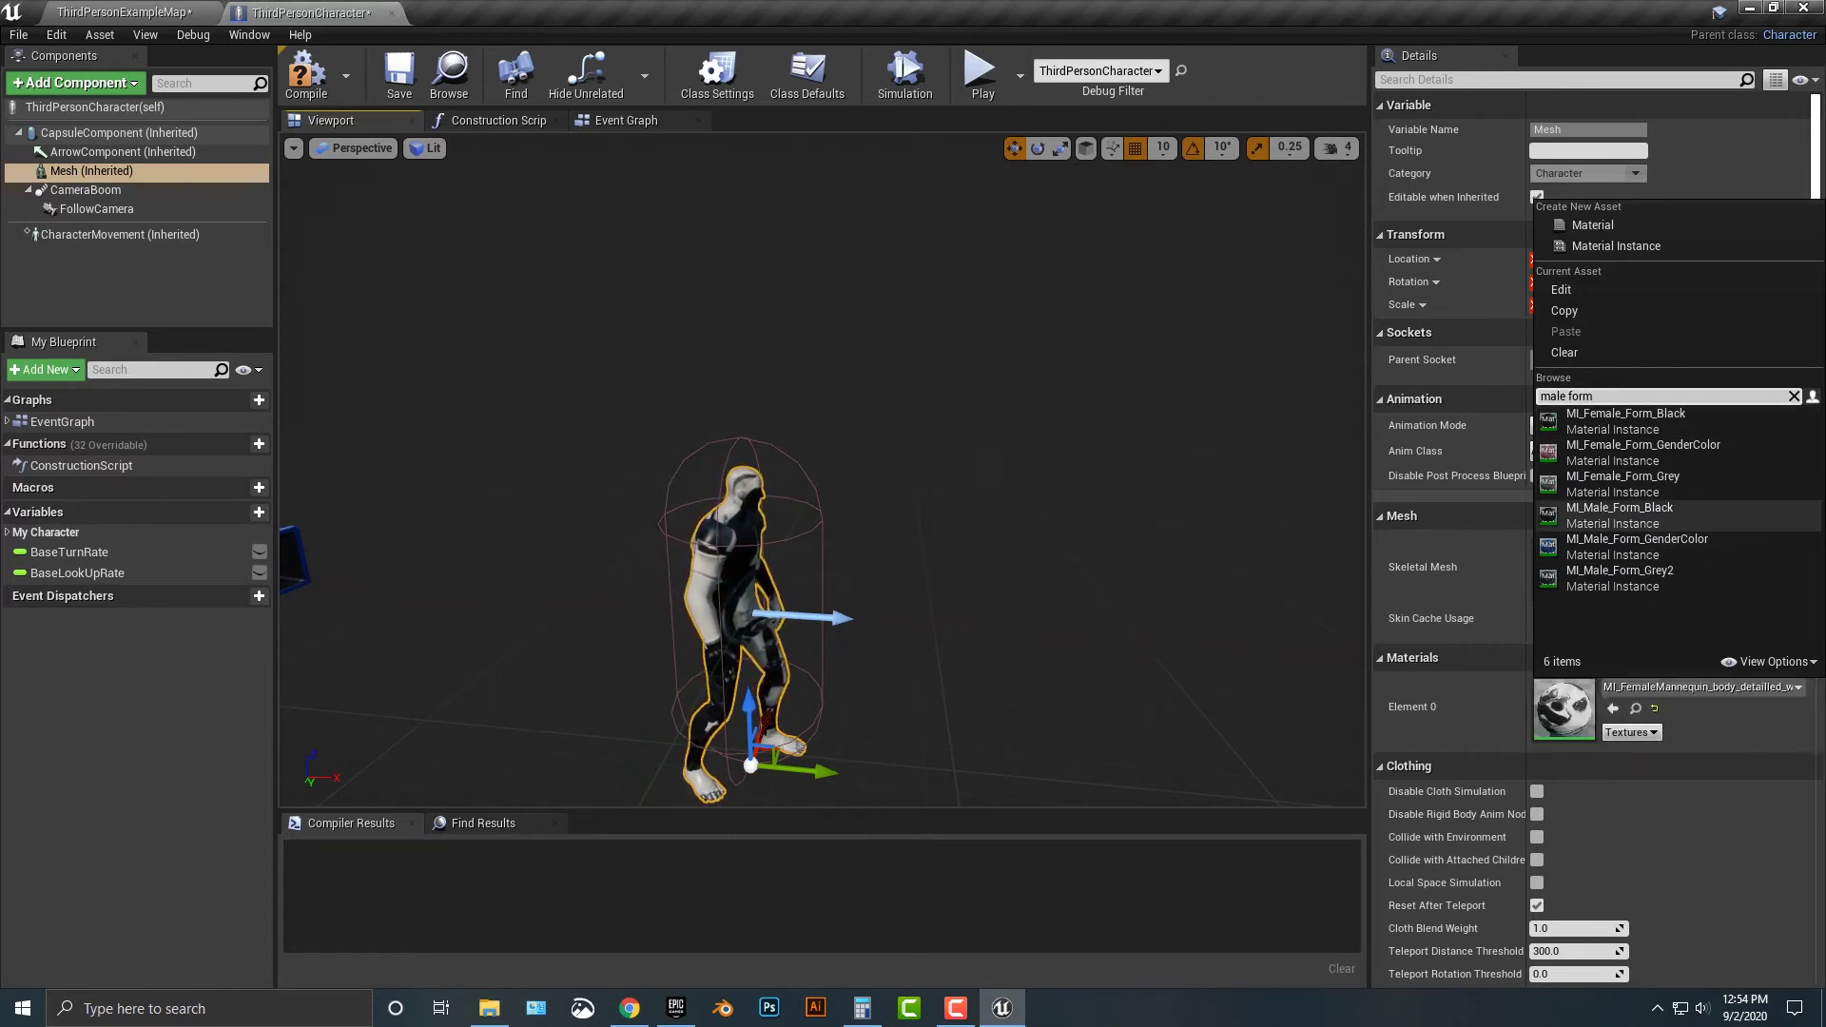
key(Return)
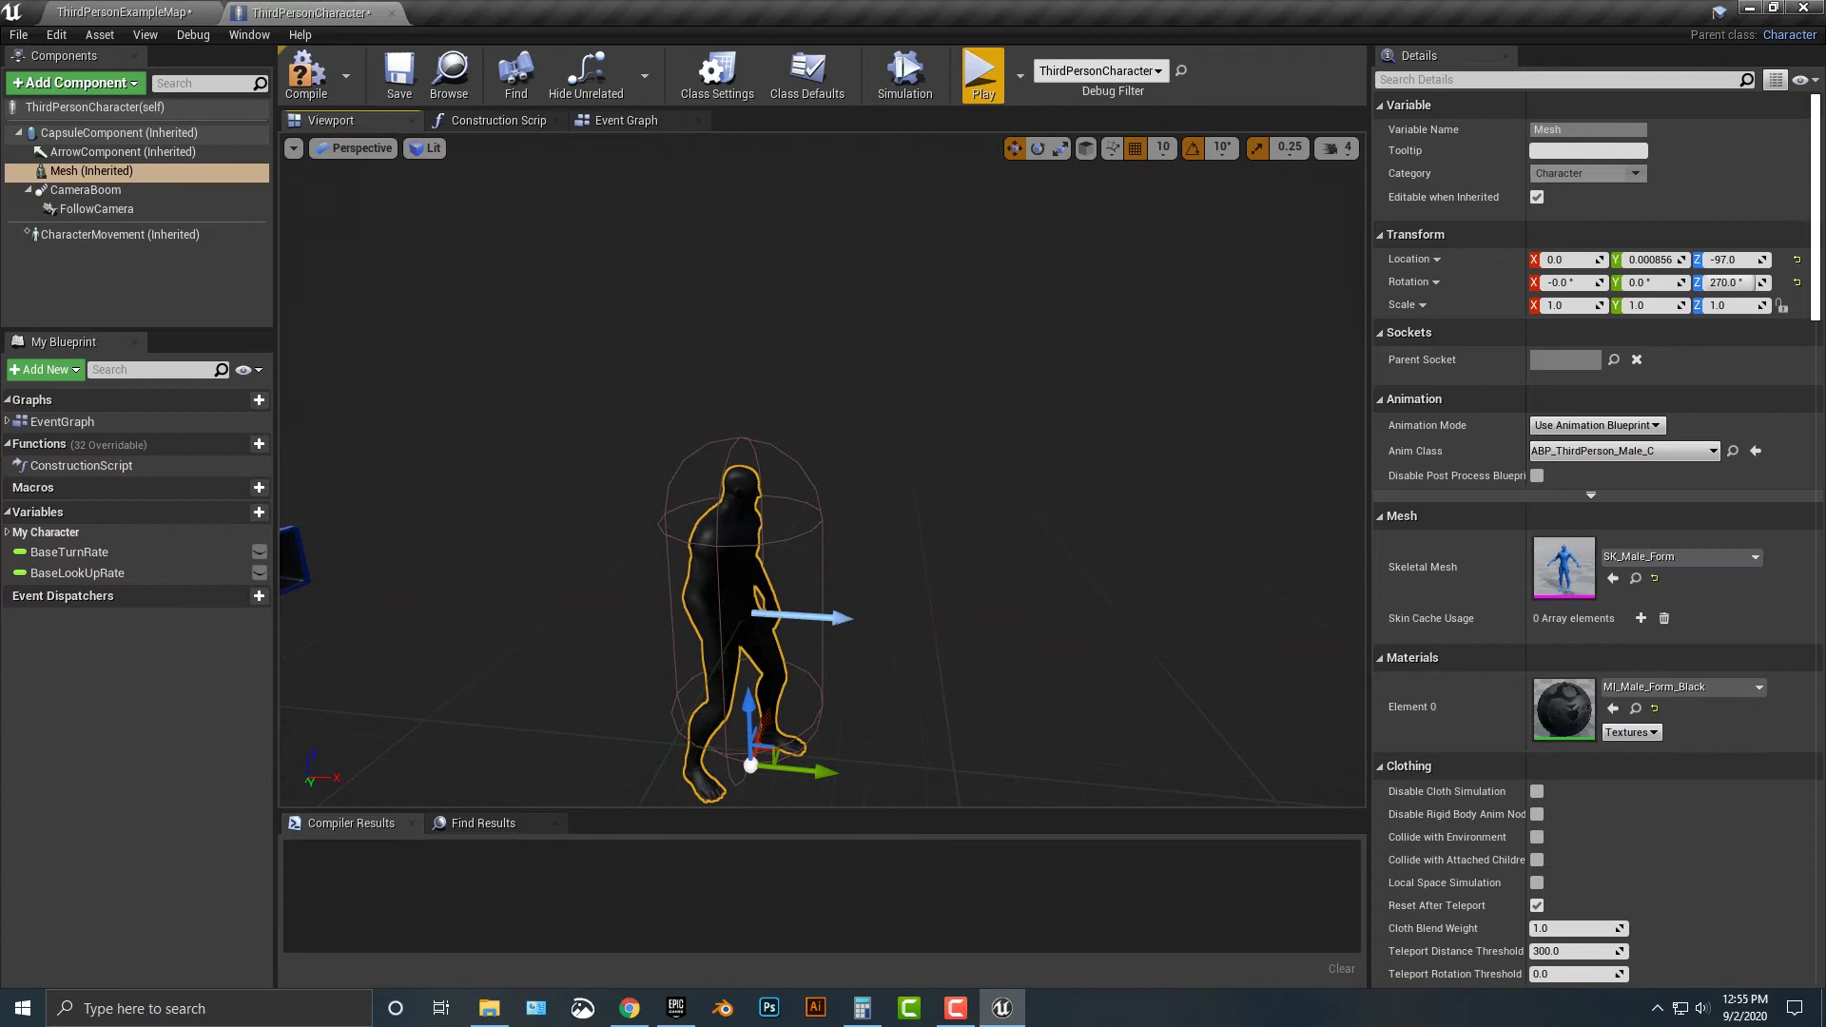
- Play the level with the black male form, run and jump around the map, and stop the preview
click(983, 74)
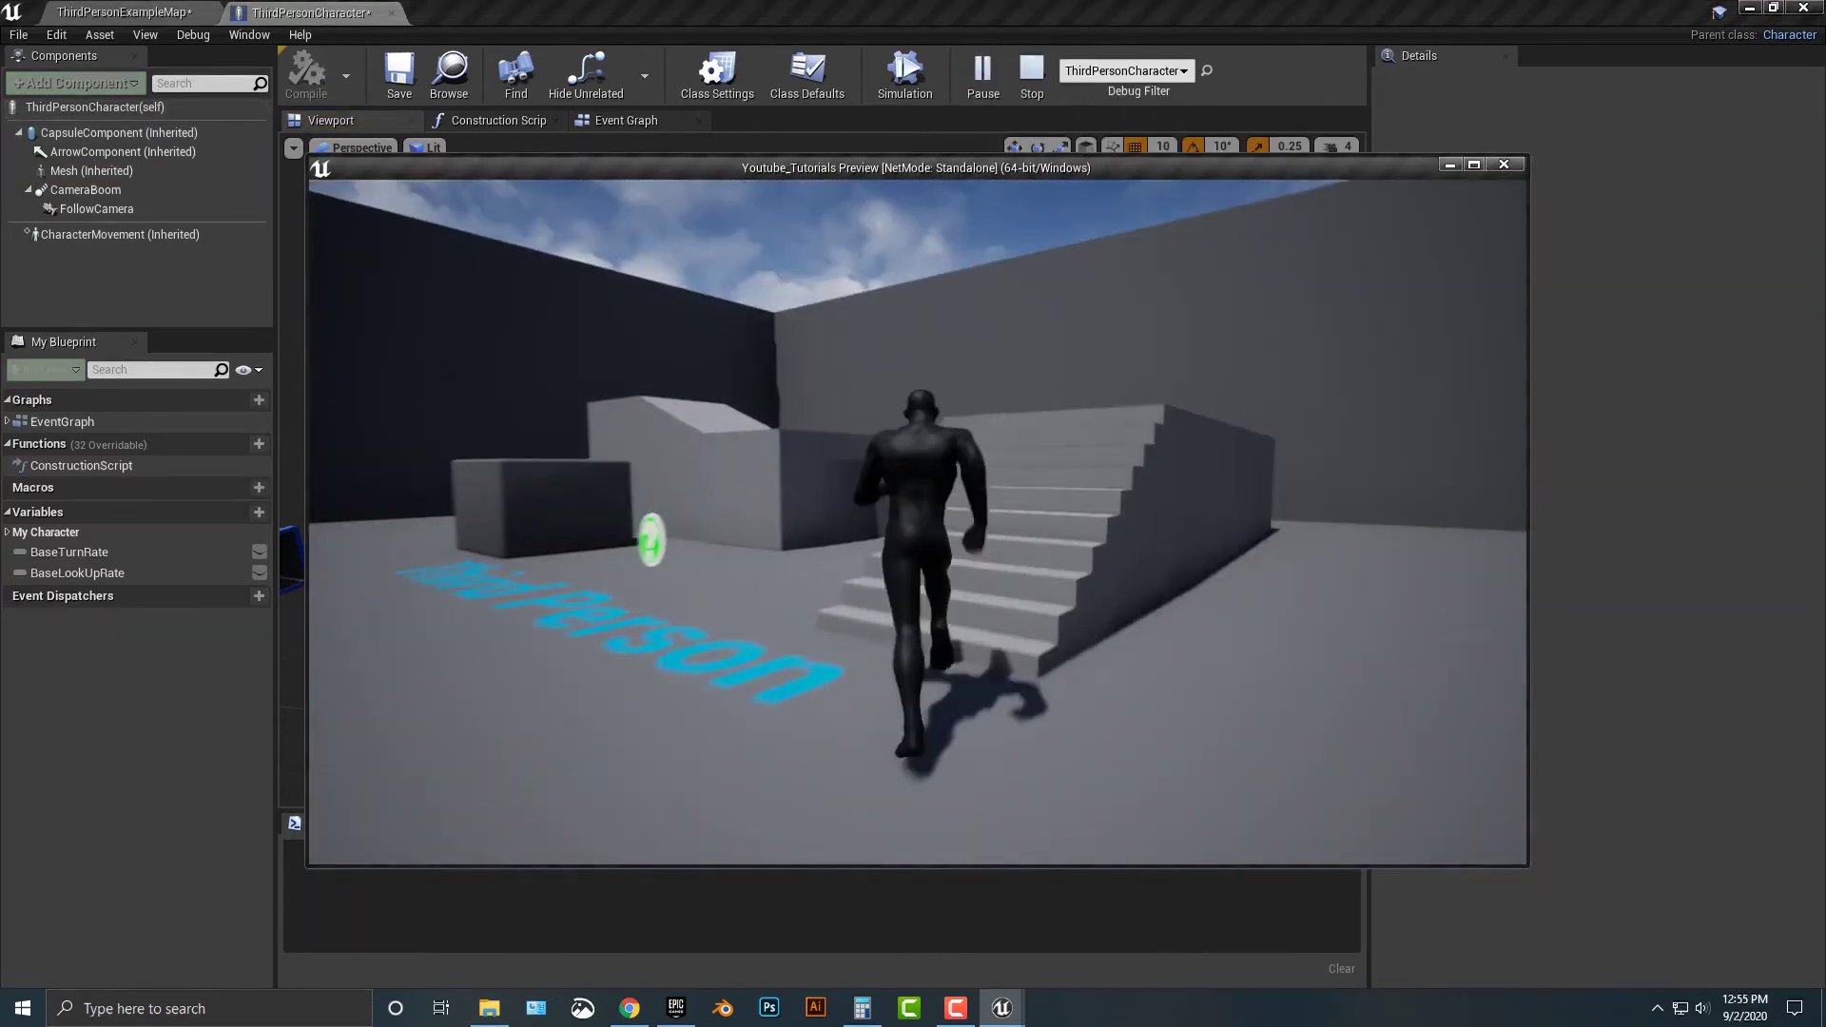
key(w)
key(space)
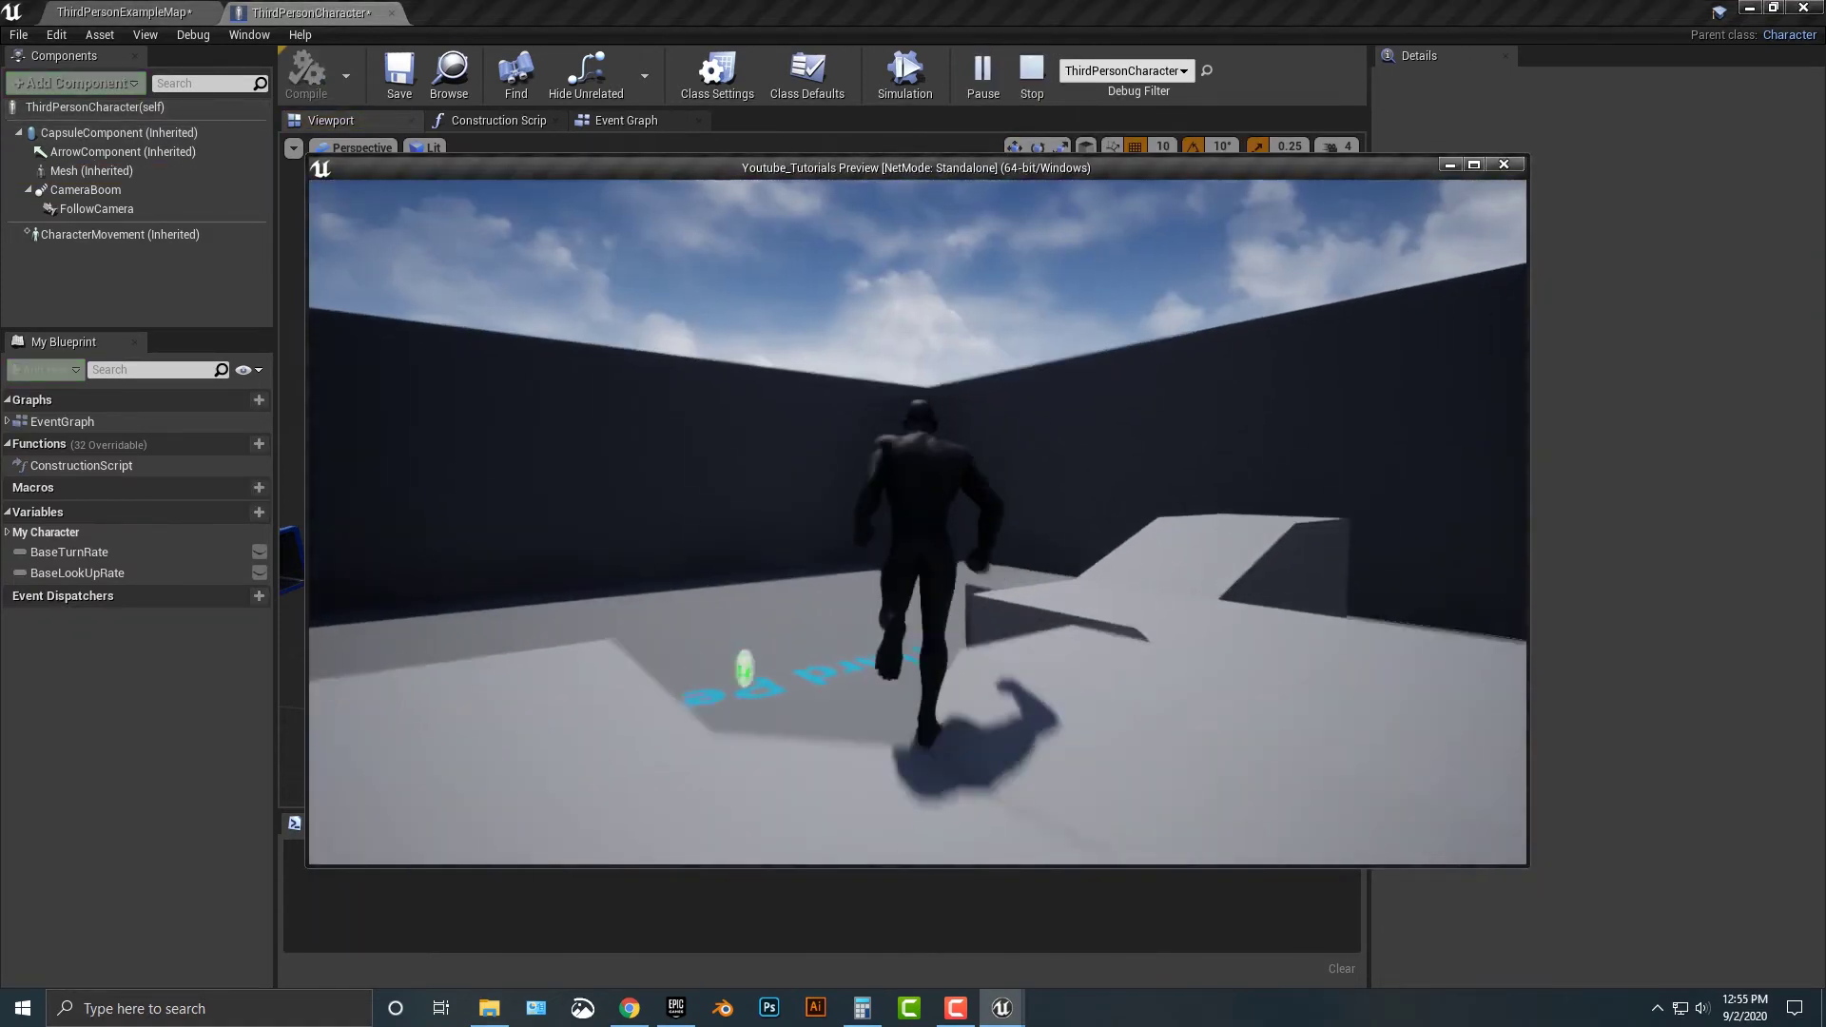
key(w)
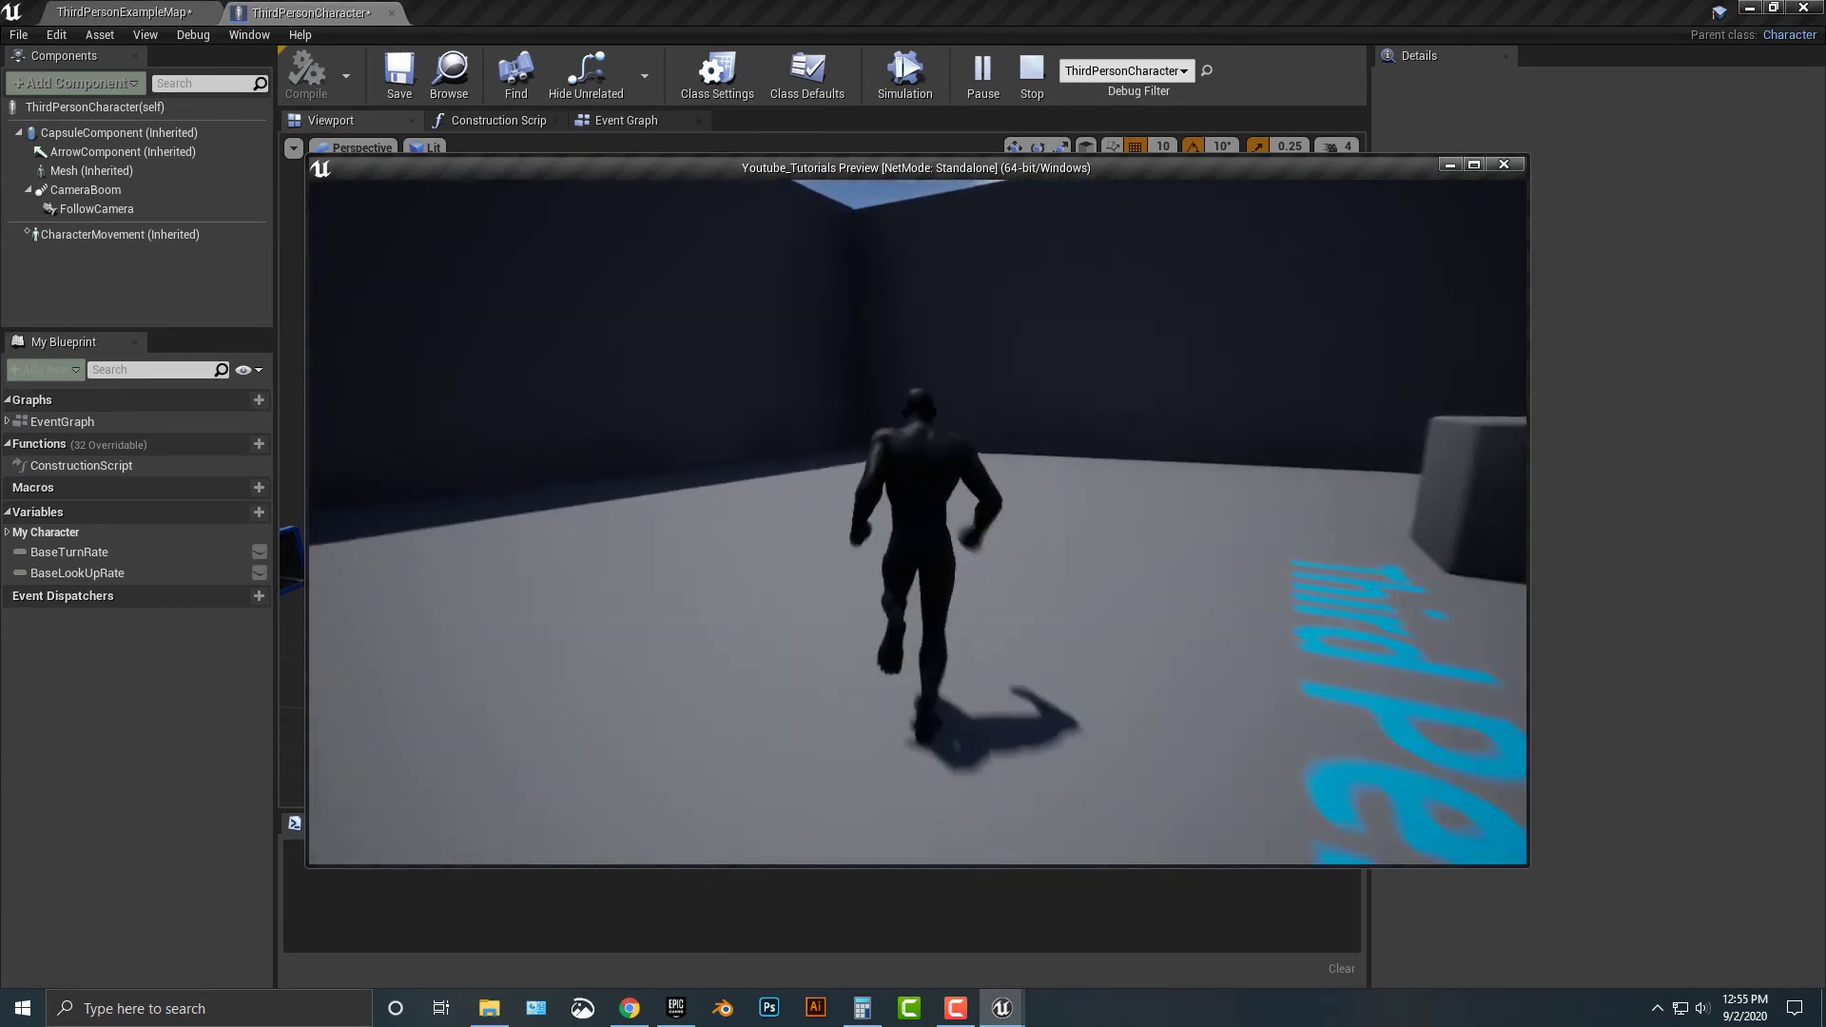
key(w)
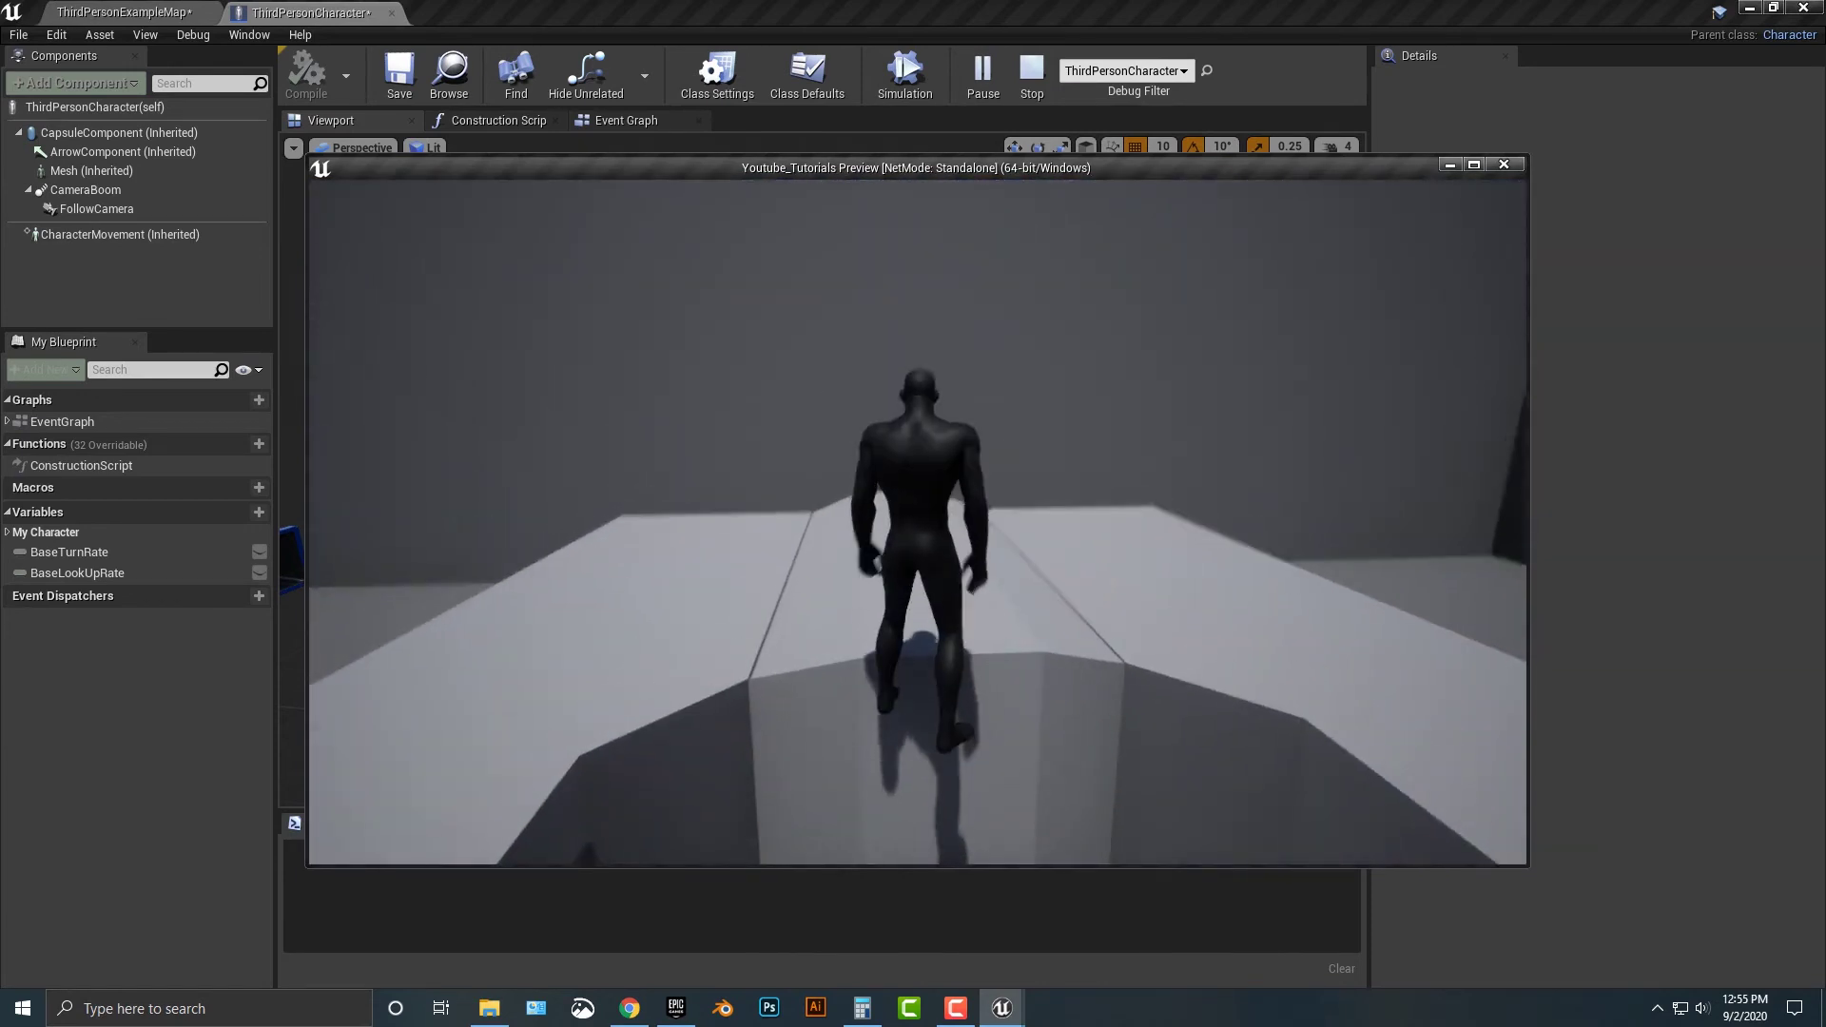
key(w)
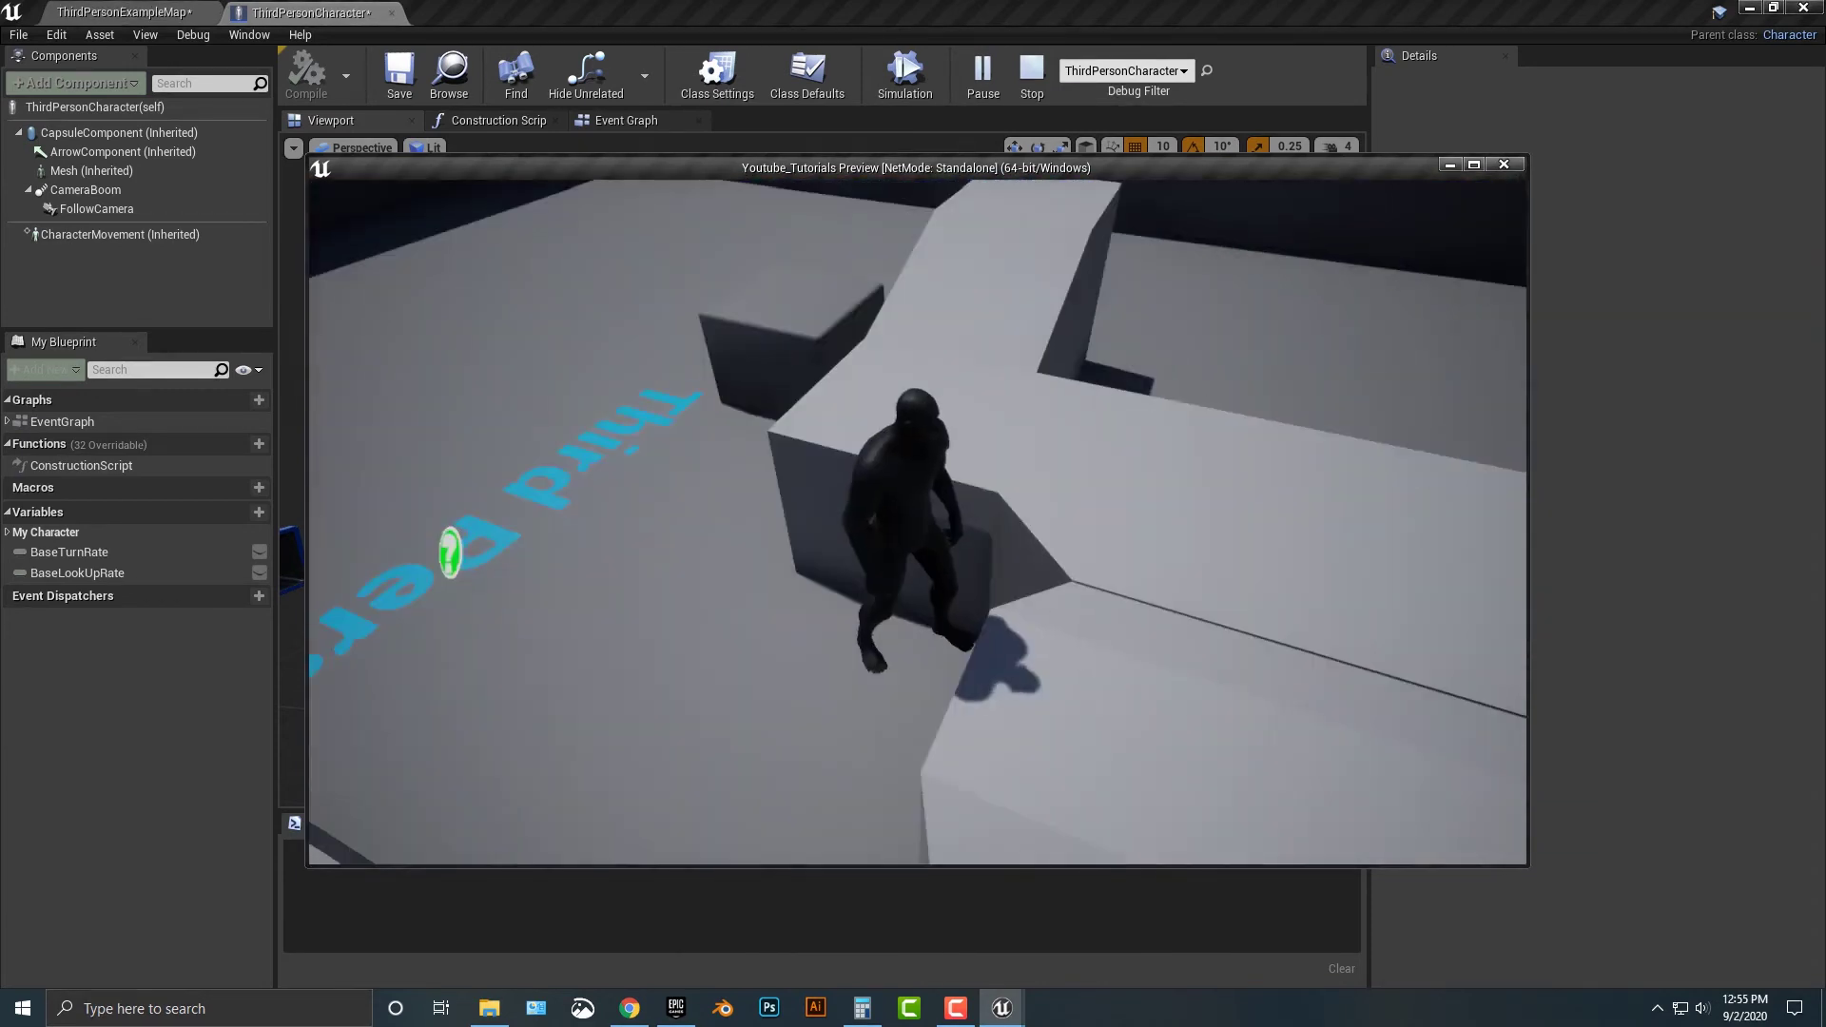
key(Escape)
- Return to the level editor, browse the Female_Mannequin materials to the BodyForms folder, and select MI_Male_Form_GenderColor
key(ctrl+Tab)
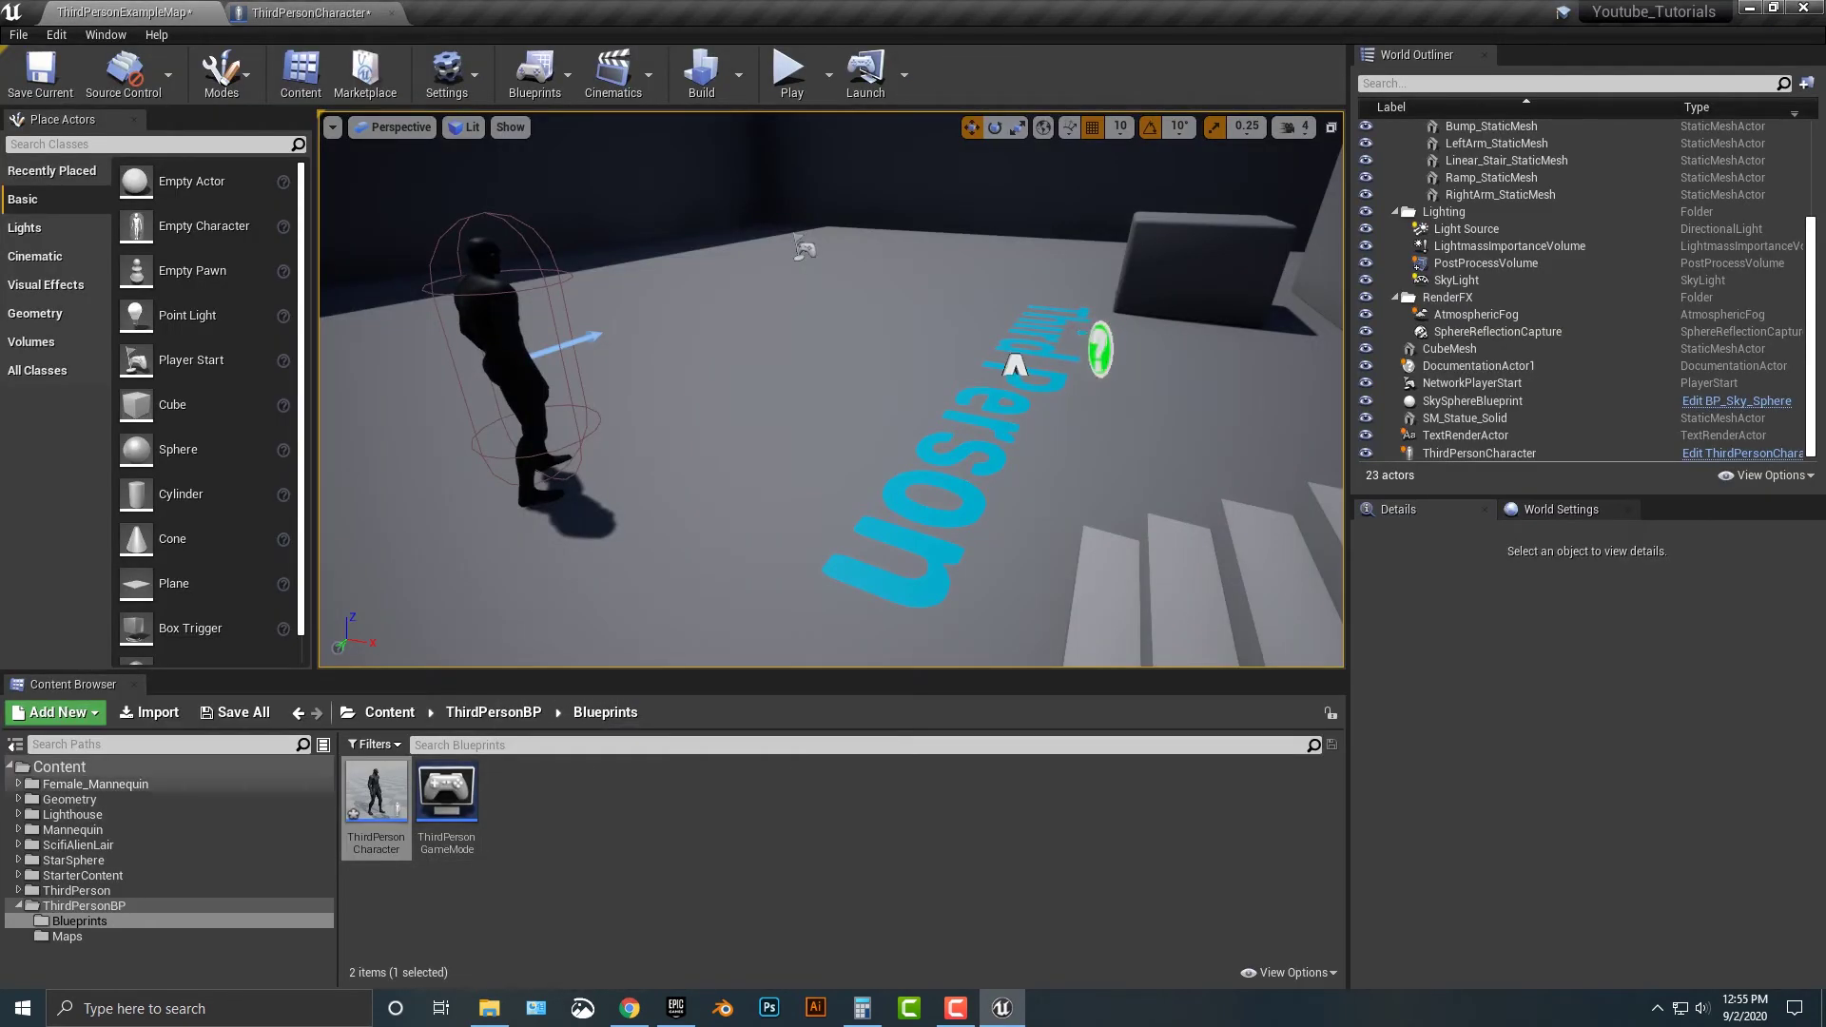
click(96, 784)
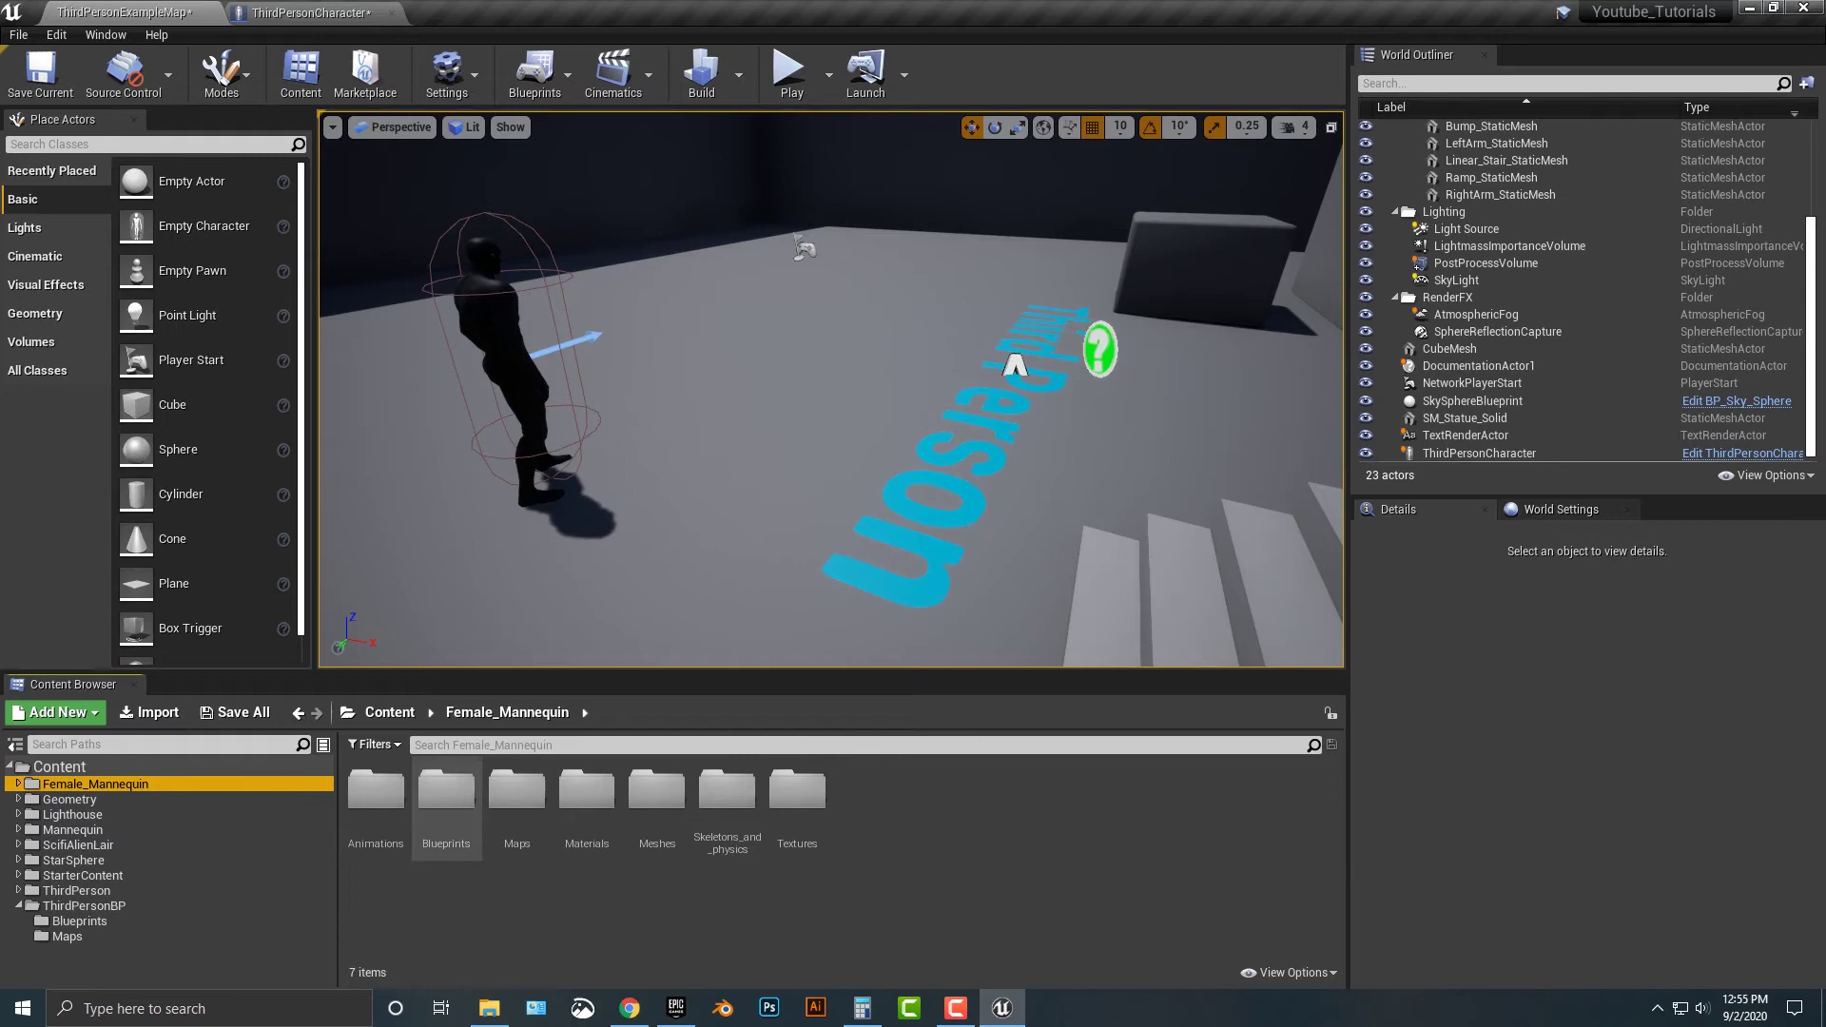
double_click(587, 799)
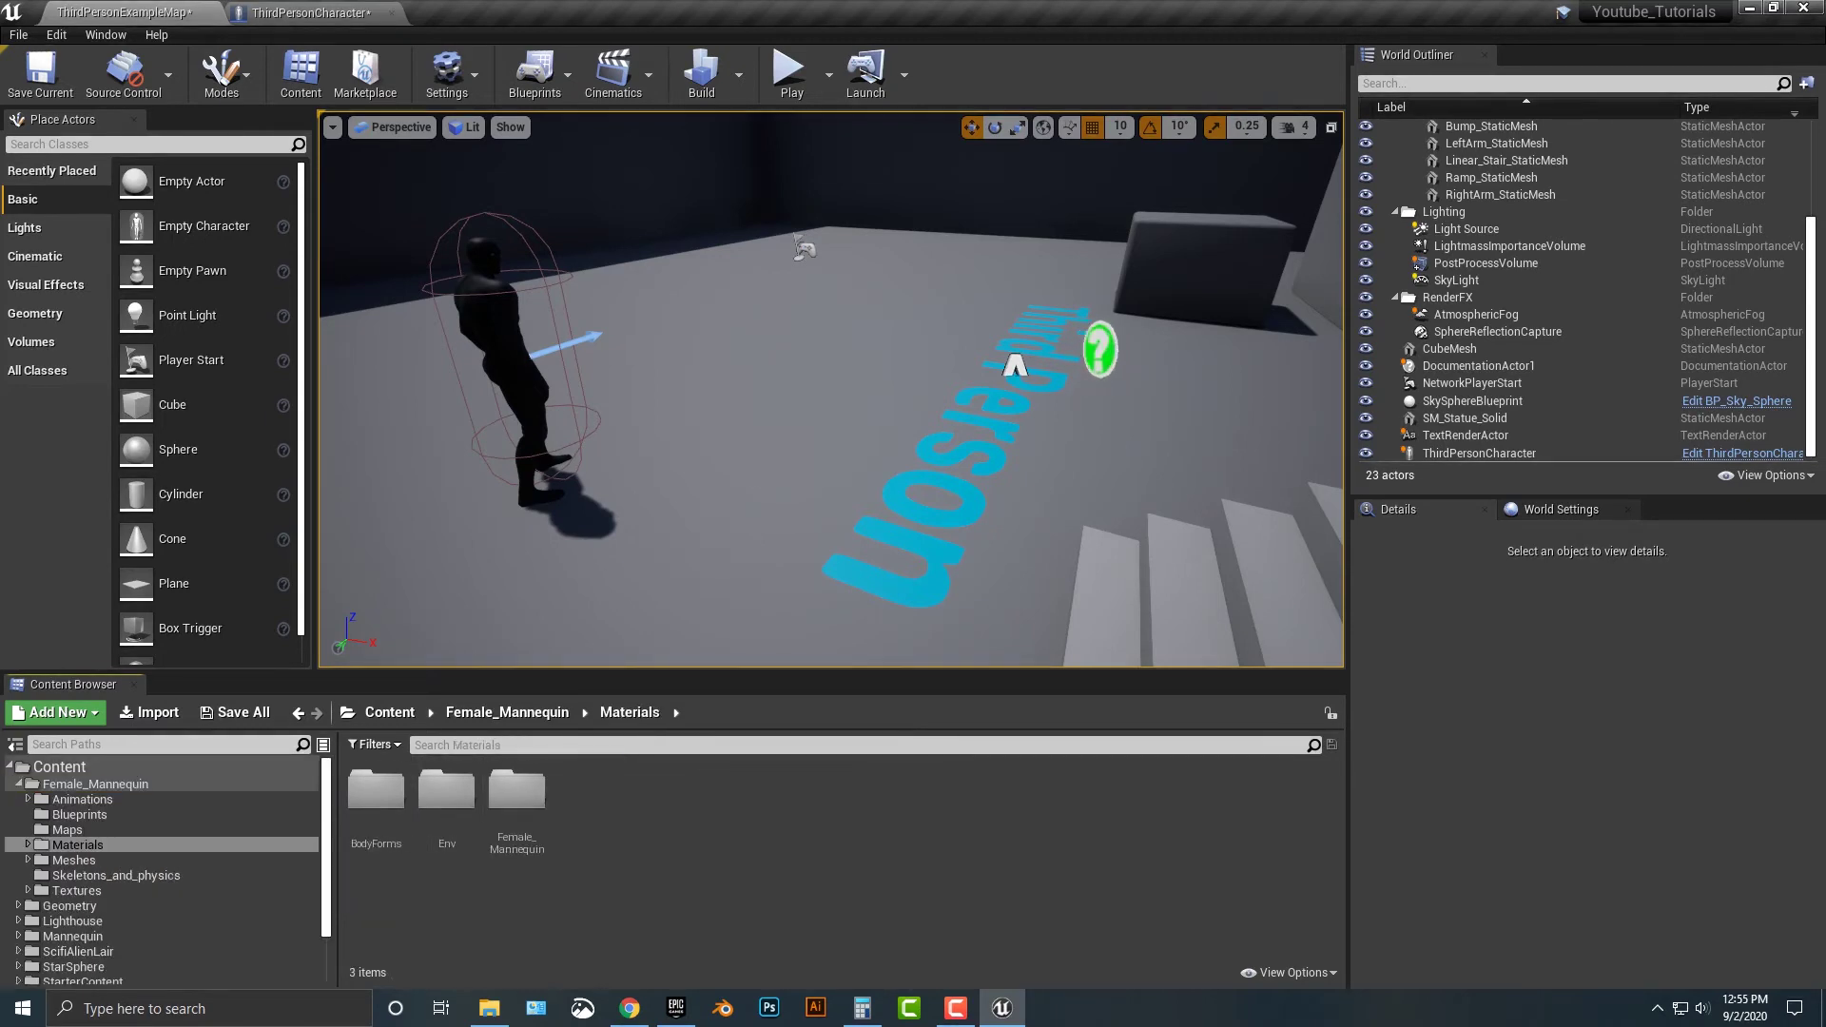
double_click(516, 790)
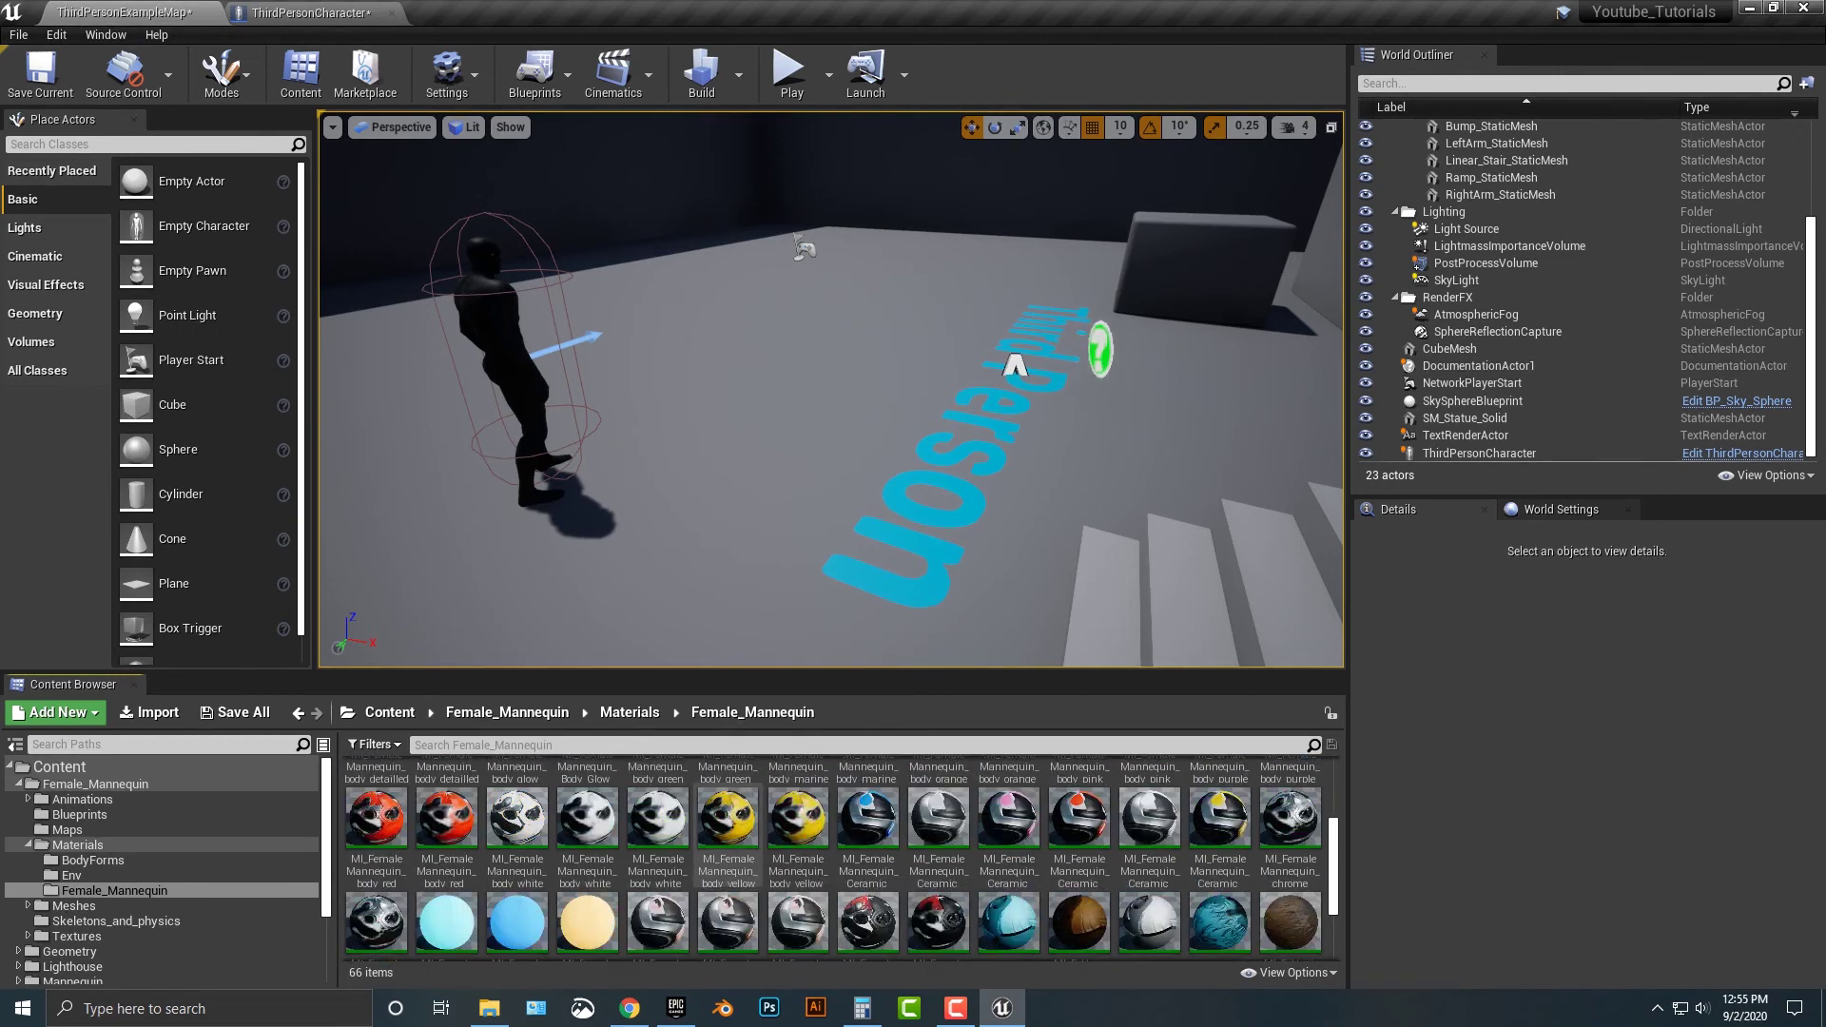
click(92, 860)
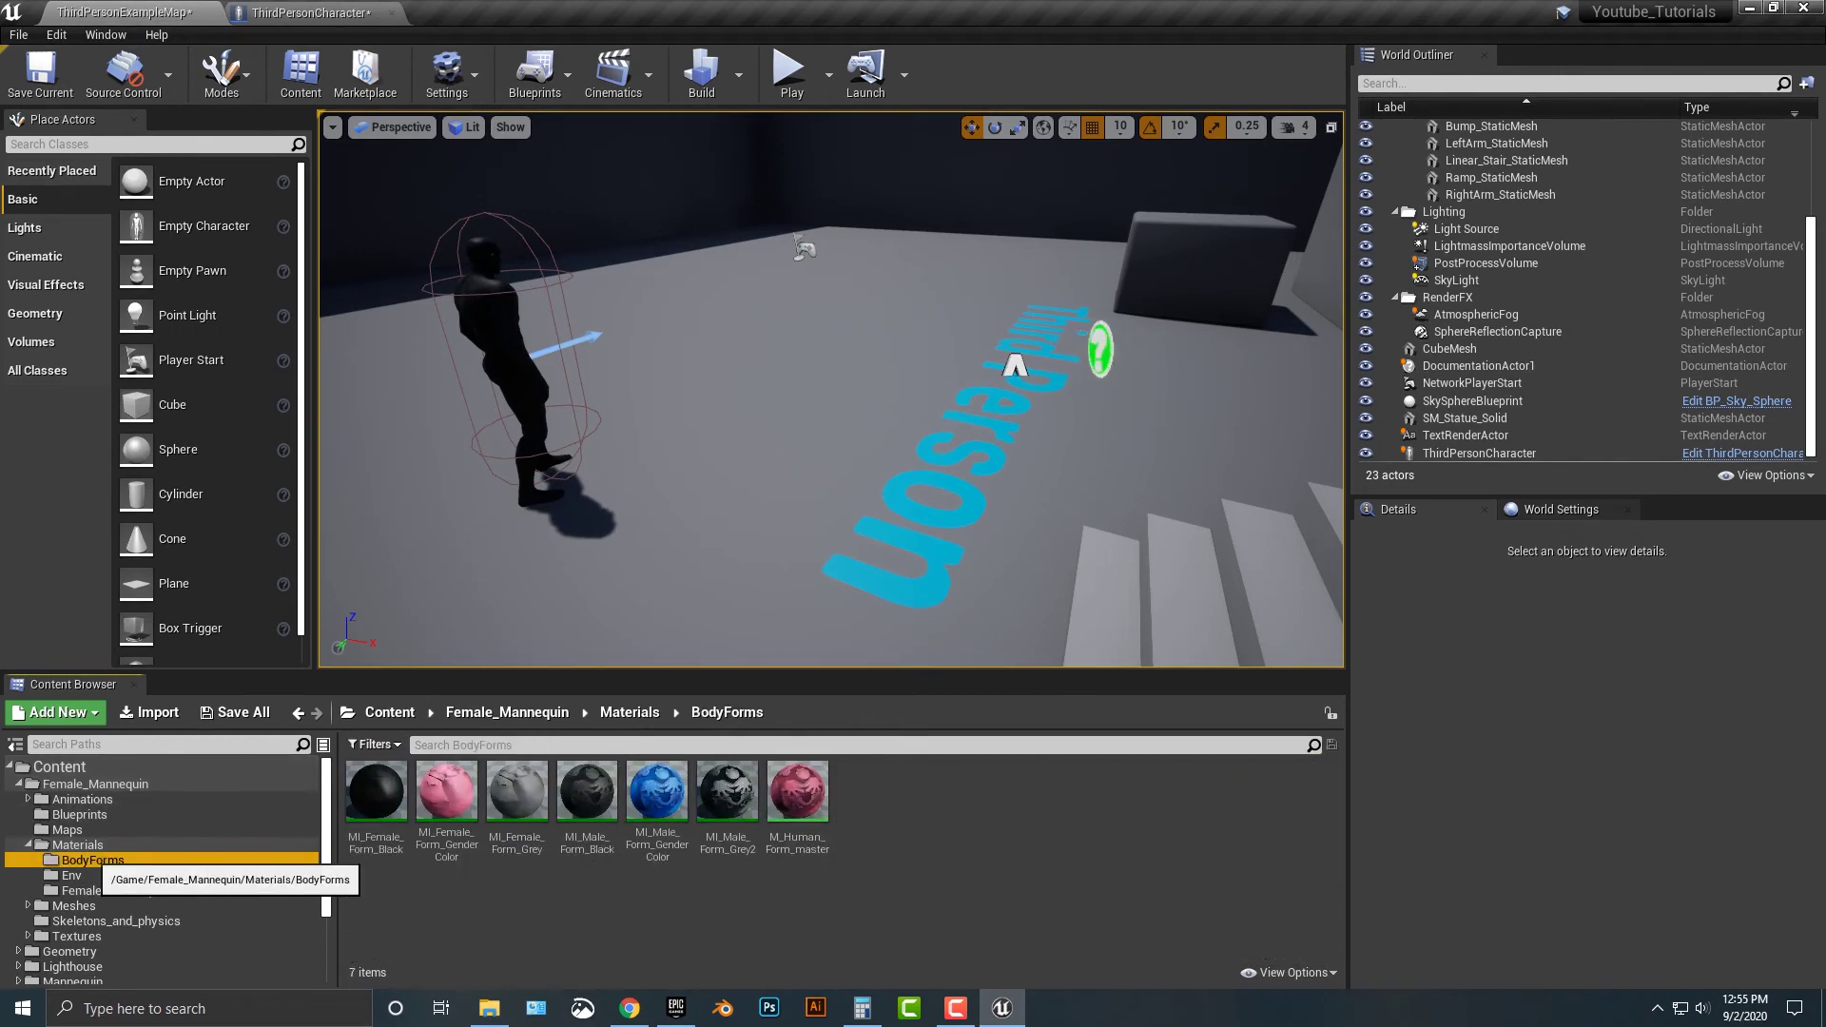
click(377, 799)
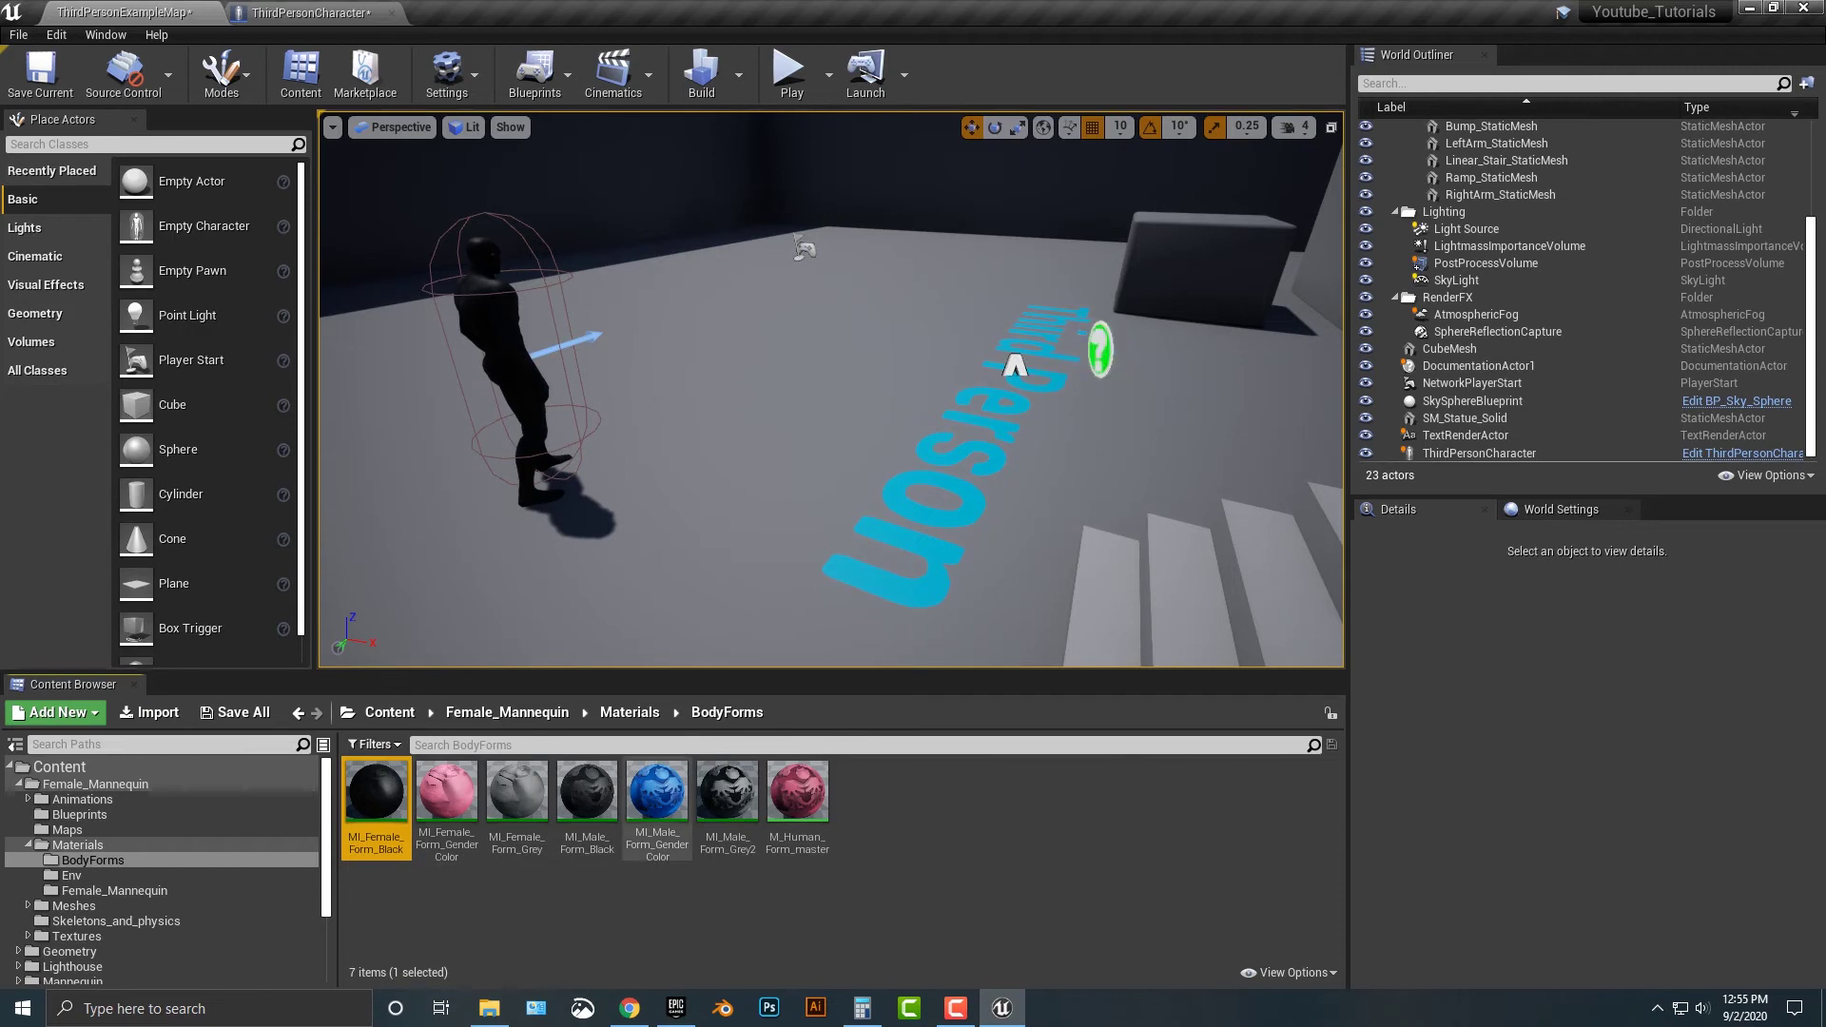
click(657, 799)
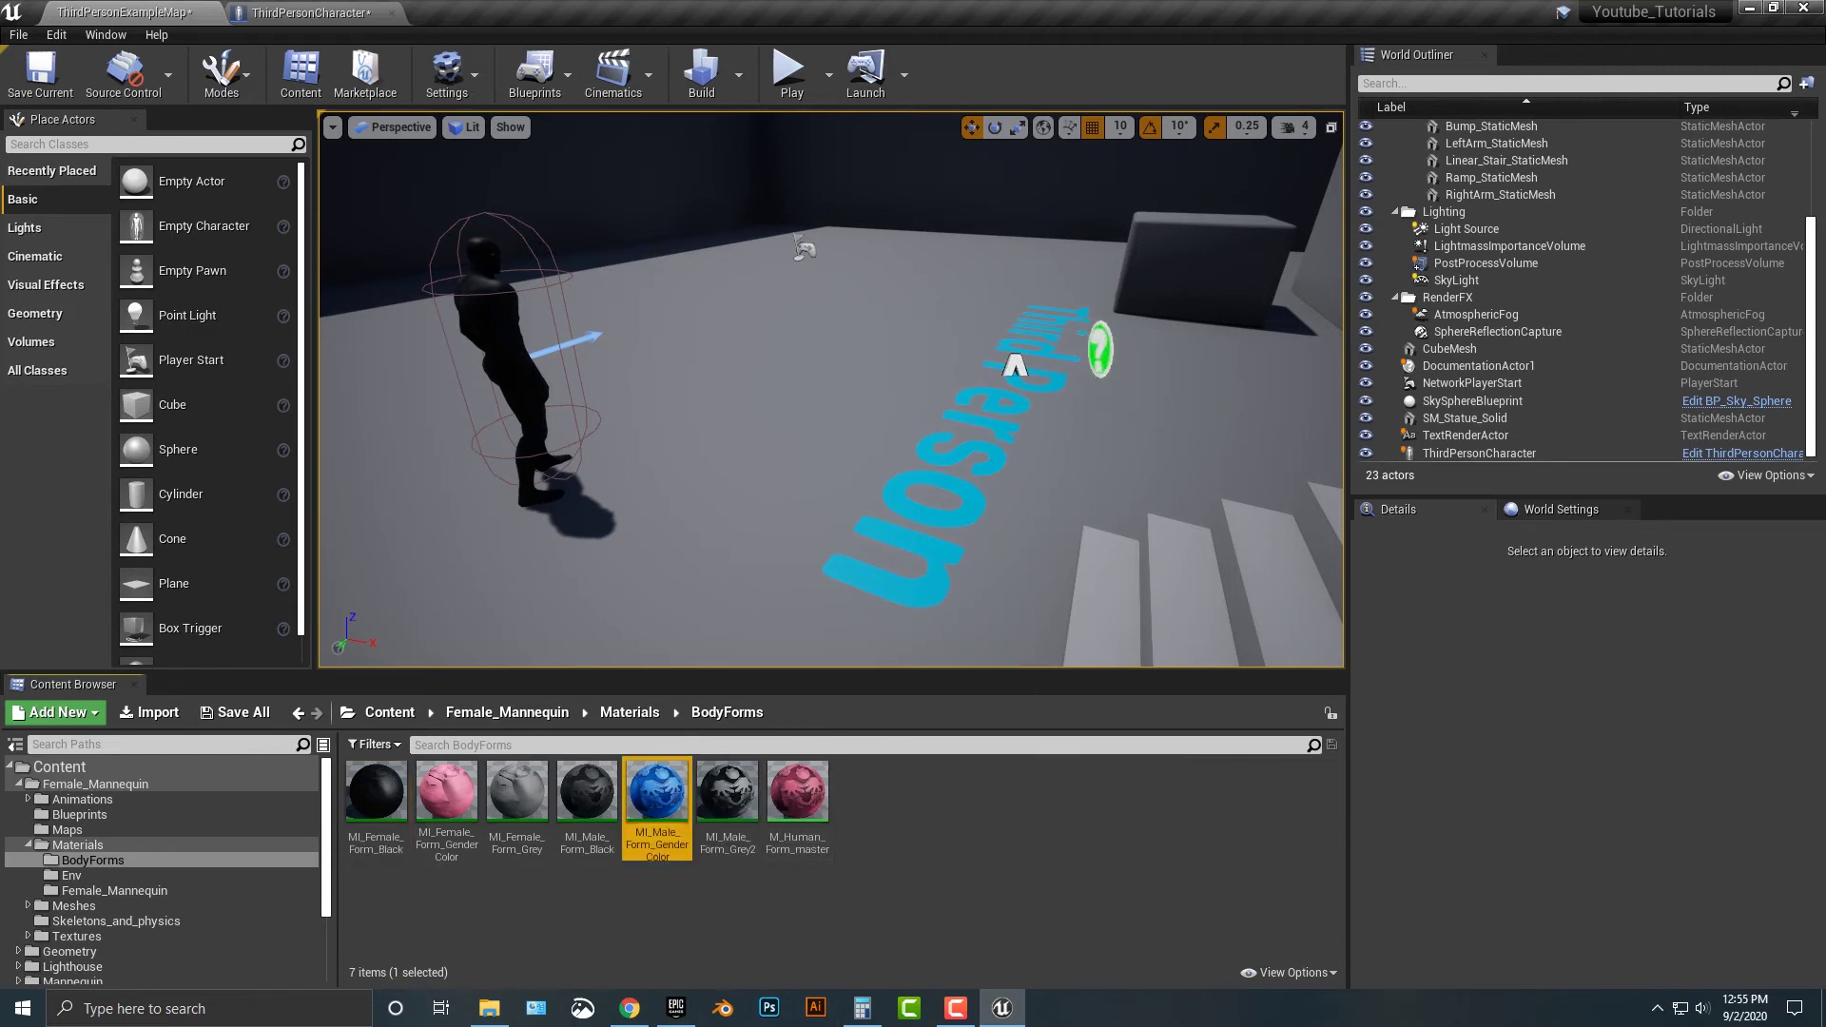
mouse_move(797, 789)
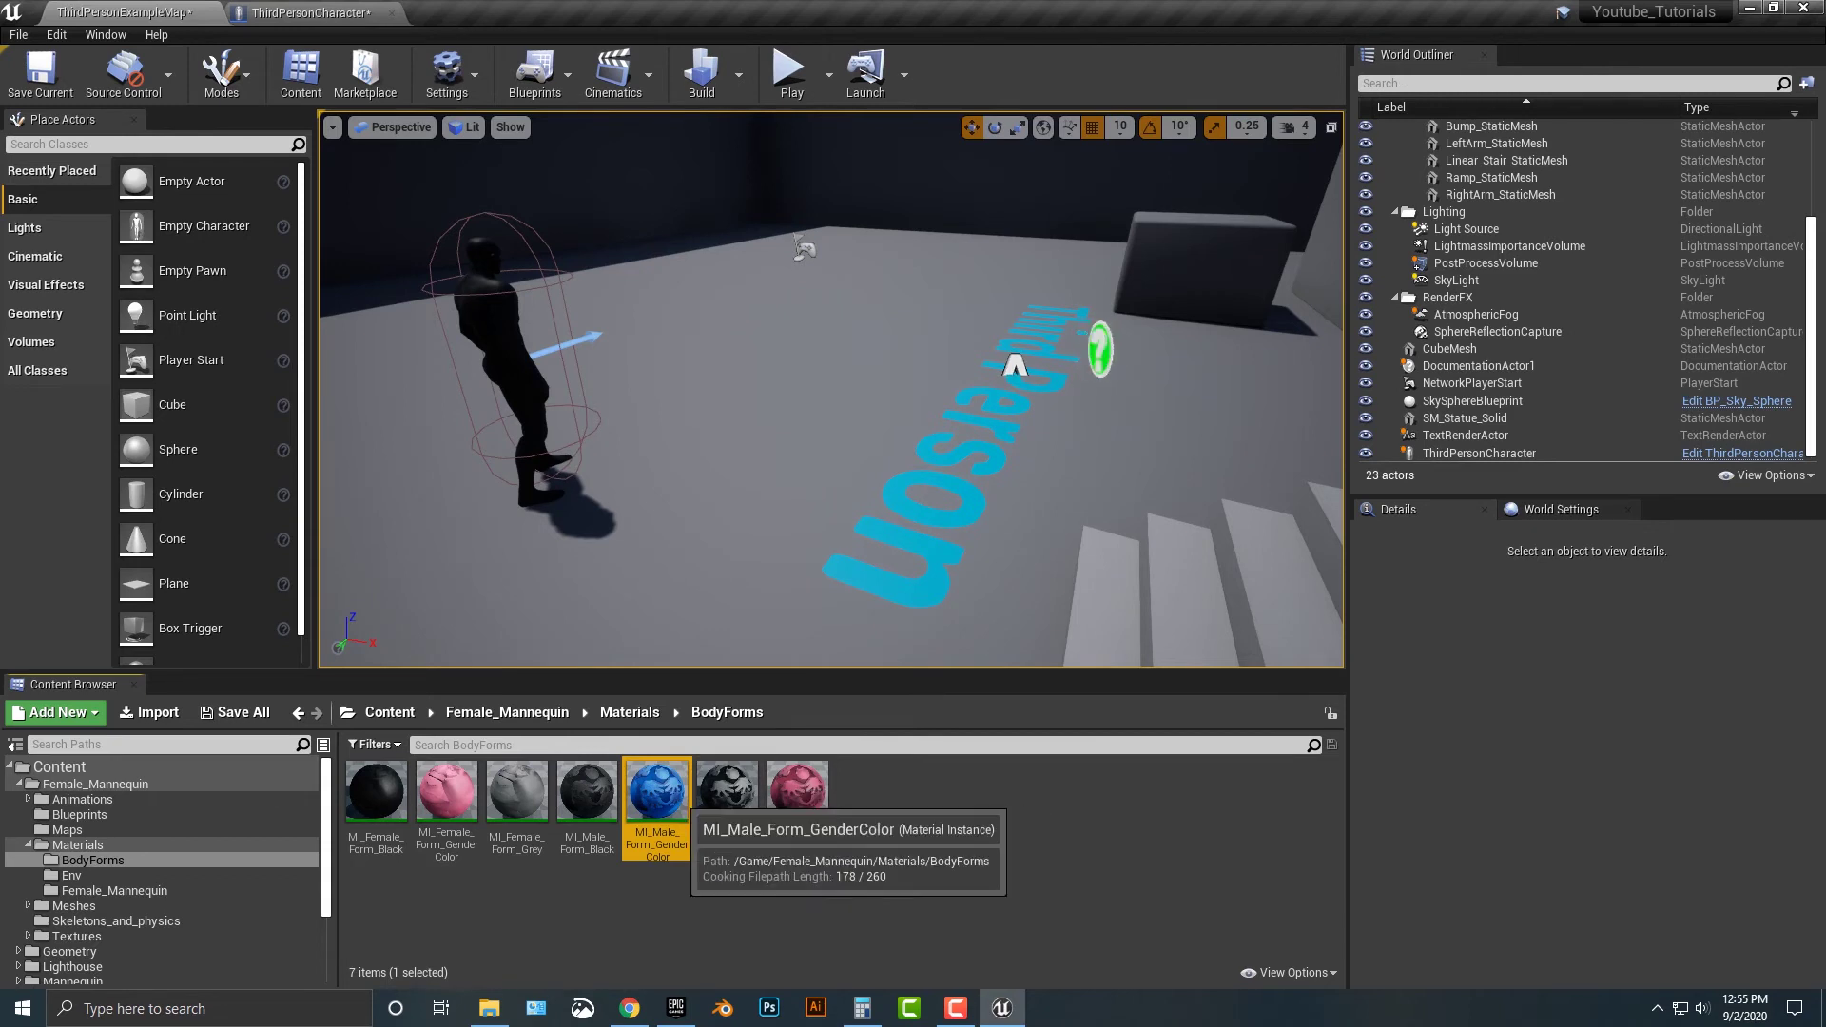
- Duplicate MI_Male_Form_GenderColor and name the copy MI_Male_Form_GenderColor_Orange
right_click(677, 807)
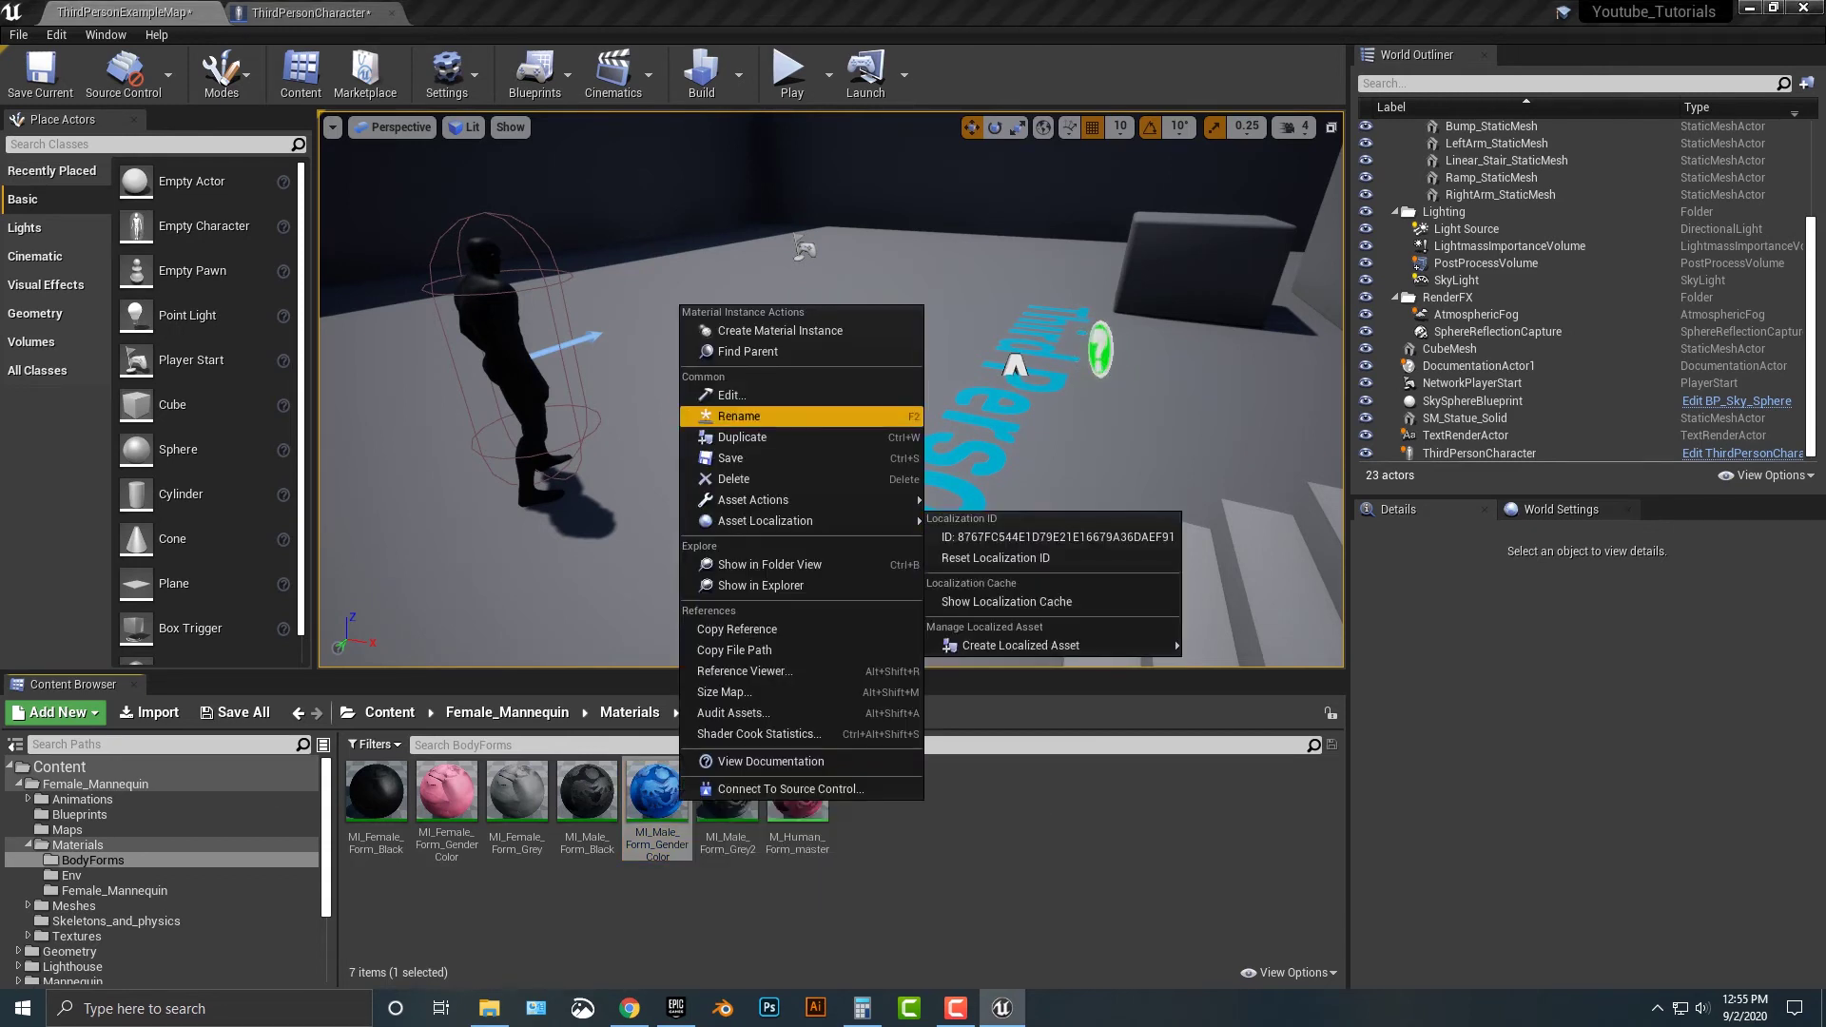
click(742, 436)
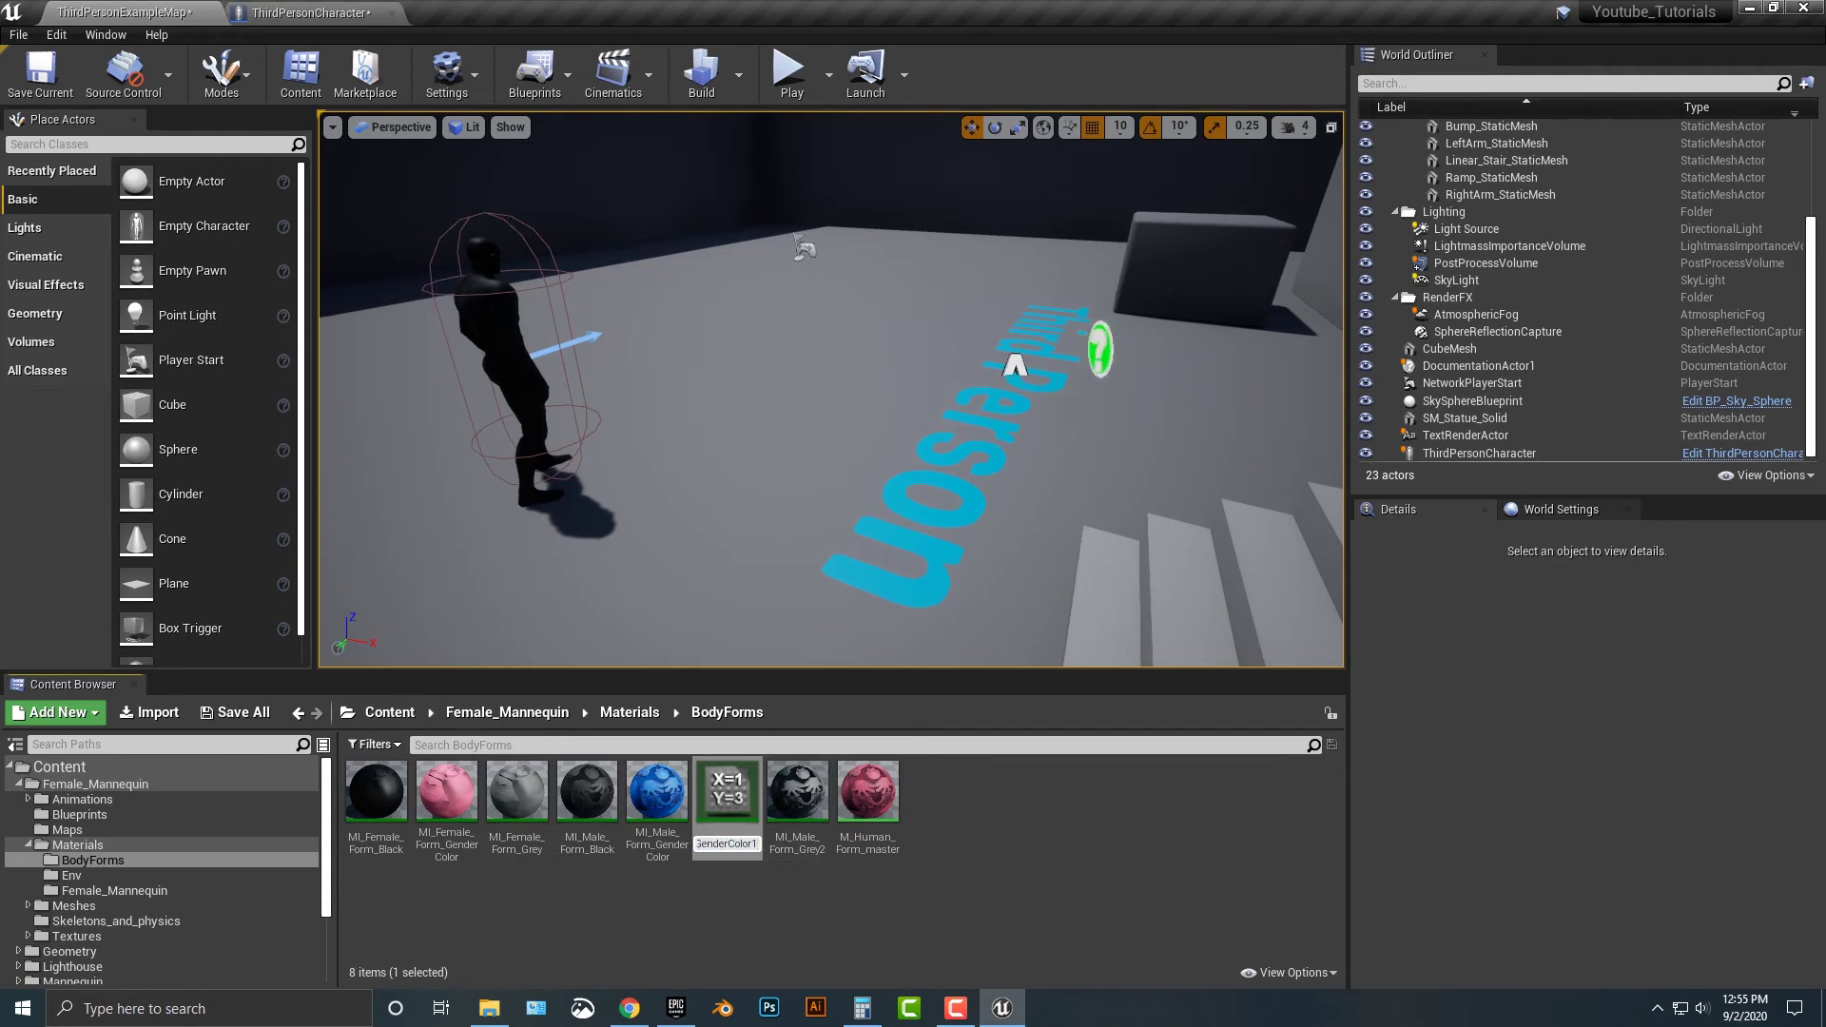
key(BackSpace)
text(_)
text(Orange)
key(Return)
- Open MI_Male_Form_GenderColor_Orange, set its Color parameter to orange (hex sRGB FD7700FF), and save the material instance
double_click(728, 790)
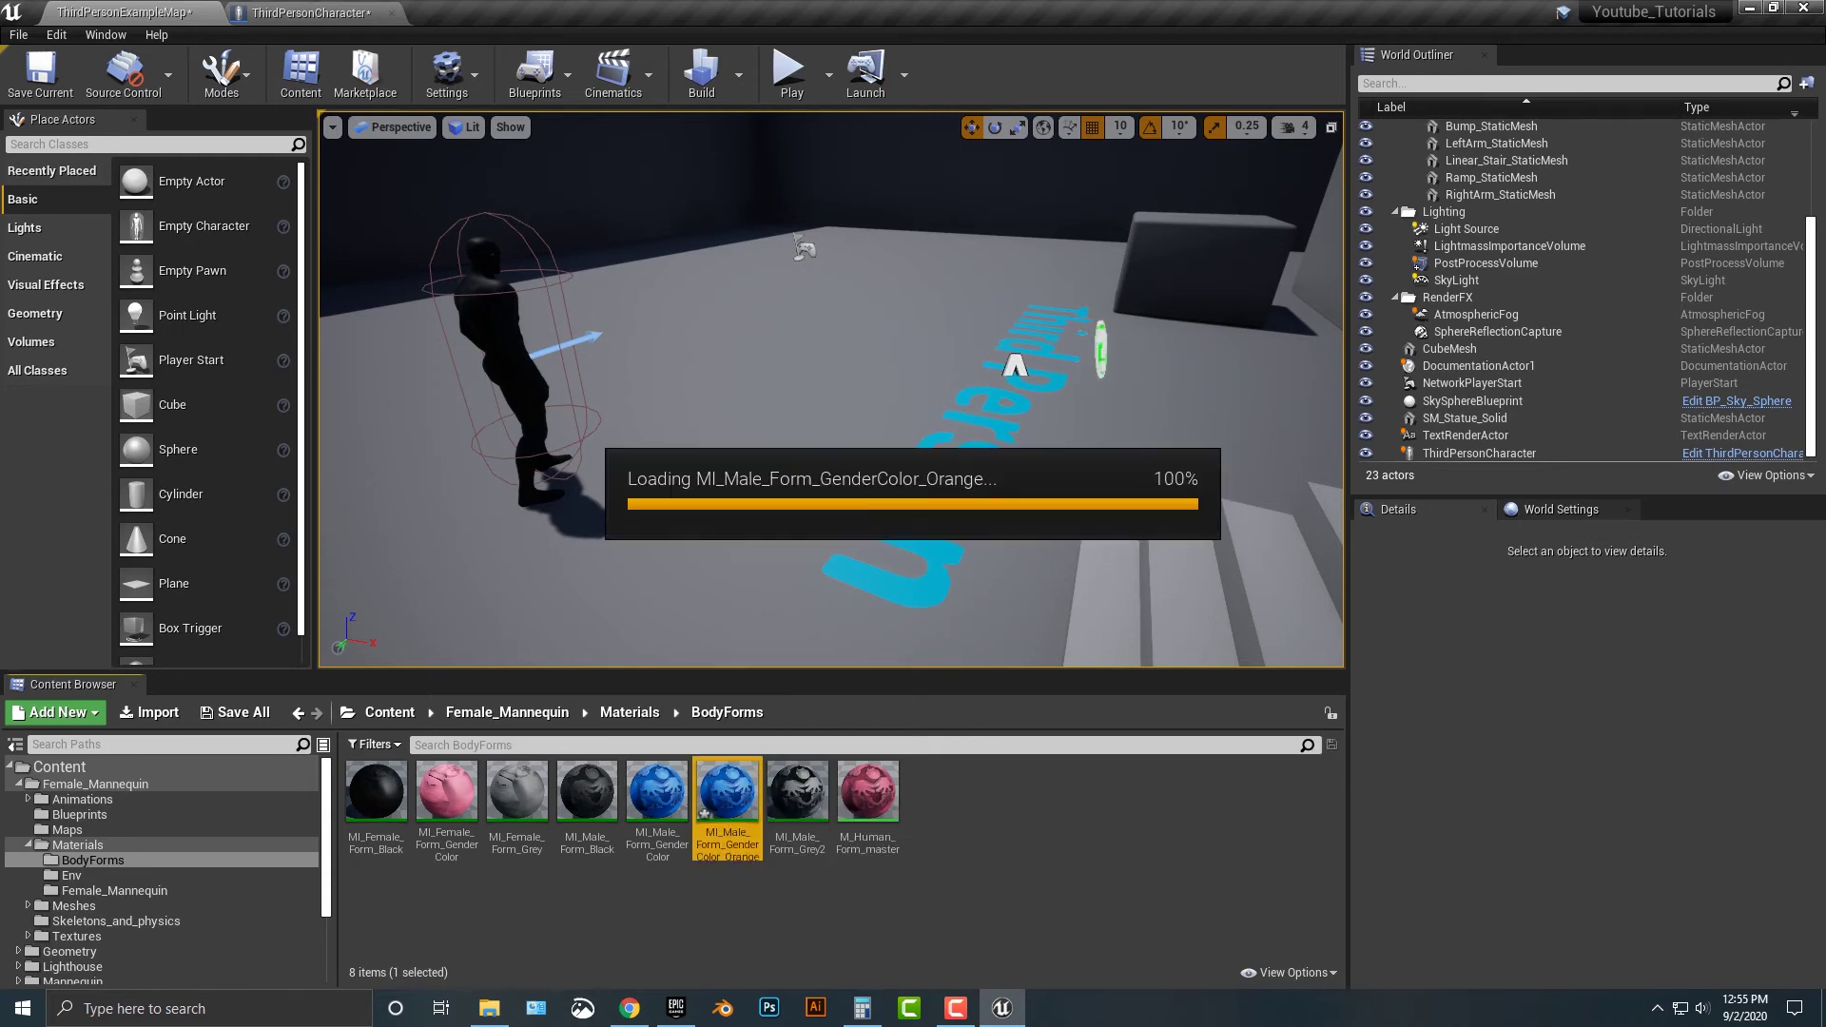
scroll(637, 549, down, 5)
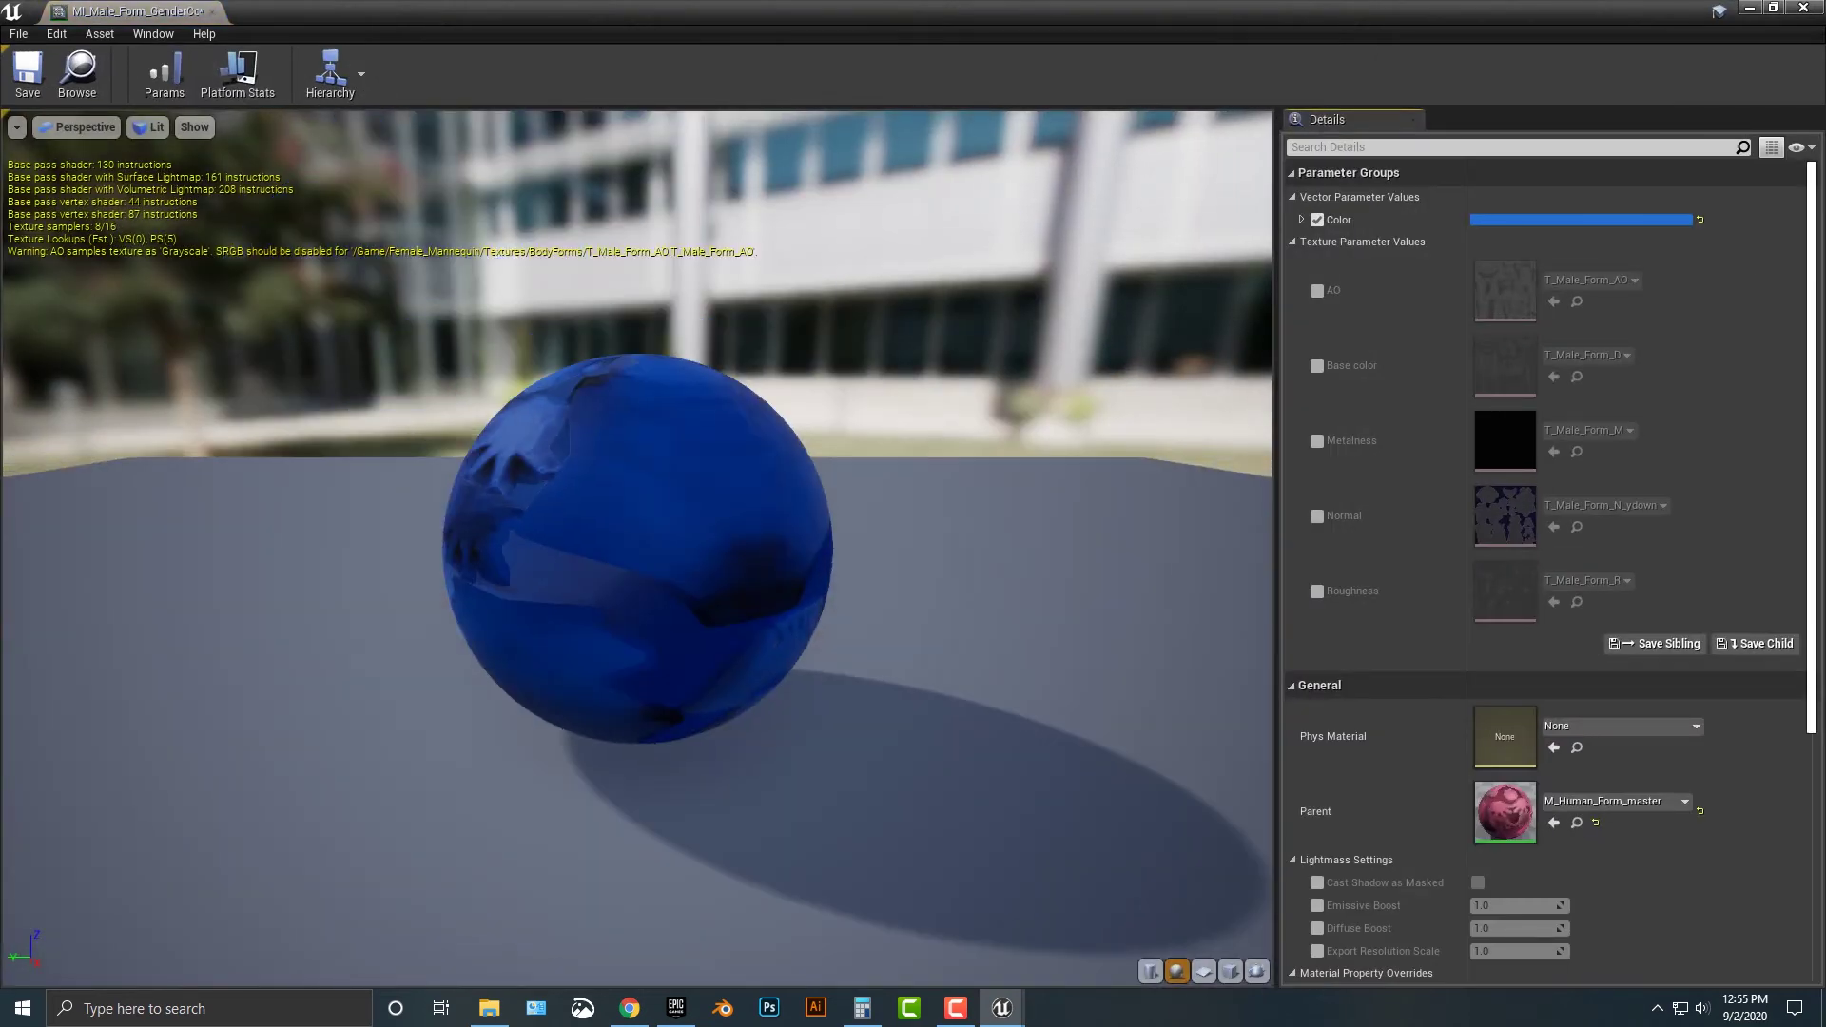
click(1504, 220)
drag(1251, 385, 1280, 389)
click(1368, 307)
drag(1368, 307, 1368, 289)
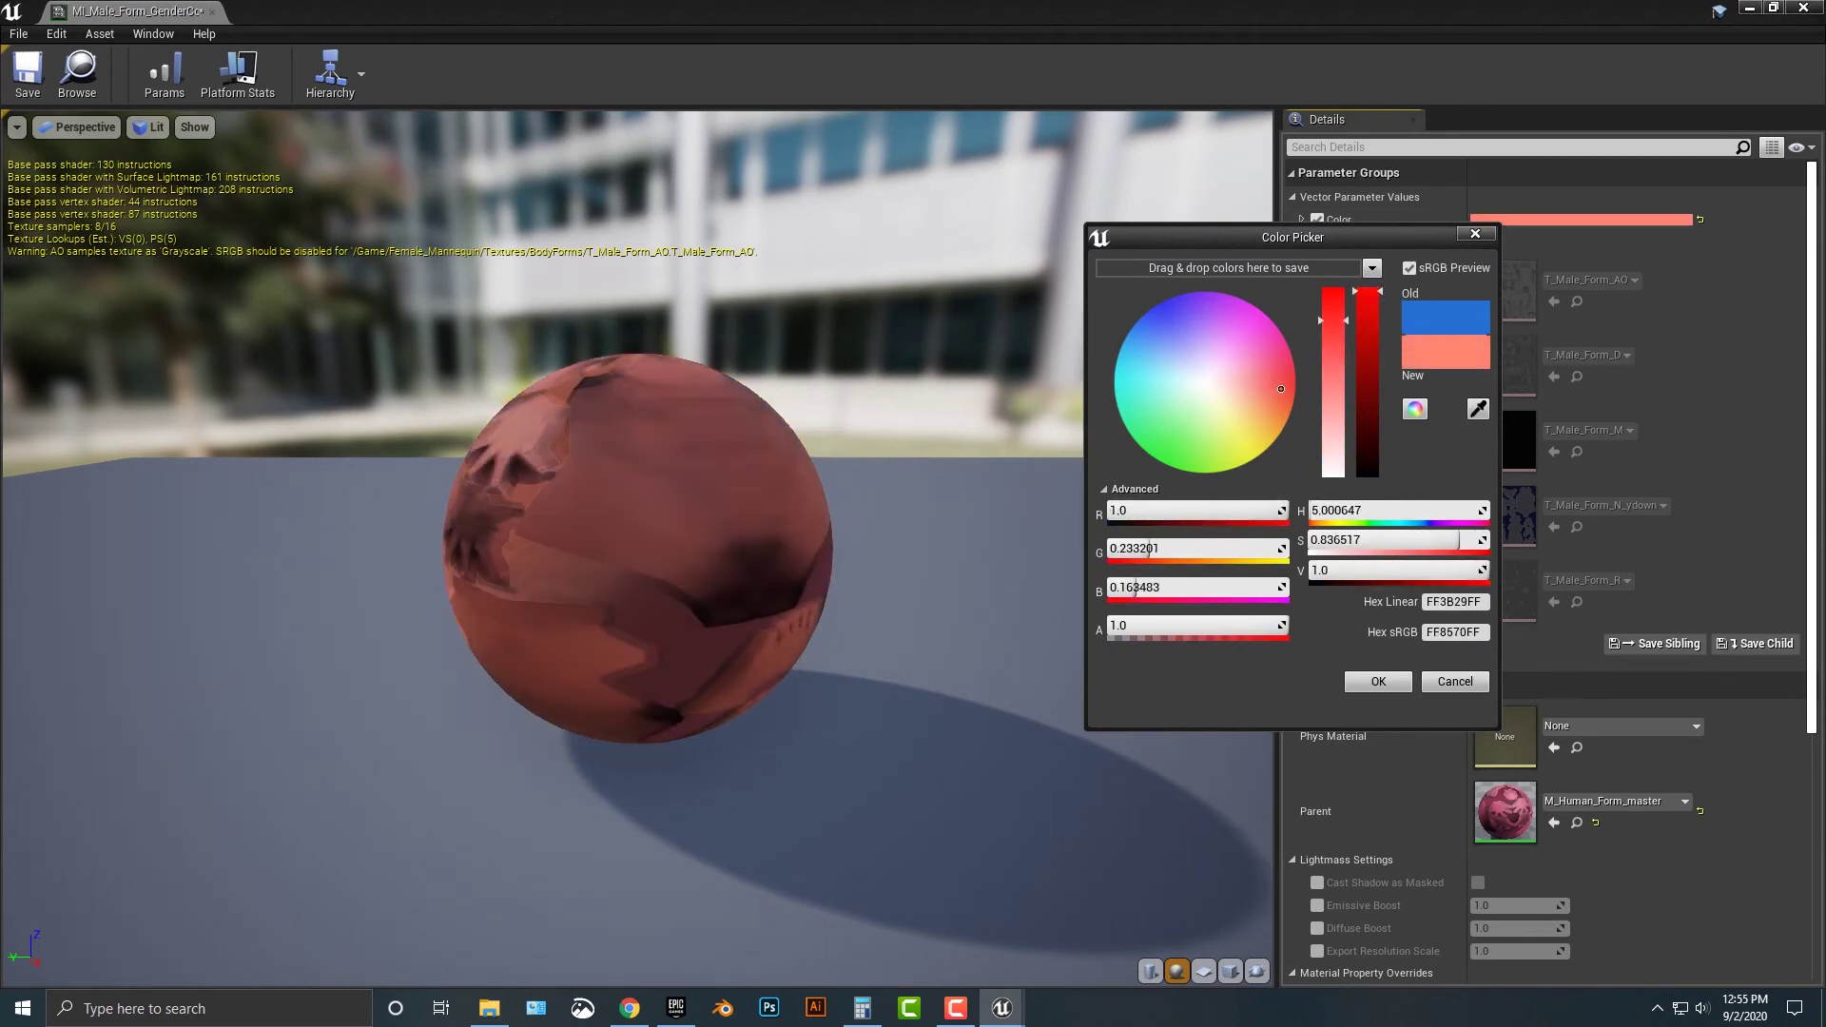
mouse_move(1280, 389)
mouse_down()
mouse_move(1256, 400)
mouse_move(1286, 399)
mouse_up()
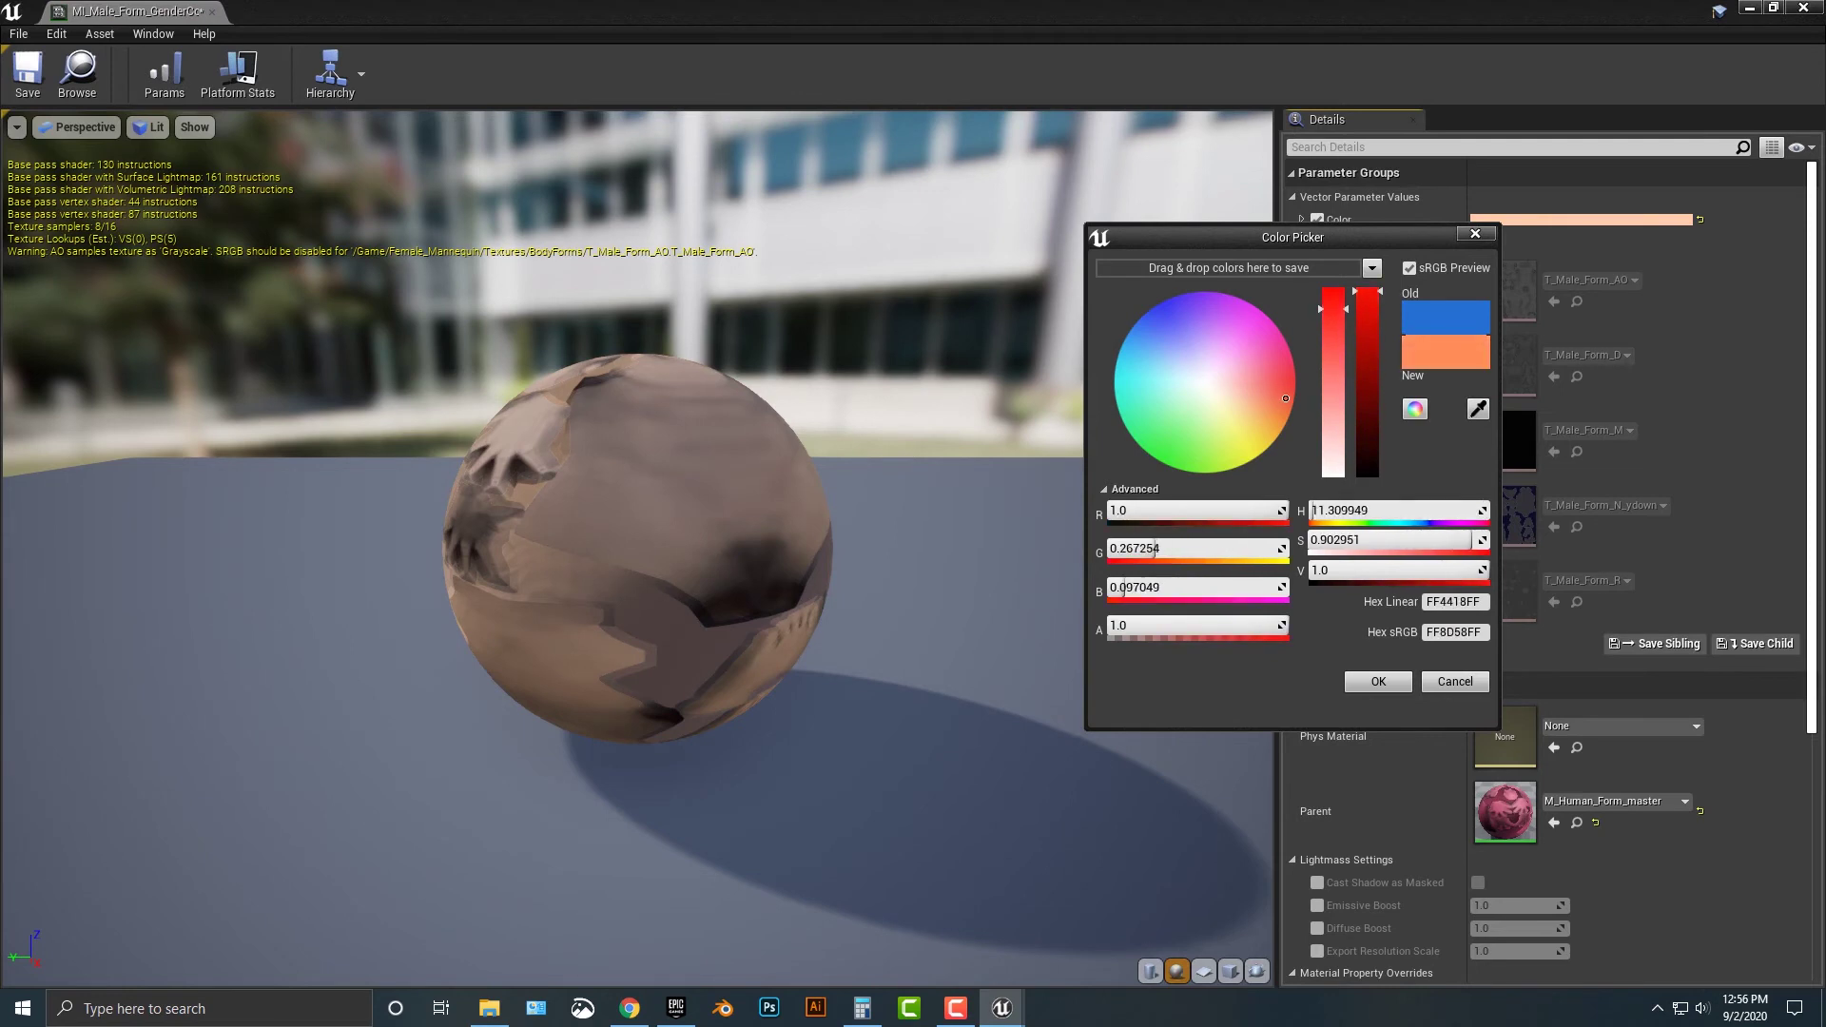
click(1368, 296)
click(1336, 291)
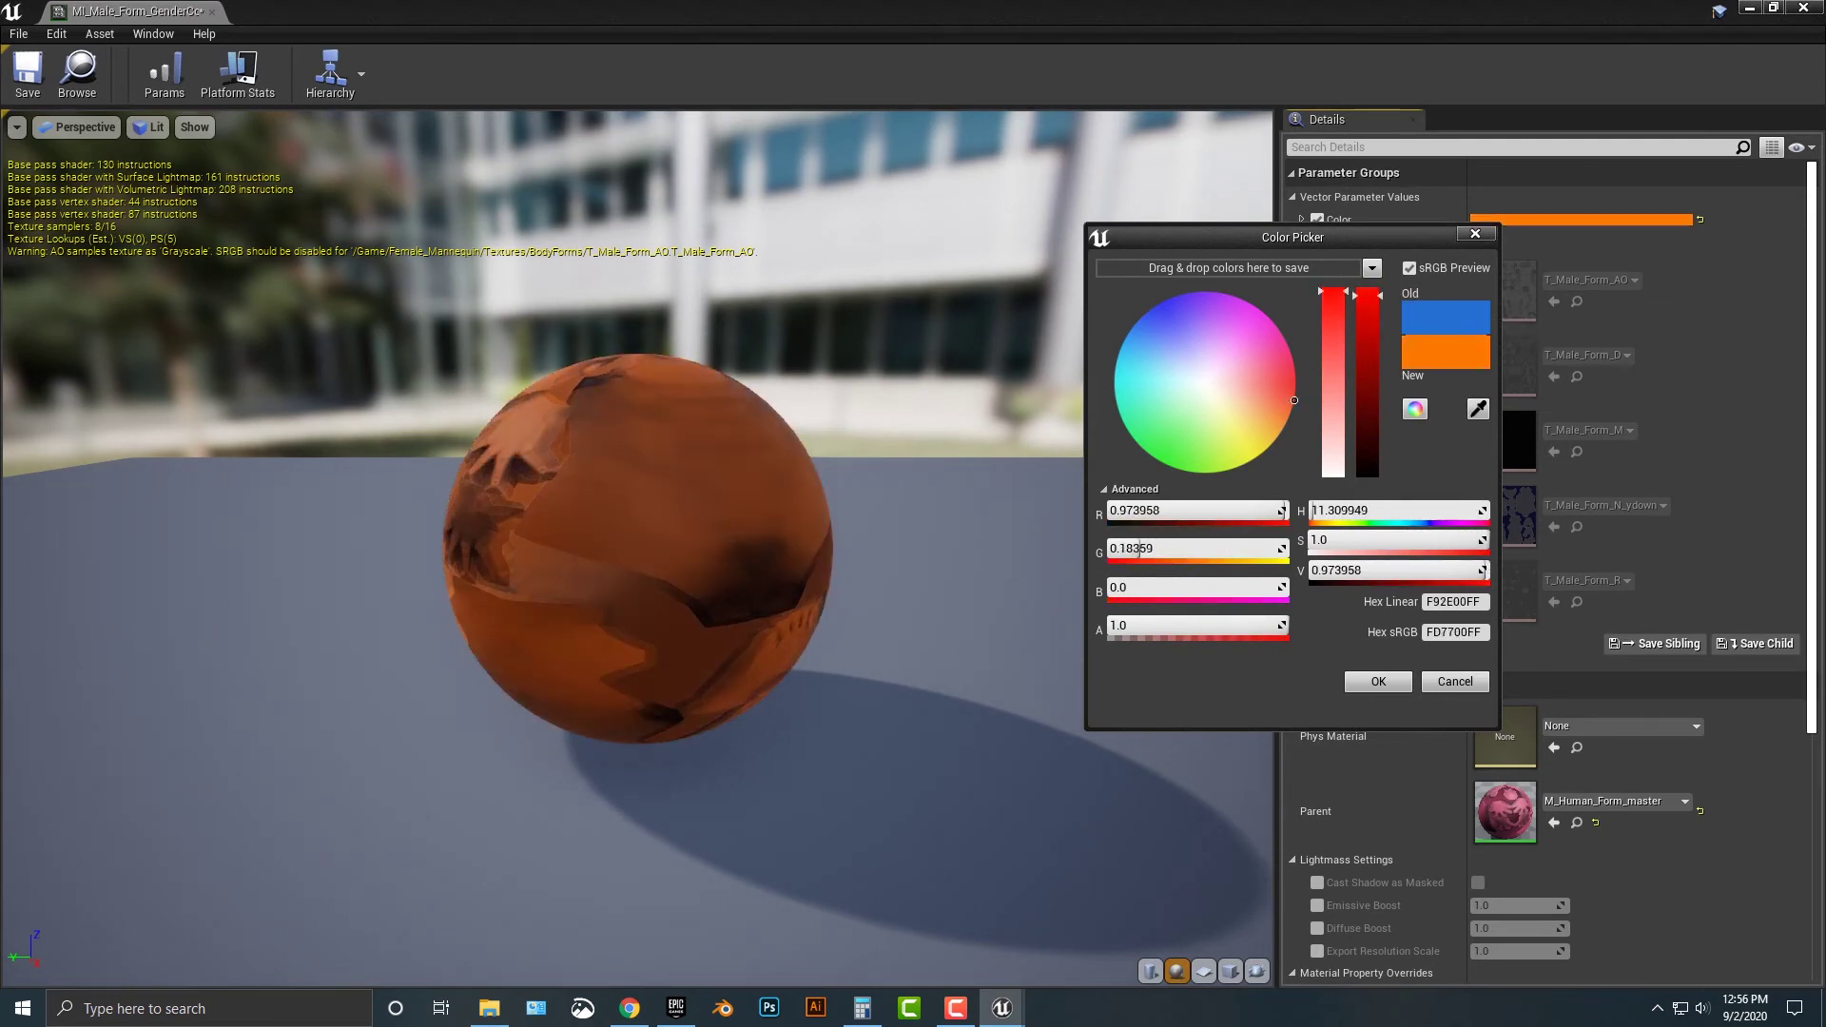
click(1377, 681)
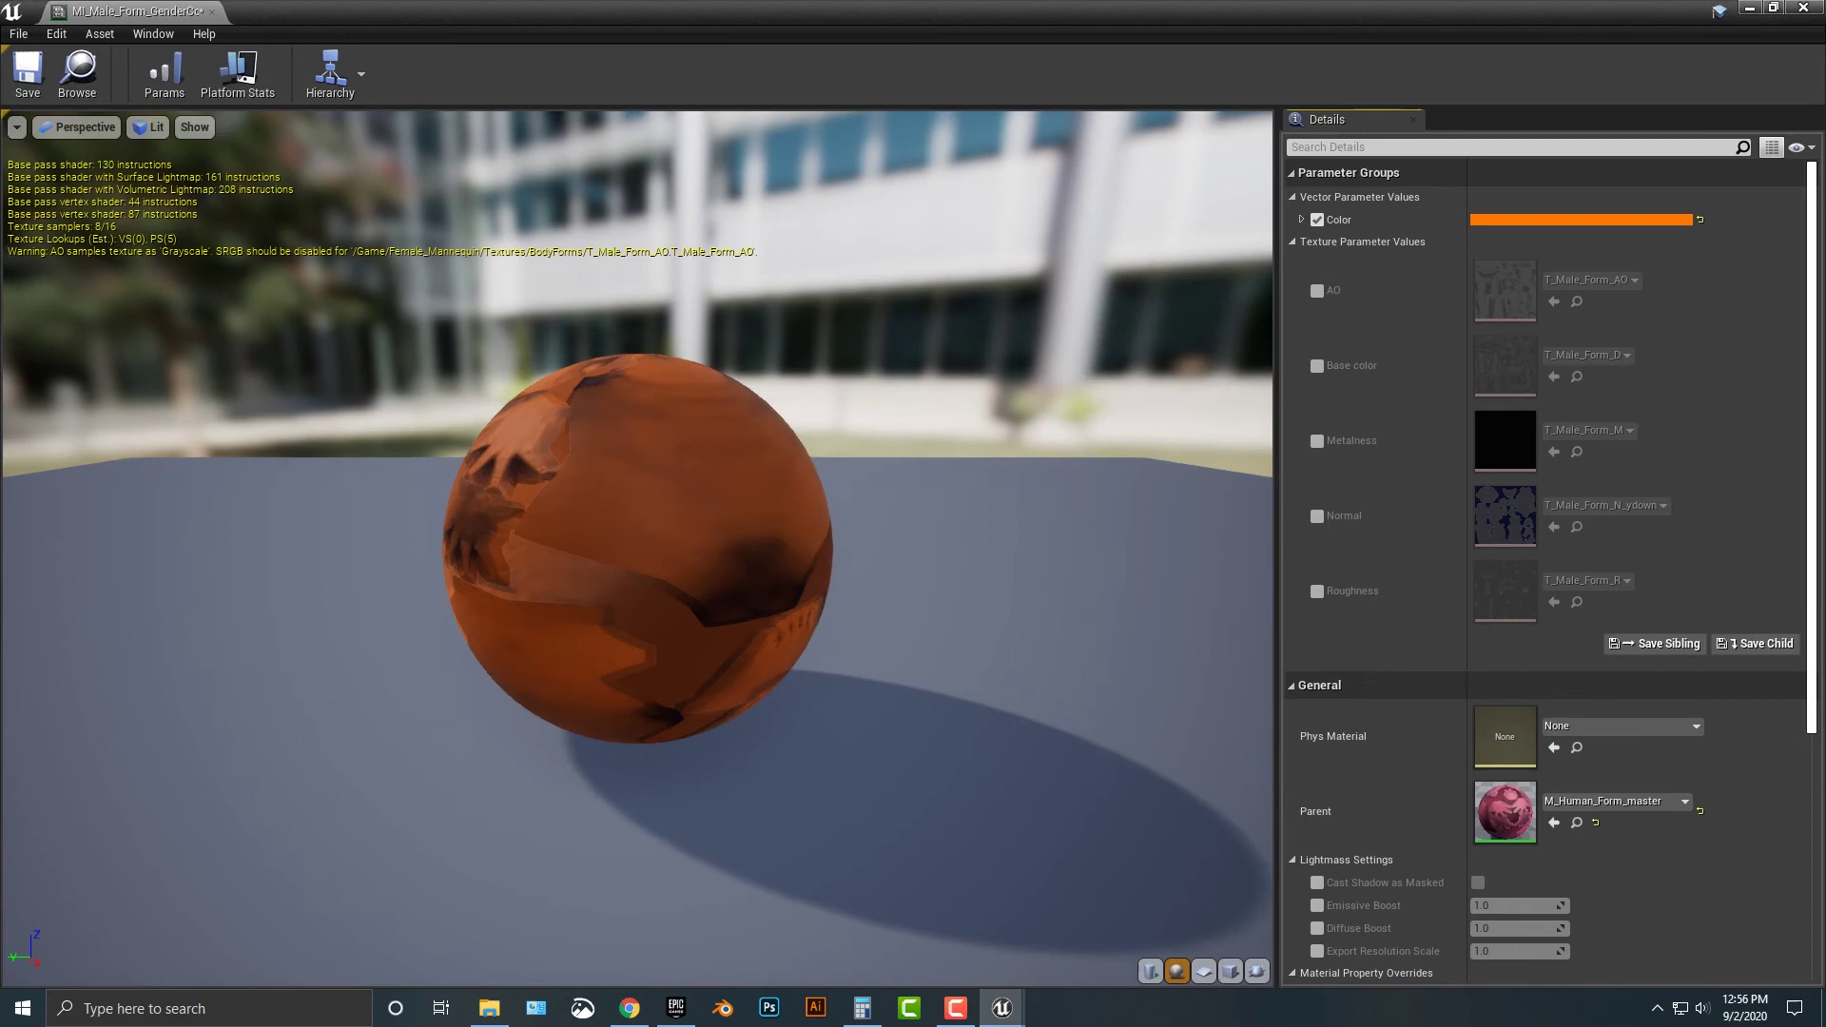
click(27, 75)
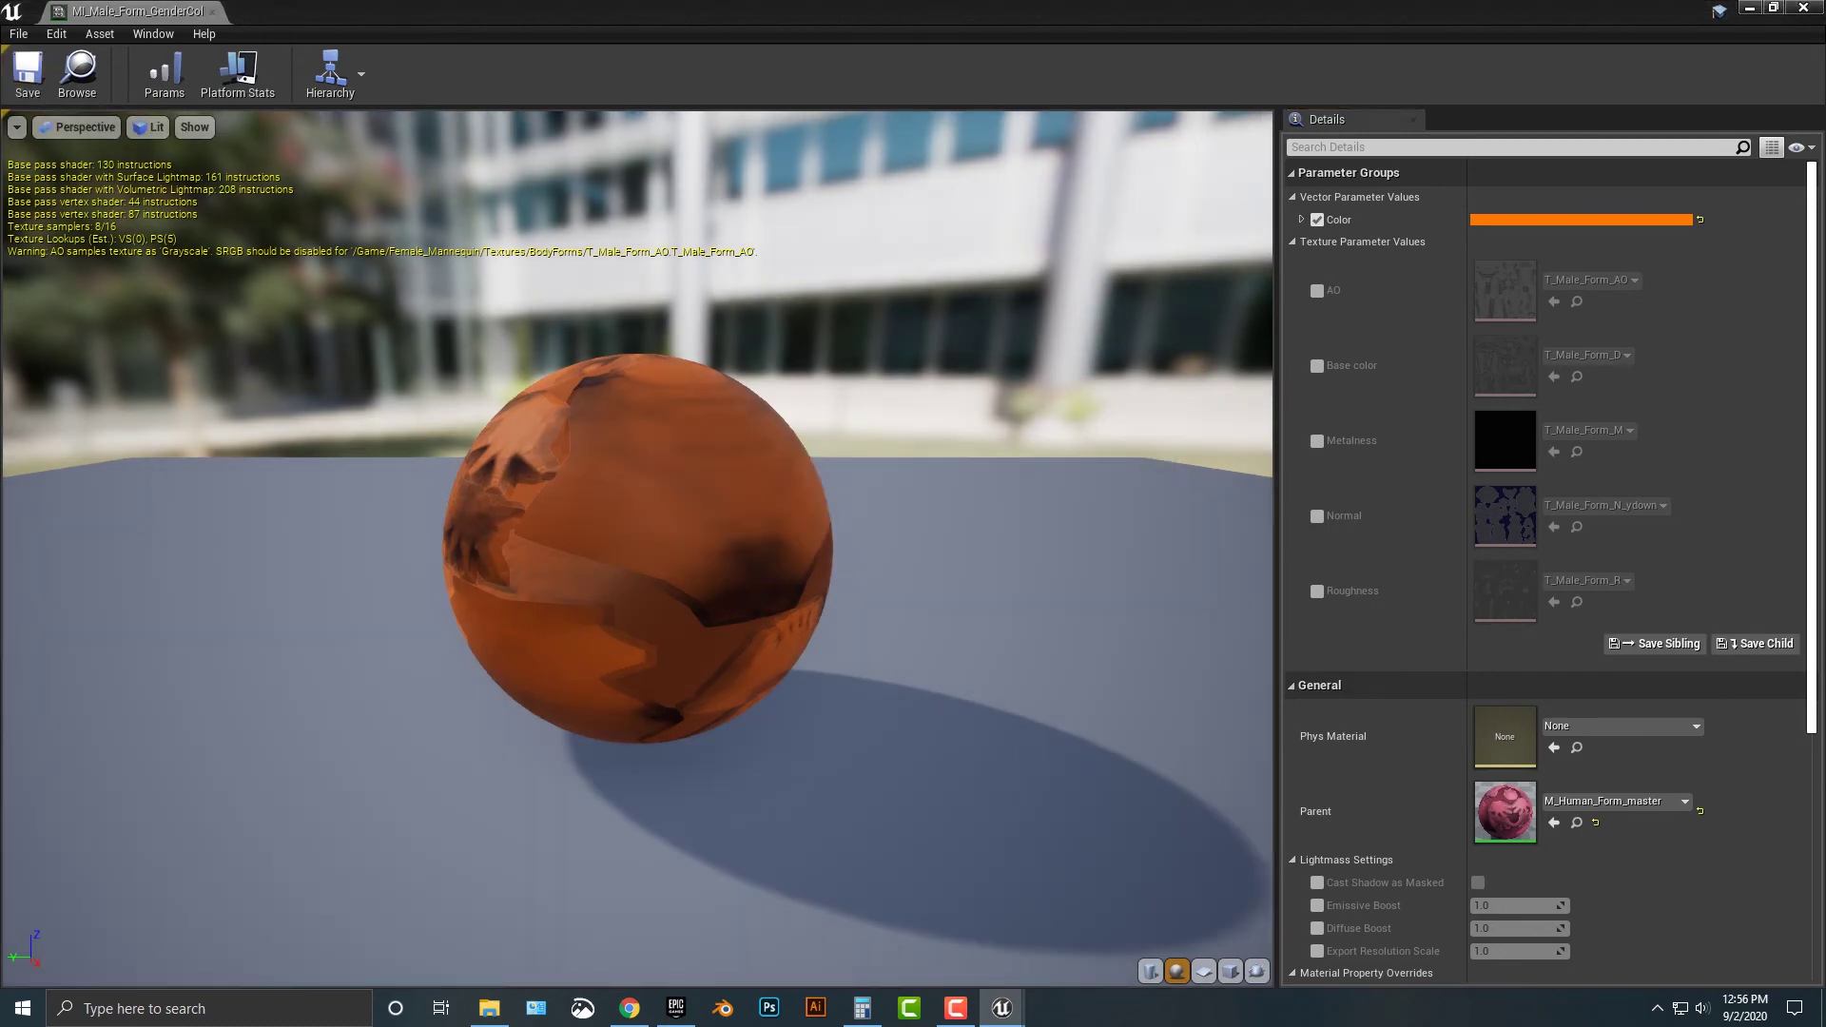
- Dock the material instance editor in the main window and check the level's ThirdPersonCharacter details for a material setting
drag(133, 11, 490, 13)
click(123, 12)
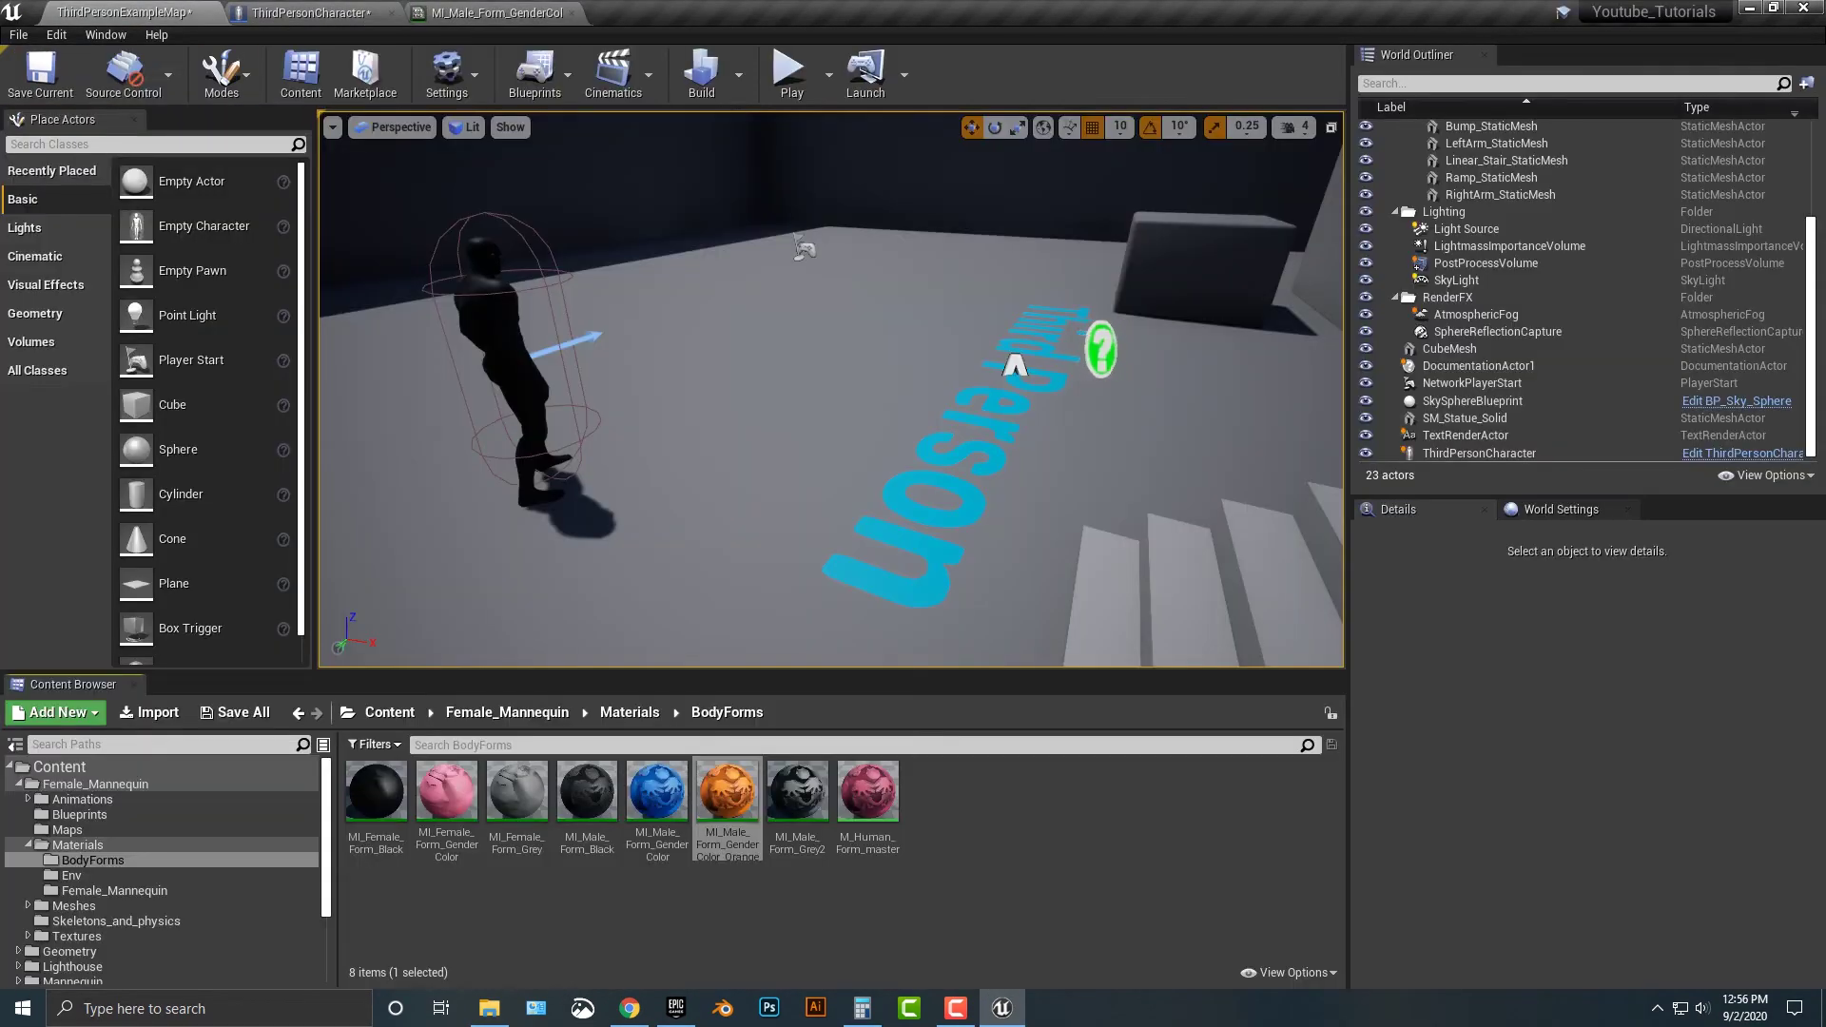
click(504, 361)
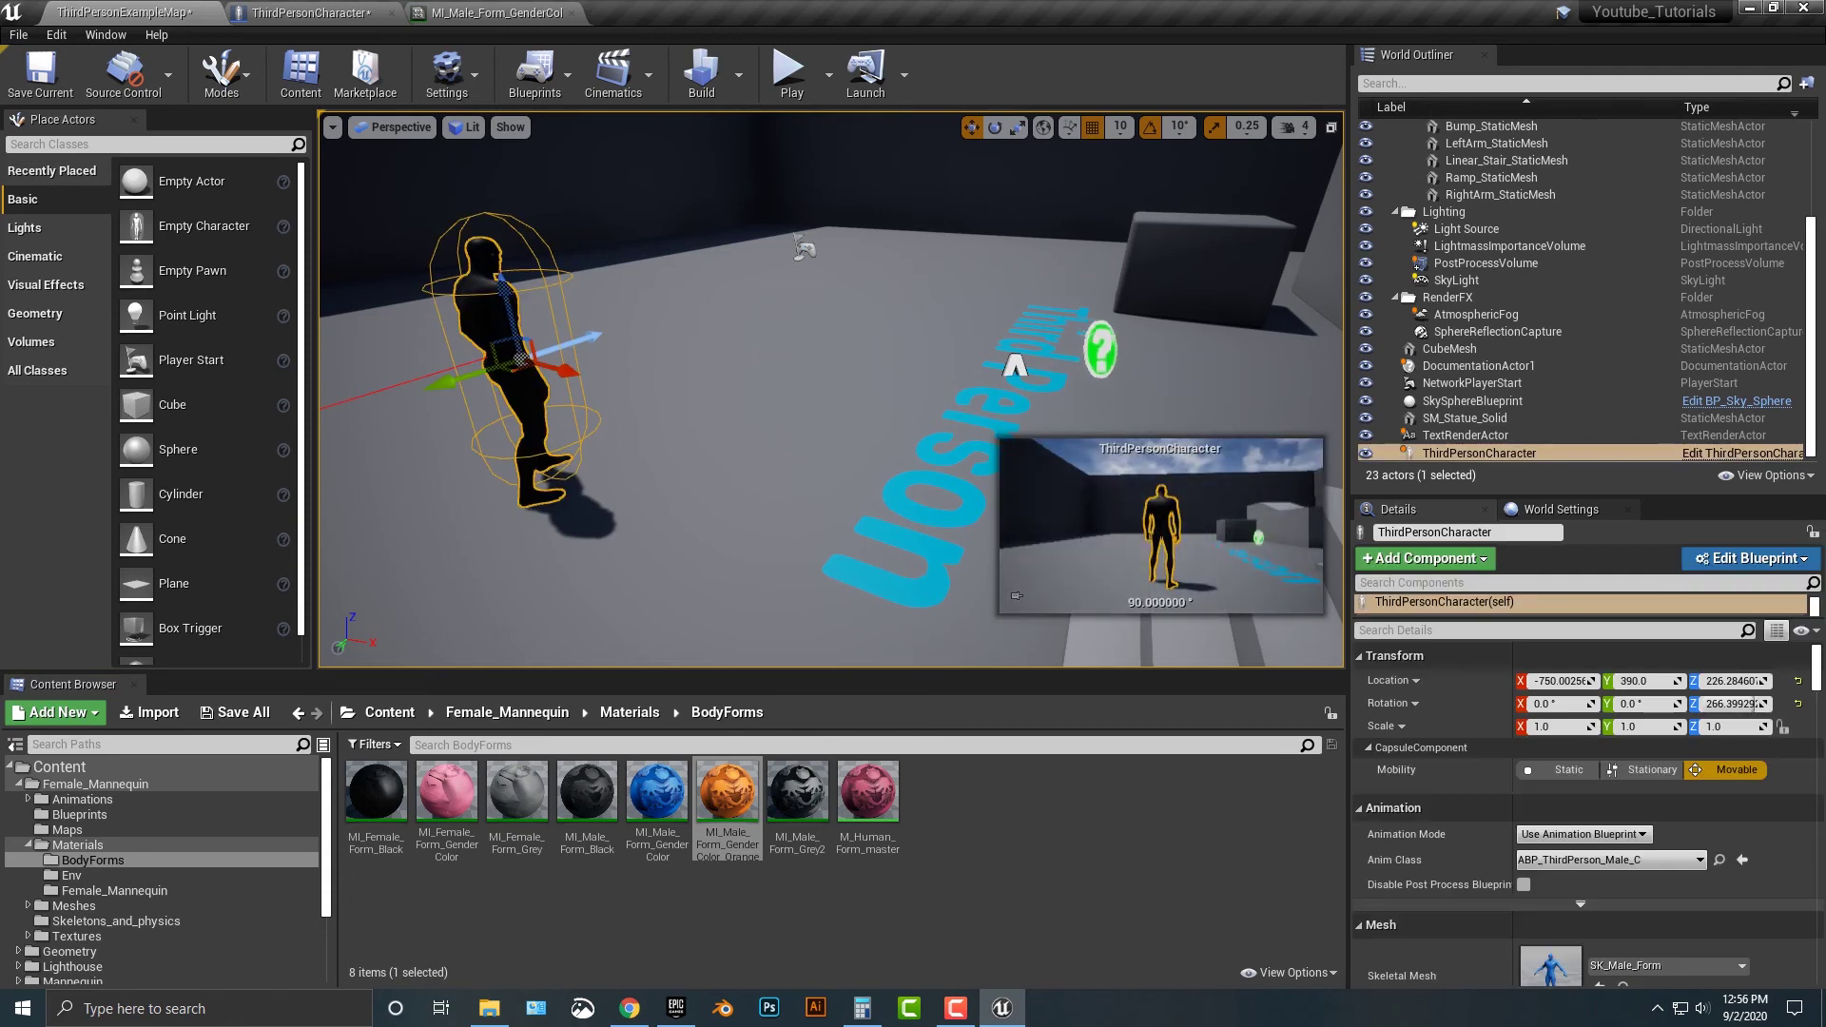
scroll(1584, 808, down, 3)
scroll(1584, 818, down, 2)
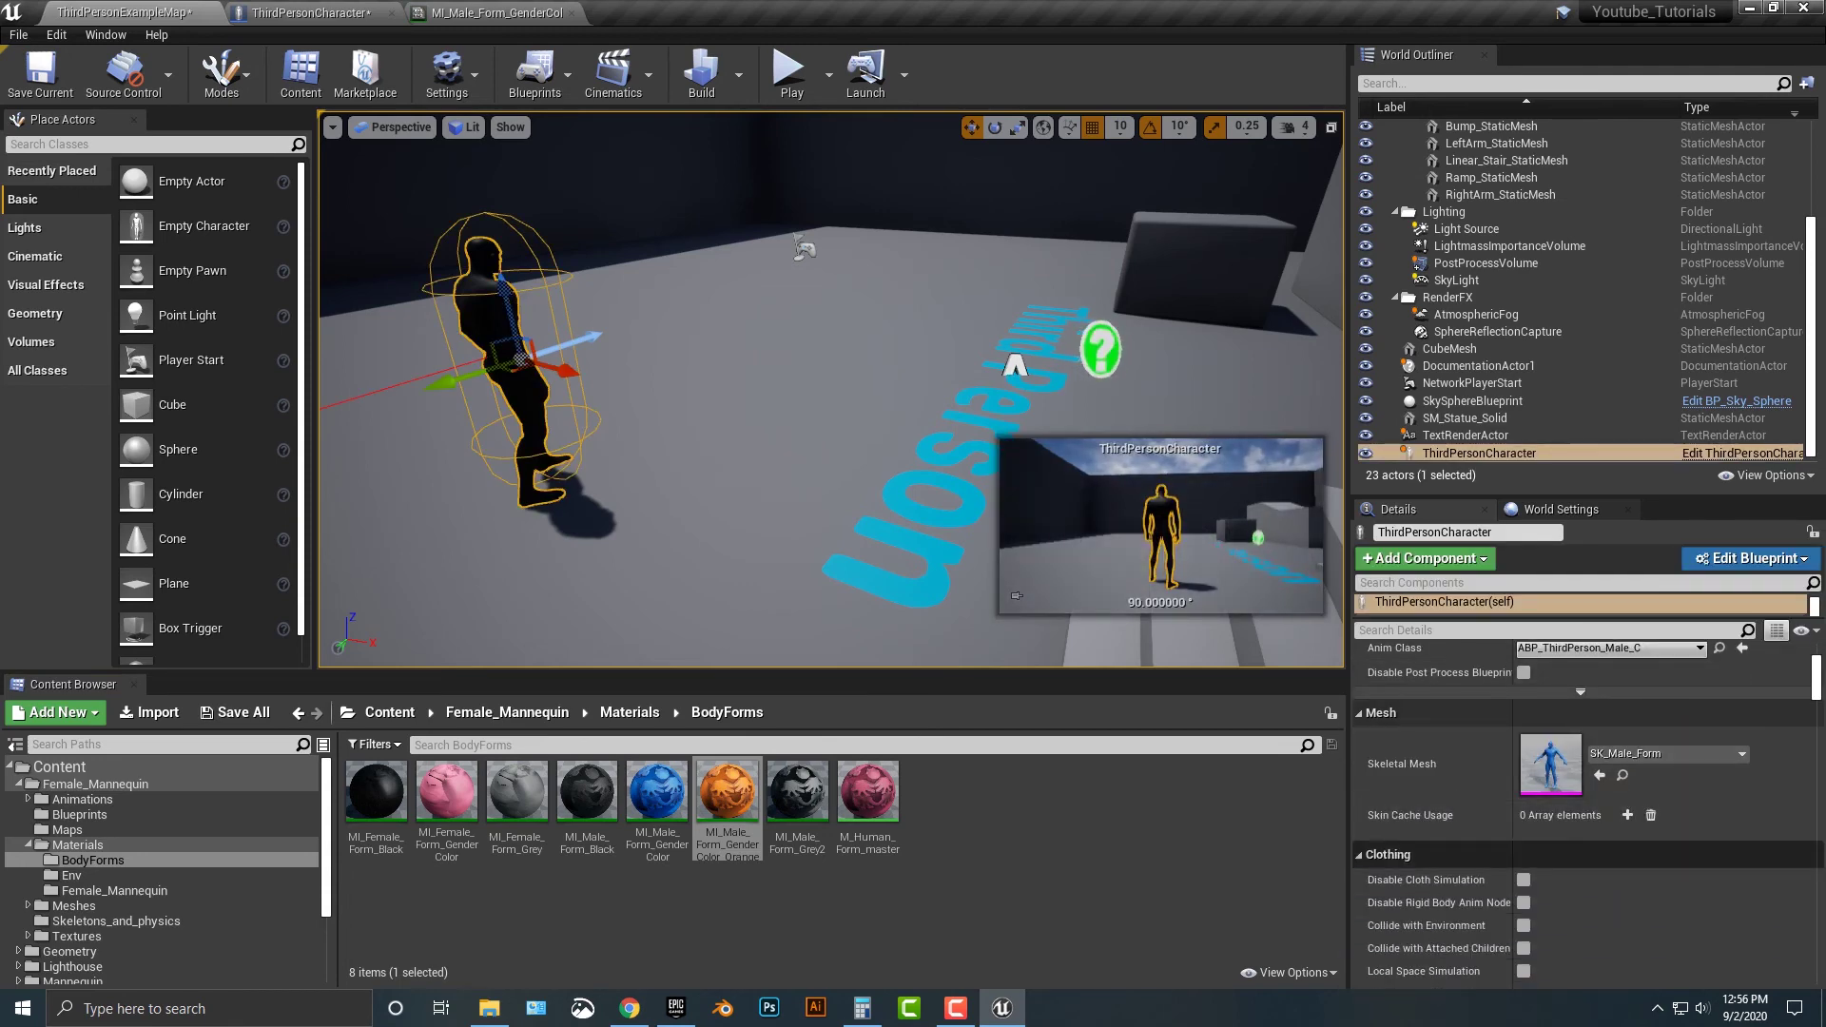
- In the ThirdPersonCharacter blueprint, set the Mesh component's Element 0 material to MI_Male_Form_GenderColor_Orange
click(309, 12)
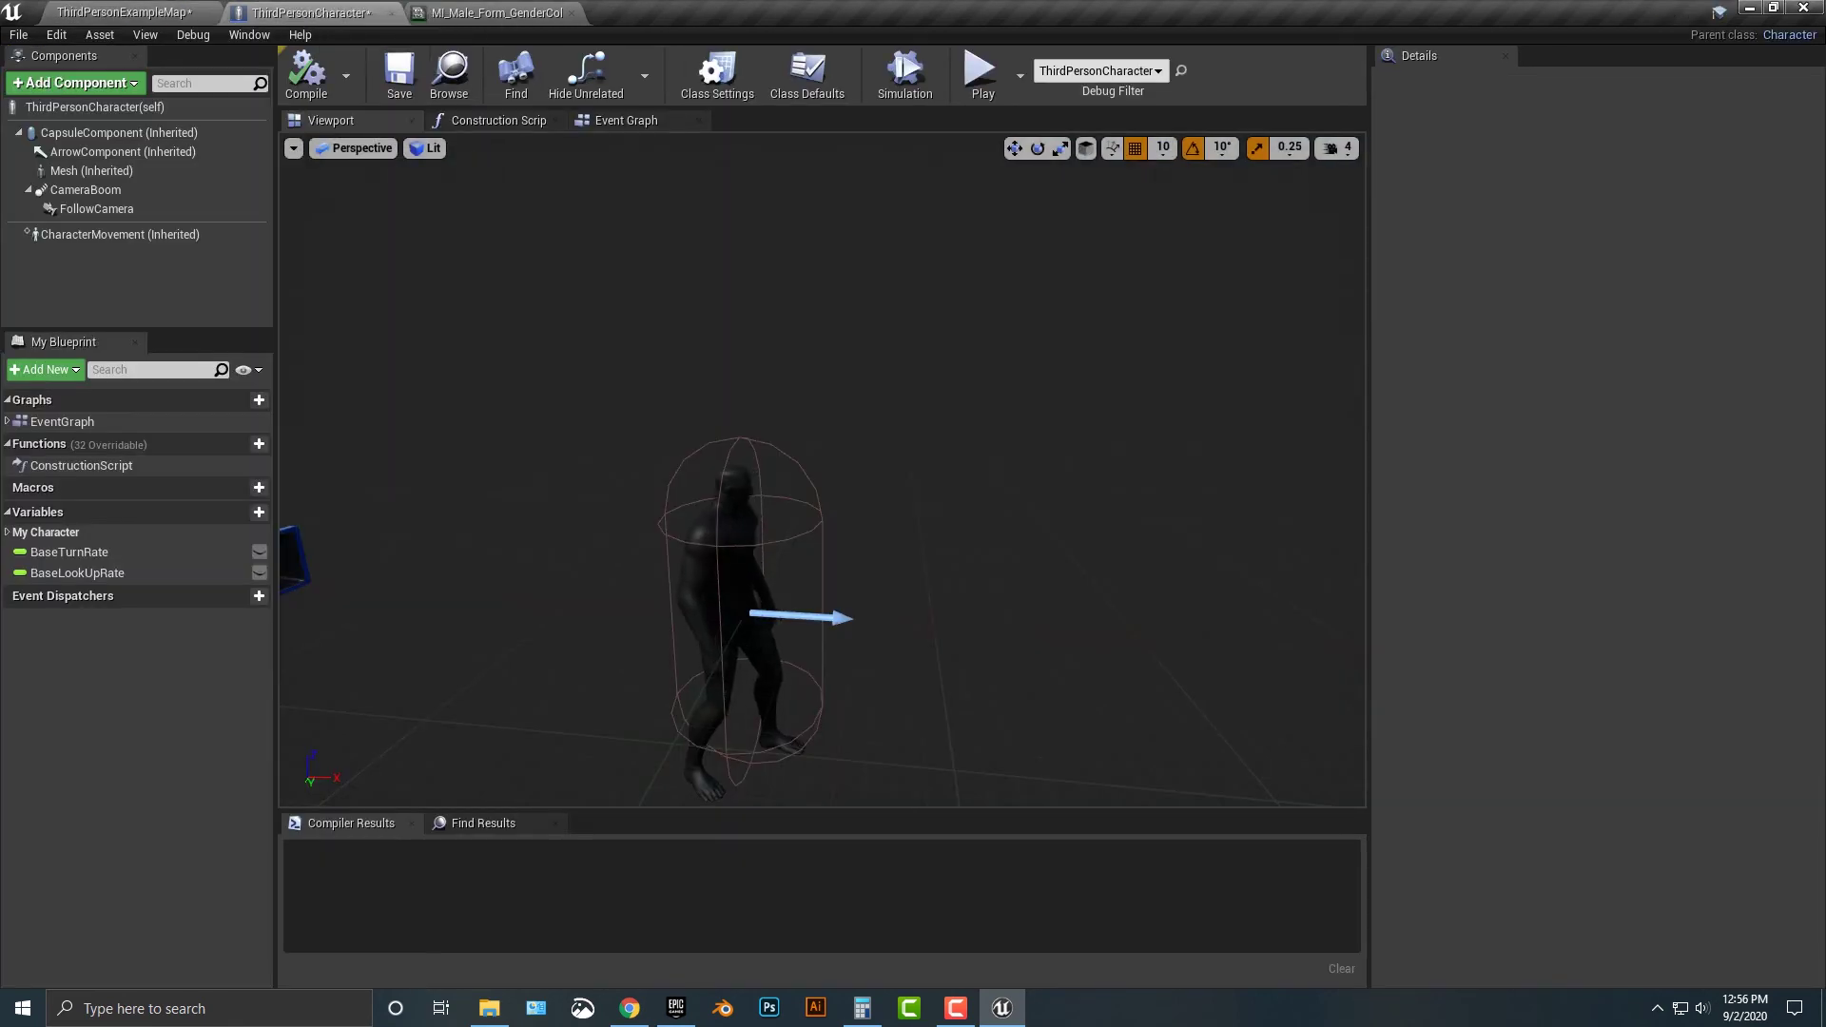
click(723, 571)
click(1684, 687)
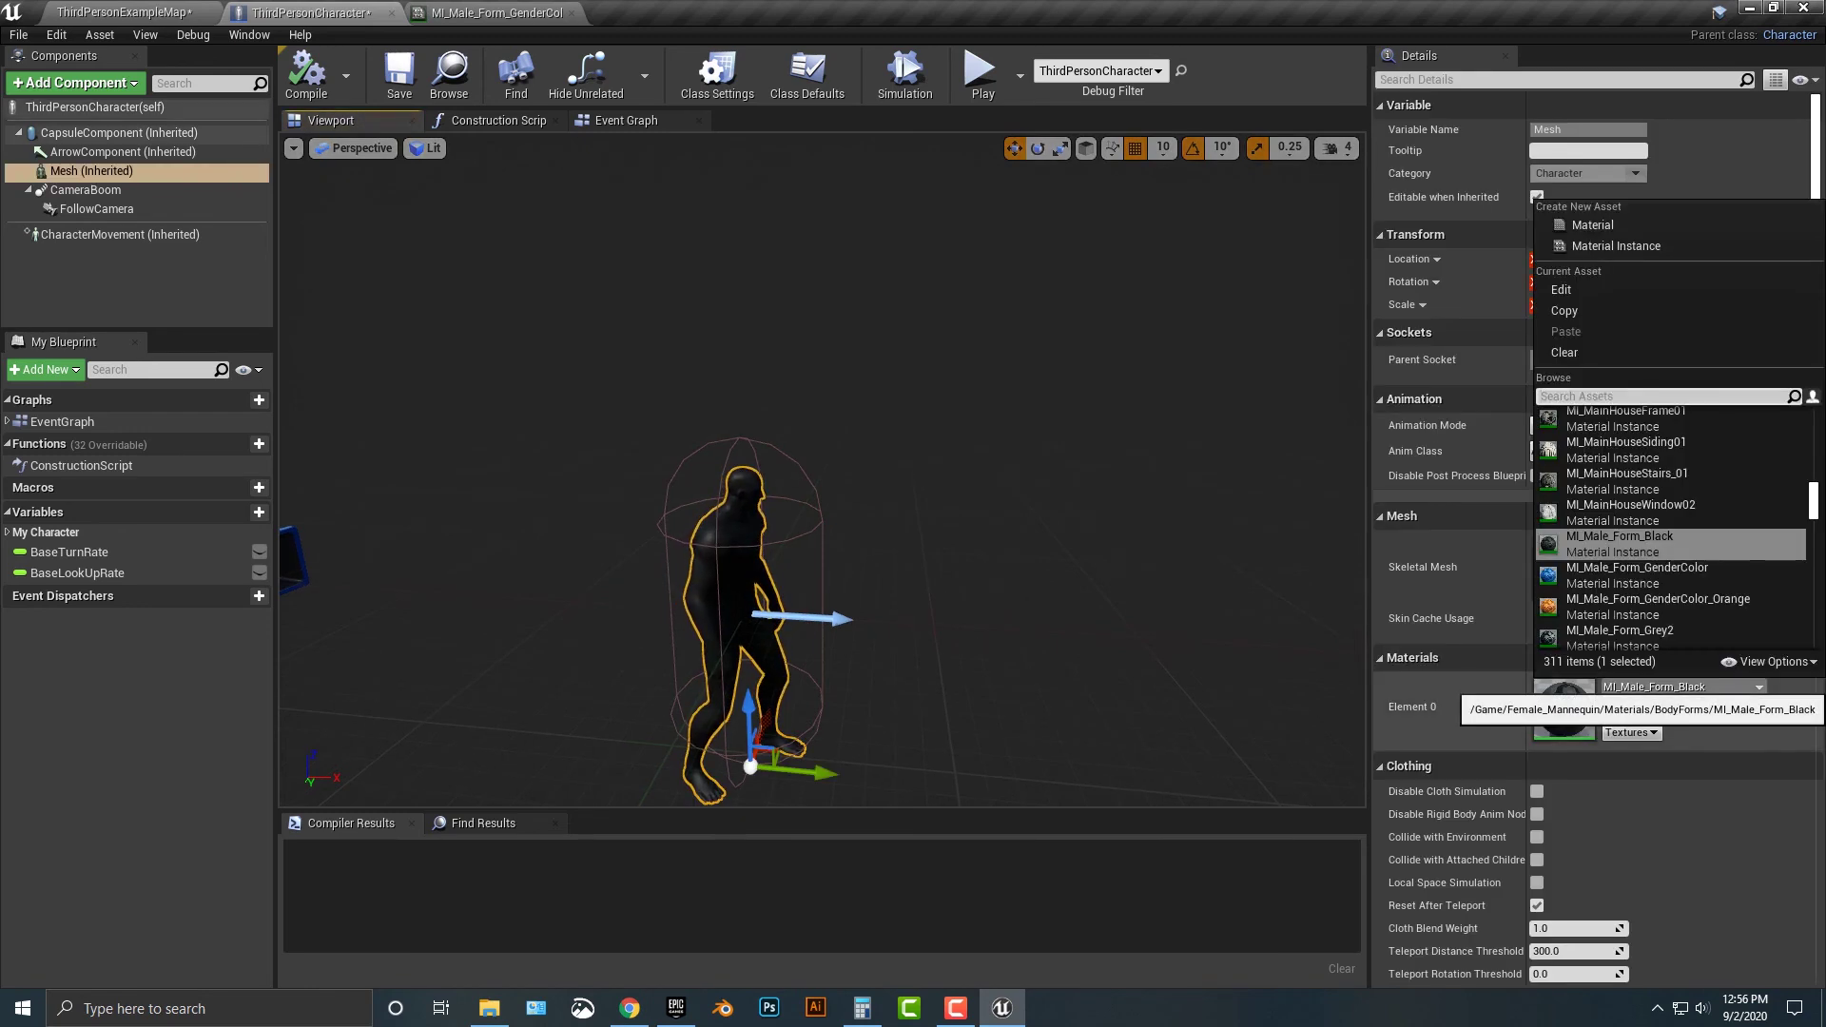
click(1658, 606)
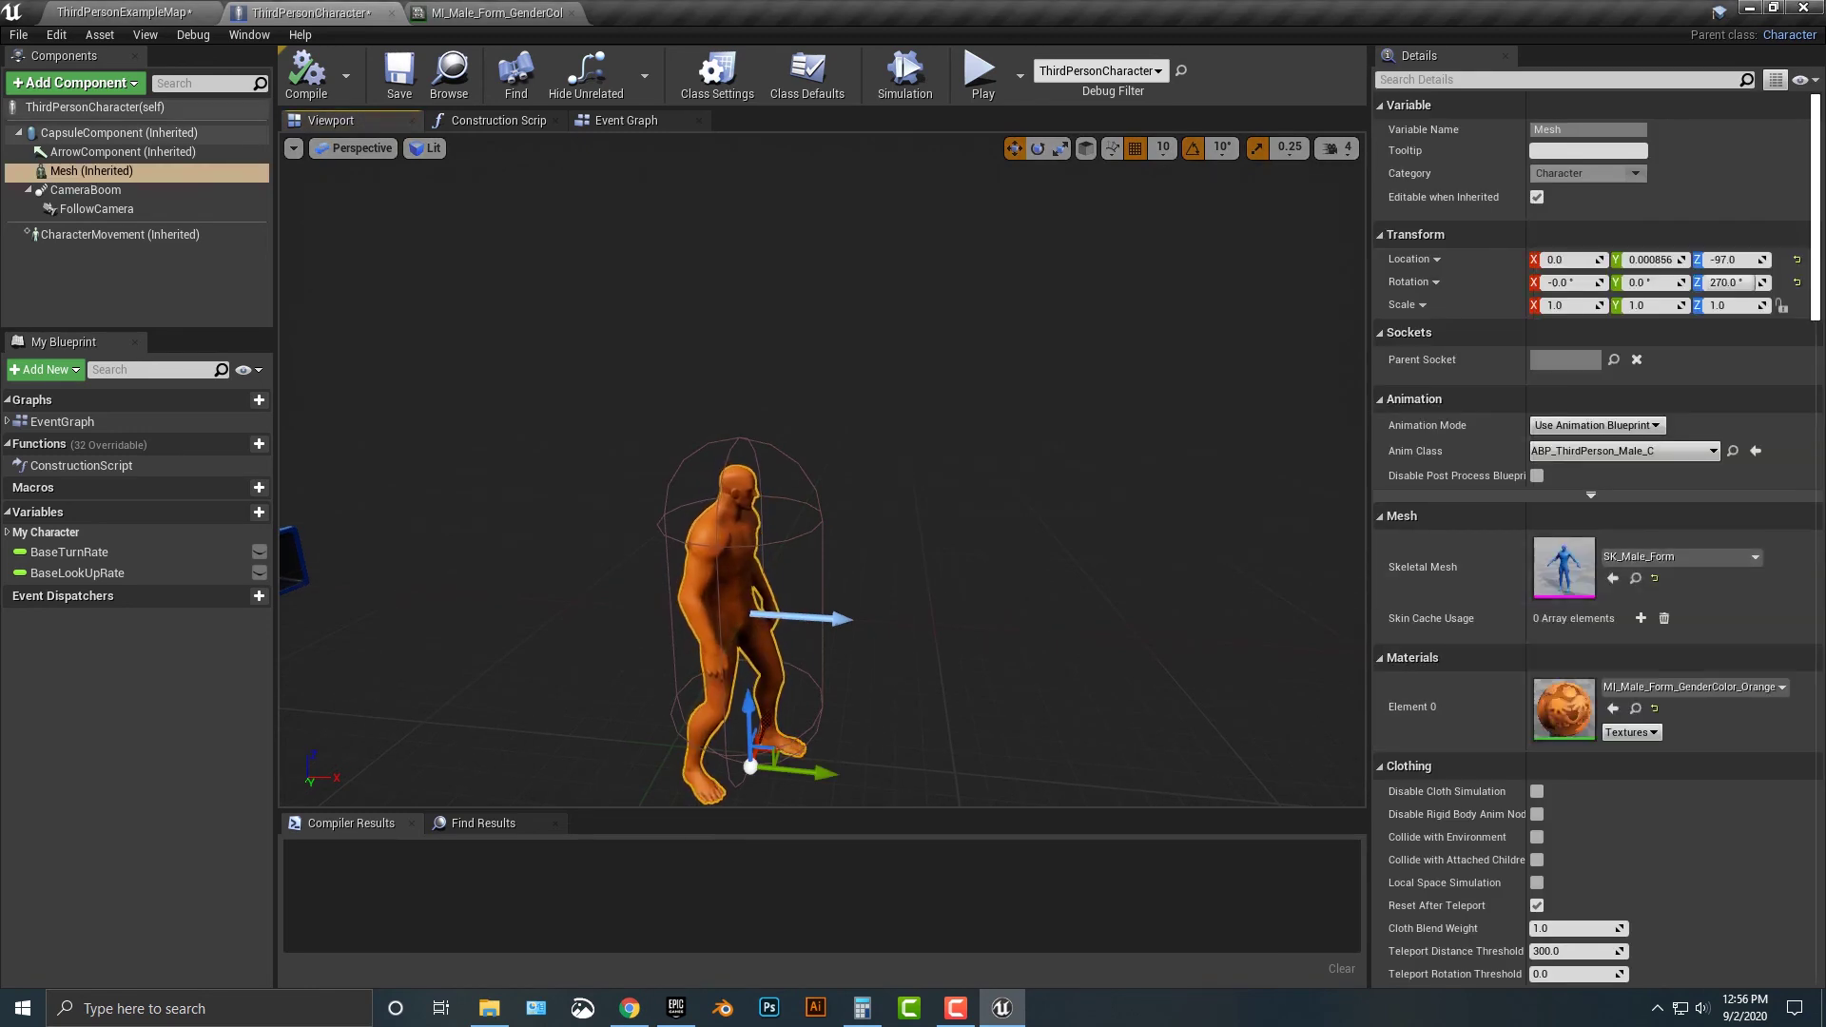
- Play-test the level, running the orange male character around and up the stairs, and end the preview
click(983, 74)
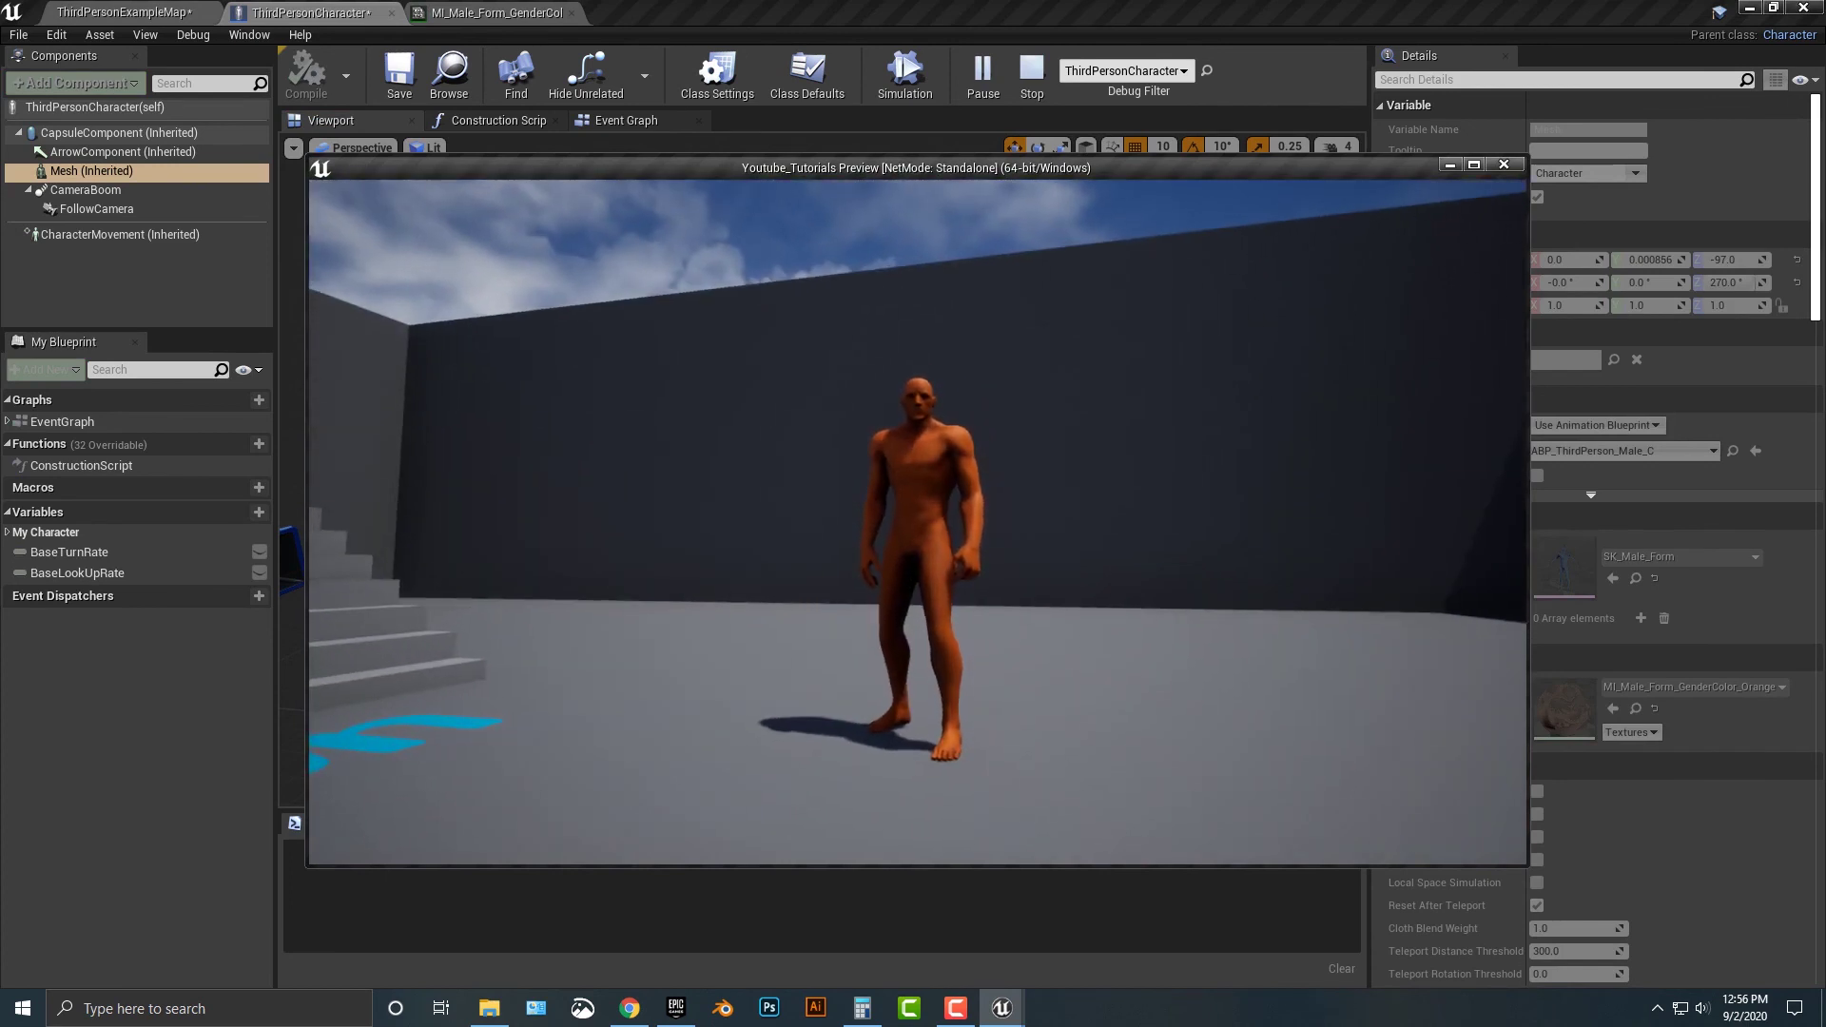
key(d)
key(w)
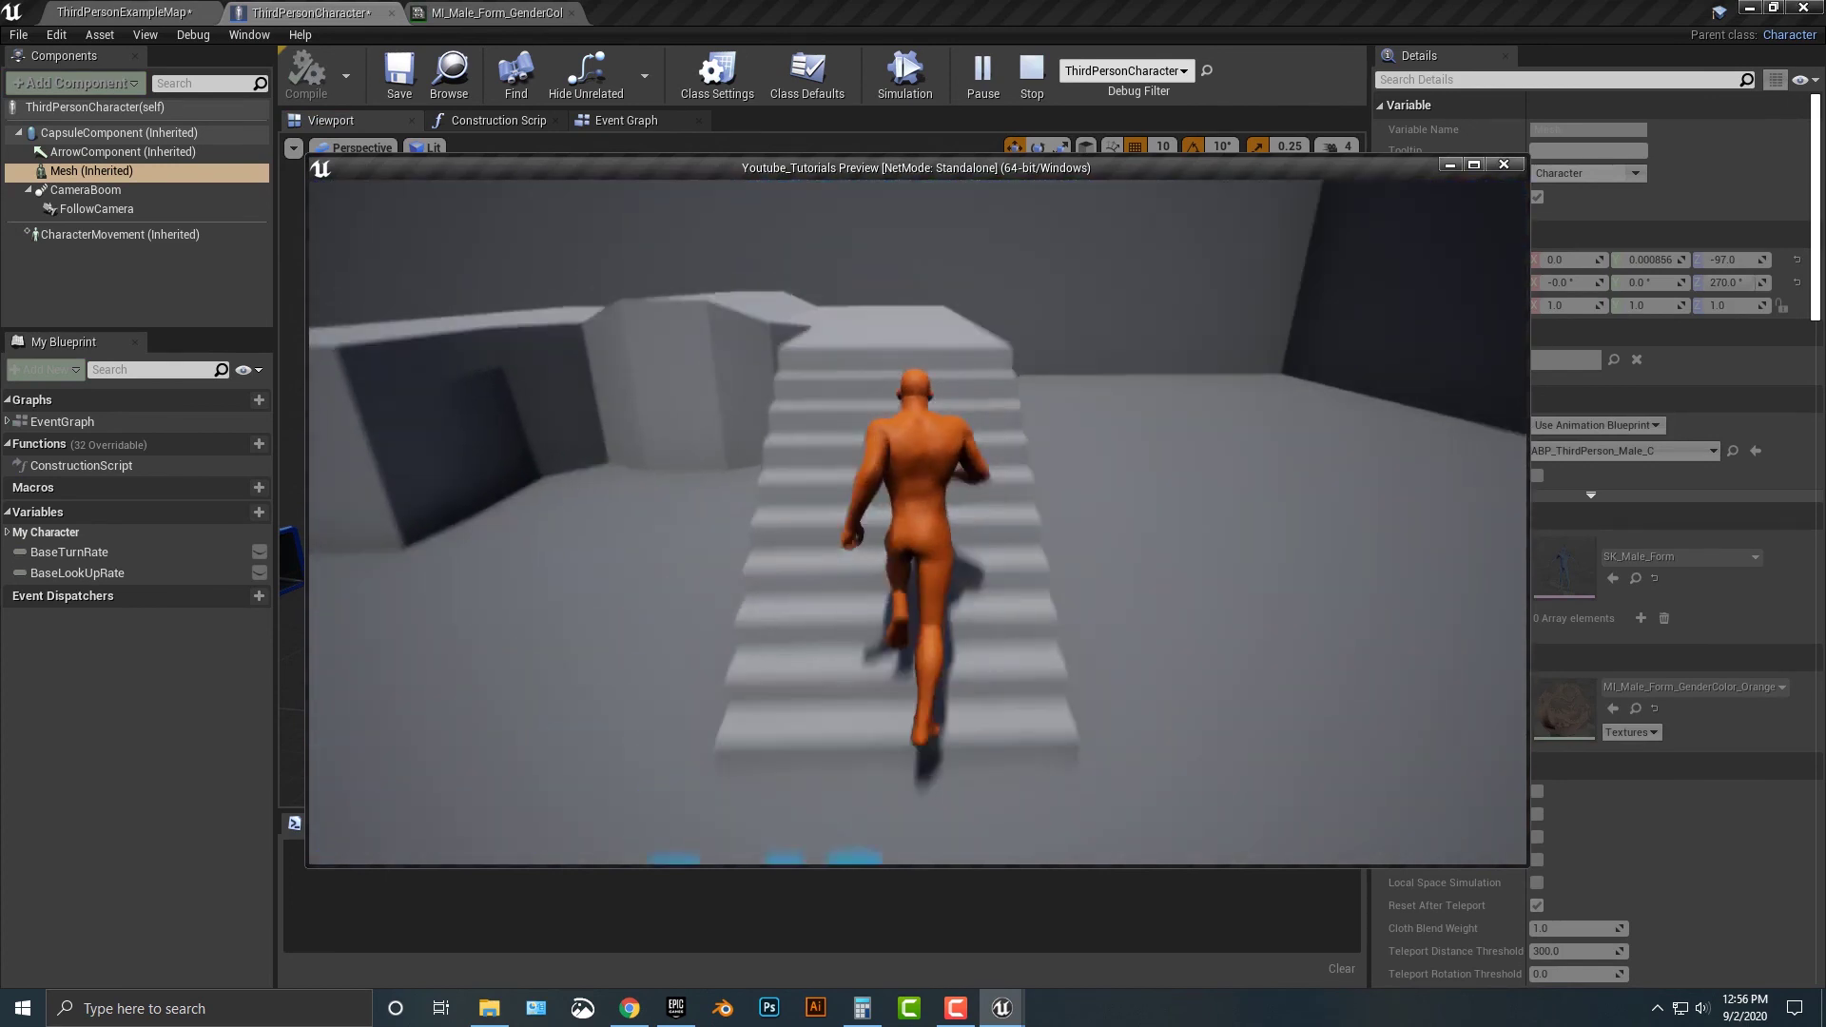
key(s)
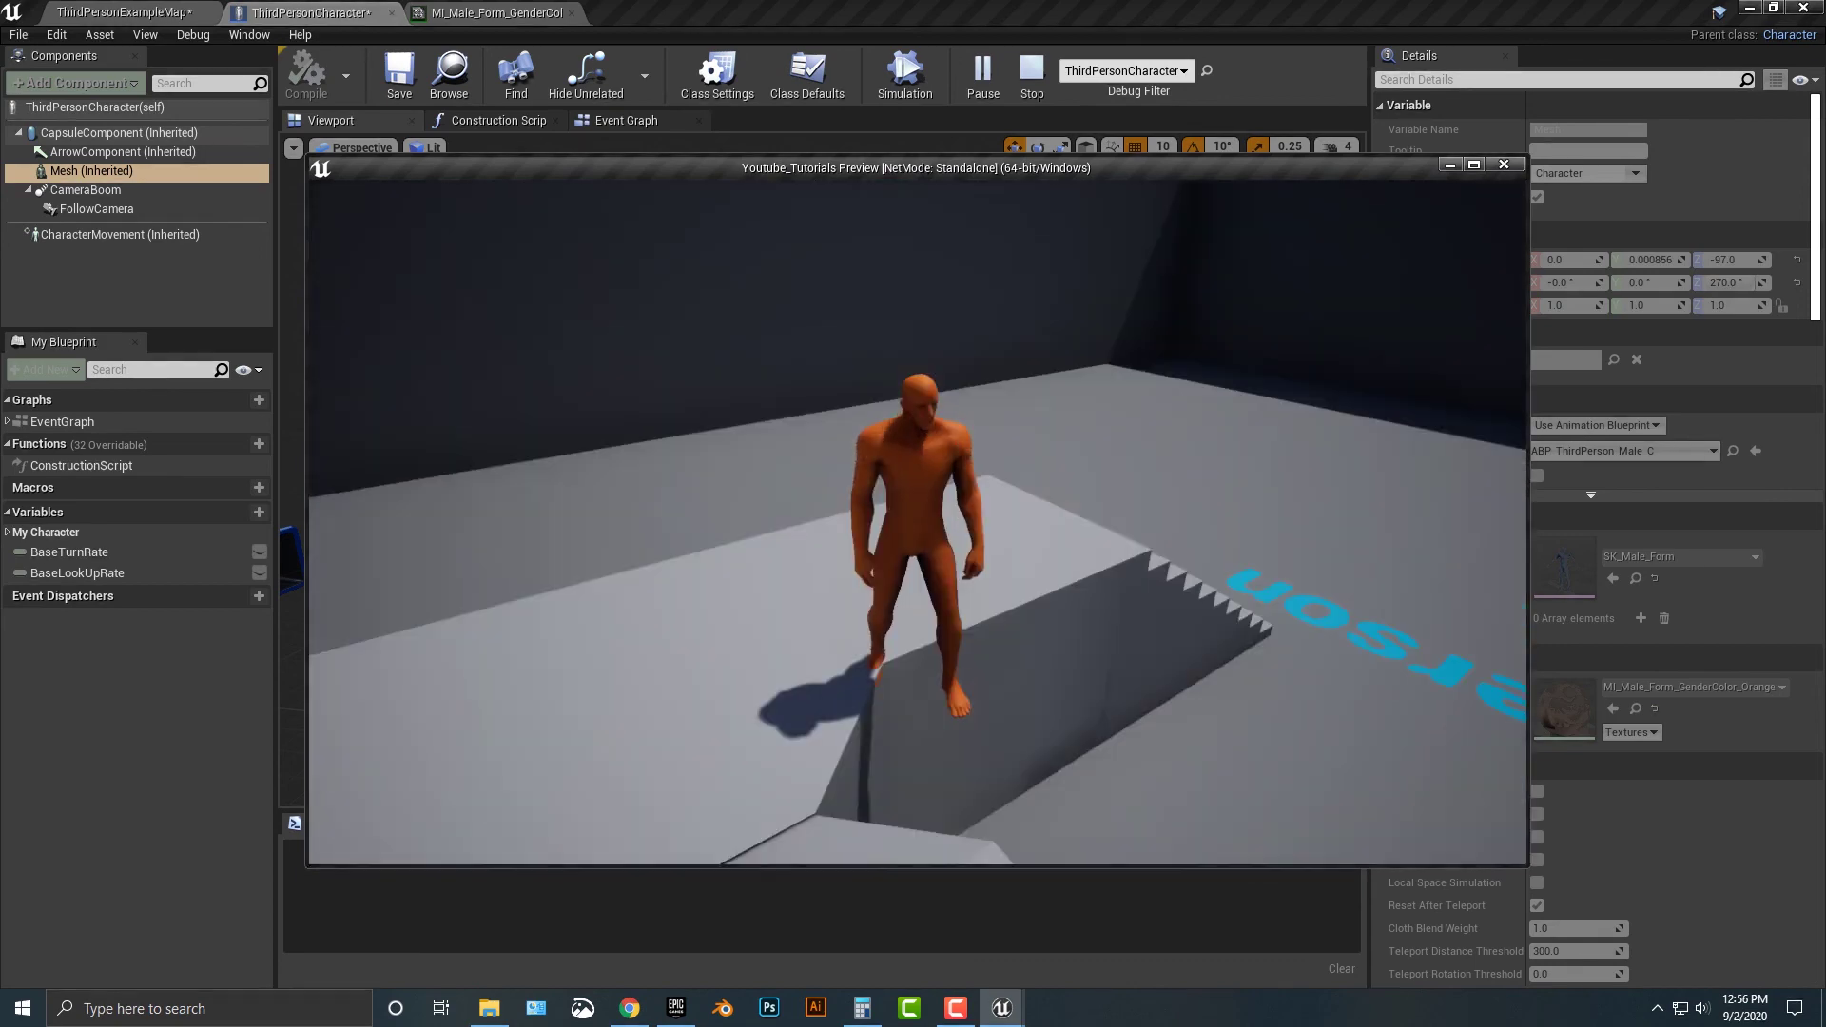
key(d)
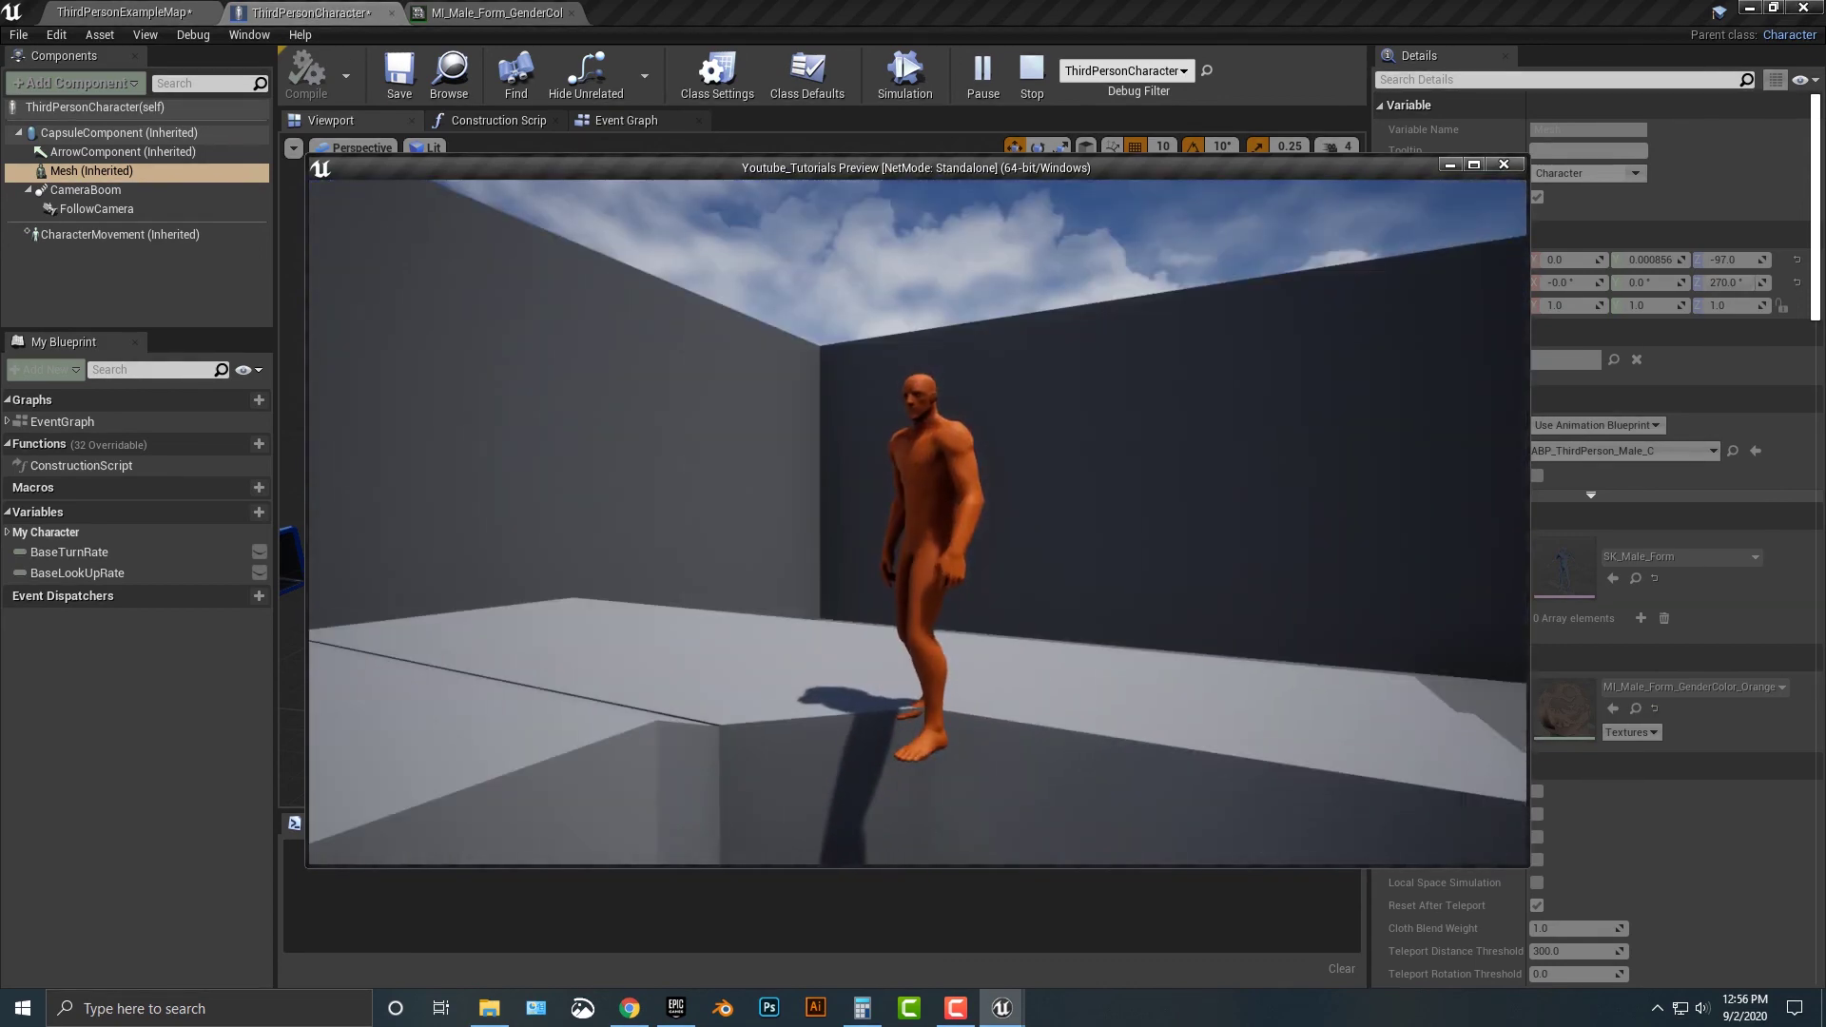
key(Escape)
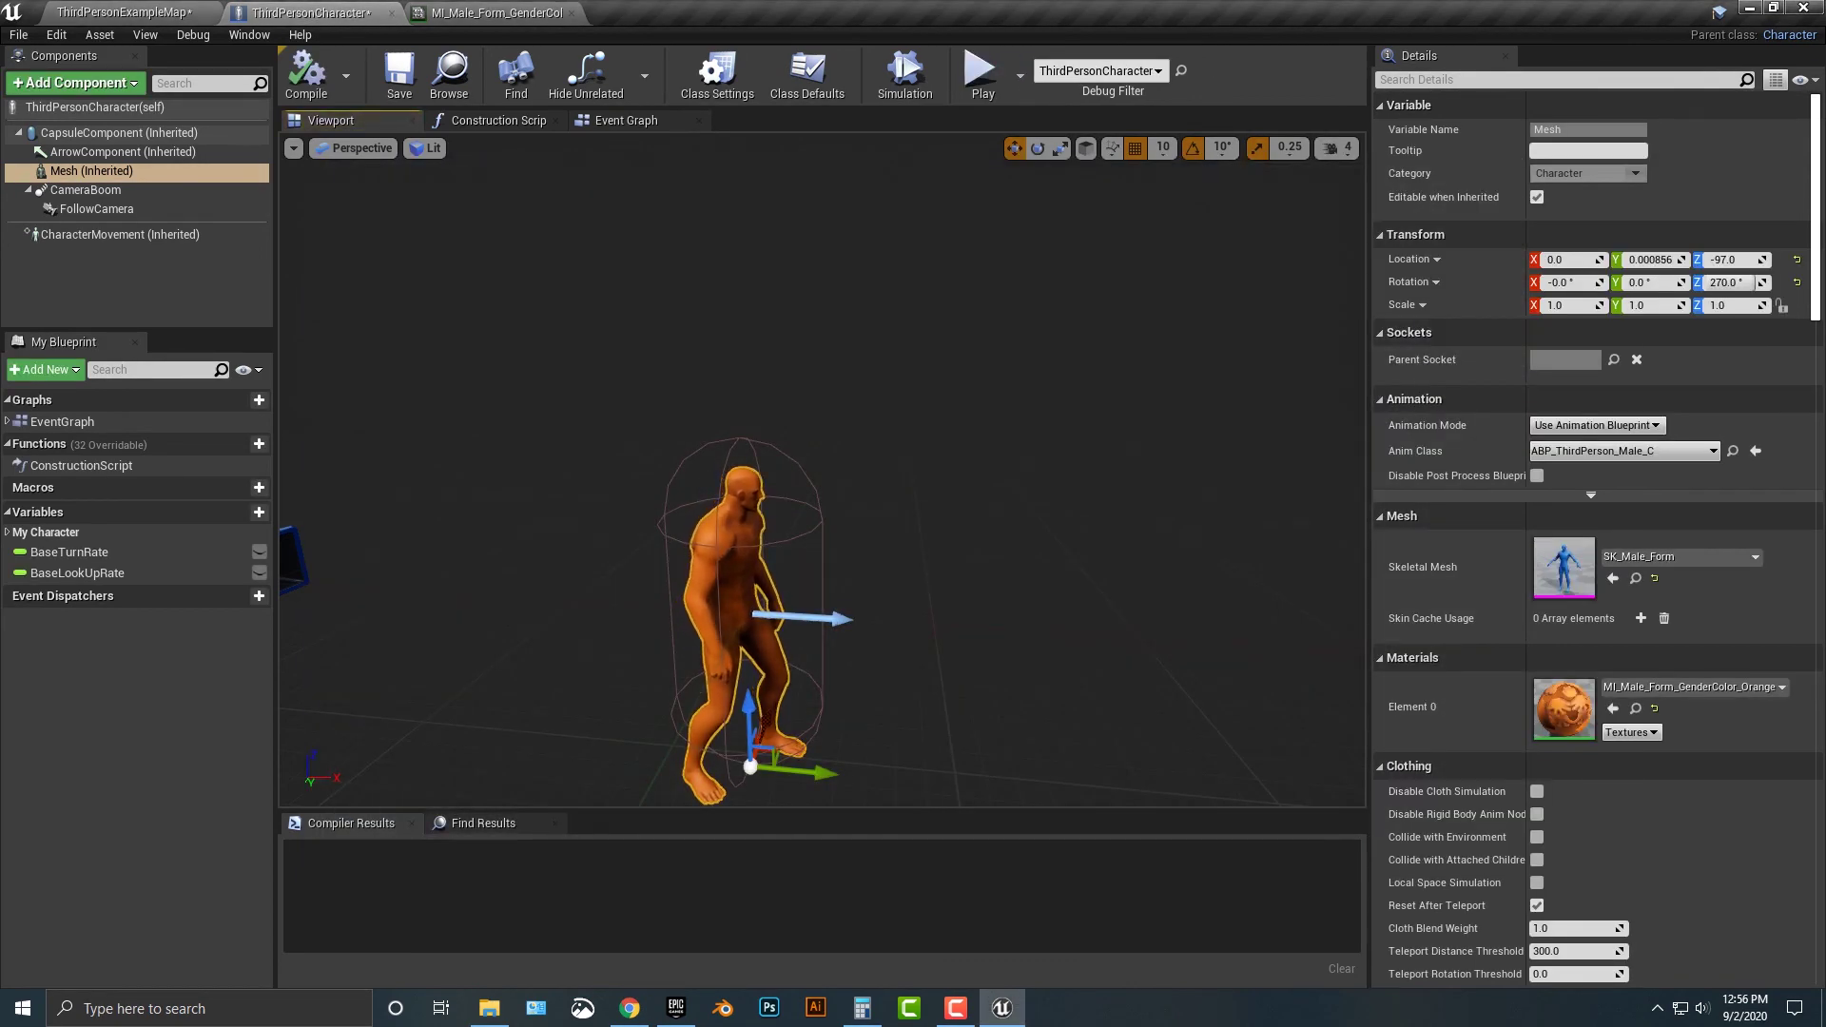